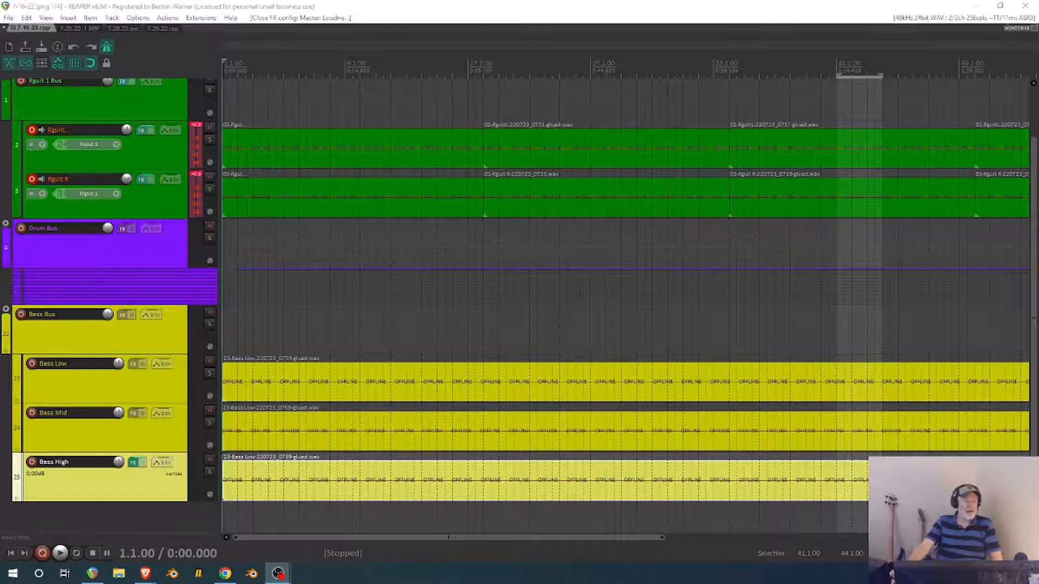
Unfold the Drum Bus folder so all its child tracks show at compact height.
{"action": "left_click", "coordinate": [5, 223]}
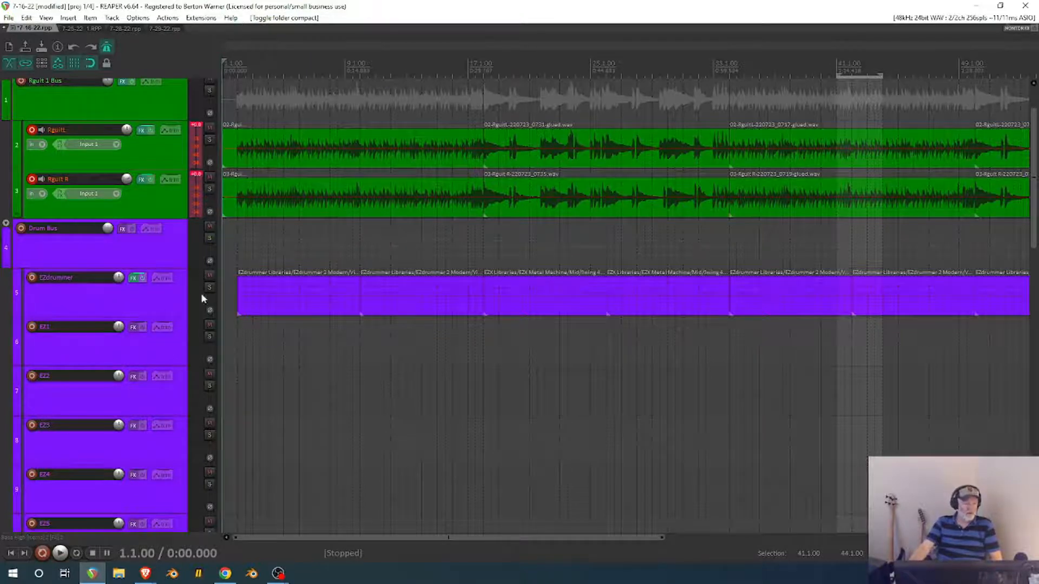
{"action": "left_click", "coordinate": [6, 224]}
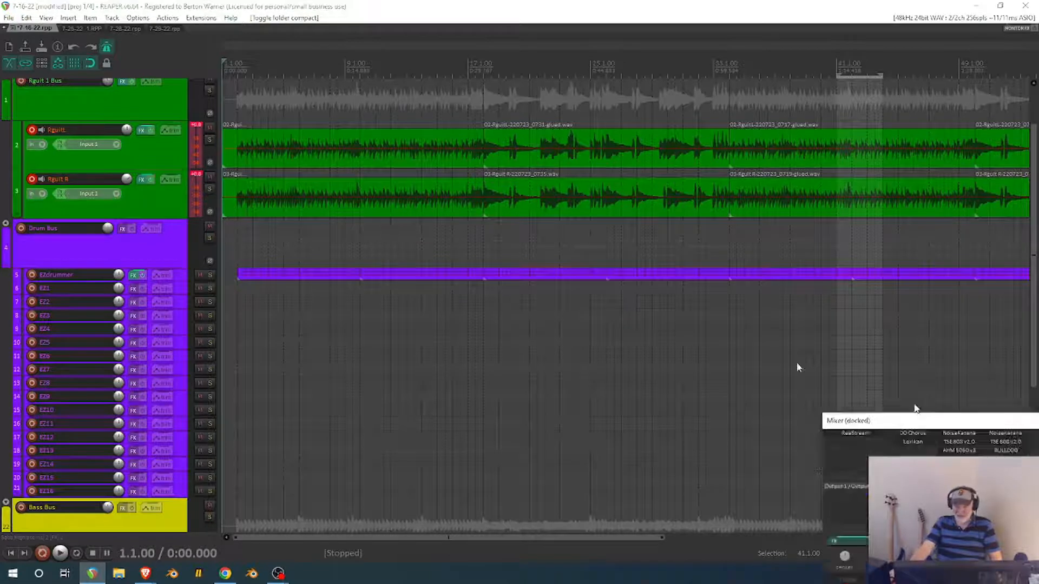
Open the mixer and lower the Bass Bus volume fader slightly.
{"action": "key", "text": "ctrl+m"}
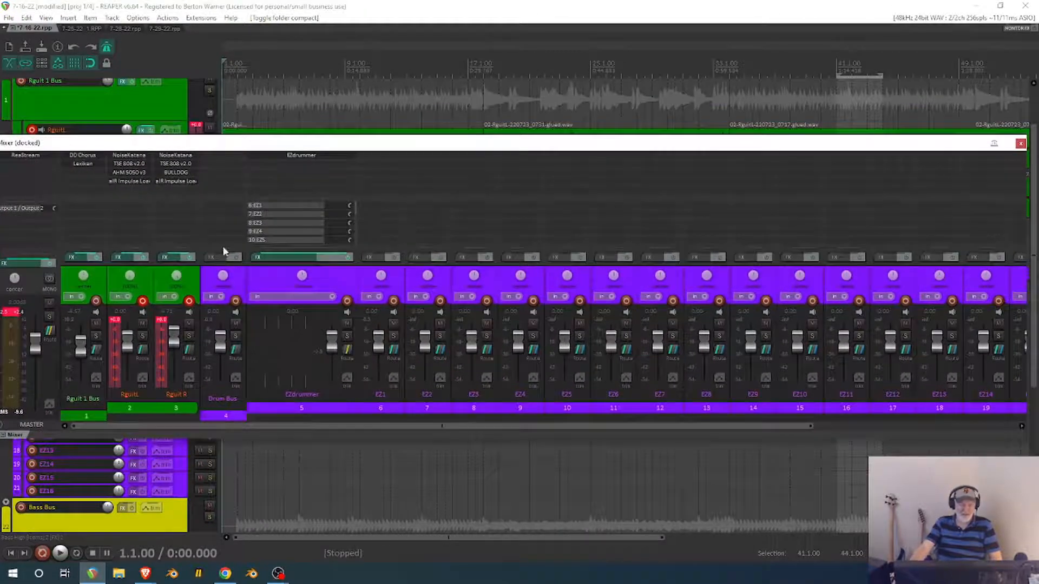
{"action": "left_click_drag", "start_coordinate": [308, 426], "coordinate": [706, 432]}
{"action": "left_click_drag", "start_coordinate": [863, 342], "coordinate": [865, 353]}
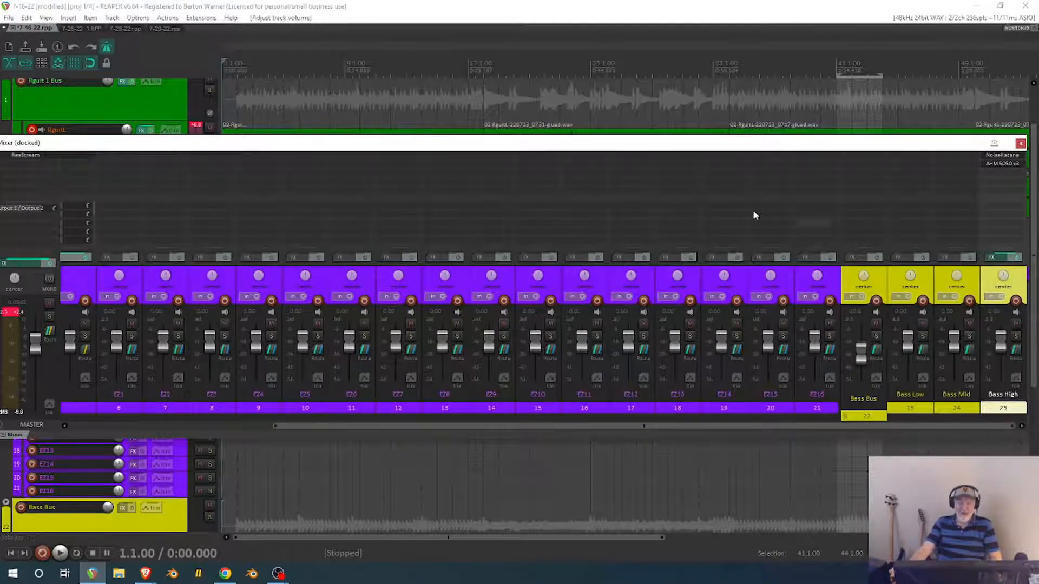
Play the project from the start to check the mixer levels, stop playback, and hide the mixer.
{"action": "left_click", "coordinate": [60, 552]}
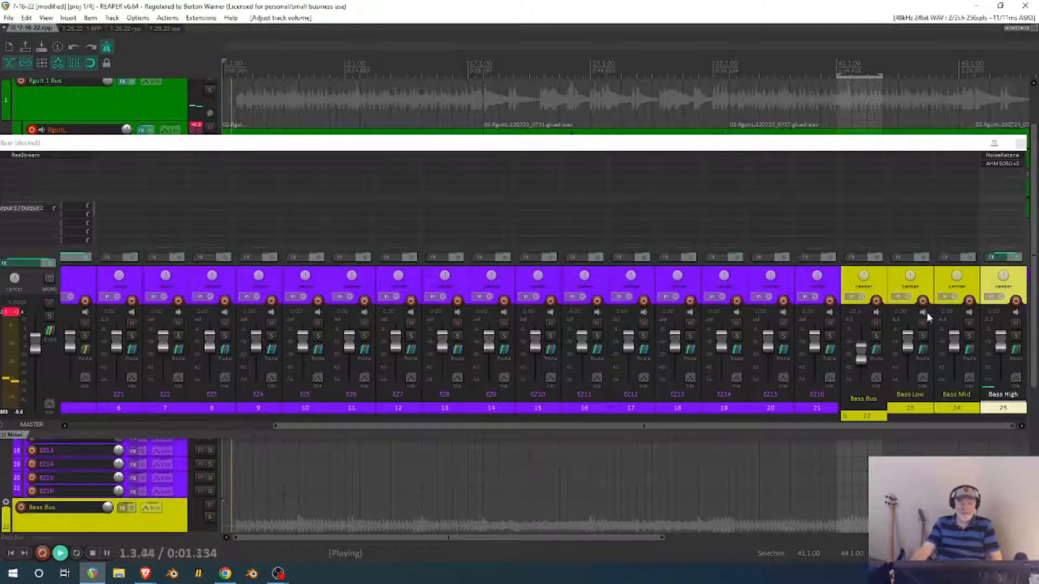
{"action": "scroll", "coordinate": [862, 350], "scroll_direction": "up", "scroll_amount": 6}
{"action": "scroll", "coordinate": [861, 352], "scroll_direction": "down", "scroll_amount": 3}
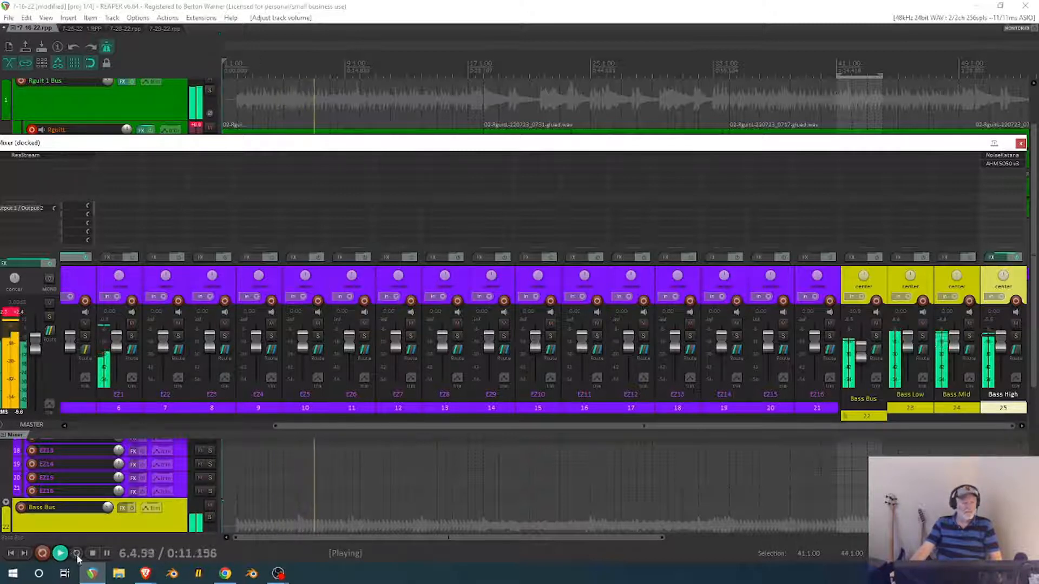
{"action": "key", "text": "space"}
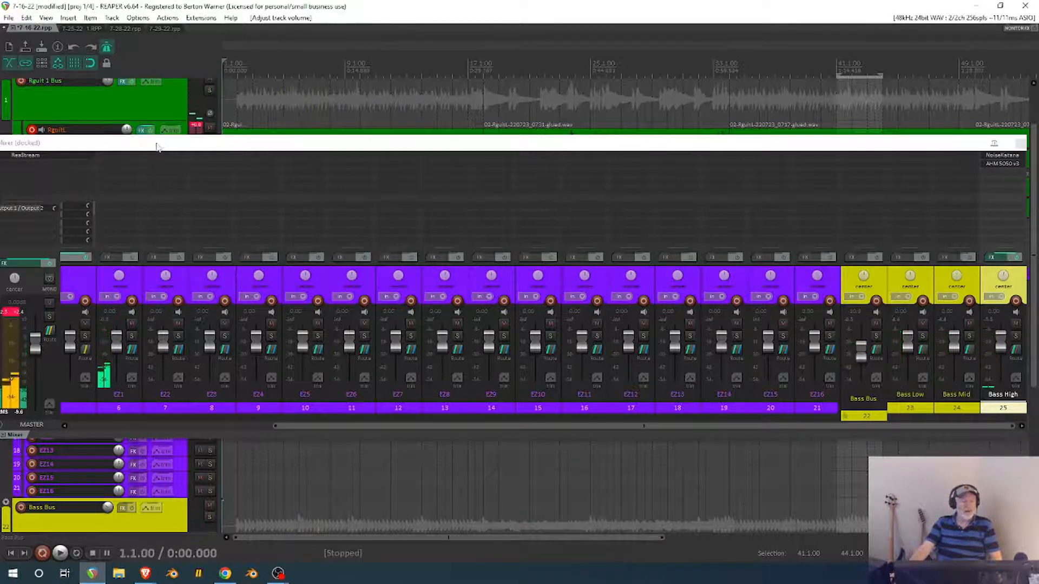
{"action": "key", "text": "ctrl+m"}
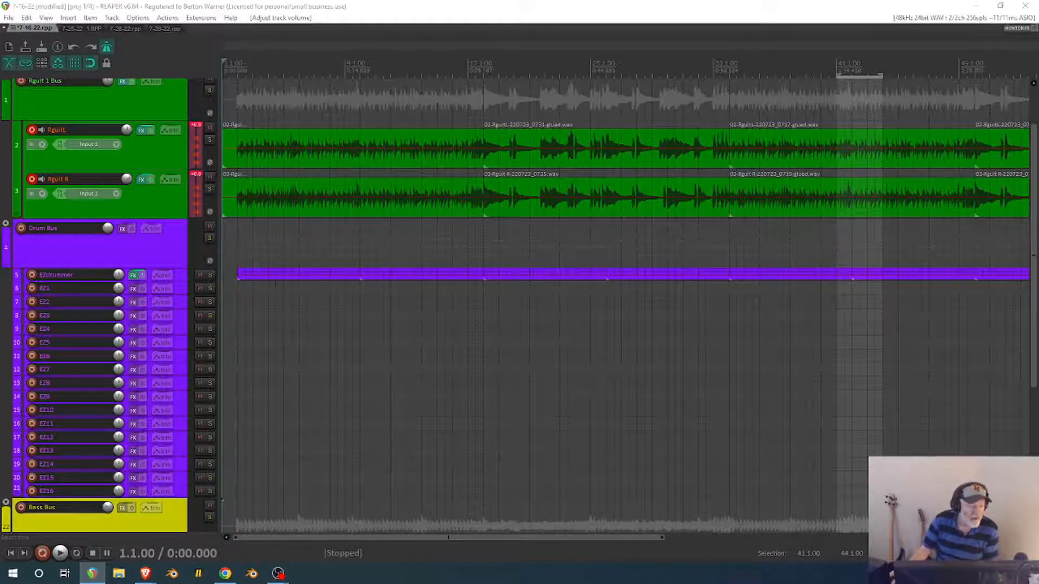
Open the EZdrummer track's plugin, place its window clear of the track names, and show its mixer channels.
{"action": "left_click", "coordinate": [134, 277]}
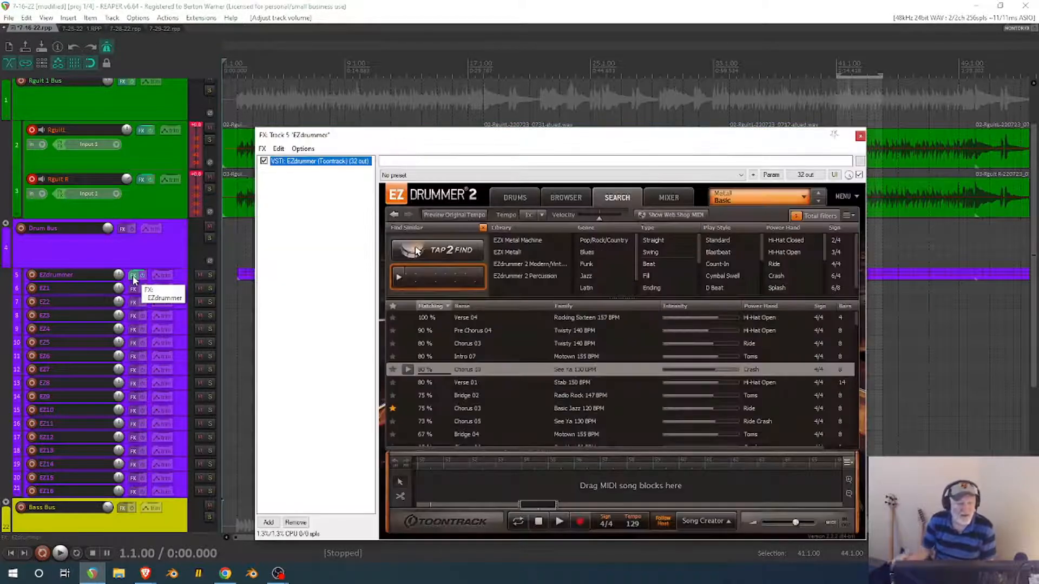
{"action": "left_click_drag", "start_coordinate": [563, 139], "coordinate": [667, 103]}
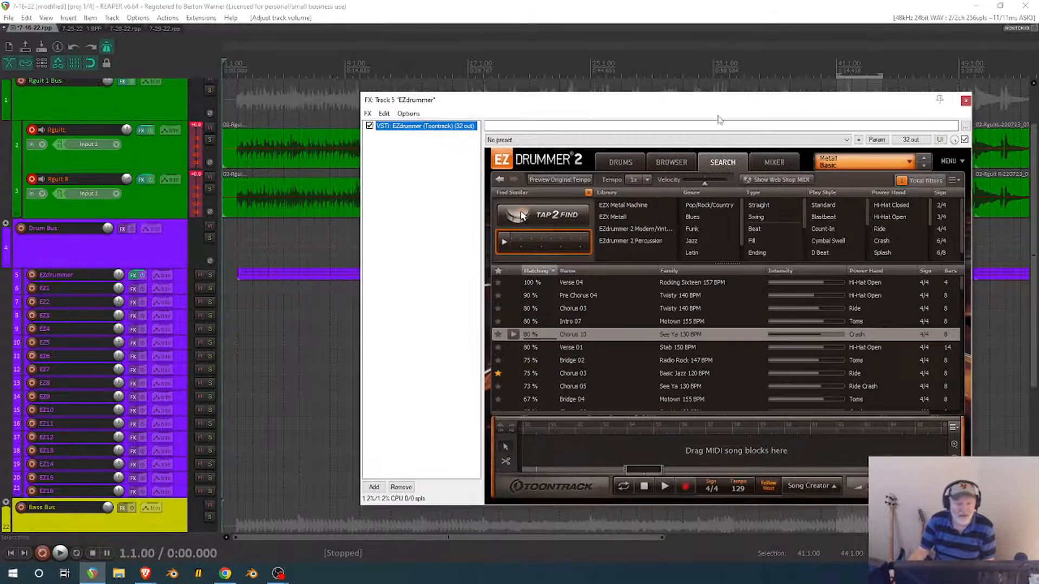
{"action": "left_click", "coordinate": [773, 162]}
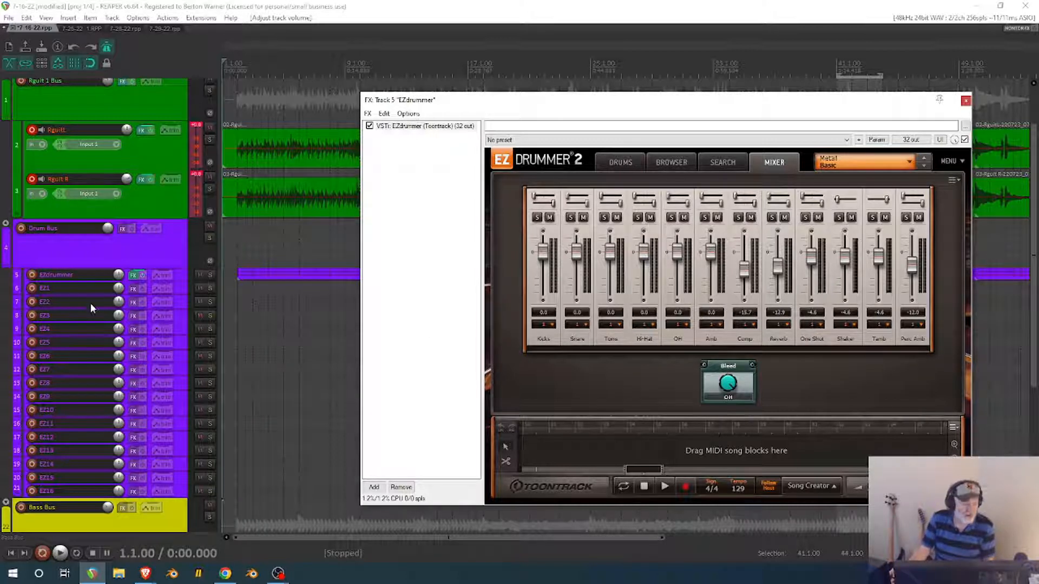
Rename drum track EZ1 as Kicks and EZ2 as Snare.
{"action": "left_click", "coordinate": [63, 277]}
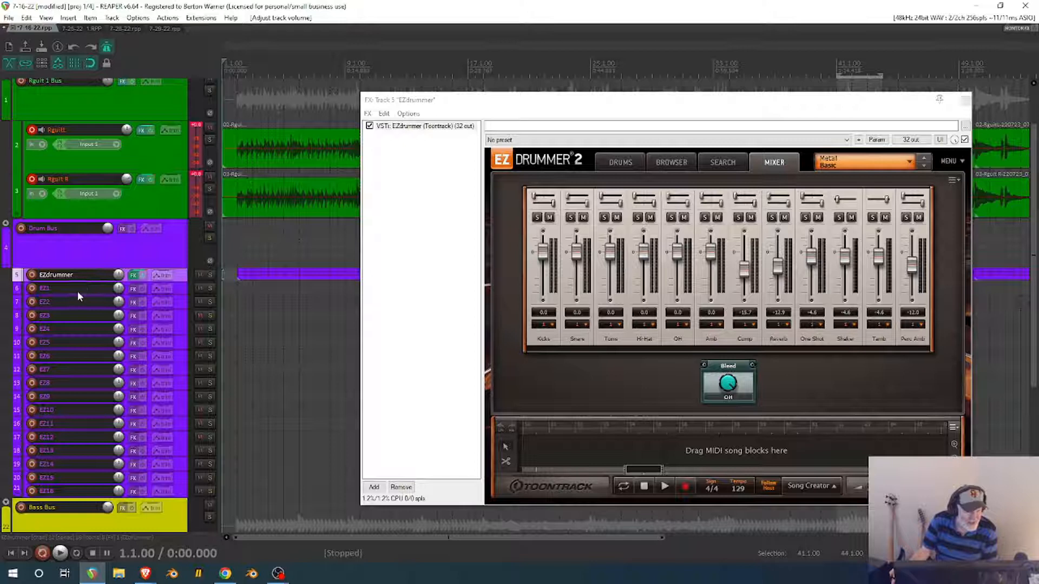
{"action": "left_click", "coordinate": [77, 291]}
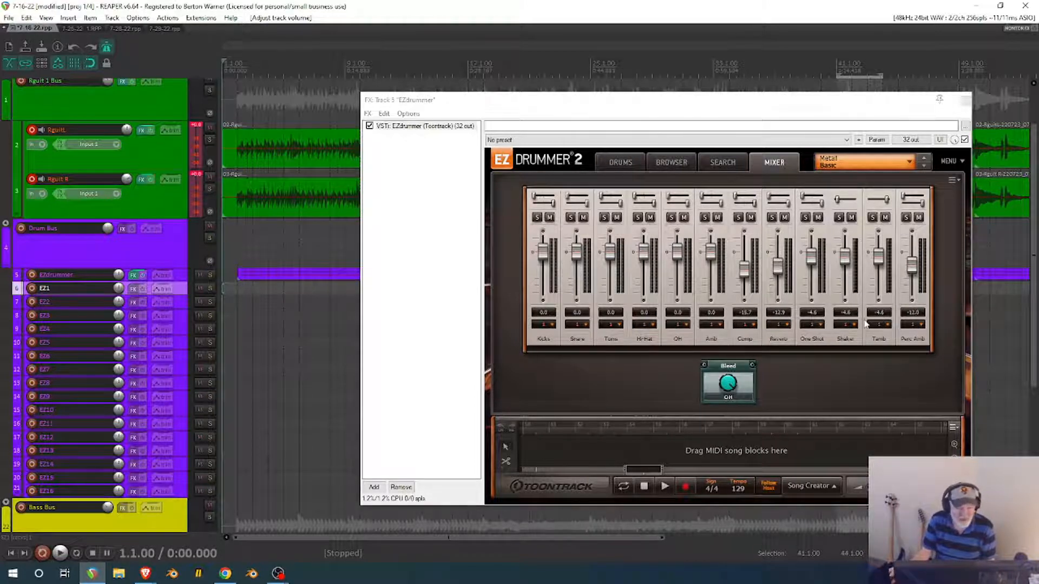
{"action": "double_click", "coordinate": [52, 288]}
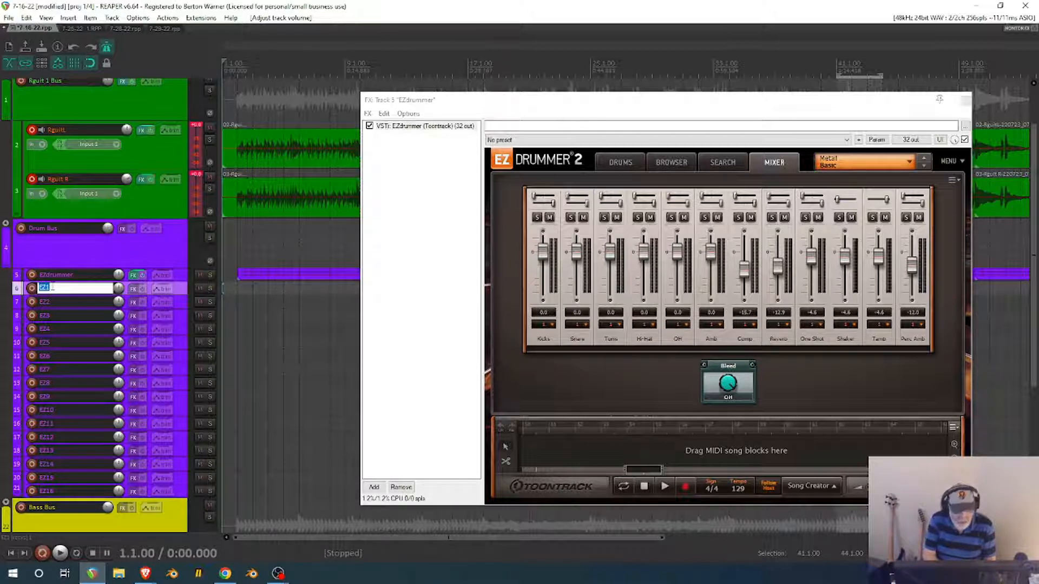
{"action": "type", "text": "Kicks"}
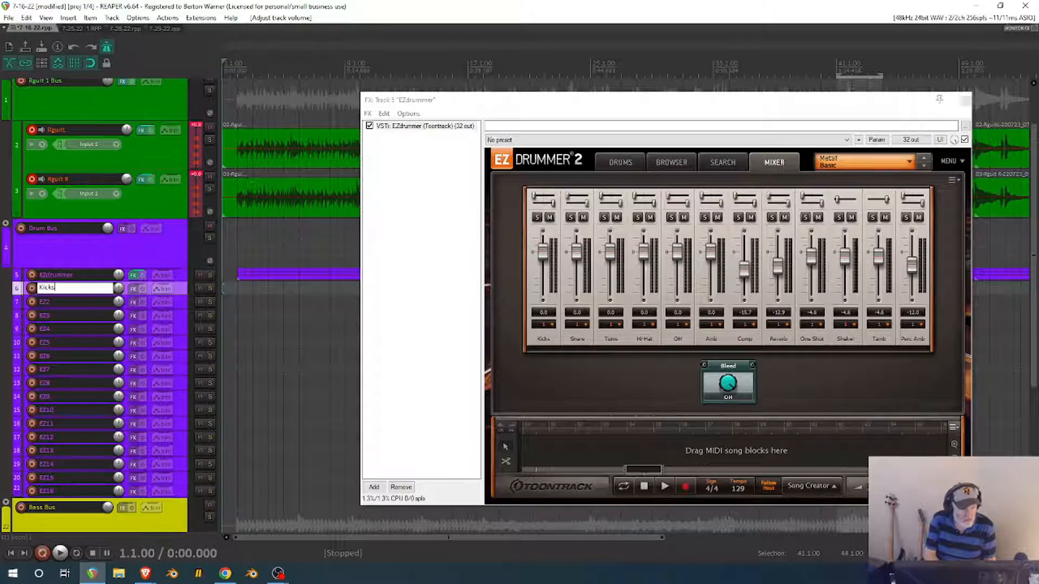
{"action": "key", "text": "Tab"}
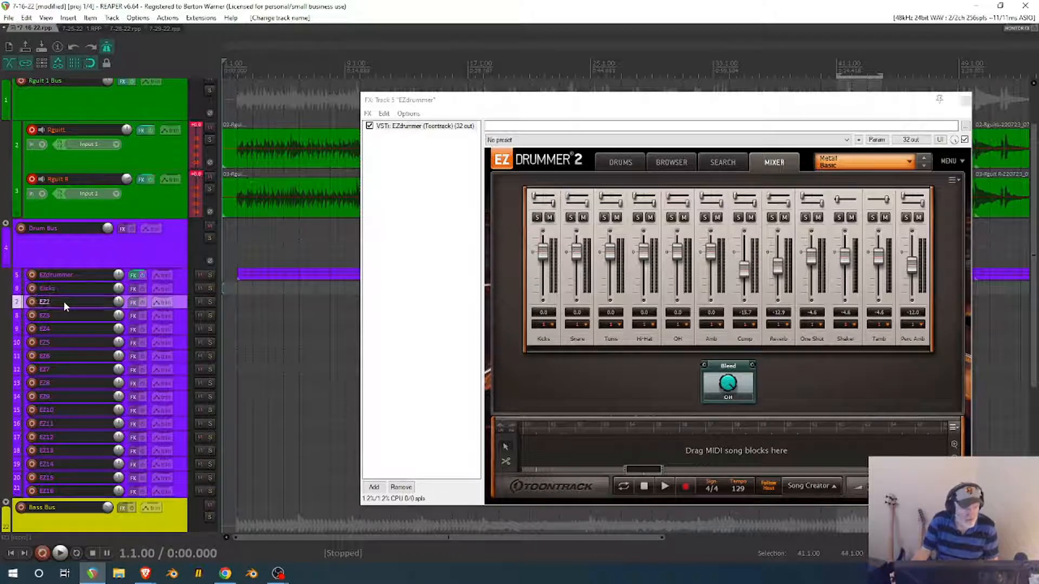
{"action": "type", "text": "Snare"}
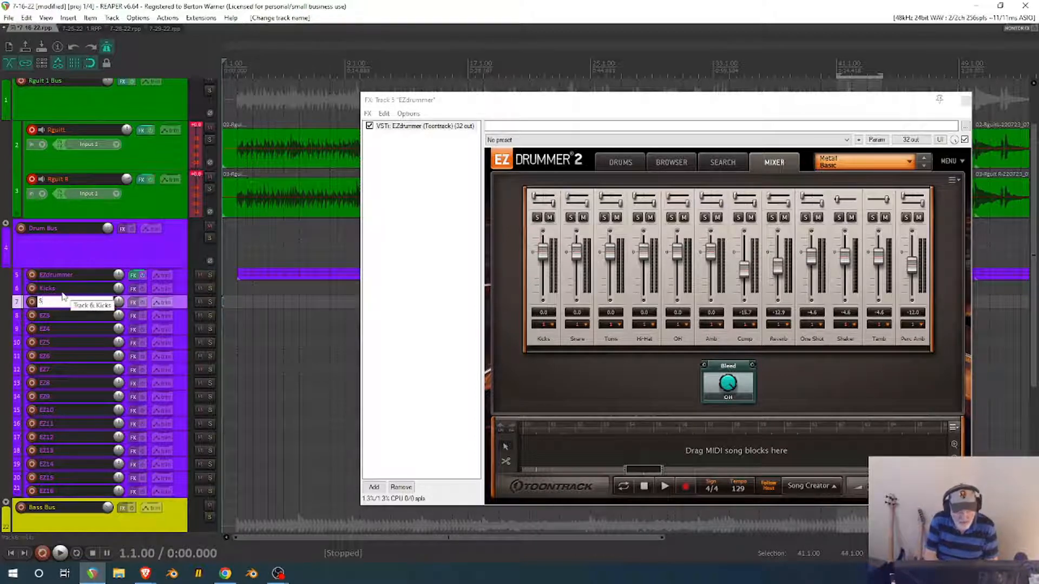
{"action": "key", "text": "Return"}
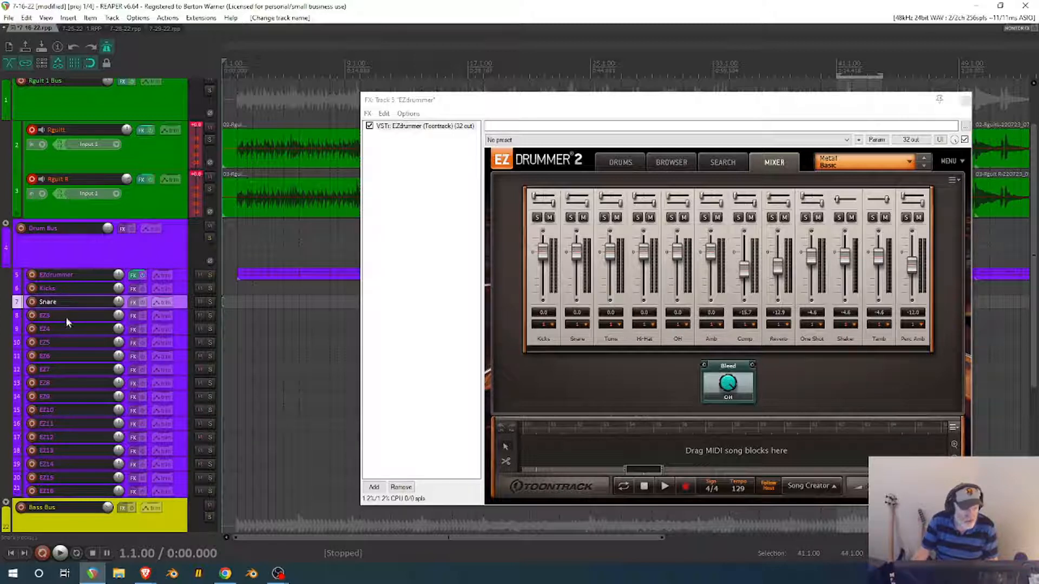
Rename drum track EZ3 as Toms and EZ4 as HH.
{"action": "double_click", "coordinate": [66, 316]}
{"action": "type", "text": "Toms"}
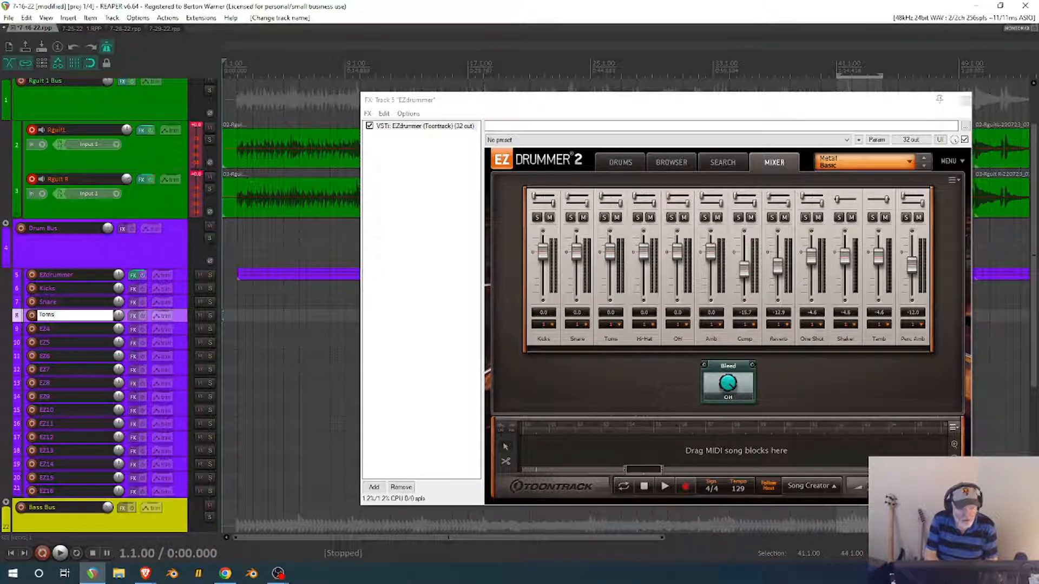
{"action": "key", "text": "Return"}
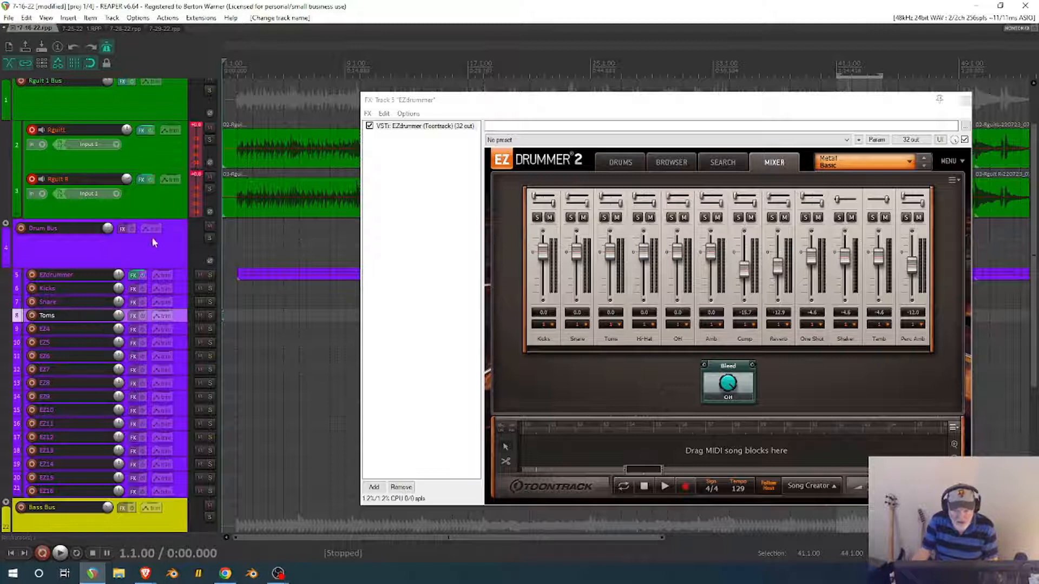
{"action": "double_click", "coordinate": [65, 329]}
{"action": "type", "text": "H"}
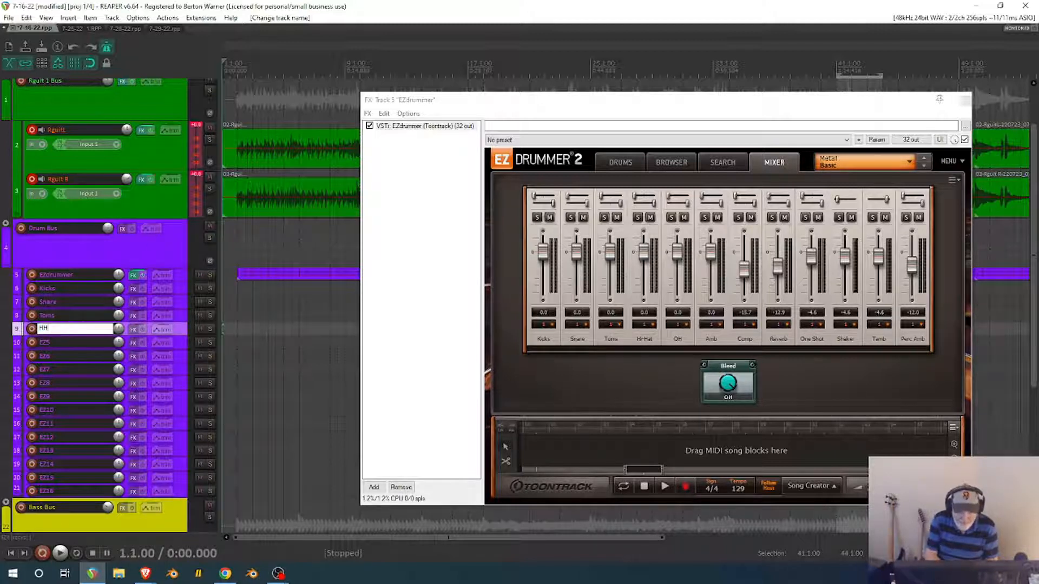
{"action": "type", "text": "H"}
Rename drum track EZ5 as OH and EZ6 as Amb.
{"action": "double_click", "coordinate": [72, 343]}
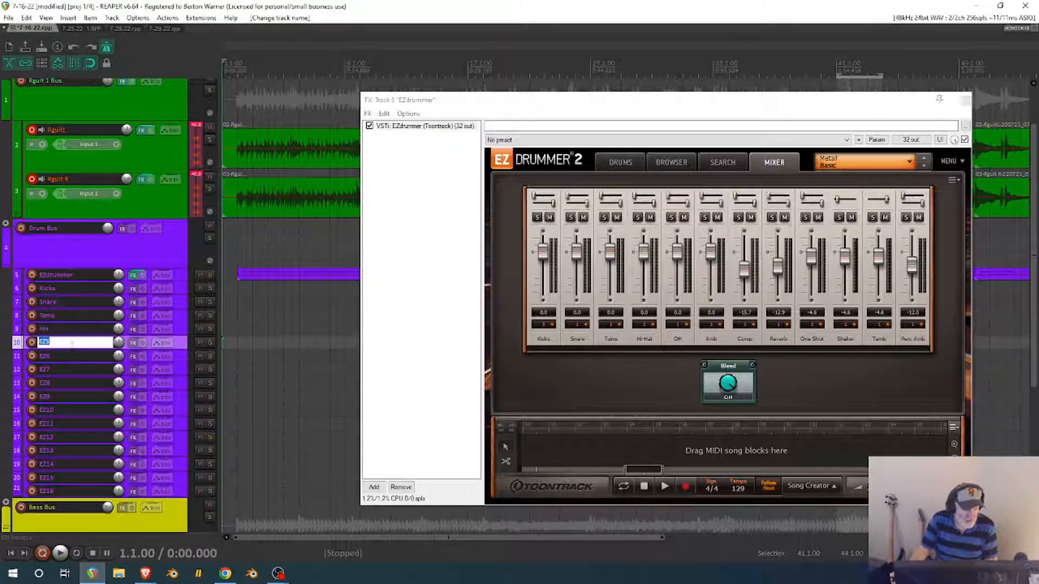
{"action": "type", "text": "OH"}
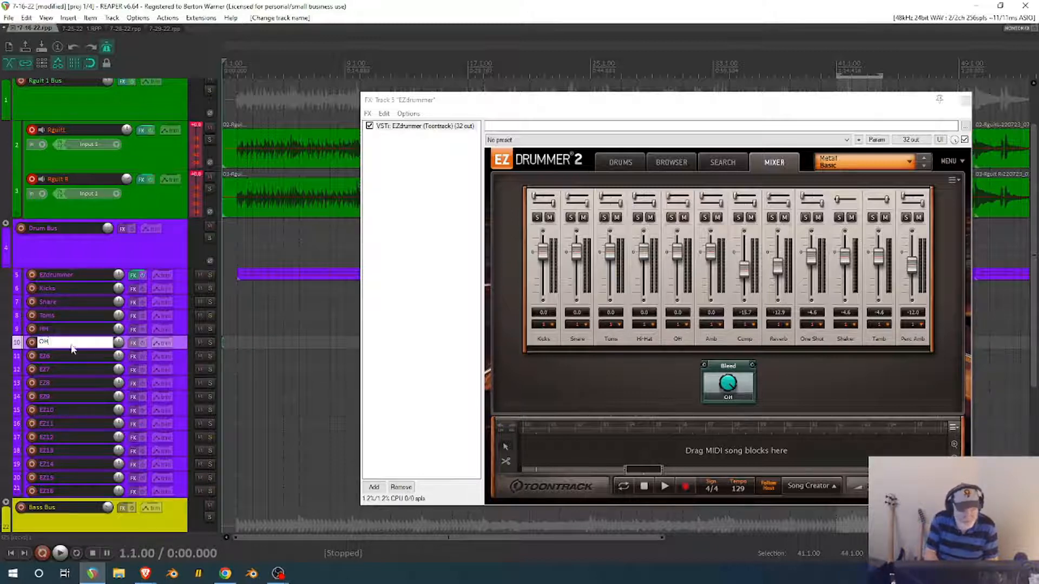
{"action": "key", "text": "Return"}
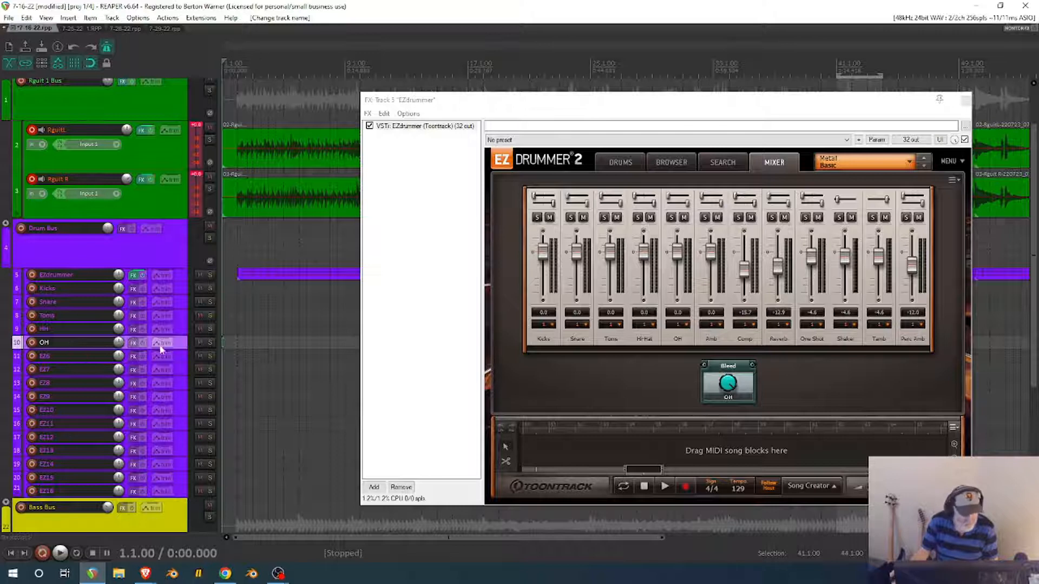
{"action": "double_click", "coordinate": [58, 356]}
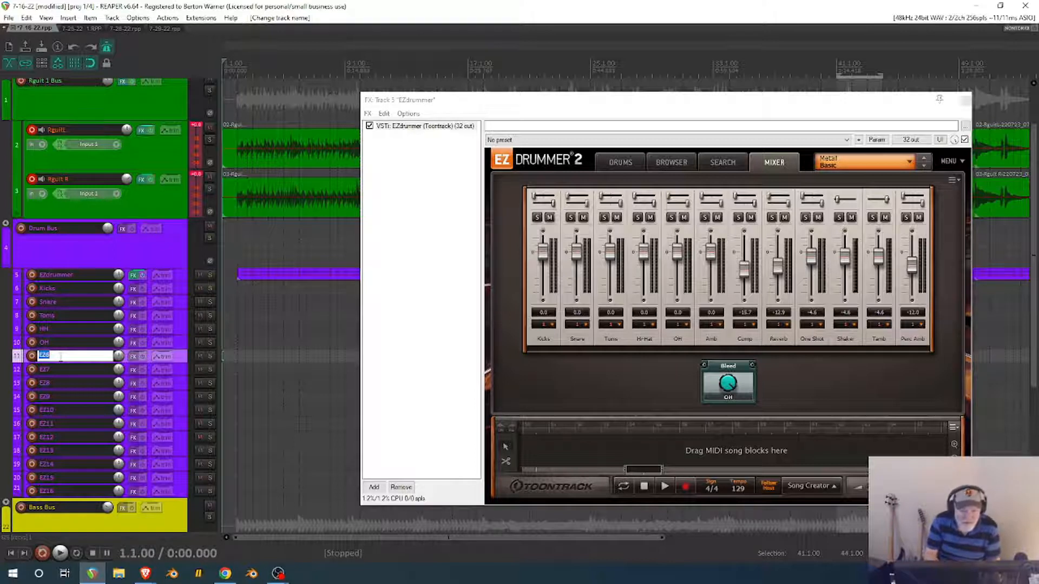
{"action": "type", "text": "Amb"}
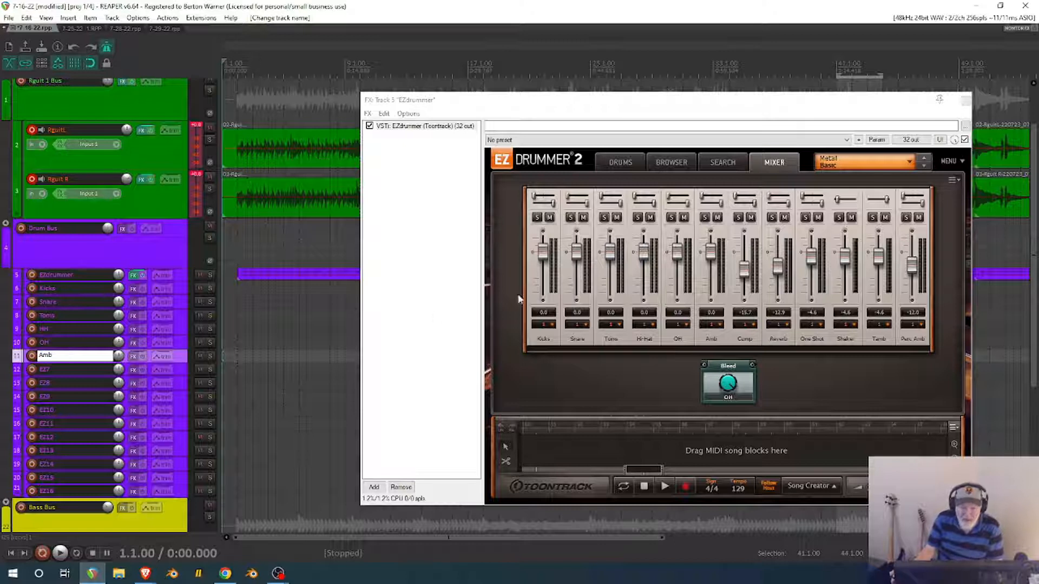
Rename drum track EZ7 as Comp and EZ8 as Reverb.
{"action": "left_click", "coordinate": [51, 370]}
{"action": "double_click", "coordinate": [50, 369]}
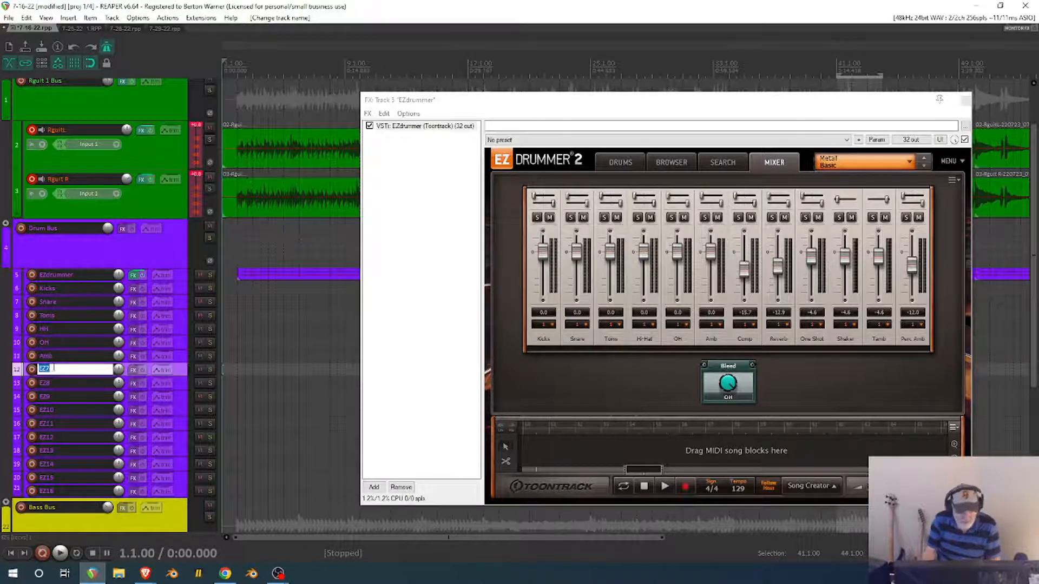
{"action": "type", "text": "C"}
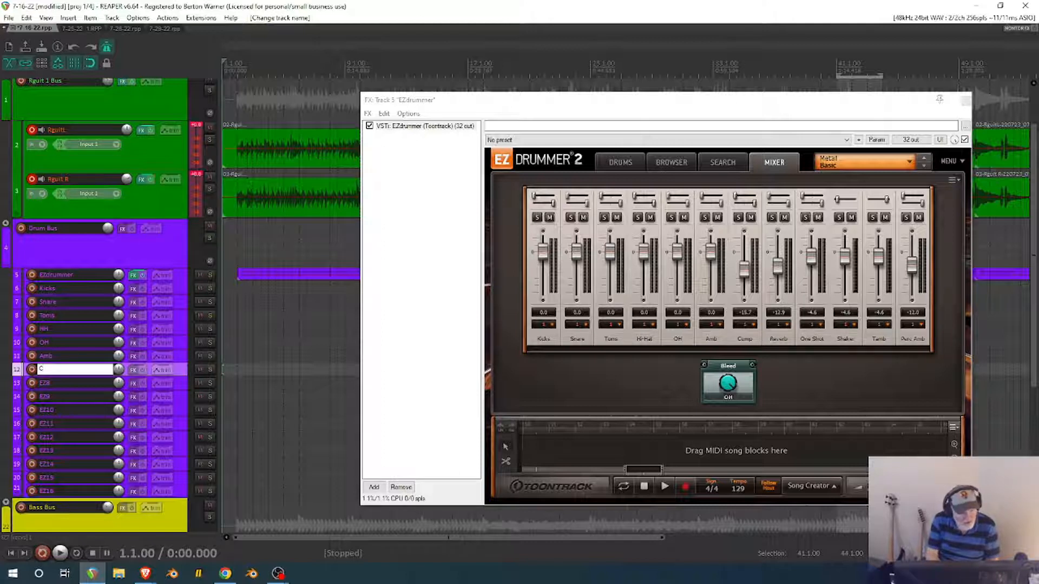
{"action": "type", "text": "omp"}
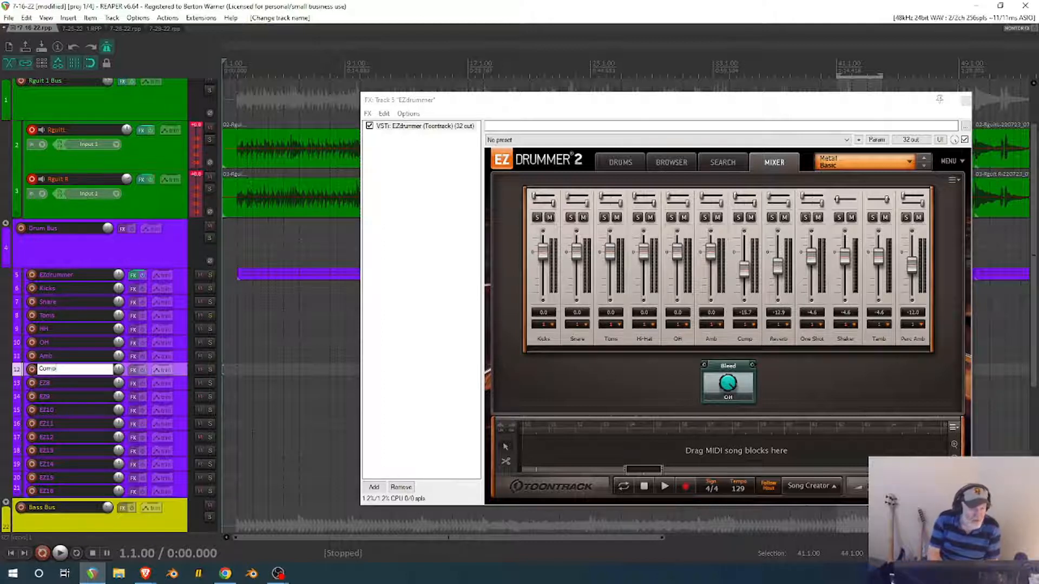
{"action": "key", "text": "Return"}
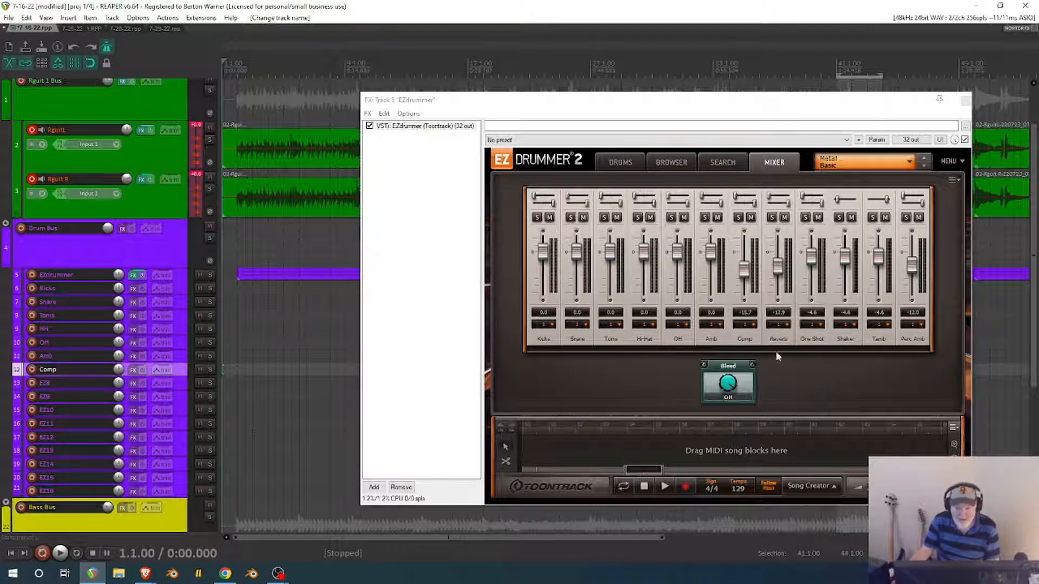
{"action": "double_click", "coordinate": [54, 385]}
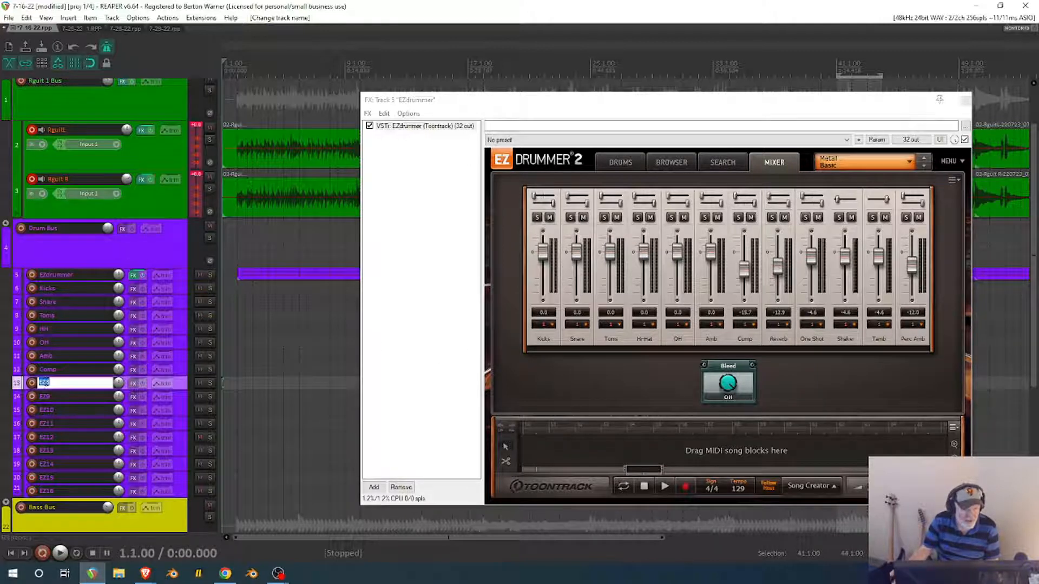
{"action": "type", "text": "Reve"}
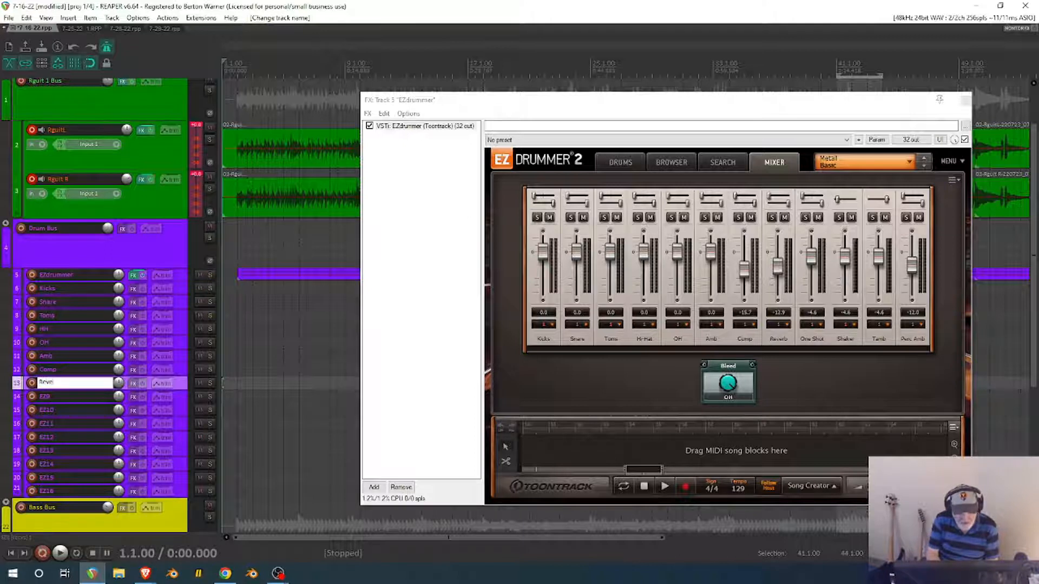
{"action": "type", "text": "rb"}
{"action": "key", "text": "Return"}
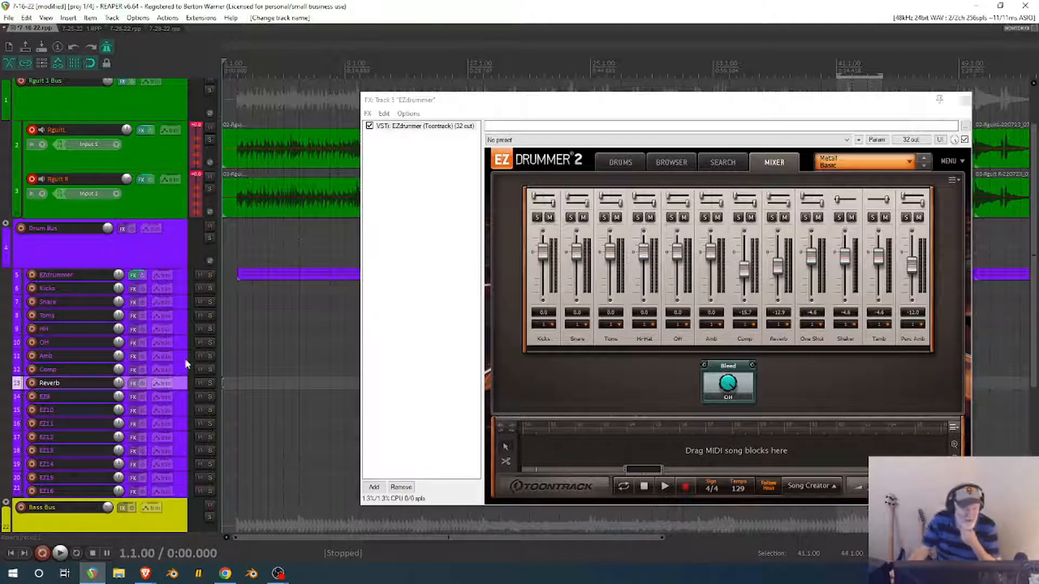
Remove the unused drum tracks EZ9 through EZ16 from the project.
{"action": "left_click", "coordinate": [16, 401]}
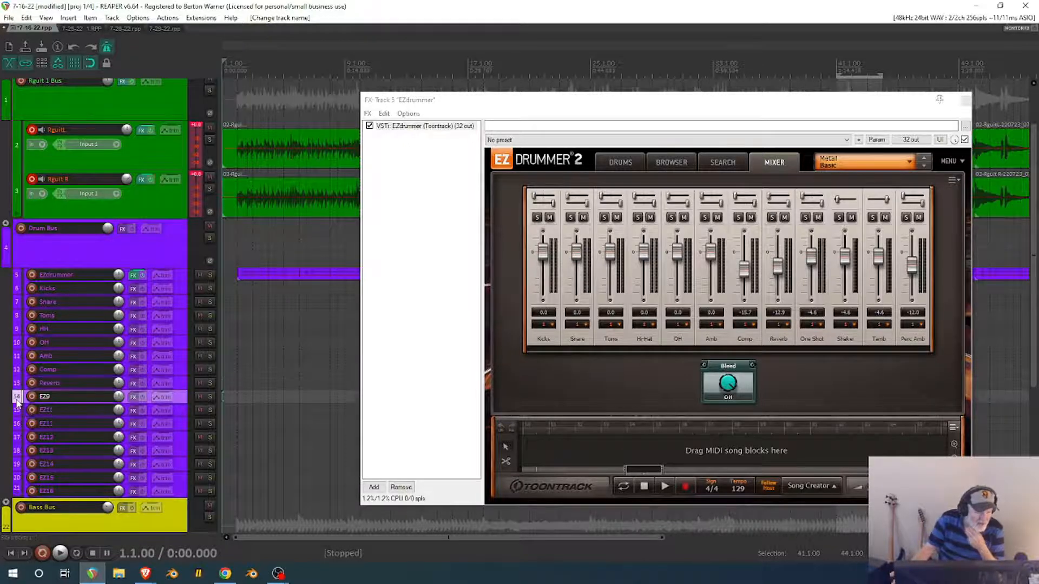
{"action": "scroll", "coordinate": [17, 400], "scroll_direction": "down", "scroll_amount": 4}
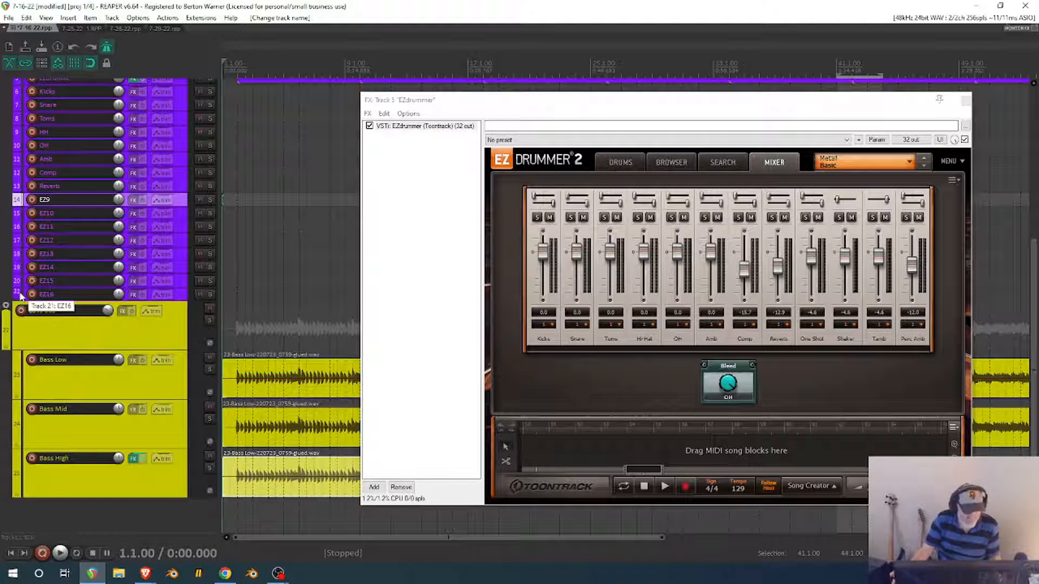
{"action": "left_click", "coordinate": [20, 294]}
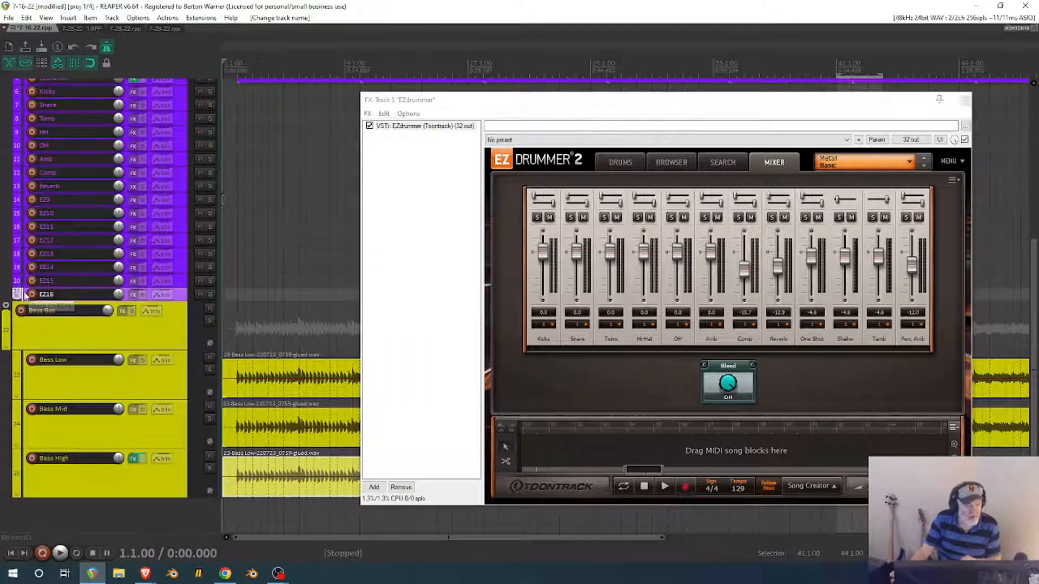
{"action": "left_click", "coordinate": [18, 201]}
{"action": "left_click", "coordinate": [17, 294]}
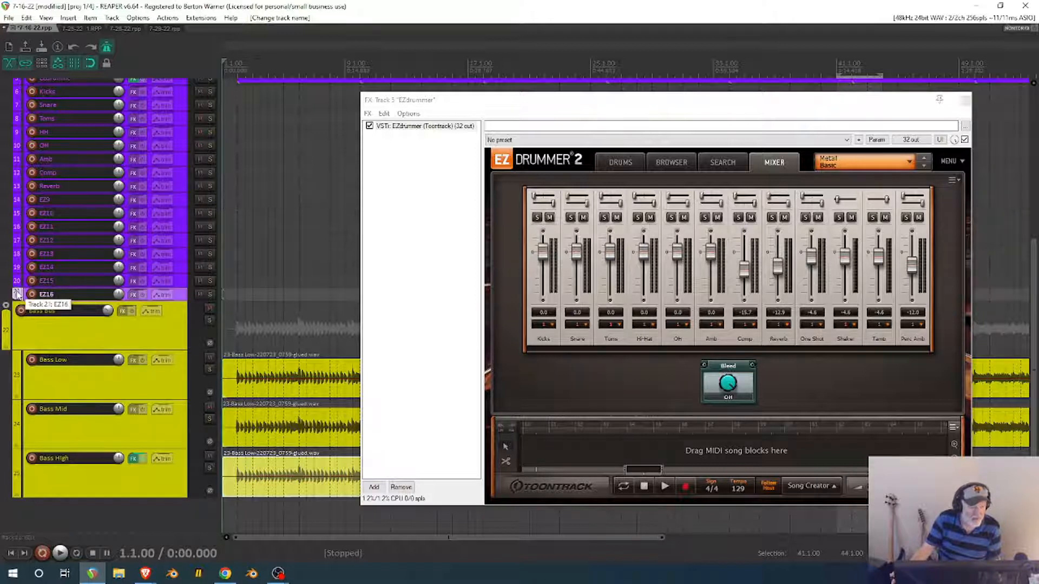
{"action": "left_click", "coordinate": [18, 201], "text": "shift"}
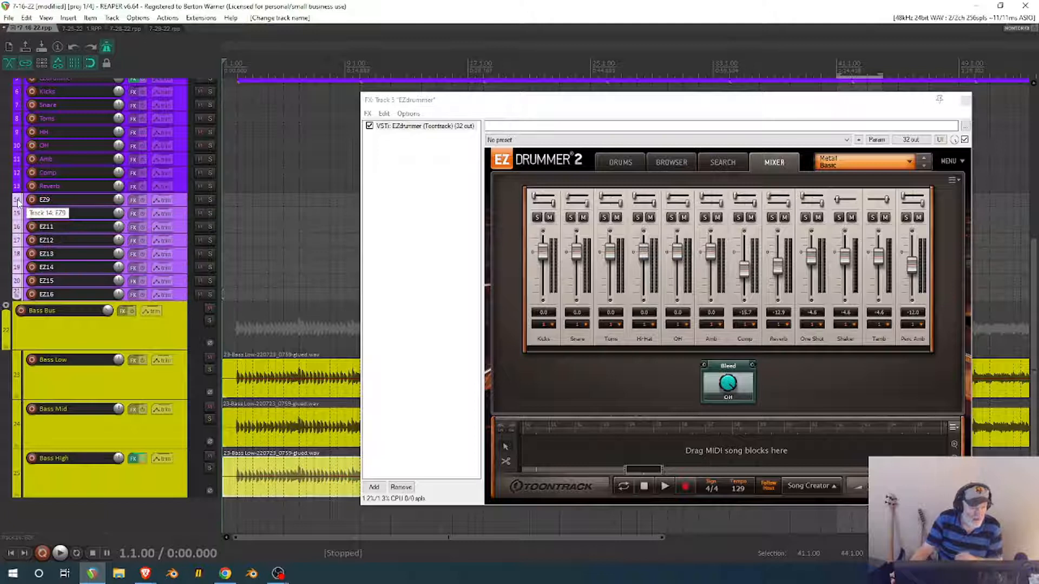
{"action": "right_click", "coordinate": [18, 201]}
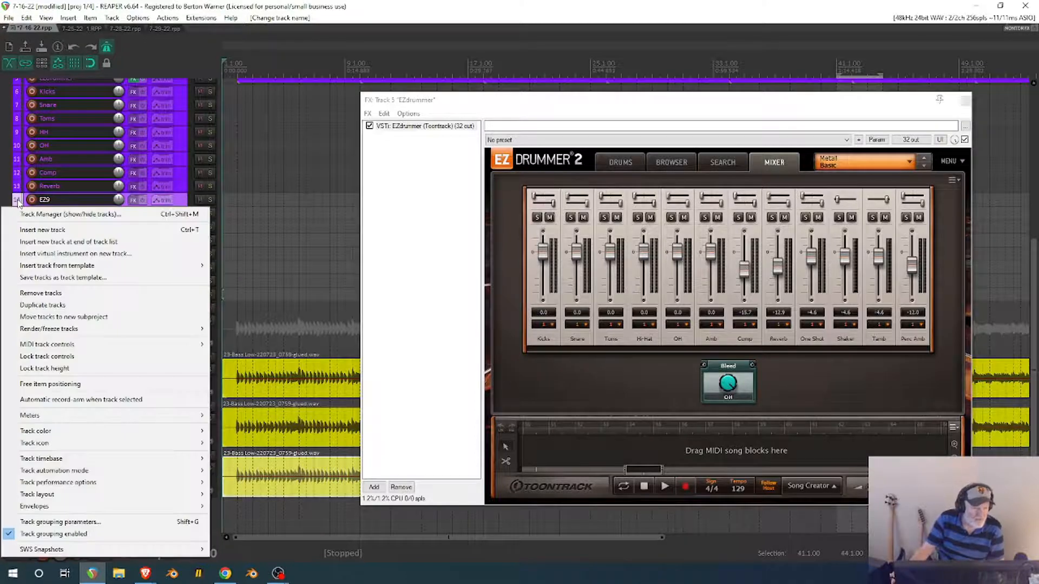
{"action": "left_click", "coordinate": [41, 293]}
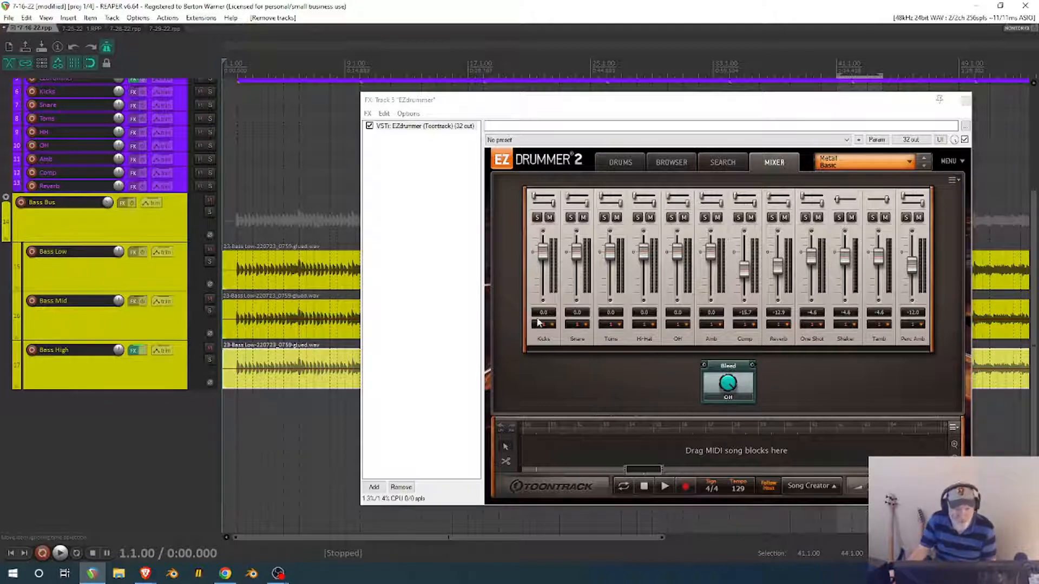
Route the EZdrummer mixer's Snare channel to Output 2, Toms to Output 3 and Hi-Hat to Output 4.
{"action": "left_click", "coordinate": [587, 325]}
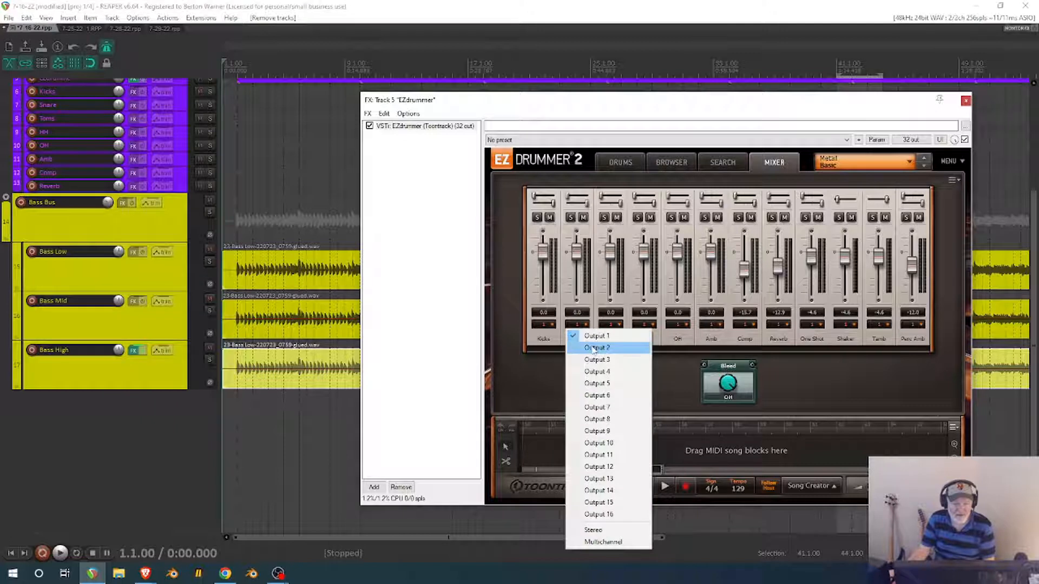
{"action": "left_click", "coordinate": [594, 348]}
{"action": "left_click", "coordinate": [620, 325]}
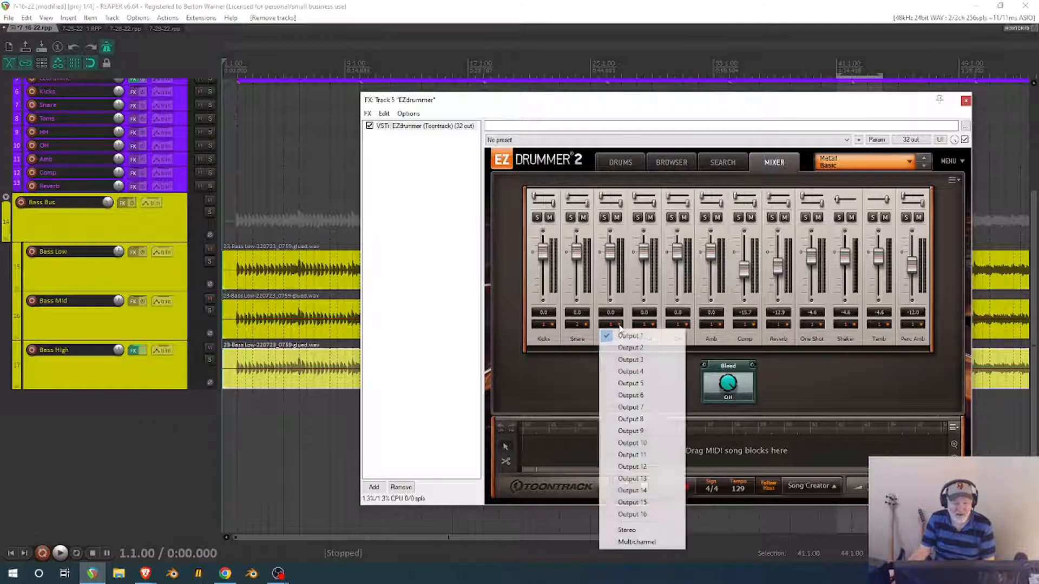
{"action": "left_click", "coordinate": [630, 356]}
{"action": "left_click", "coordinate": [652, 325]}
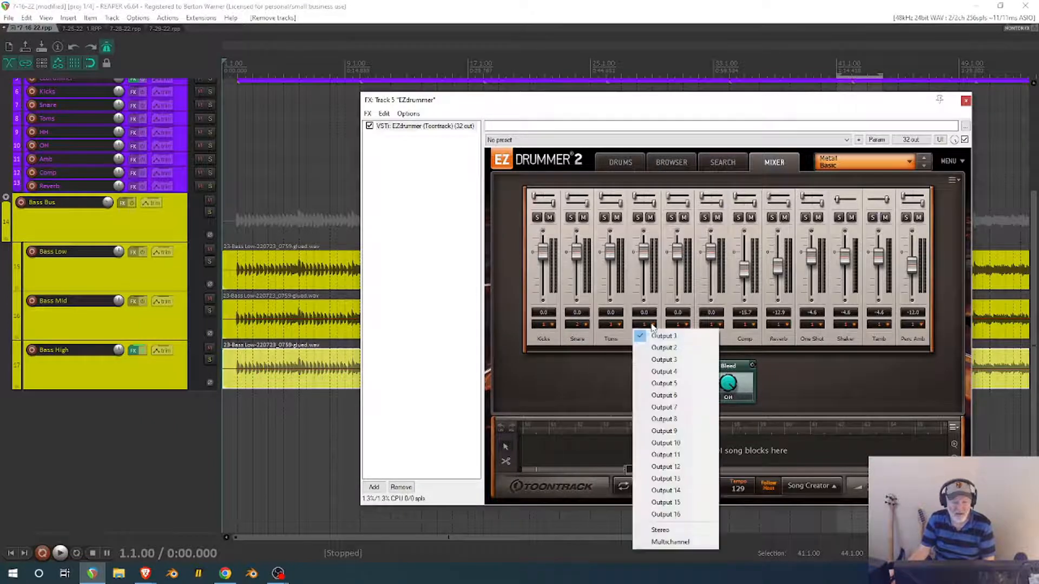
{"action": "left_click", "coordinate": [666, 368]}
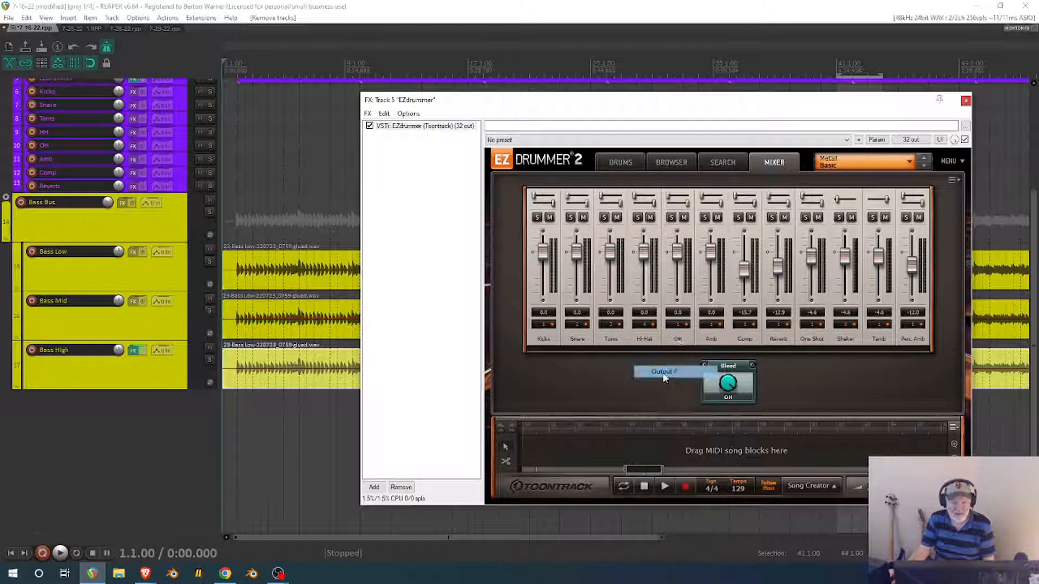
Route the EZdrummer mixer's OH channel to Output 5, Amb to Output 6 and Comp to Output 7.
{"action": "left_click", "coordinate": [686, 325]}
{"action": "left_click", "coordinate": [733, 384]}
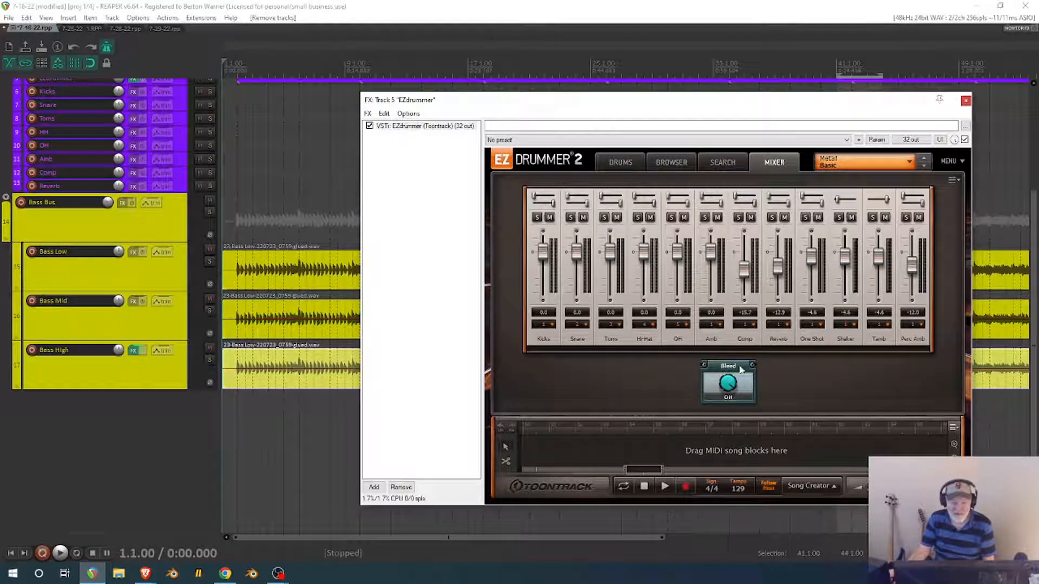
{"action": "left_click", "coordinate": [720, 327]}
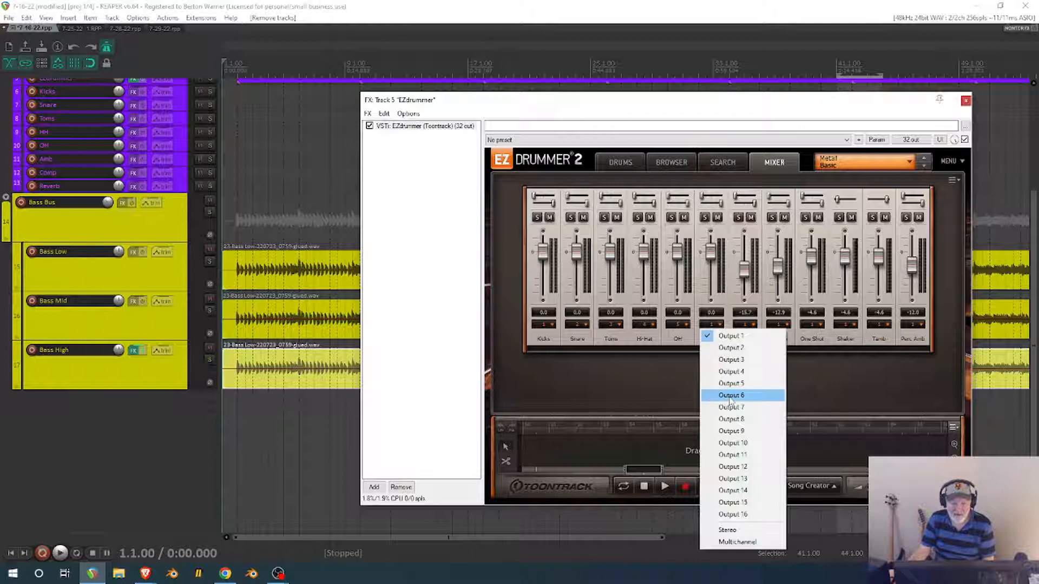
{"action": "left_click", "coordinate": [729, 396]}
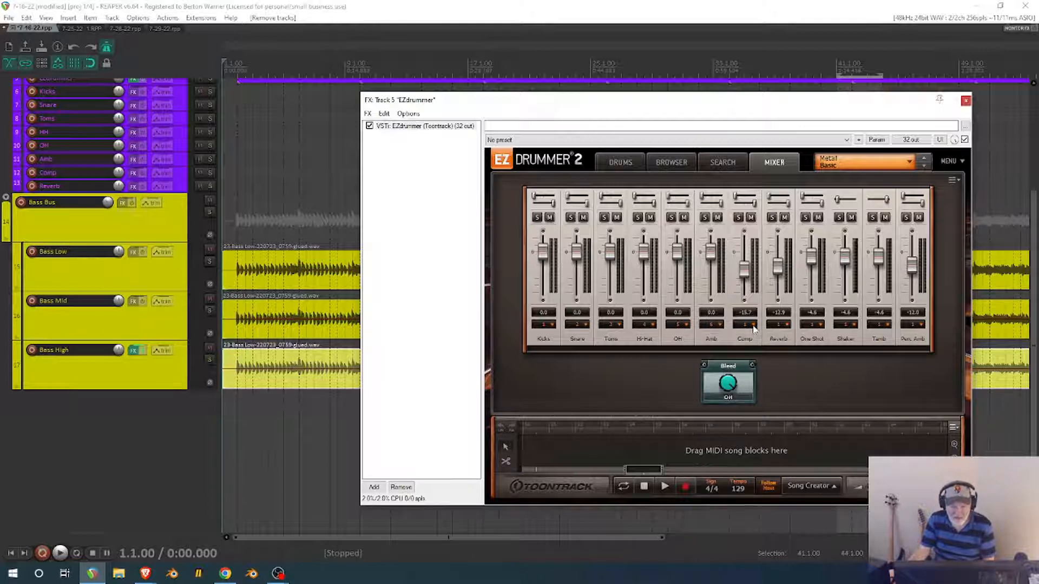
{"action": "left_click", "coordinate": [752, 325]}
{"action": "left_click", "coordinate": [764, 408]}
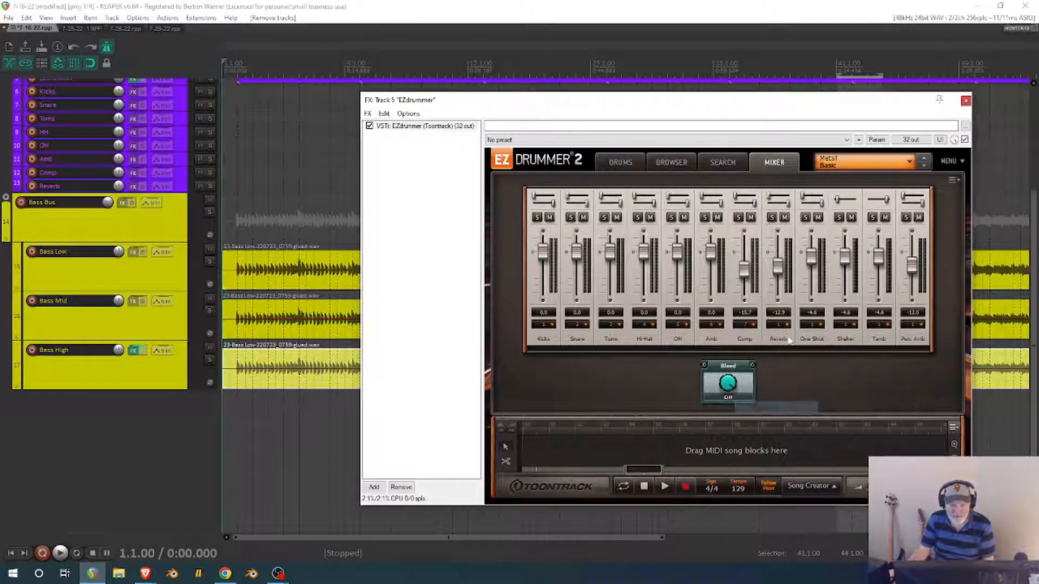
Route the EZdrummer mixer's Reverb channel to Output 8, One Shot to Output 9 and Shaker to Output 11.
{"action": "left_click", "coordinate": [787, 325]}
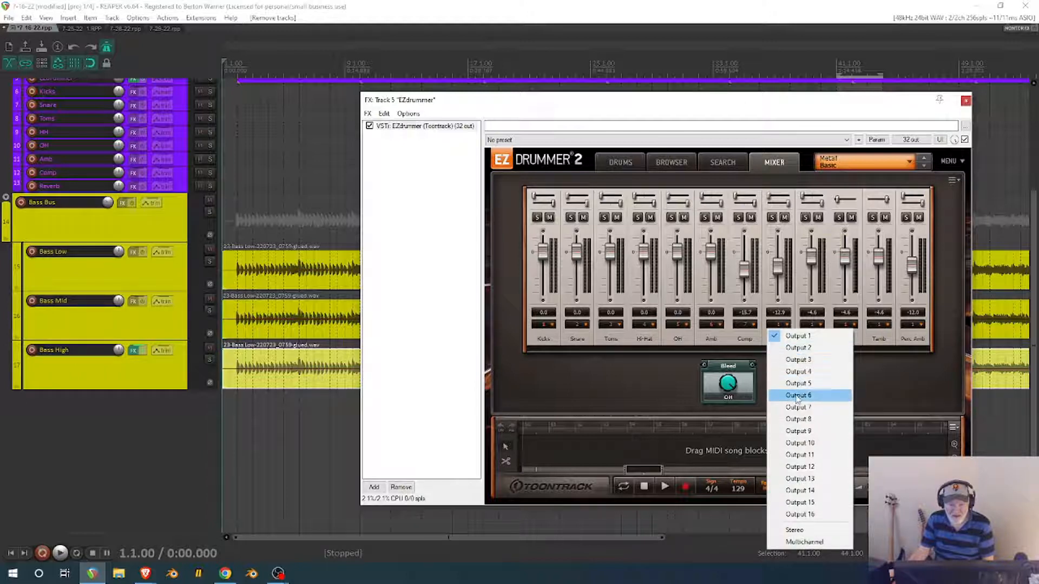
{"action": "left_click", "coordinate": [798, 420]}
{"action": "left_click", "coordinate": [819, 326]}
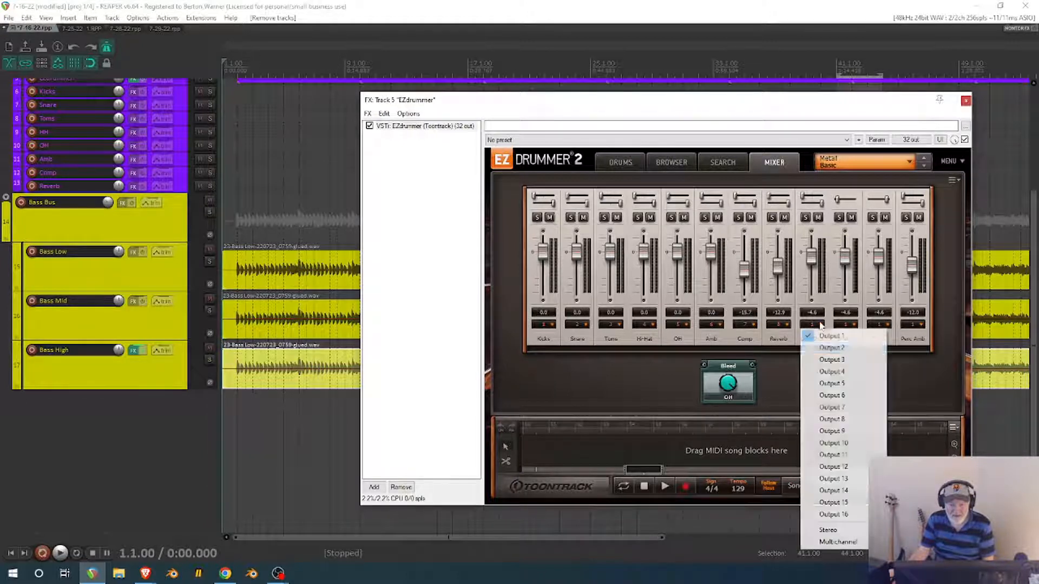
{"action": "left_click", "coordinate": [821, 431]}
{"action": "left_click", "coordinate": [852, 326]}
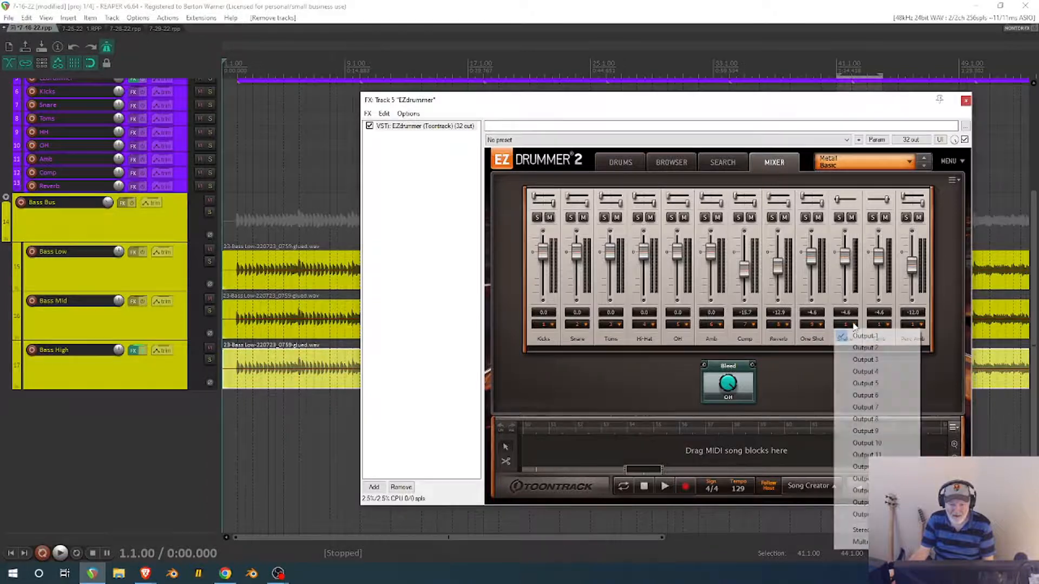
{"action": "left_click", "coordinate": [864, 455]}
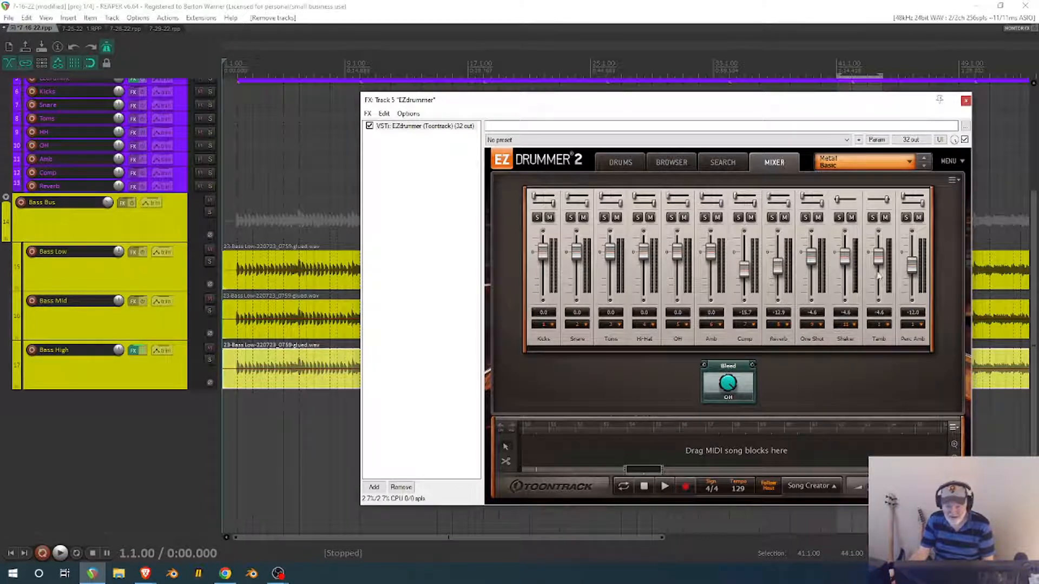
Route the Tamb channel to Output 12 and Perc Amb to Output 13, and close the EZdrummer plugin window.
{"action": "left_click", "coordinate": [887, 325]}
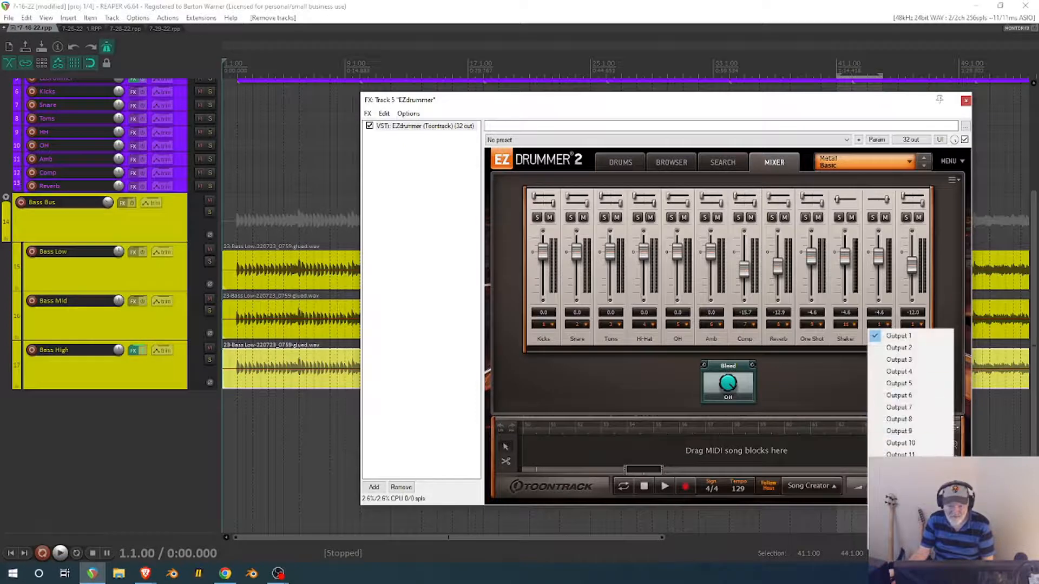
{"action": "left_click", "coordinate": [898, 467]}
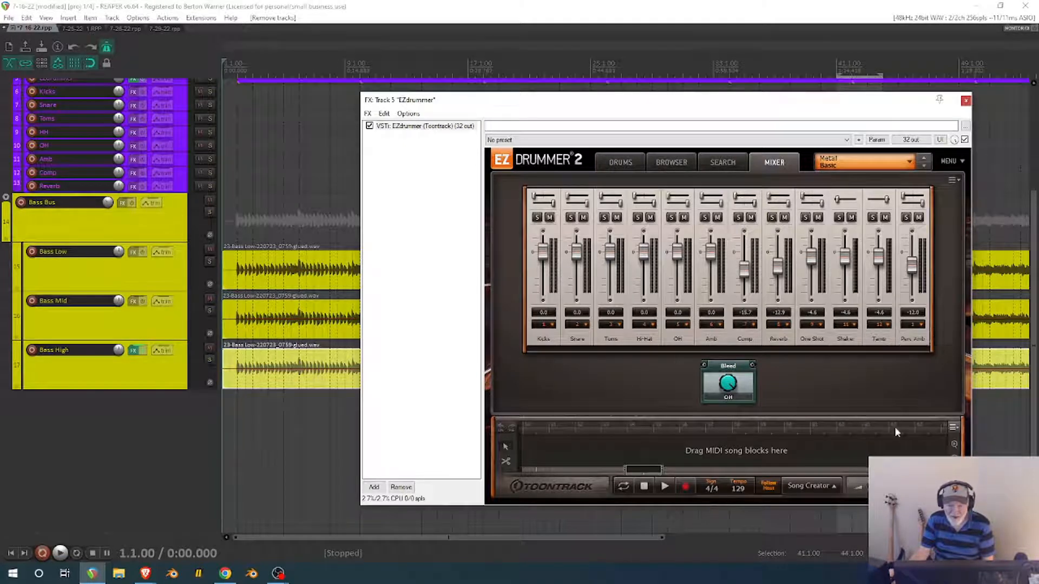
{"action": "left_click", "coordinate": [921, 325]}
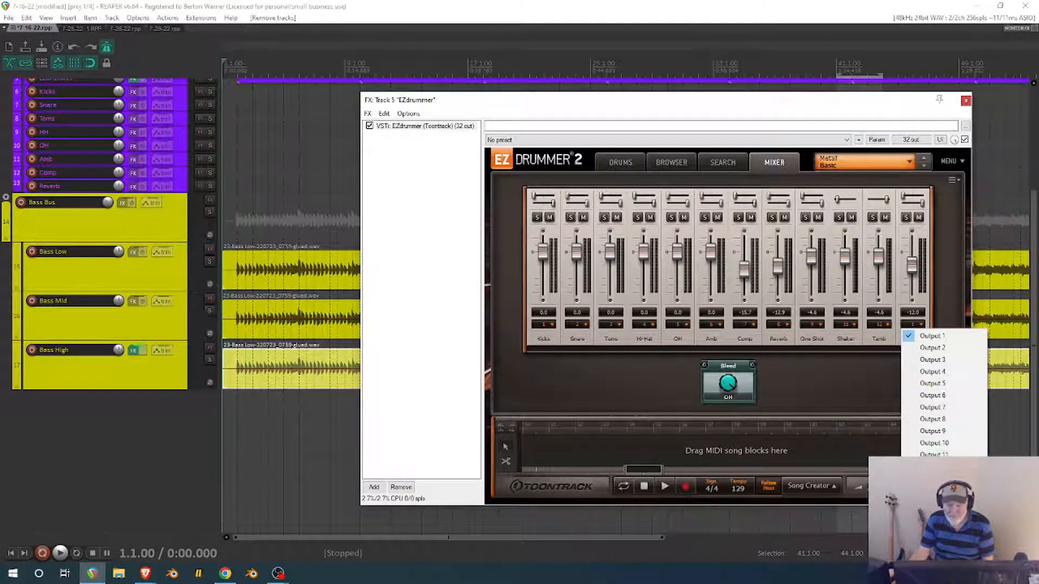
{"action": "left_click", "coordinate": [931, 478]}
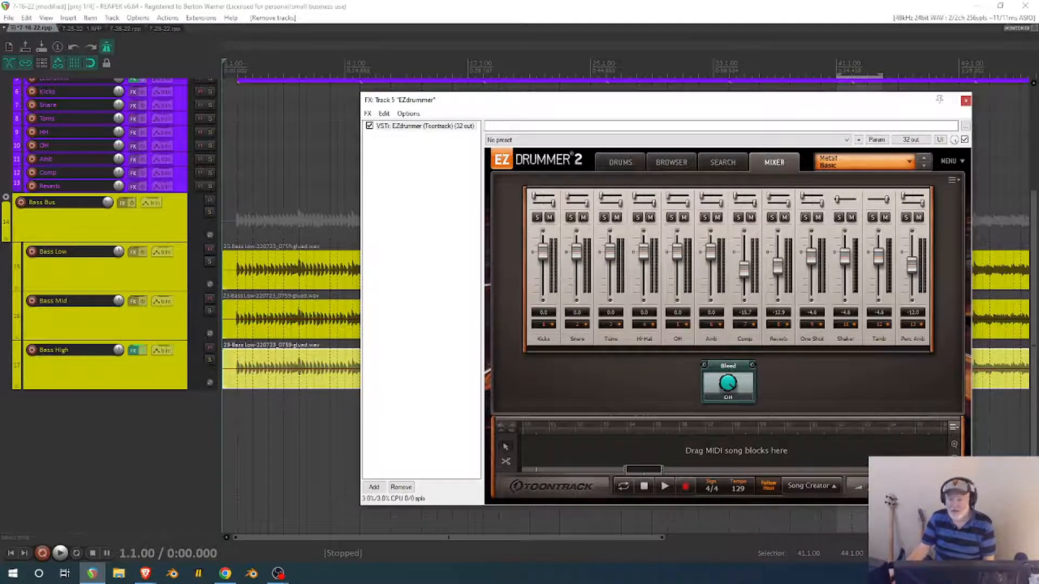
{"action": "scroll", "coordinate": [1027, 175], "scroll_direction": "up", "scroll_amount": 5}
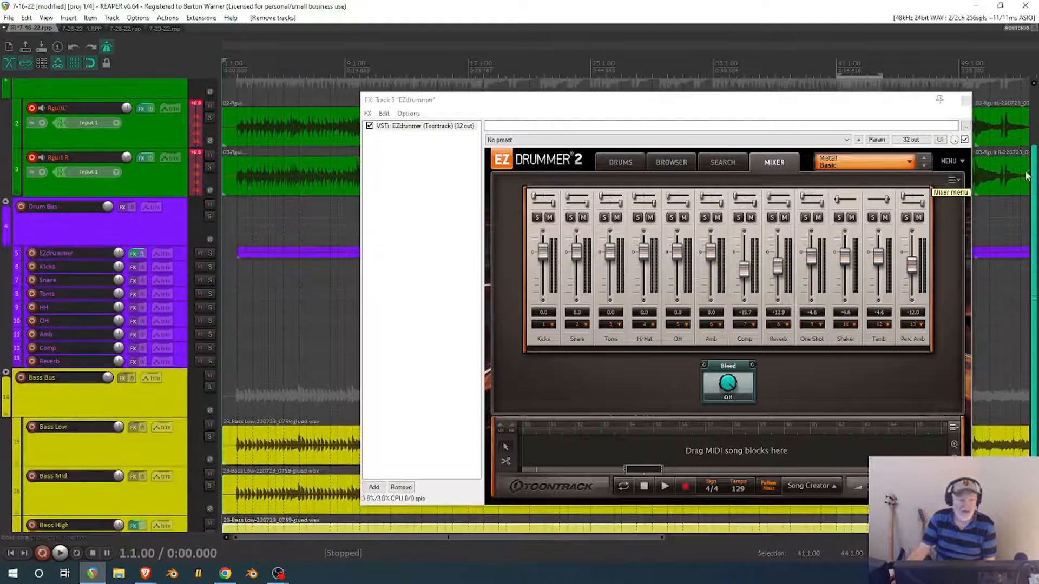
{"action": "left_click", "coordinate": [966, 100]}
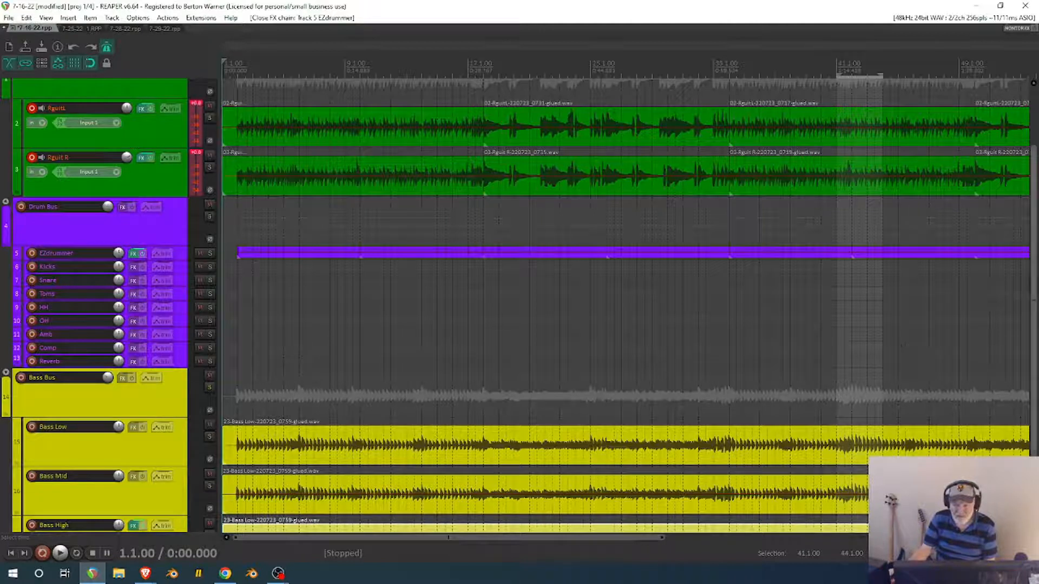
Play the project from the start to check the signal on the separate drum tracks, and stop playback.
{"action": "scroll", "coordinate": [625, 306], "scroll_direction": "down", "scroll_amount": 1}
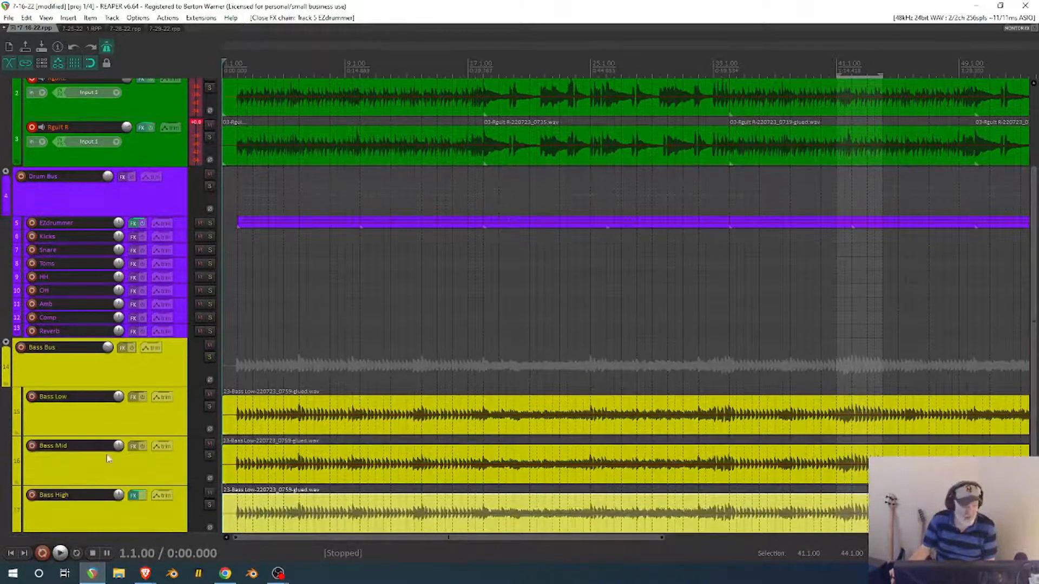
{"action": "left_click", "coordinate": [60, 553]}
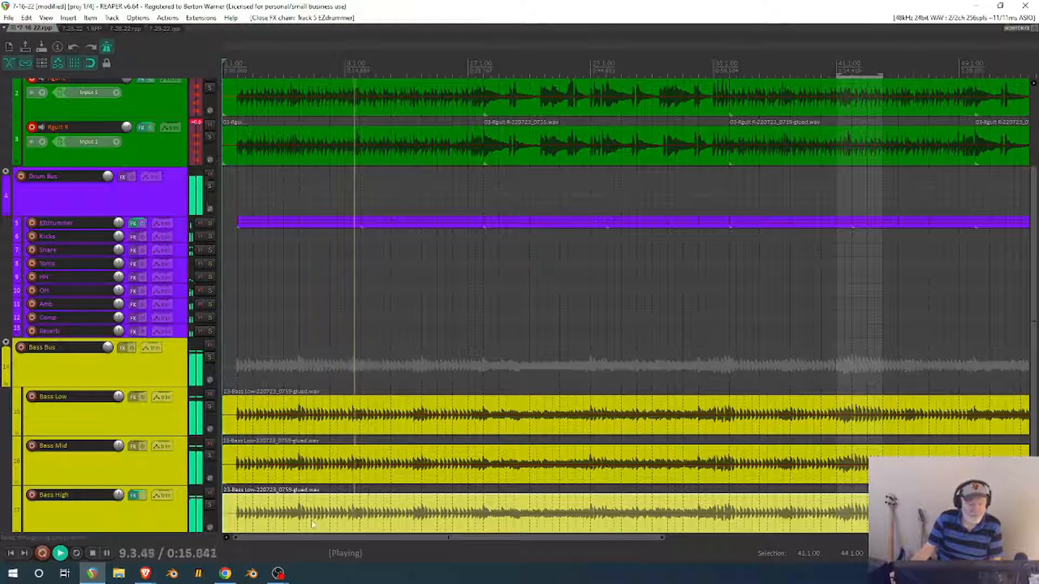
{"action": "left_click", "coordinate": [91, 555]}
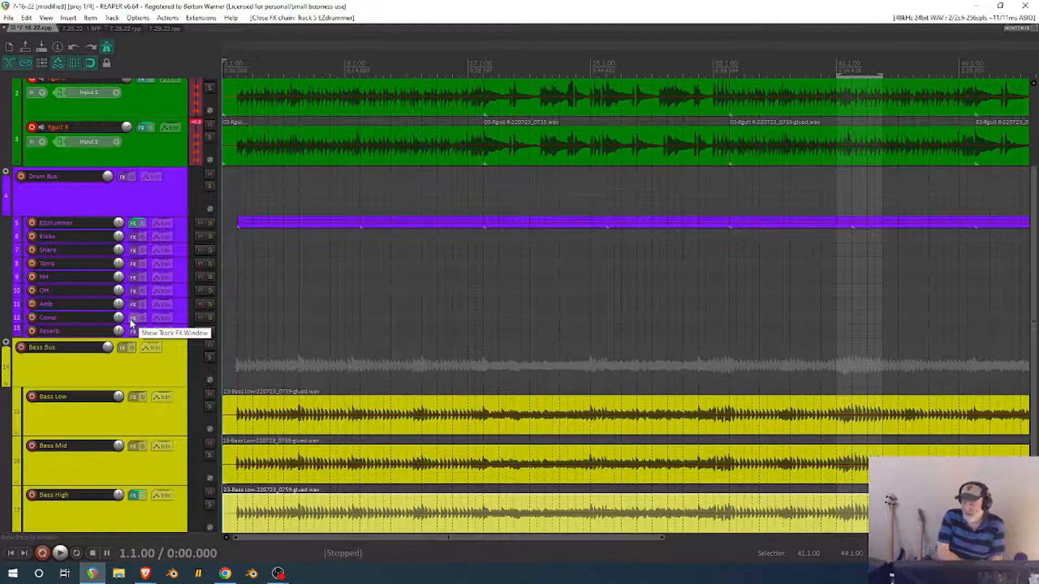
Insert a new track, place it above the Drum Bus outside the folder, and name it Comp.
{"action": "right_click", "coordinate": [60, 199]}
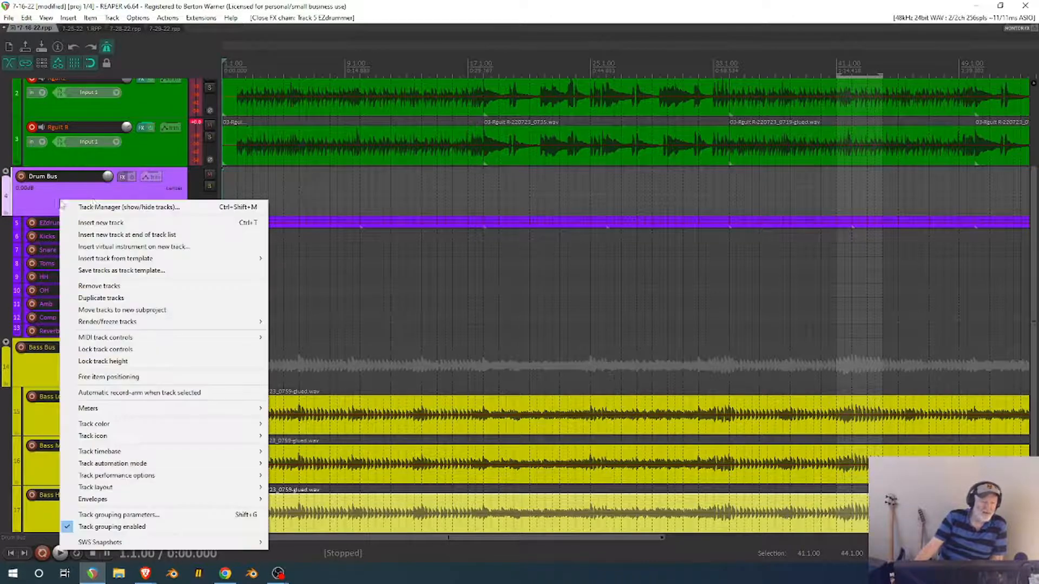
{"action": "left_click", "coordinate": [93, 223]}
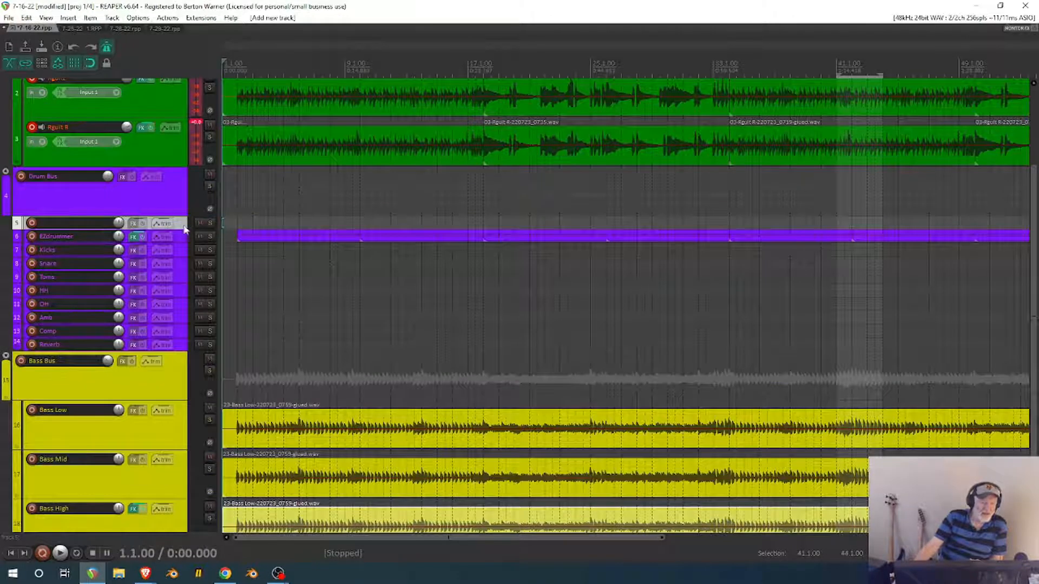
{"action": "left_click_drag", "start_coordinate": [182, 226], "coordinate": [113, 199]}
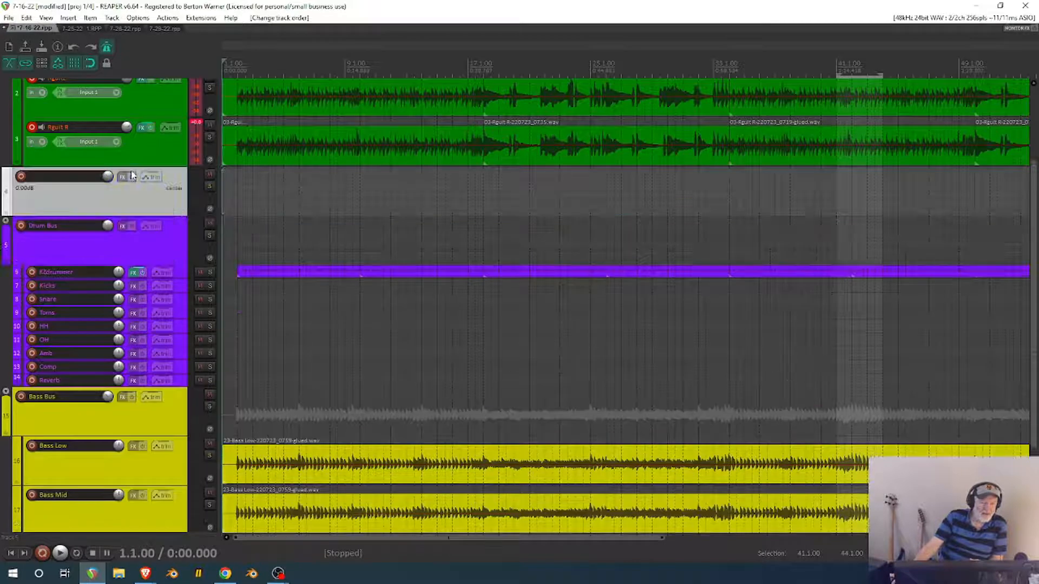
{"action": "double_click", "coordinate": [58, 176]}
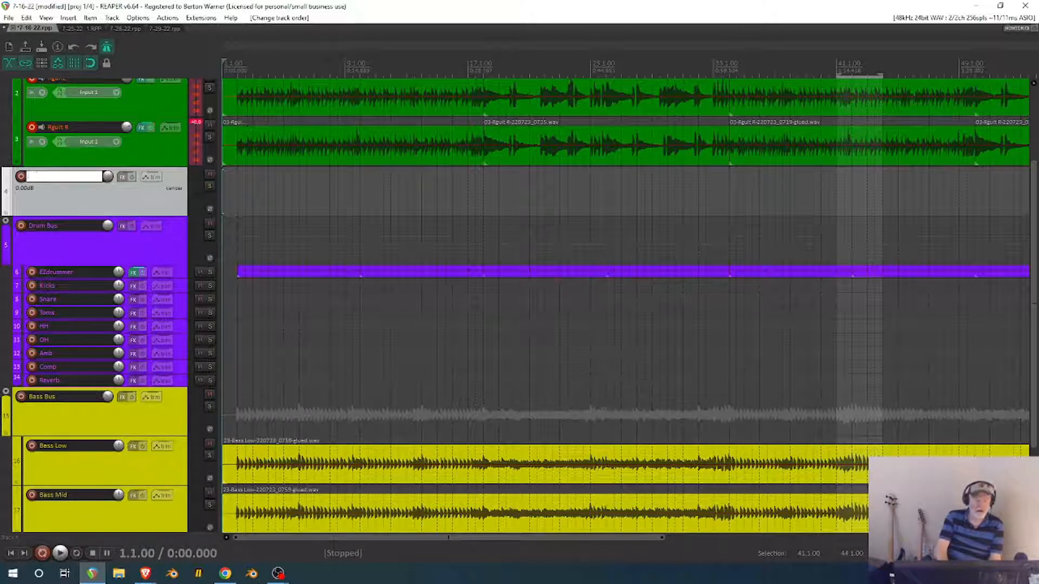
{"action": "type", "text": "Cons"}
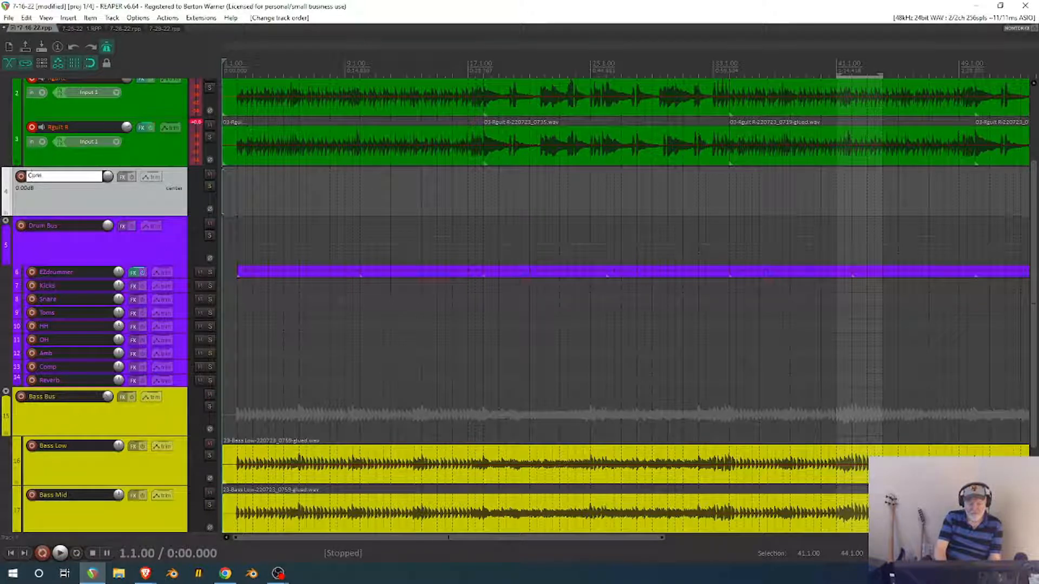
Add the Head Crusher v2 (Audio Assault) VST plugin to the Comp track above the Drum Bus.
{"action": "left_click", "coordinate": [123, 177]}
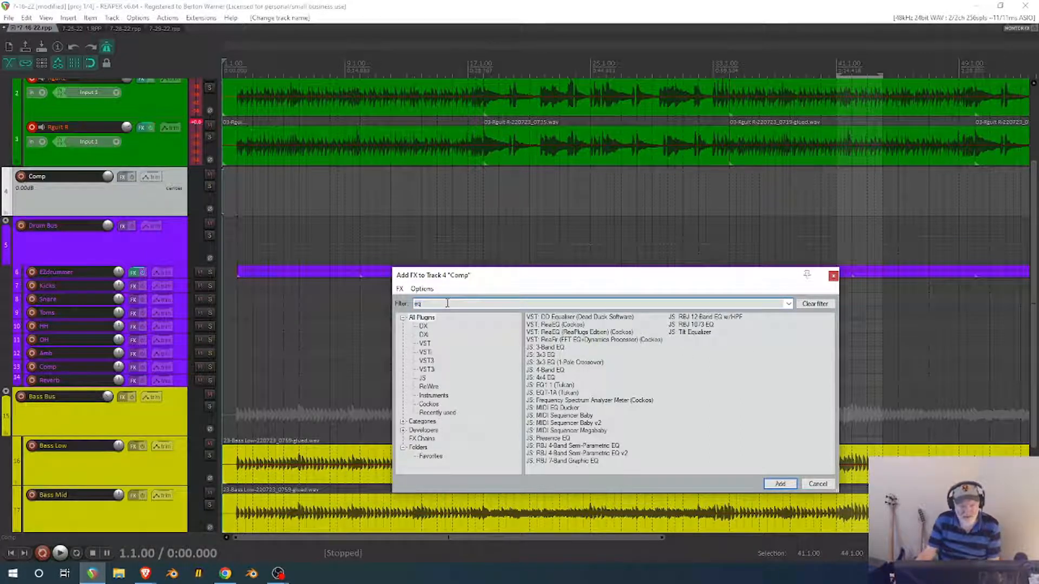
{"action": "type", "text": "rea"}
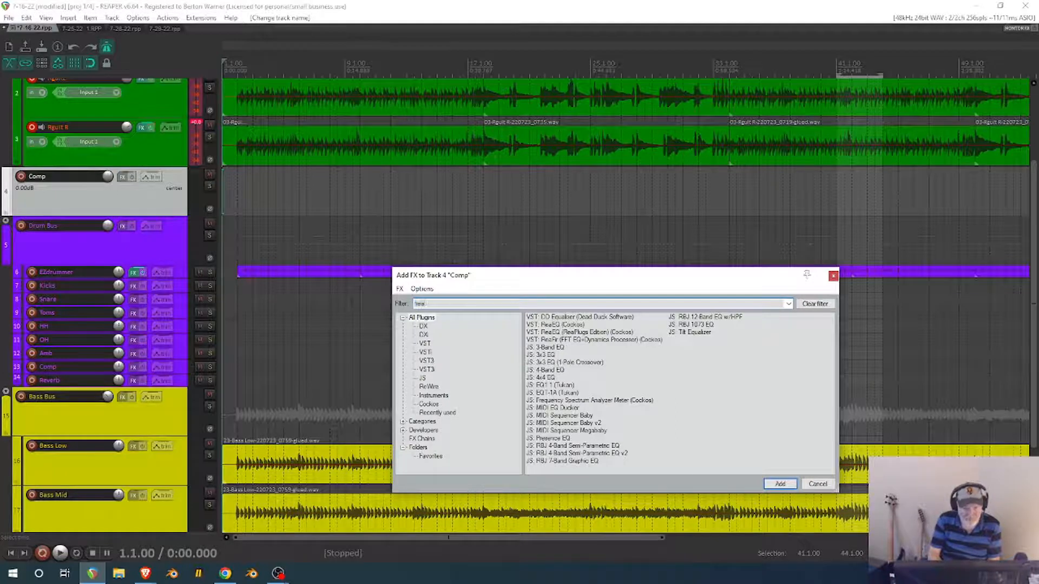
{"action": "type", "text": "d"}
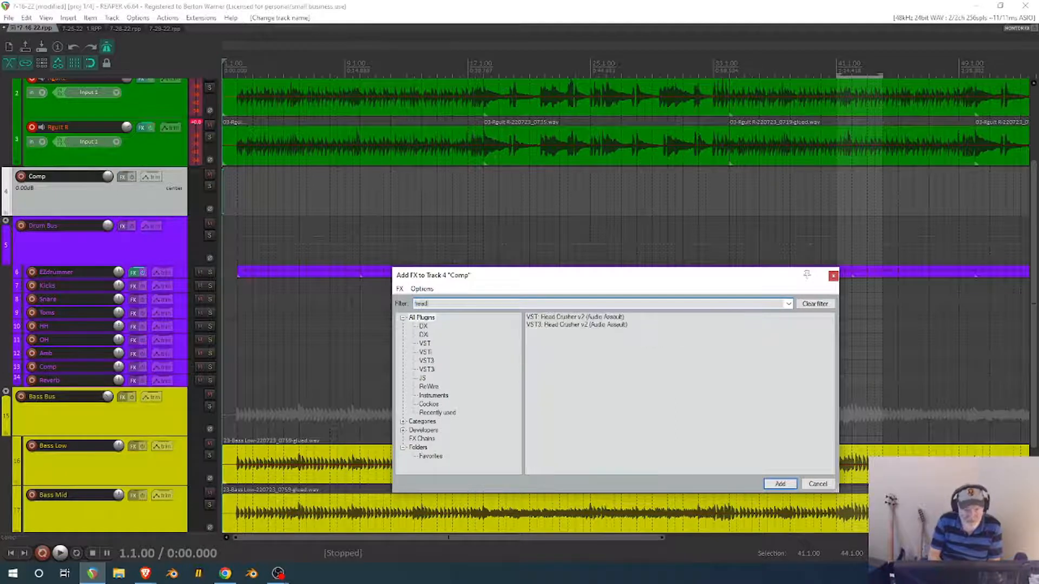
{"action": "double_click", "coordinate": [559, 319]}
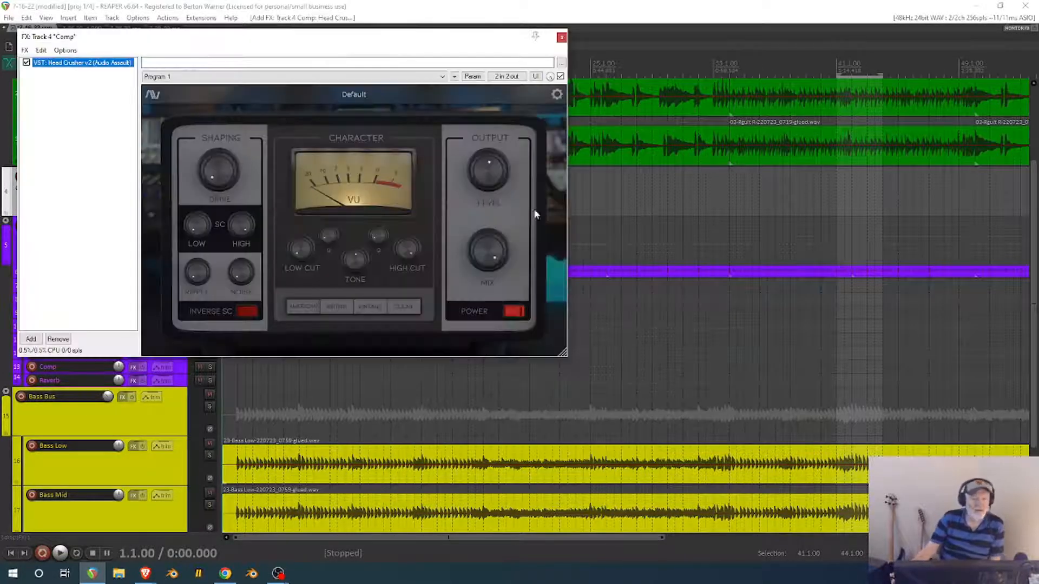
{"action": "left_click_drag", "start_coordinate": [314, 37], "coordinate": [545, 96]}
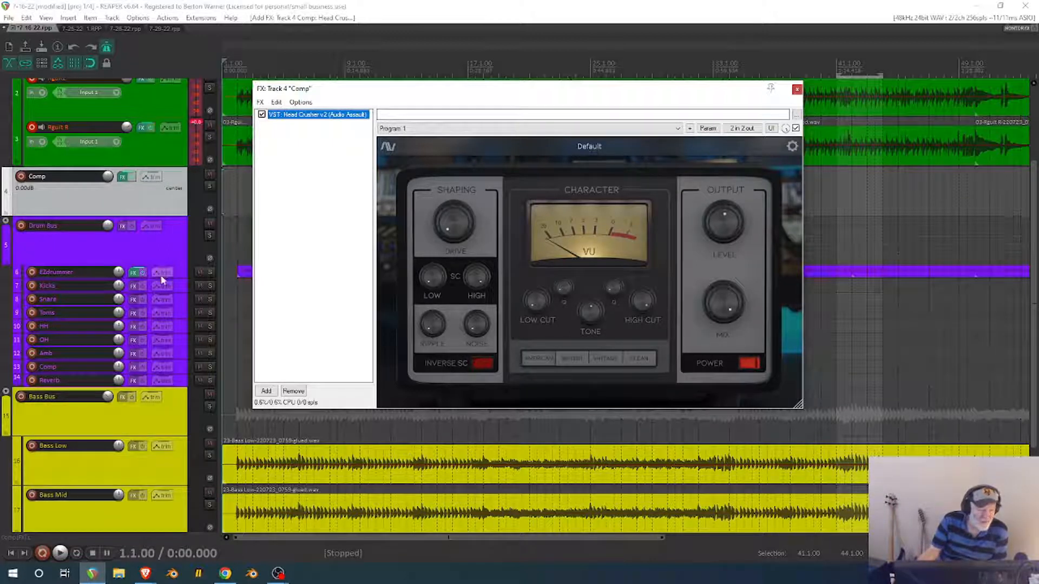
Show the mixer and create a send from the Kicks track to the new Comp track's channels 1/2.
{"action": "left_click", "coordinate": [184, 271]}
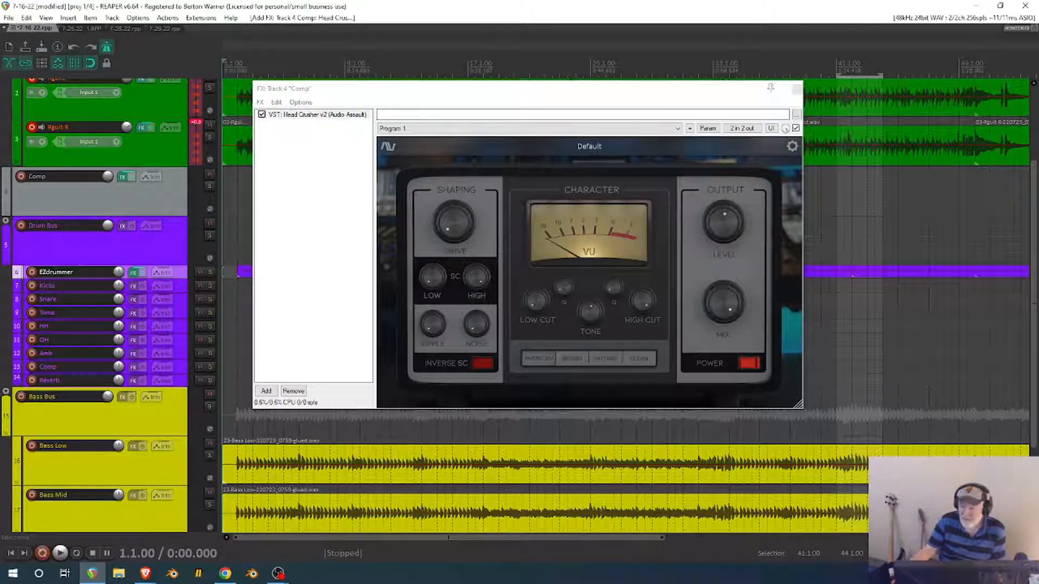
{"action": "left_click_drag", "start_coordinate": [399, 97], "coordinate": [163, 42]}
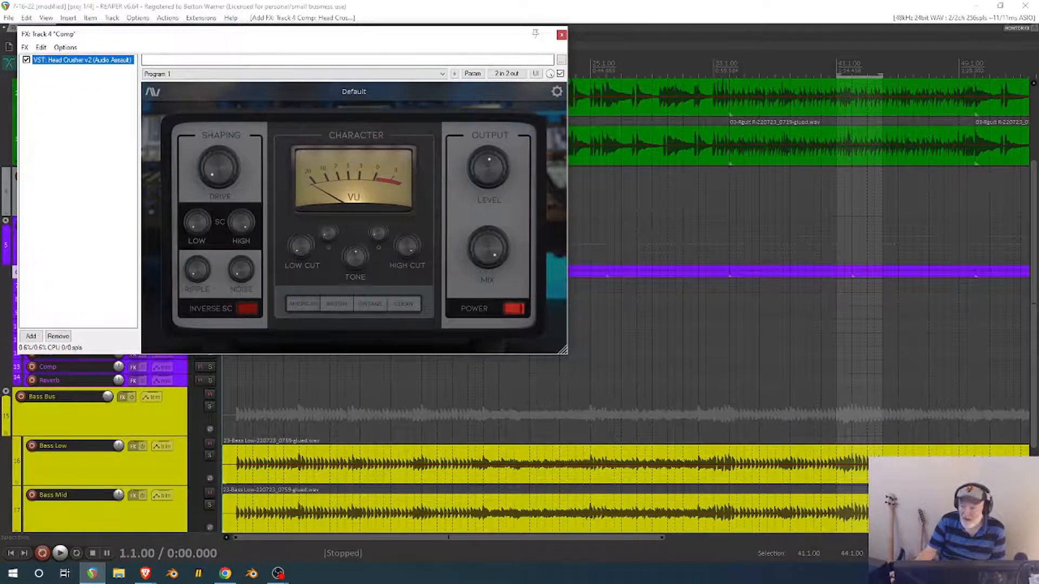
{"action": "left_click_drag", "start_coordinate": [1038, 290], "coordinate": [174, 296]}
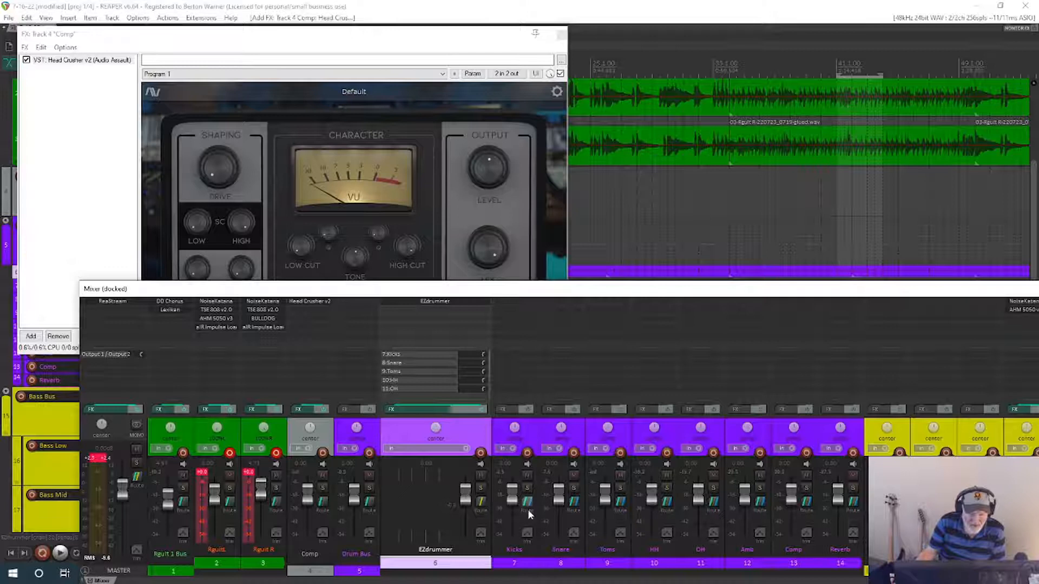
{"action": "left_click_drag", "start_coordinate": [528, 509], "coordinate": [356, 211]}
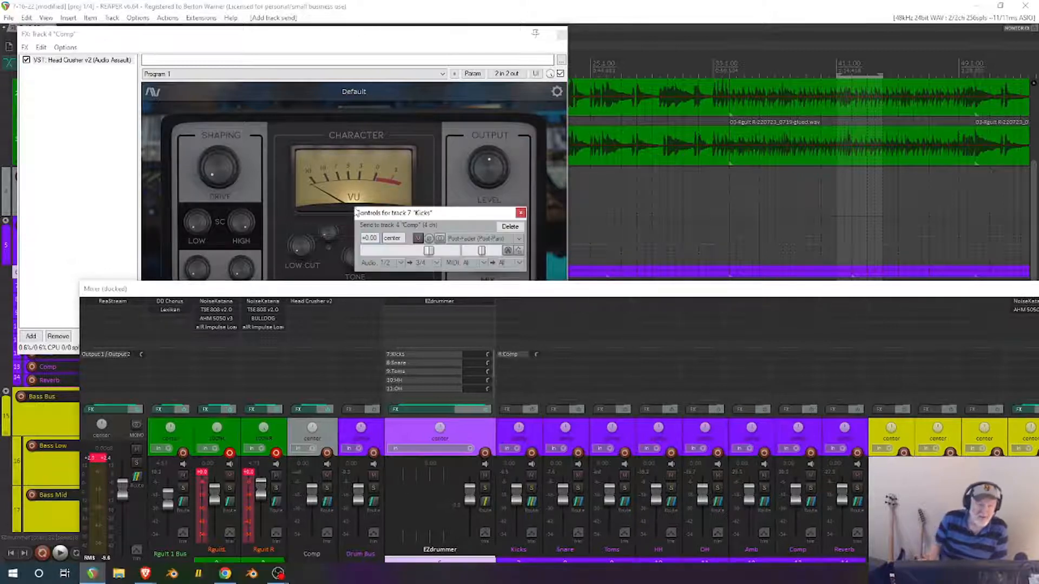
{"action": "left_click", "coordinate": [436, 263]}
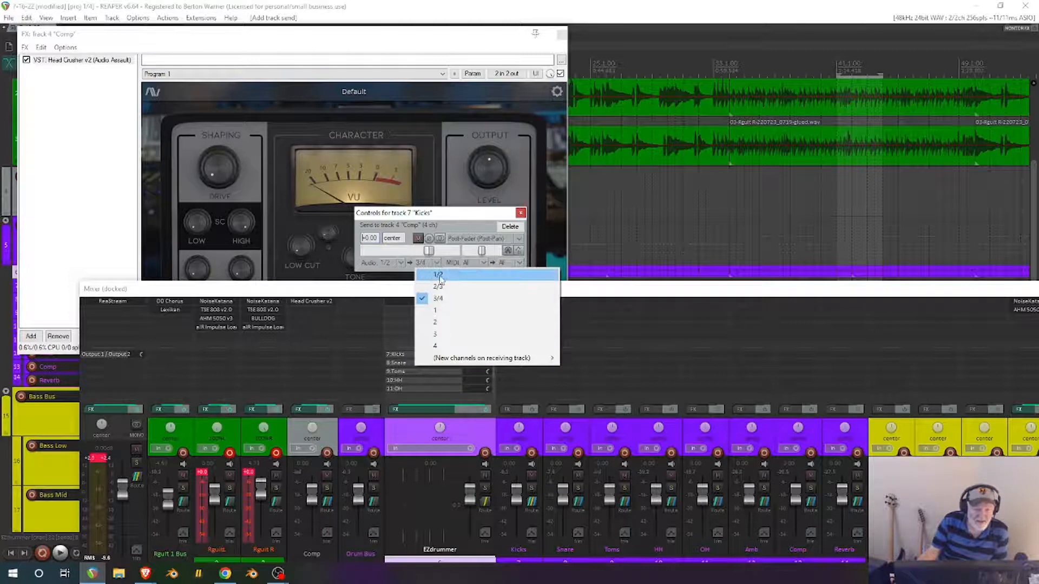
{"action": "left_click", "coordinate": [439, 275]}
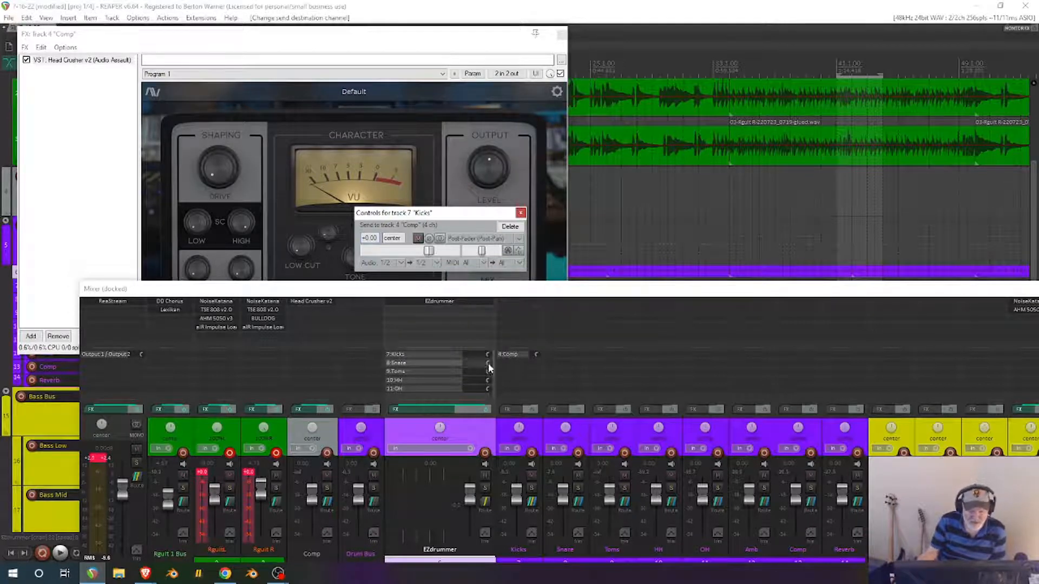
{"action": "left_click", "coordinate": [520, 213]}
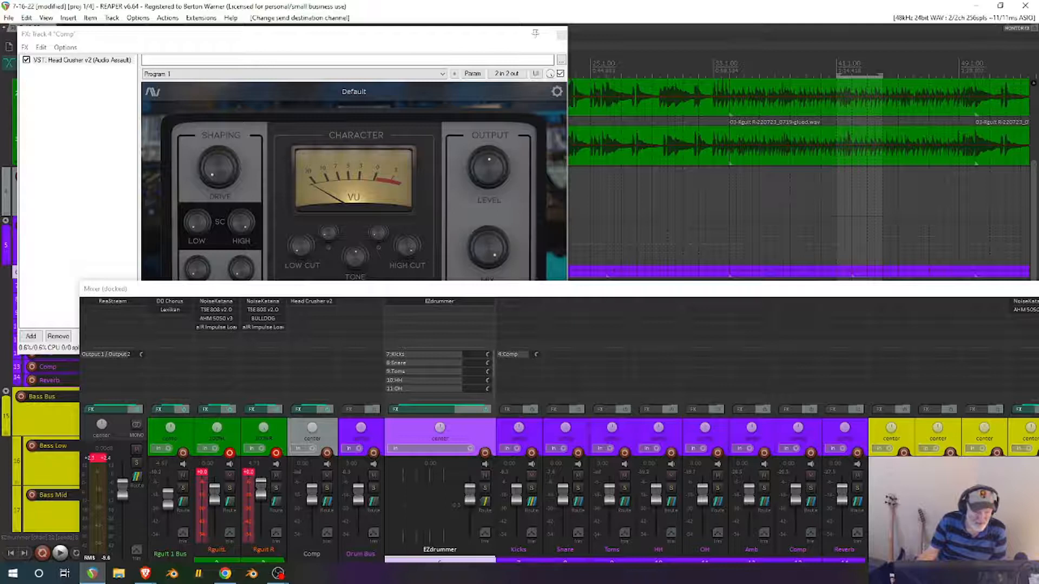
Solo the new Comp track, start playback, and send the Snare track to its channels 1/2.
{"action": "left_click", "coordinate": [327, 488]}
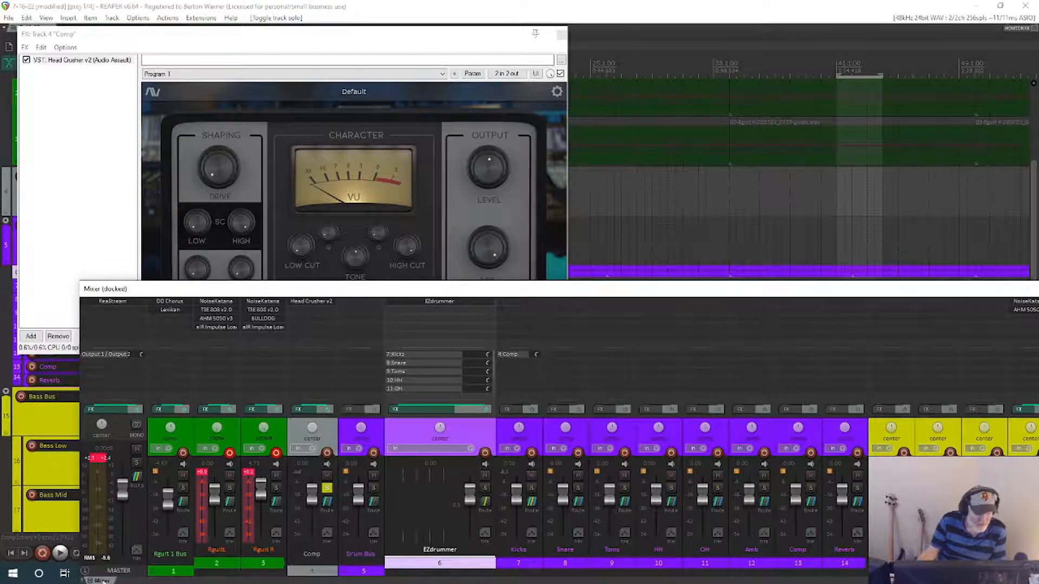
{"action": "left_click", "coordinate": [61, 553]}
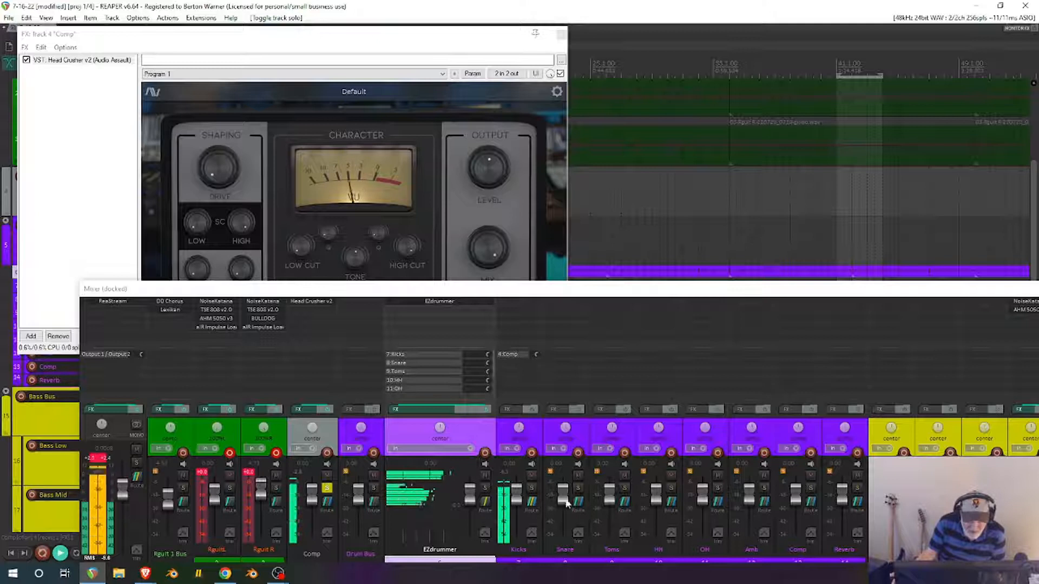
{"action": "left_click_drag", "start_coordinate": [577, 503], "coordinate": [347, 221]}
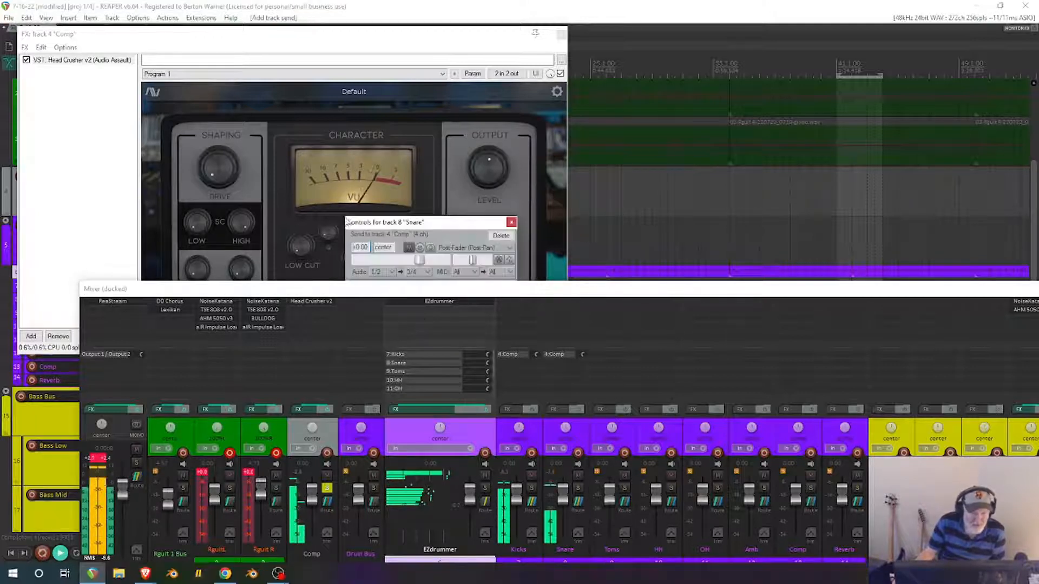
{"action": "left_click", "coordinate": [424, 272]}
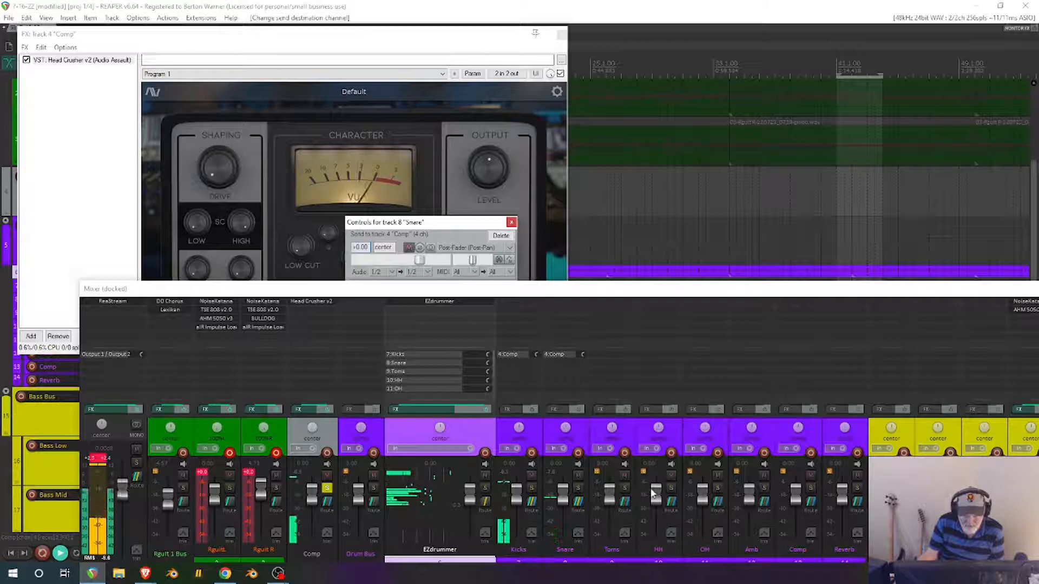
Create a send from the Toms track to the new Comp track's channels 1/2 and close the send controls.
{"action": "left_click_drag", "start_coordinate": [625, 502], "coordinate": [310, 233]}
{"action": "left_click_drag", "start_coordinate": [402, 236], "coordinate": [390, 165]}
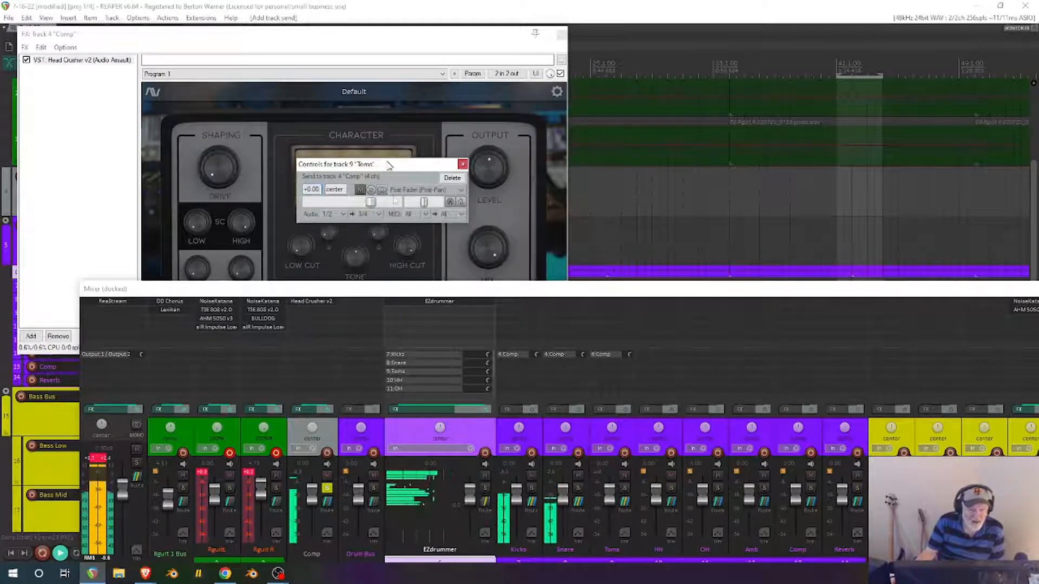
{"action": "left_click", "coordinate": [379, 213]}
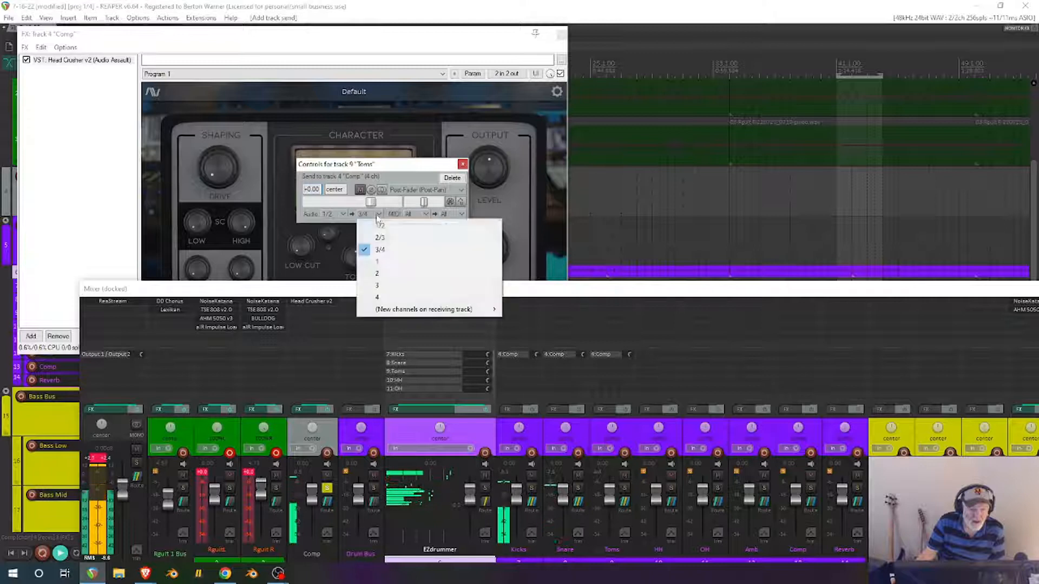
{"action": "left_click", "coordinate": [371, 233]}
{"action": "left_click", "coordinate": [463, 164]}
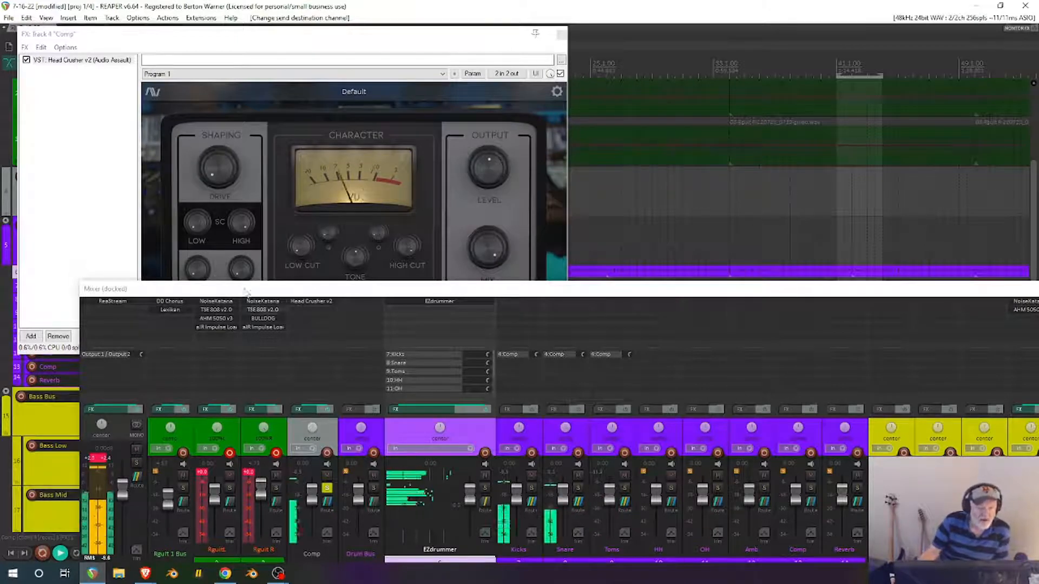
Raise the Head Crusher's Drive to about 27 and try out its Ripple control during playback.
{"action": "mouse_move", "coordinate": [213, 174]}
{"action": "left_mouse_down"}
{"action": "mouse_move", "coordinate": [196, 148]}
{"action": "mouse_move", "coordinate": [194, 167]}
{"action": "mouse_move", "coordinate": [209, 176]}
{"action": "mouse_move", "coordinate": [200, 160]}
{"action": "left_mouse_up"}
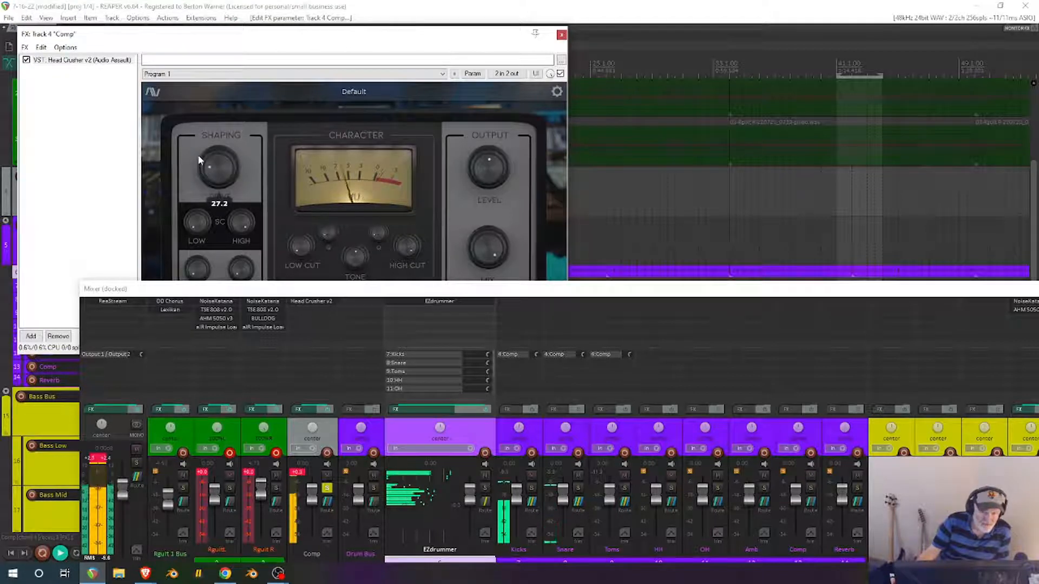
{"action": "left_click_drag", "start_coordinate": [199, 157], "coordinate": [199, 161]}
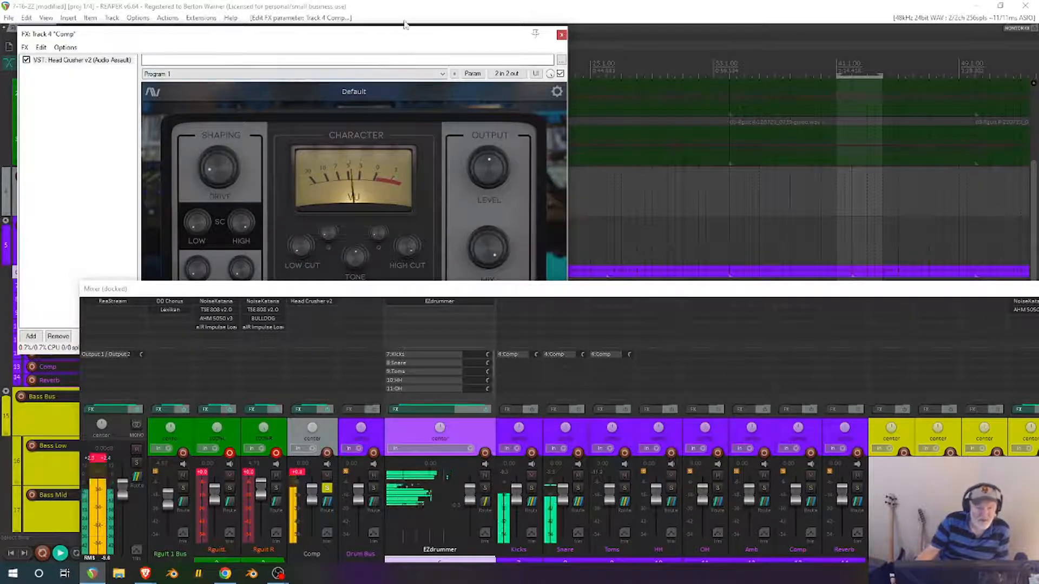
{"action": "left_click_drag", "start_coordinate": [491, 292], "coordinate": [480, 347]}
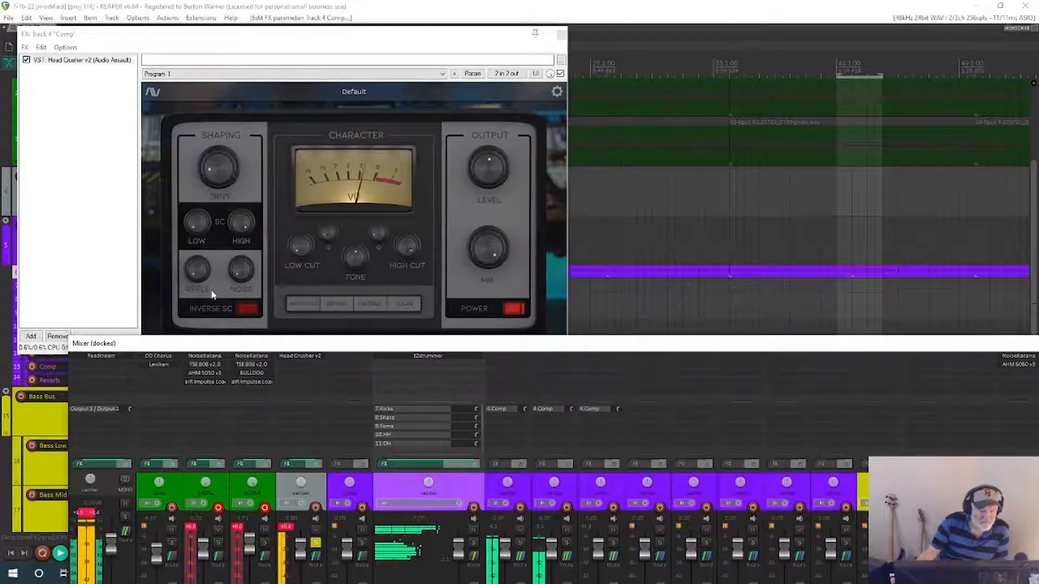
{"action": "left_click_drag", "start_coordinate": [185, 263], "coordinate": [227, 254]}
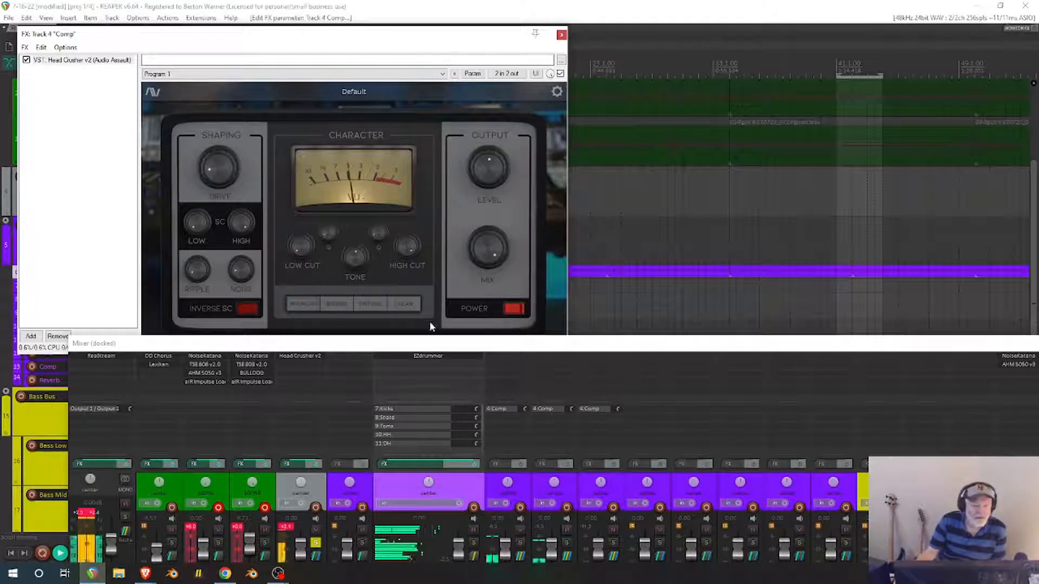
{"action": "left_click_drag", "start_coordinate": [430, 345], "coordinate": [431, 279]}
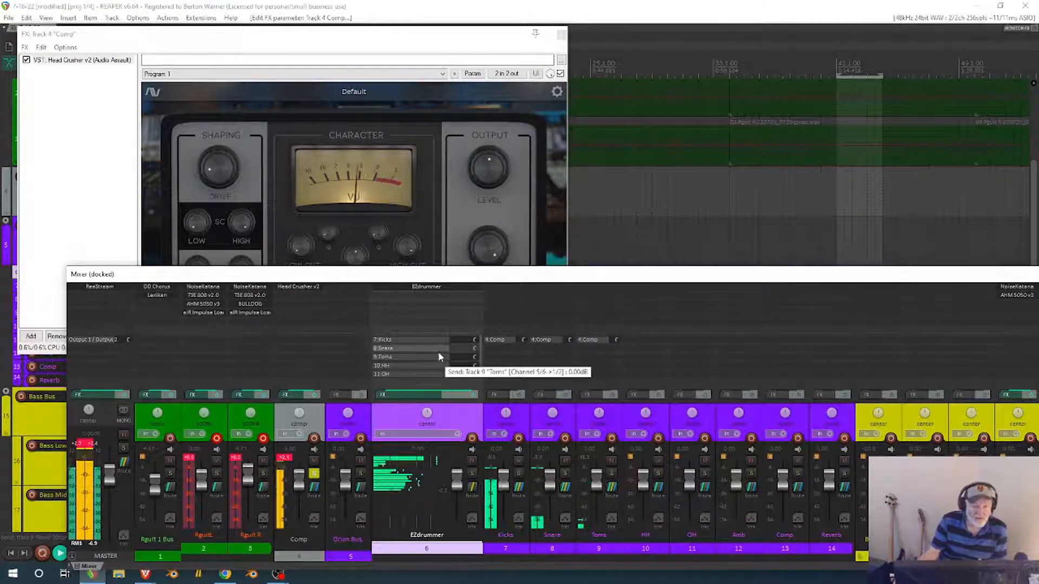
Solo the Drum Bus together with the new Comp track and lower that Comp track's volume.
{"action": "left_click", "coordinate": [359, 474]}
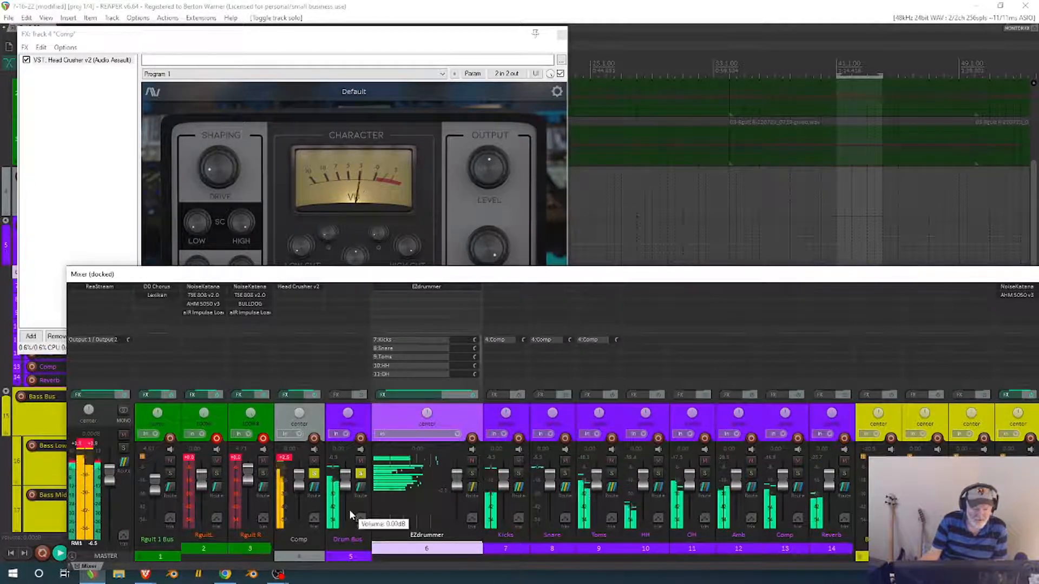
{"action": "mouse_move", "coordinate": [299, 478]}
{"action": "left_mouse_down"}
{"action": "mouse_move", "coordinate": [297, 528]}
{"action": "mouse_move", "coordinate": [300, 489]}
{"action": "left_mouse_up"}
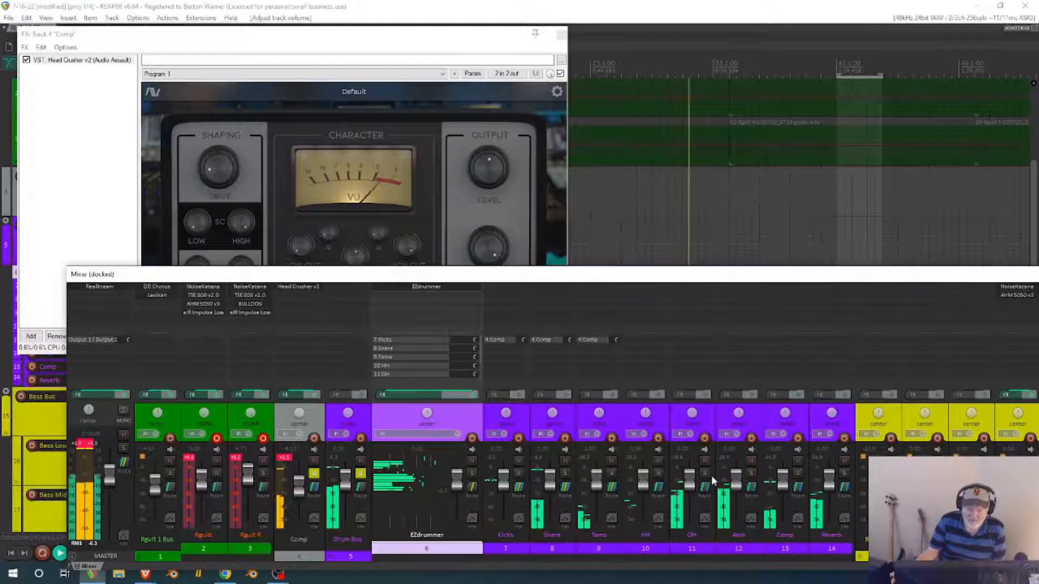
Pull the volume of the Comp track inside the drum folder fully down and raise the Reverb track's volume.
{"action": "left_click_drag", "start_coordinate": [782, 475], "coordinate": [785, 551]}
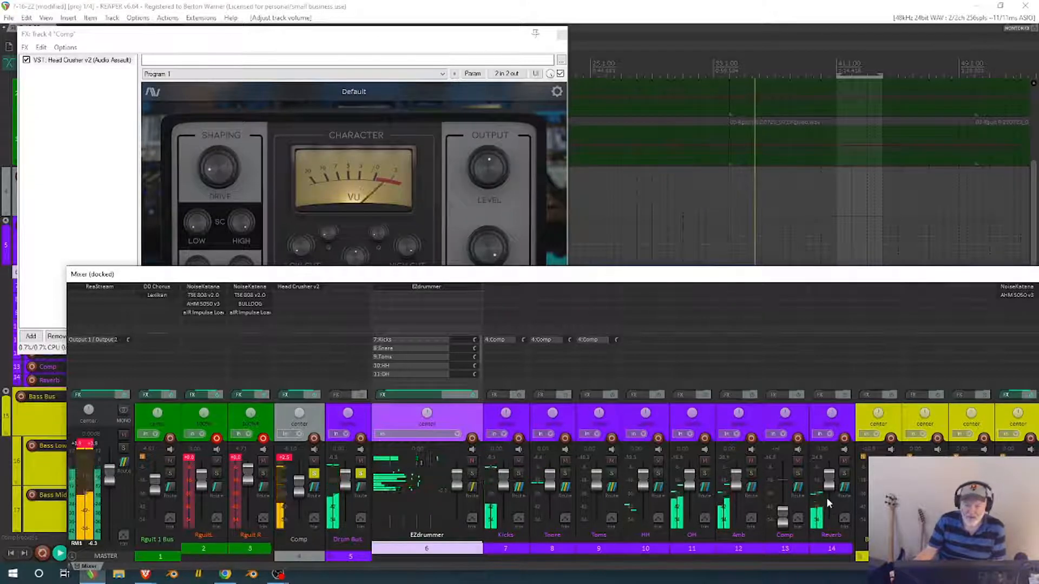
{"action": "left_click_drag", "start_coordinate": [832, 413], "coordinate": [832, 449]}
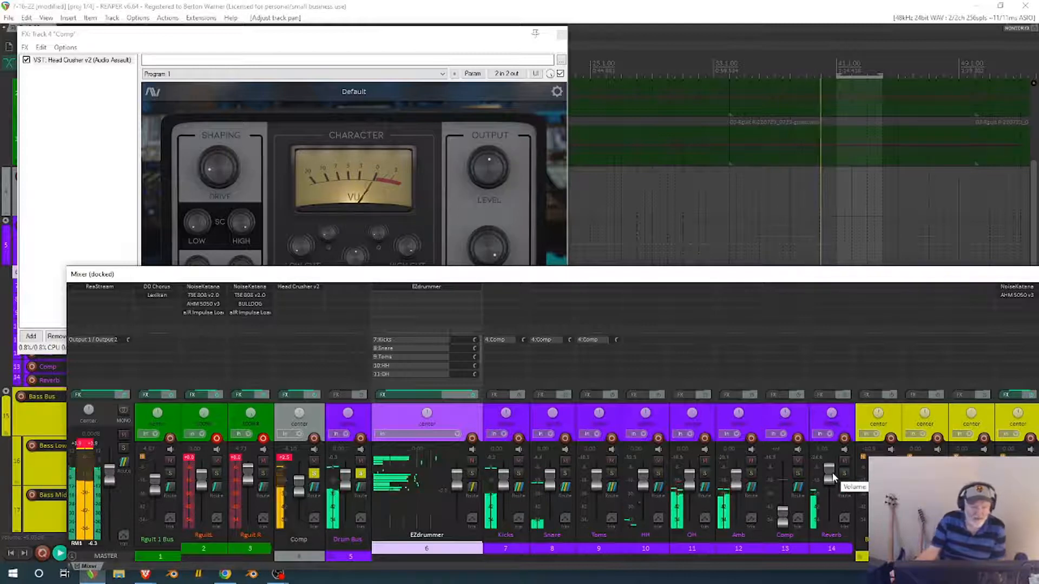
{"action": "left_click_drag", "start_coordinate": [833, 473], "coordinate": [833, 472]}
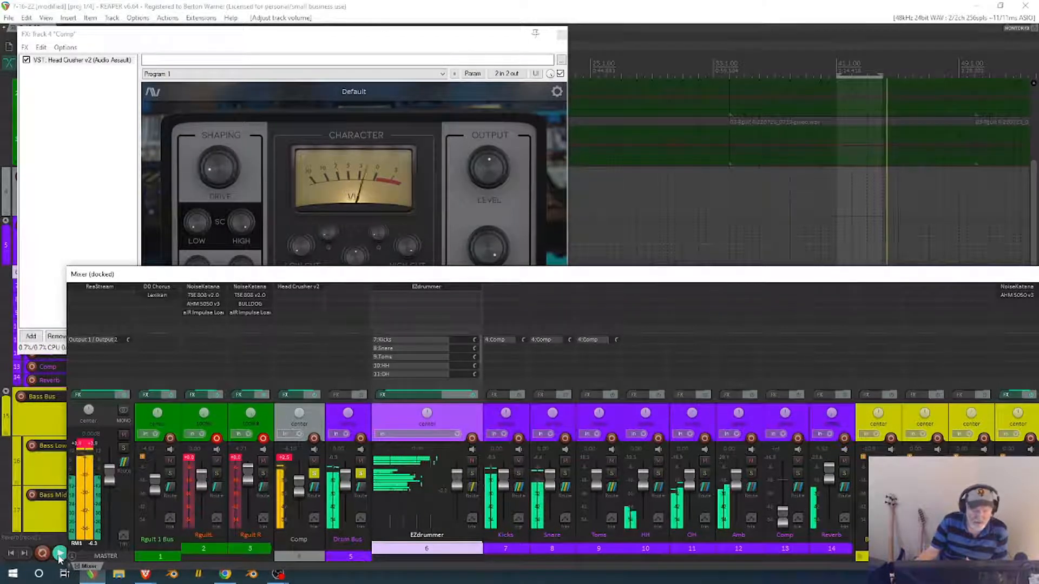
Restart playback, raise the Head Crusher's Drive further and fine-tune its Tone control.
{"action": "key", "text": "space"}
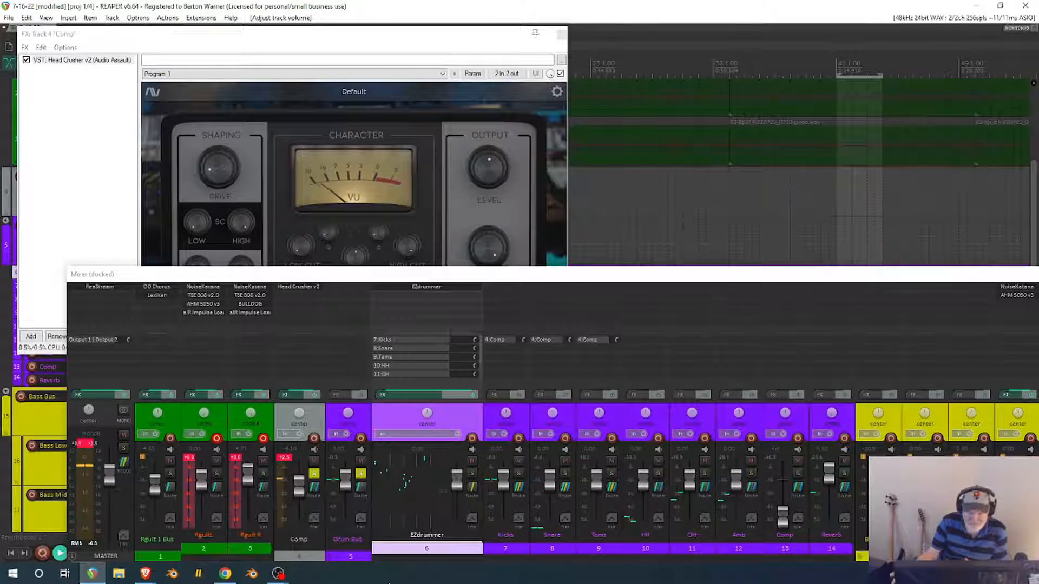
{"action": "key", "text": "space"}
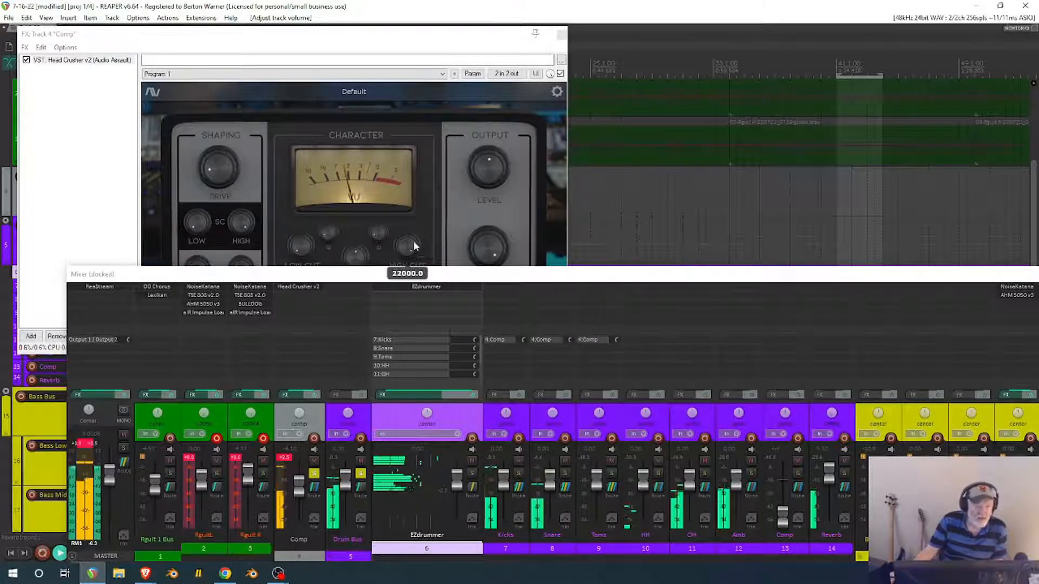
{"action": "mouse_move", "coordinate": [199, 177]}
{"action": "mouse_move", "coordinate": [207, 174]}
{"action": "left_mouse_down"}
{"action": "mouse_move", "coordinate": [202, 152]}
{"action": "mouse_move", "coordinate": [201, 164]}
{"action": "left_mouse_up"}
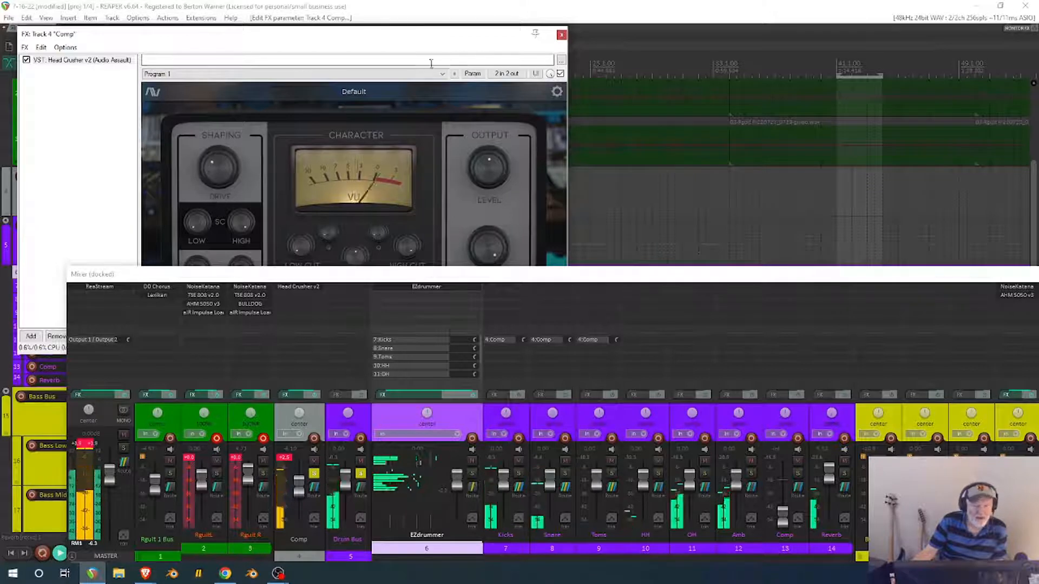
{"action": "left_click_drag", "start_coordinate": [415, 279], "coordinate": [406, 389]}
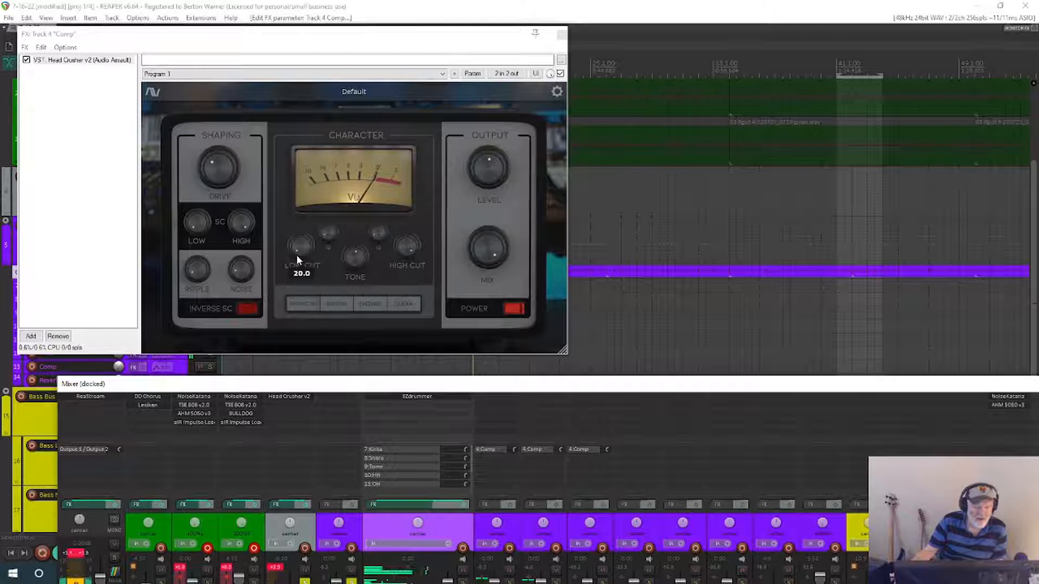
{"action": "mouse_move", "coordinate": [353, 255]}
{"action": "left_mouse_down"}
{"action": "mouse_move", "coordinate": [346, 242]}
{"action": "mouse_move", "coordinate": [348, 256]}
{"action": "left_mouse_up"}
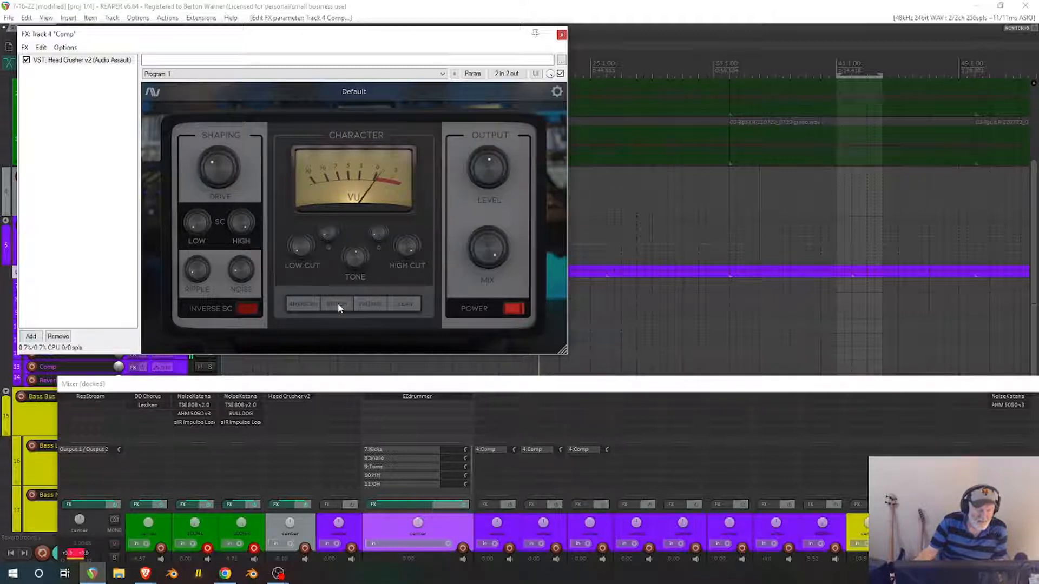
{"action": "left_click_drag", "start_coordinate": [456, 390], "coordinate": [455, 288]}
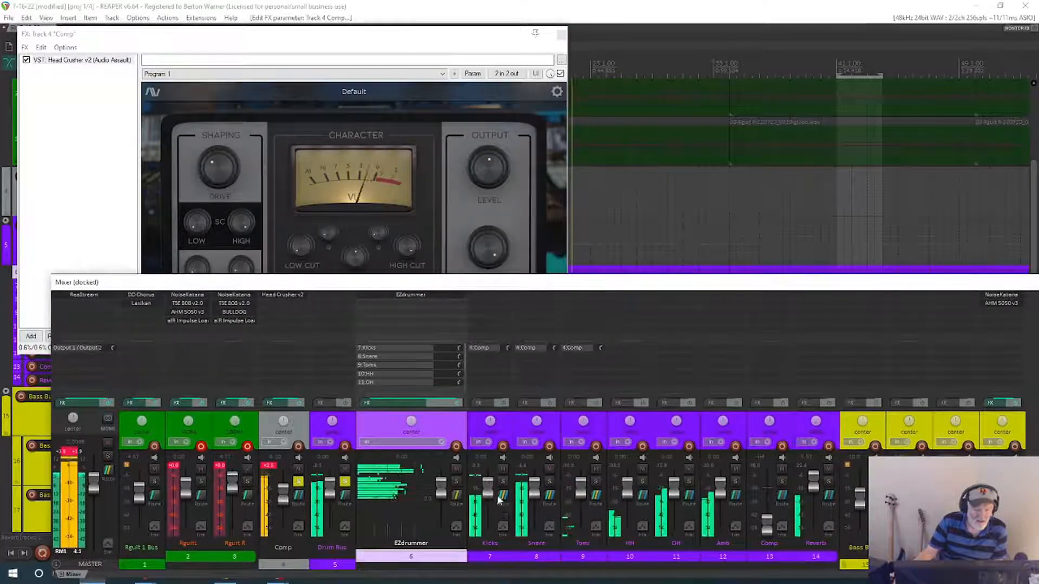
Unsolo the Drum Bus and fine-tune the Drive of the Head Crusher on the Comp track.
{"action": "left_click", "coordinate": [345, 482]}
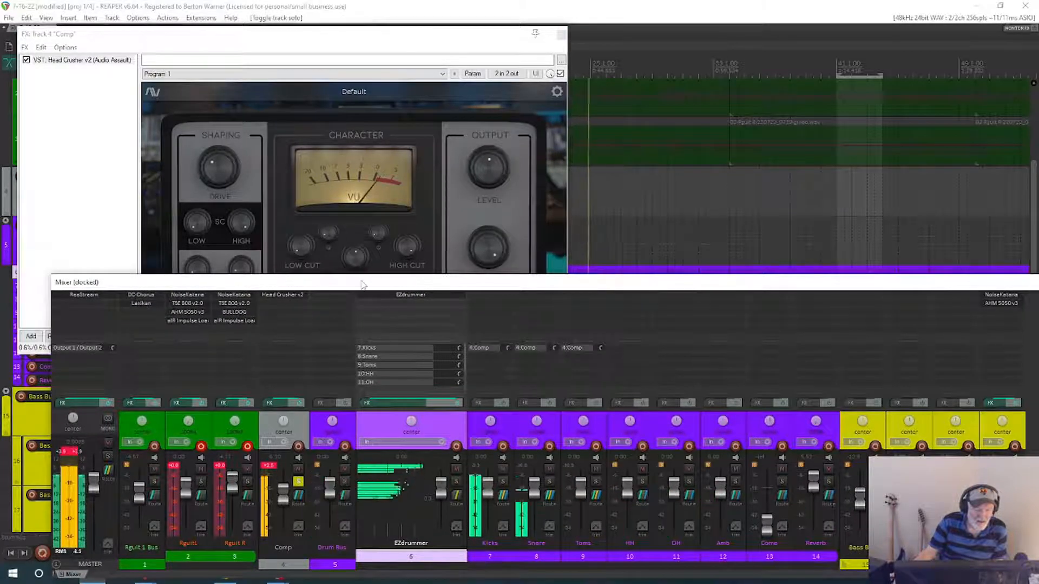
{"action": "left_click_drag", "start_coordinate": [363, 285], "coordinate": [379, 363]}
{"action": "left_click_drag", "start_coordinate": [207, 161], "coordinate": [206, 171]}
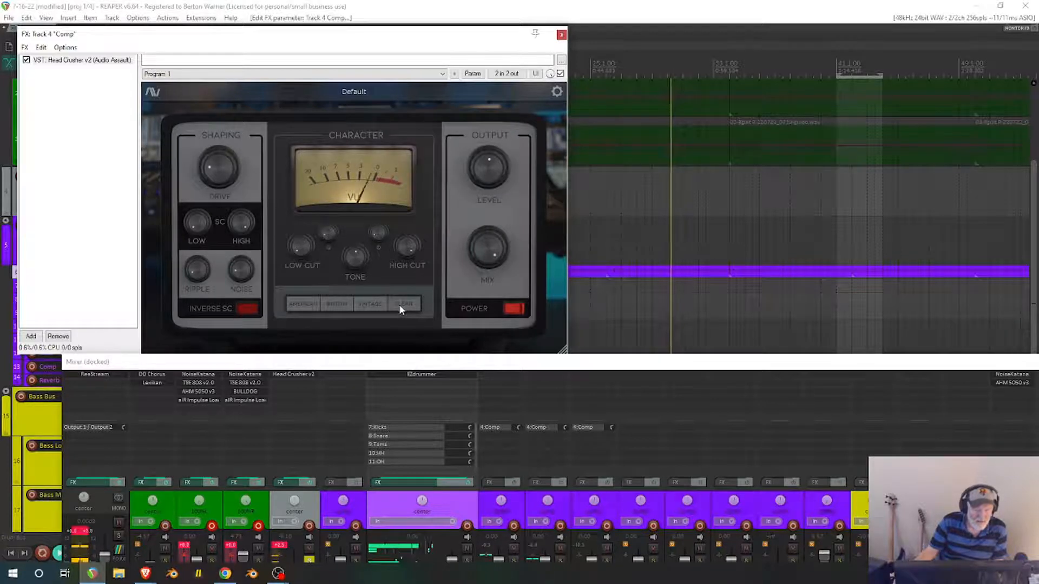
Try out the American character mode of the Head Crusher during playback.
{"action": "left_click", "coordinate": [326, 366]}
{"action": "left_click_drag", "start_coordinate": [326, 363], "coordinate": [327, 348]}
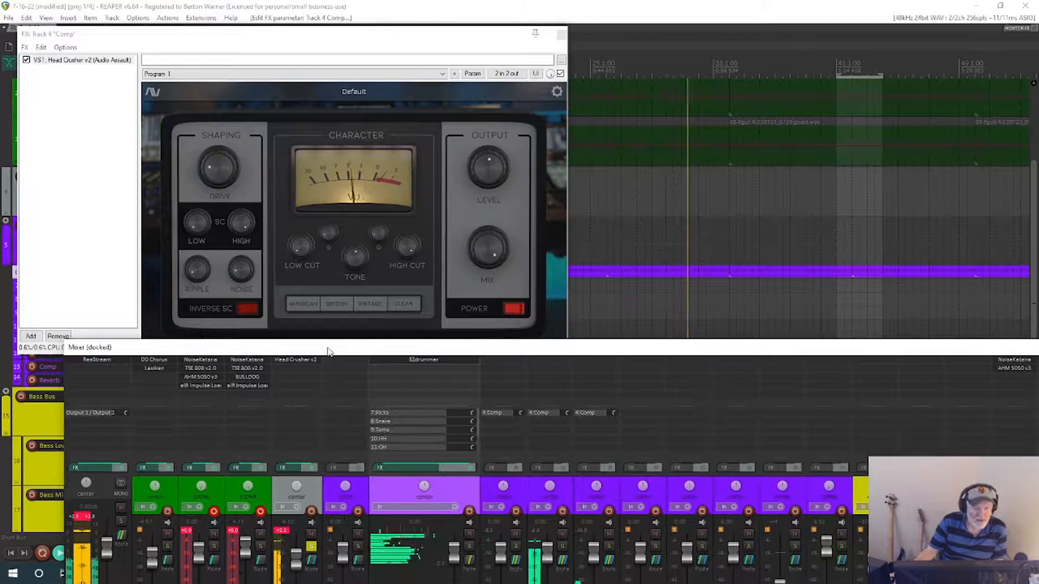
{"action": "left_click", "coordinate": [309, 304]}
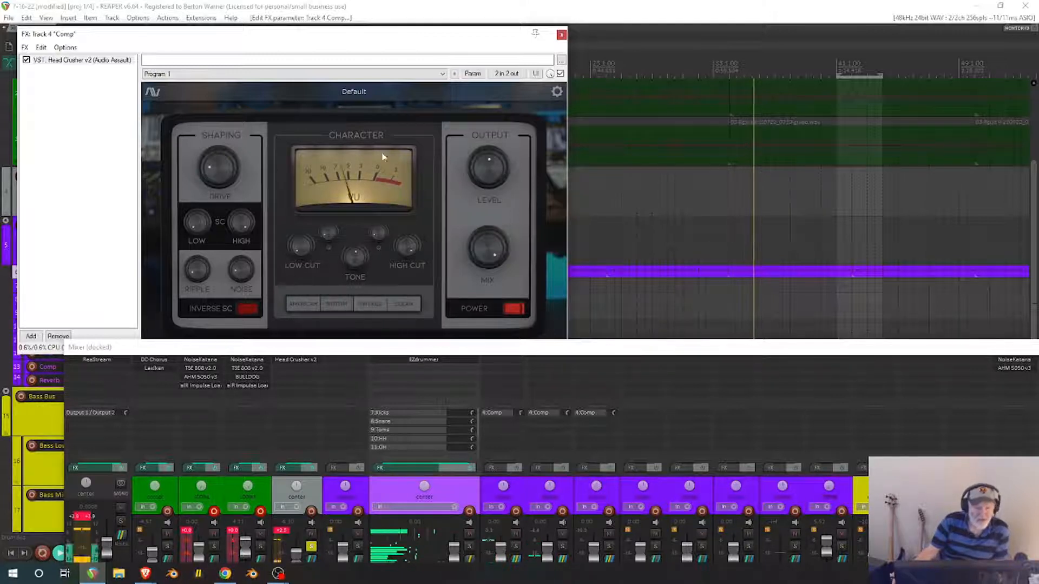
{"action": "mouse_move", "coordinate": [348, 45]}
{"action": "left_mouse_down"}
{"action": "mouse_move", "coordinate": [349, 30]}
{"action": "mouse_move", "coordinate": [349, 52]}
{"action": "left_mouse_up"}
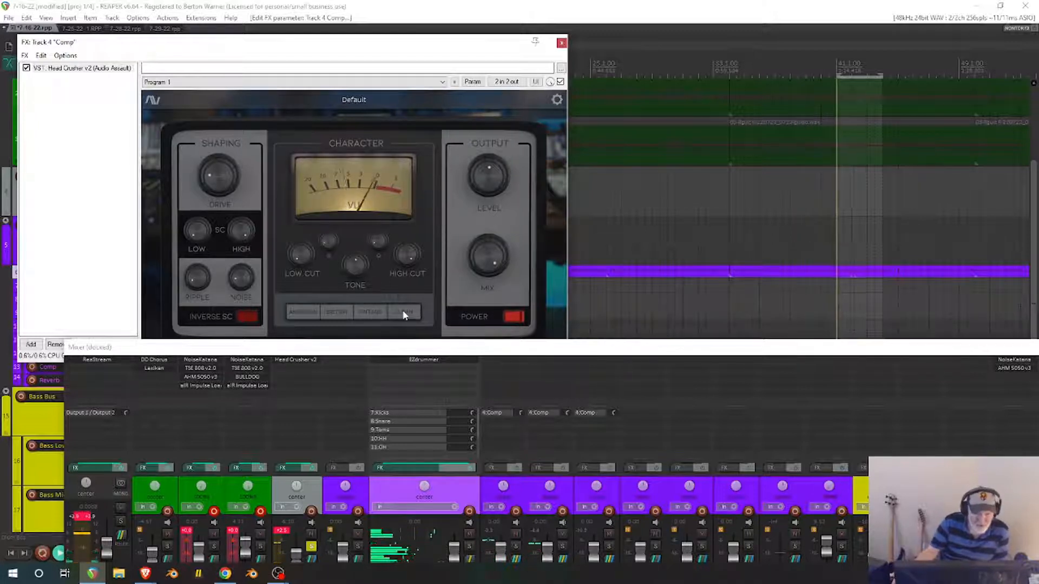
Set the Head Crusher's Drive to about 34.4 and try out its Ripple control.
{"action": "mouse_move", "coordinate": [225, 171]}
{"action": "left_click_drag", "start_coordinate": [205, 161], "coordinate": [206, 169]}
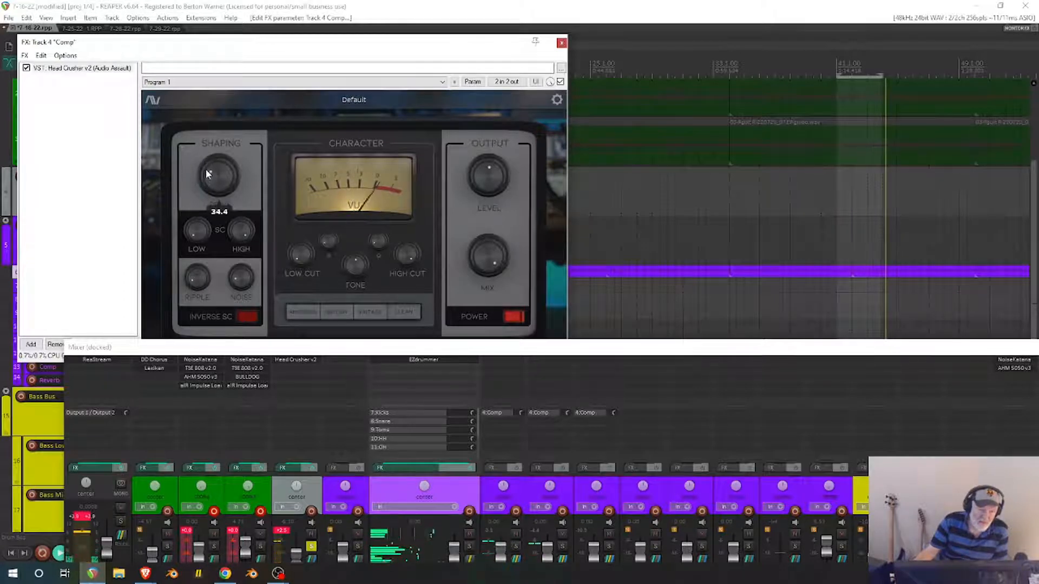
{"action": "mouse_move", "coordinate": [231, 276]}
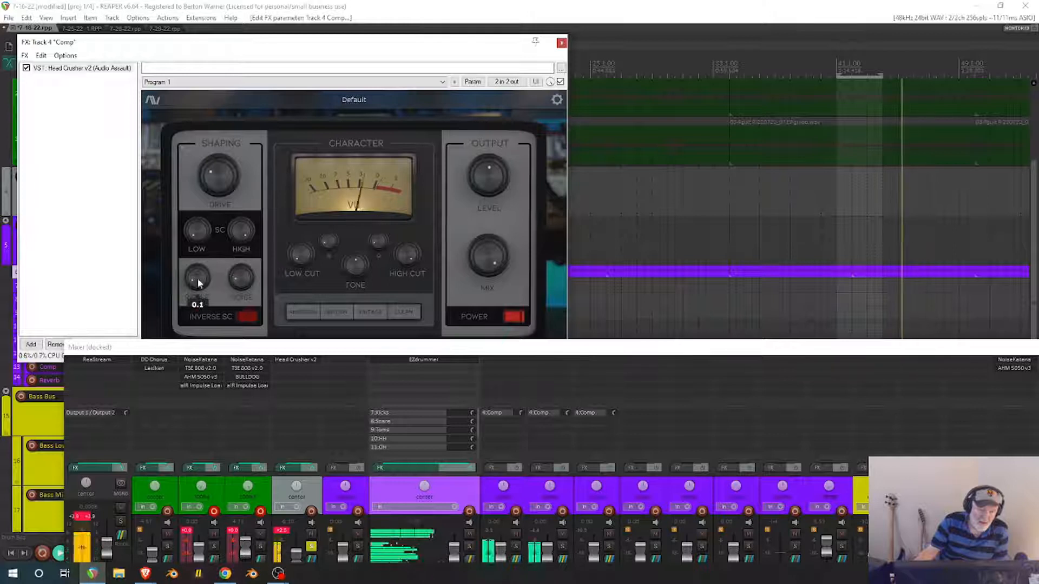
{"action": "left_click_drag", "start_coordinate": [188, 264], "coordinate": [192, 299]}
{"action": "mouse_move", "coordinate": [202, 272]}
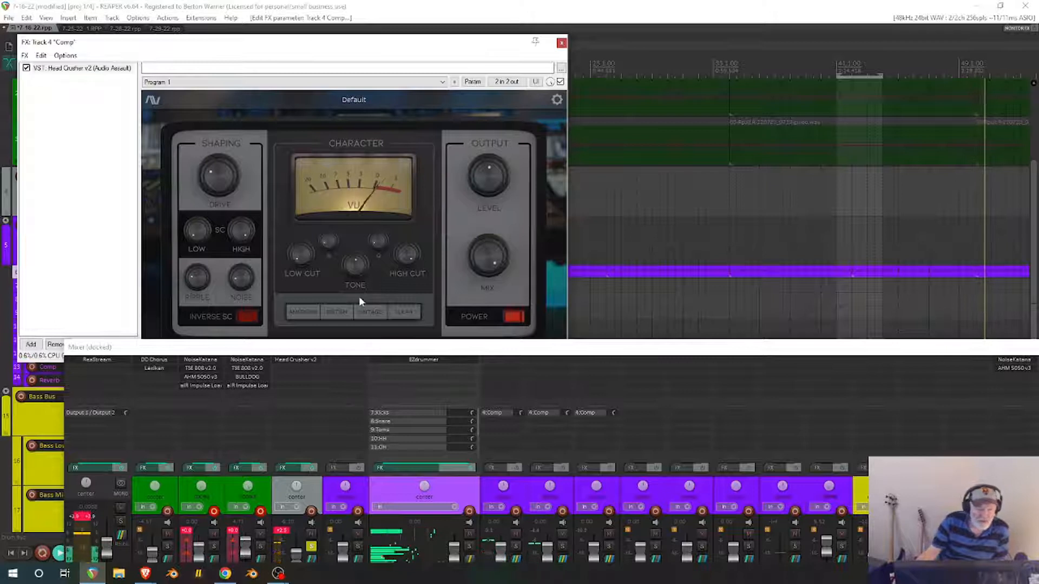
Solo the Drum Bus alongside the Comp track and lower the Comp track's volume to about -6.51 dB.
{"action": "left_click", "coordinate": [431, 346]}
{"action": "left_click_drag", "start_coordinate": [432, 345], "coordinate": [418, 263]}
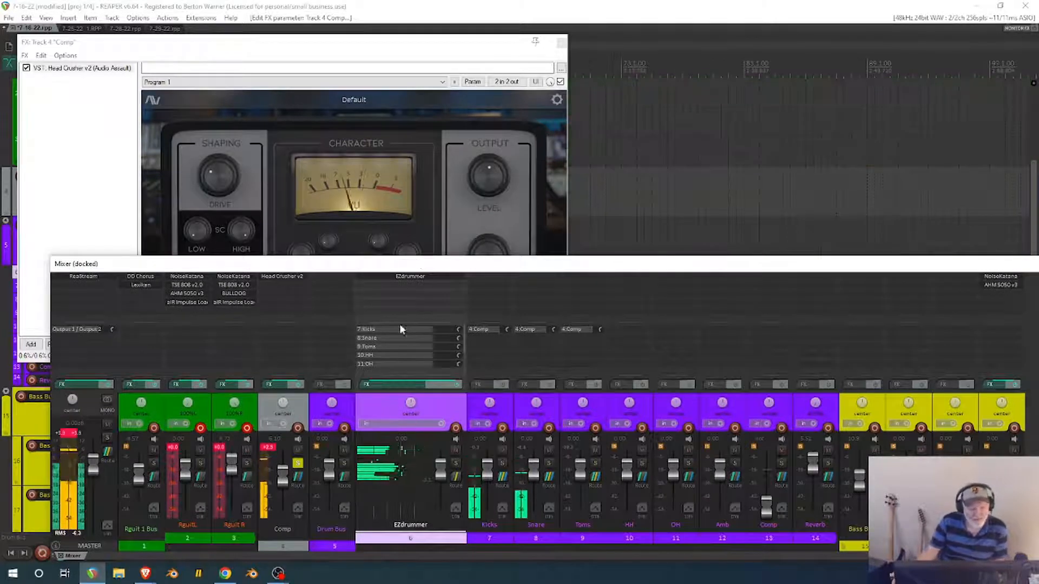
{"action": "left_click", "coordinate": [344, 463]}
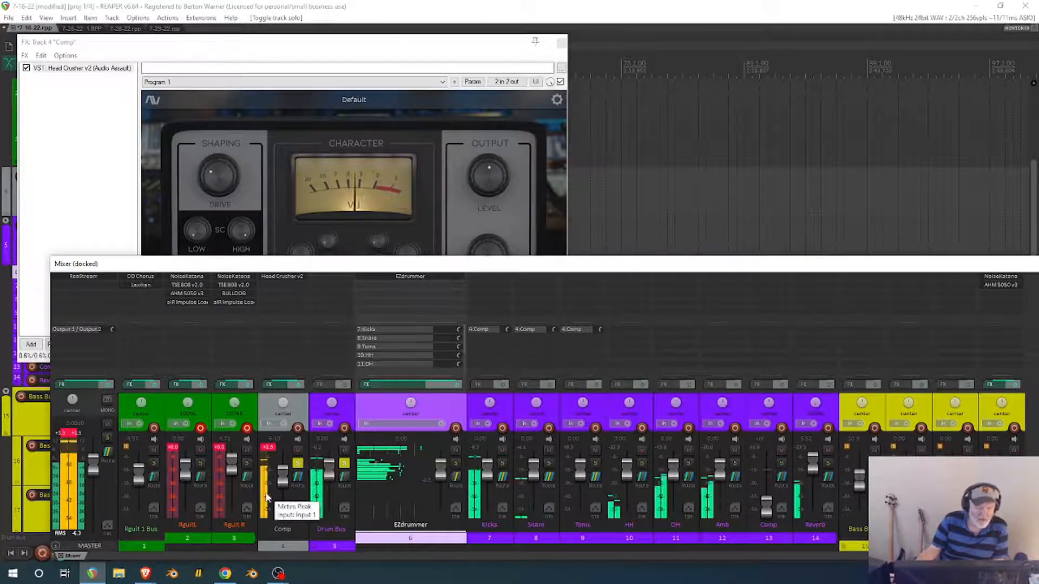
{"action": "mouse_move", "coordinate": [282, 477]}
{"action": "left_mouse_down"}
{"action": "mouse_move", "coordinate": [286, 547]}
{"action": "mouse_move", "coordinate": [282, 482]}
{"action": "left_mouse_up"}
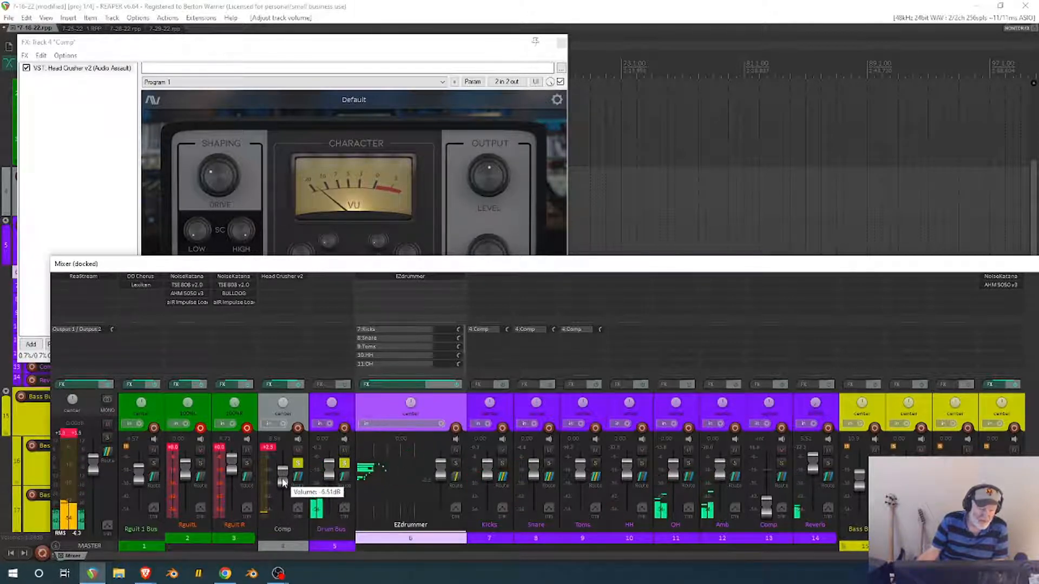
Restart playback from the beginning of the project and bring the mixer back into view.
{"action": "left_click", "coordinate": [61, 555]}
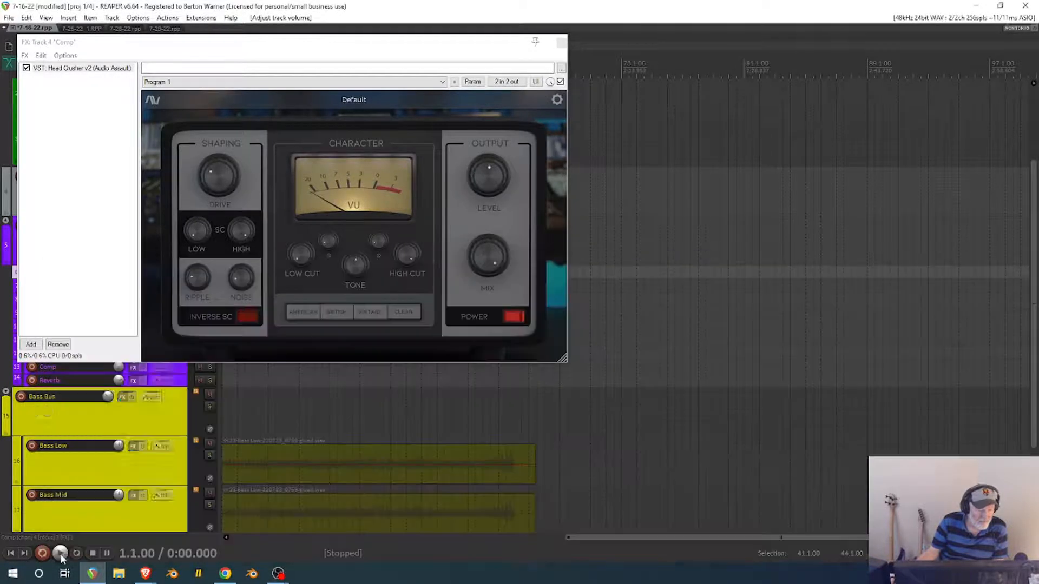
{"action": "left_click", "coordinate": [60, 554]}
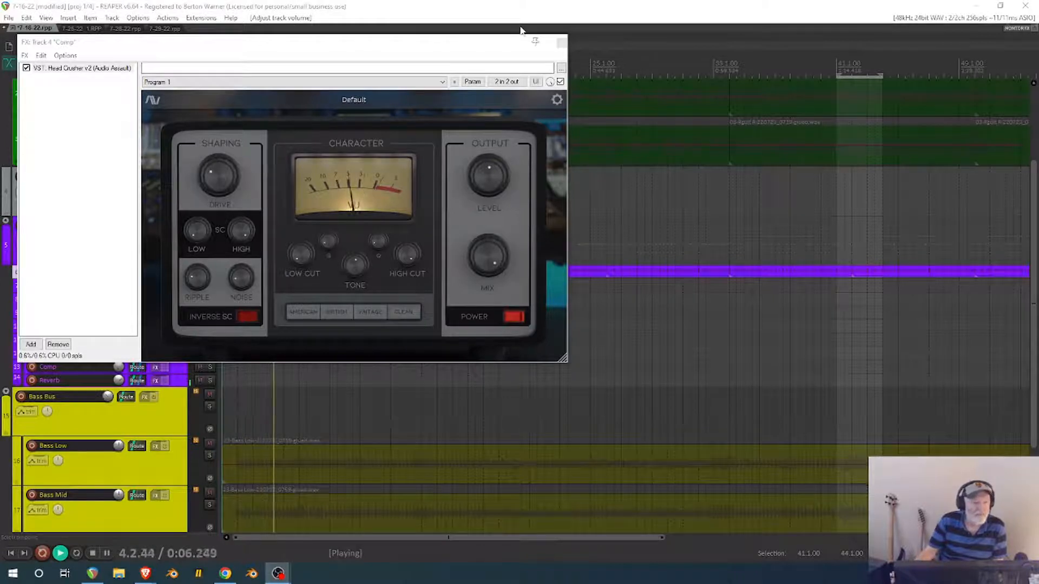
{"action": "left_click", "coordinate": [53, 19]}
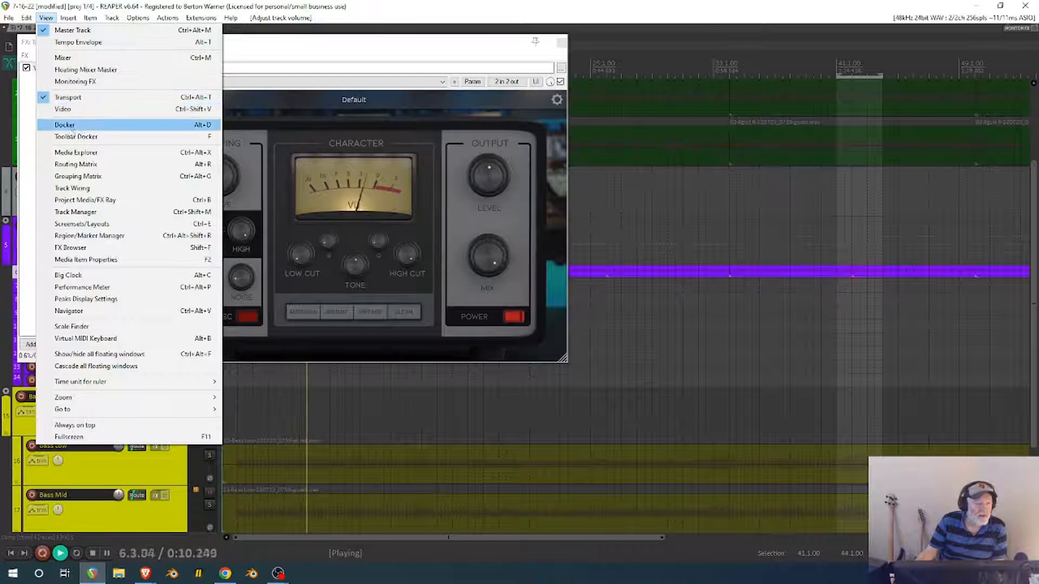
{"action": "left_click", "coordinate": [61, 58]}
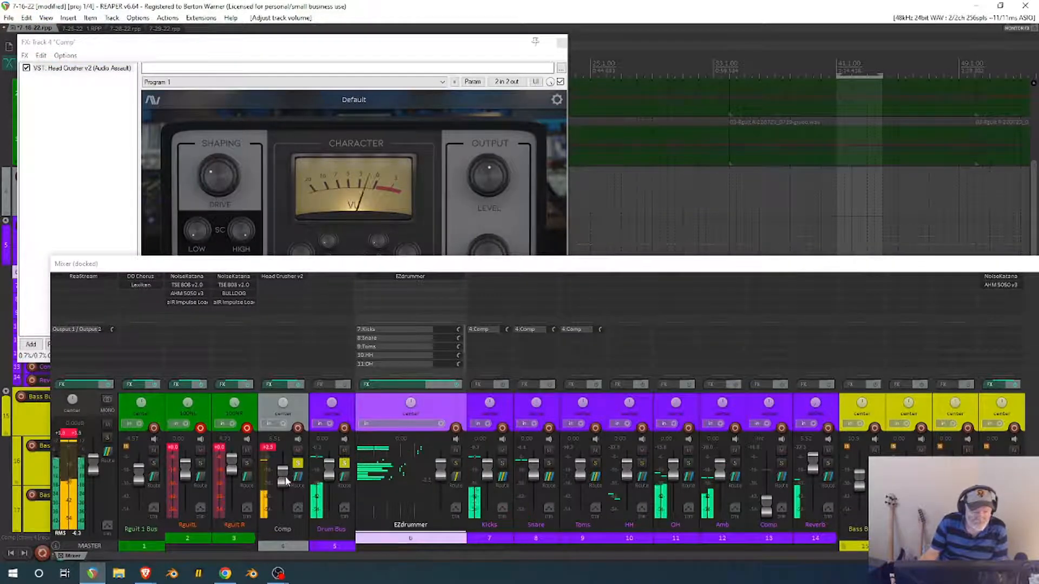
Raise the Comp track's volume to about -3.48 dB and slightly turn down the Head Crusher's output Level.
{"action": "scroll", "coordinate": [284, 483], "scroll_direction": "up", "scroll_amount": 4}
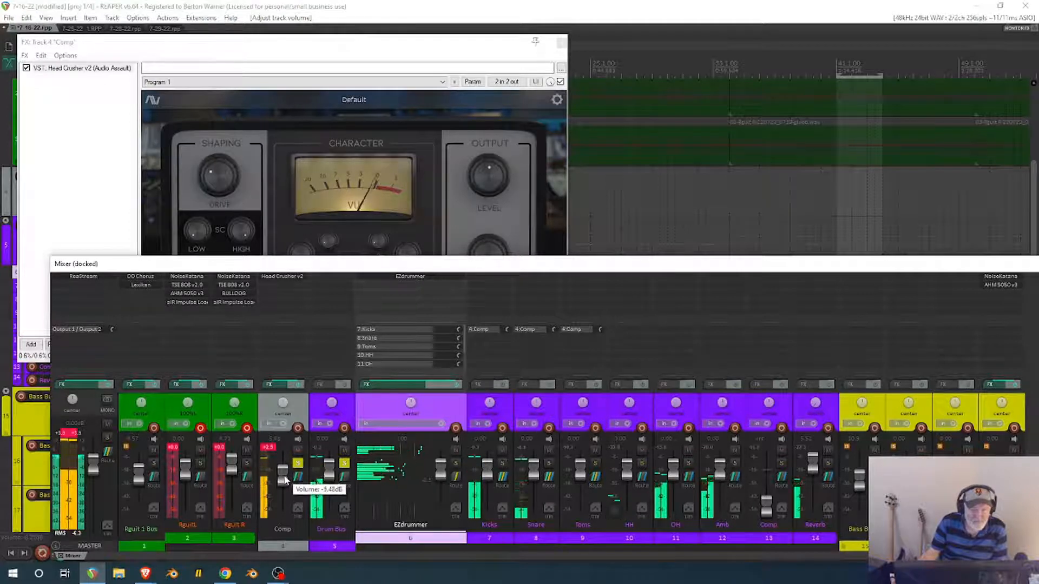
{"action": "mouse_move", "coordinate": [493, 165]}
{"action": "left_click_drag", "start_coordinate": [489, 164], "coordinate": [488, 168]}
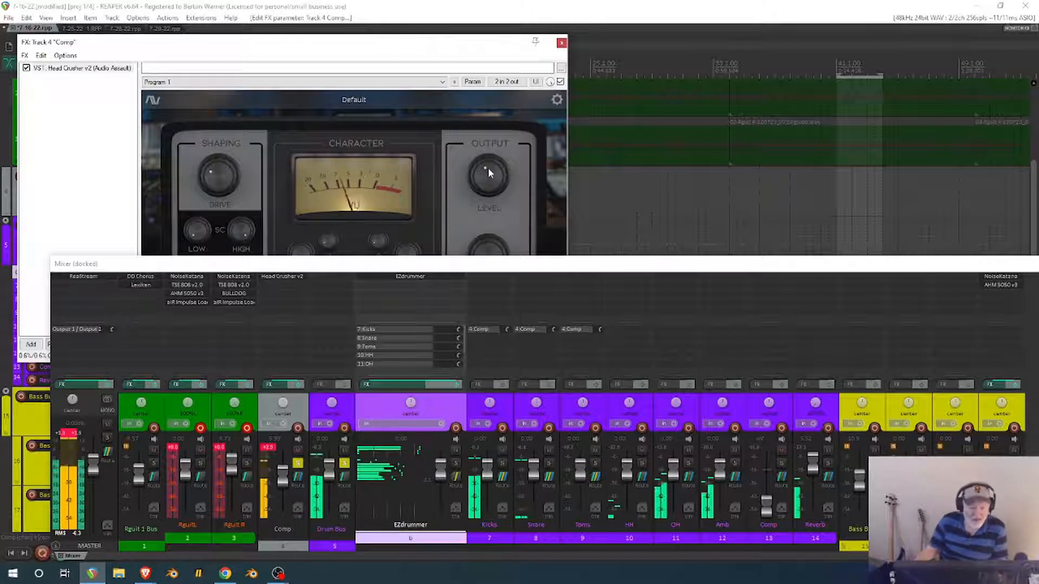
Add the Lexikan (Tukan) reverb to the Snare track.
{"action": "left_click", "coordinate": [526, 383]}
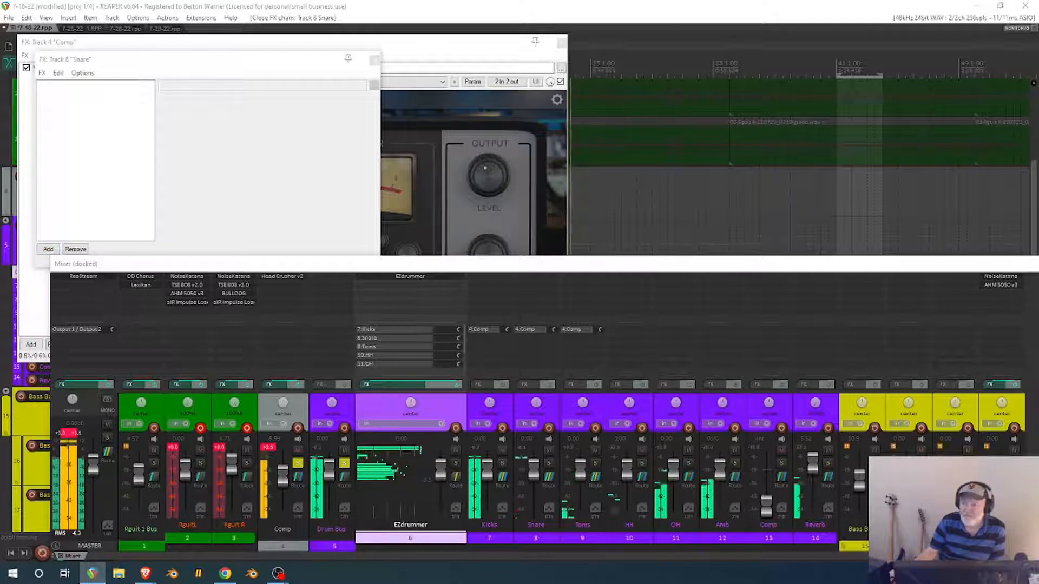
{"action": "left_click", "coordinate": [78, 159]}
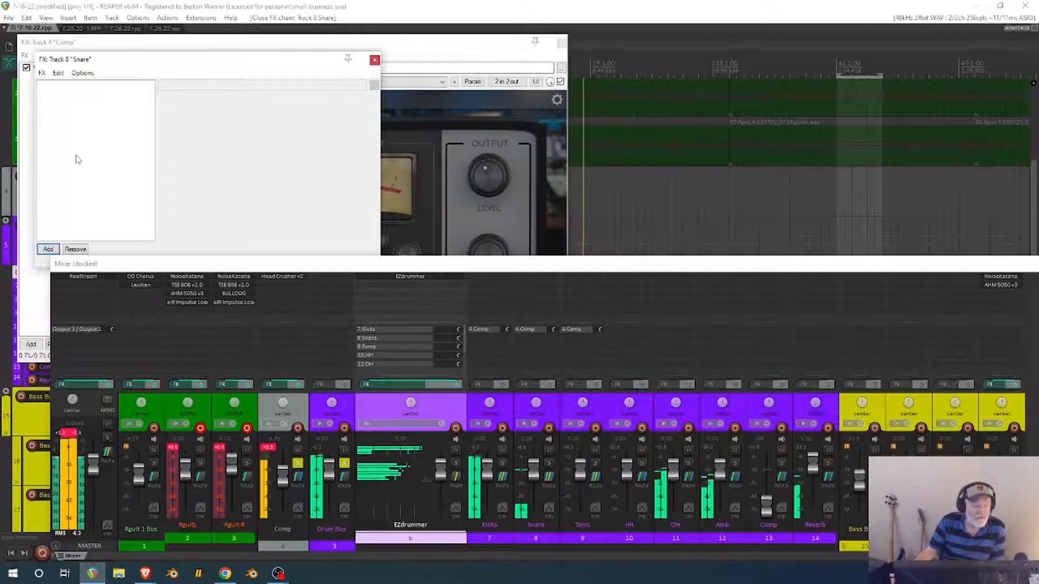
{"action": "left_click", "coordinate": [47, 250]}
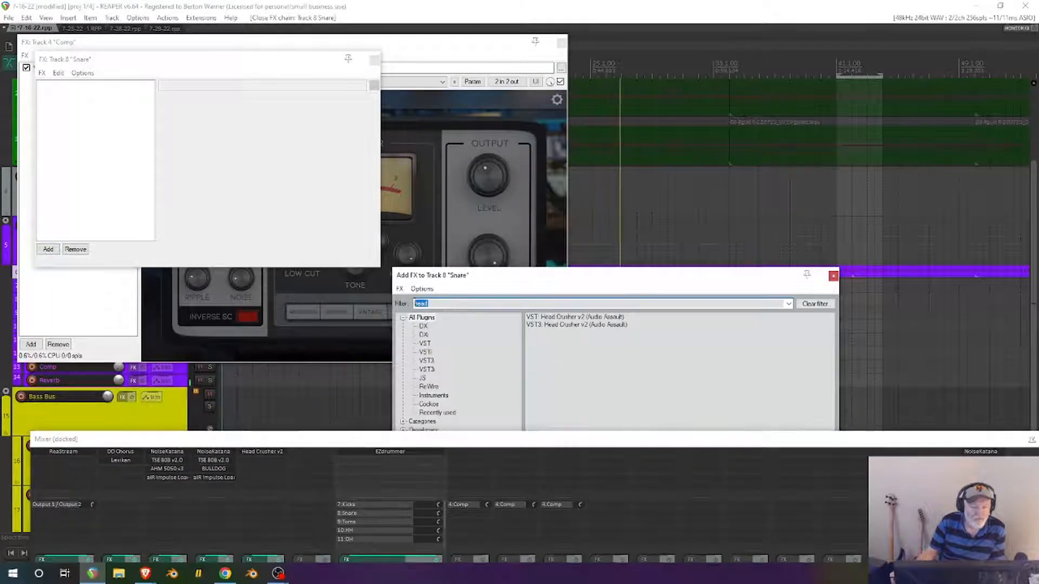
{"action": "type", "text": "exi"}
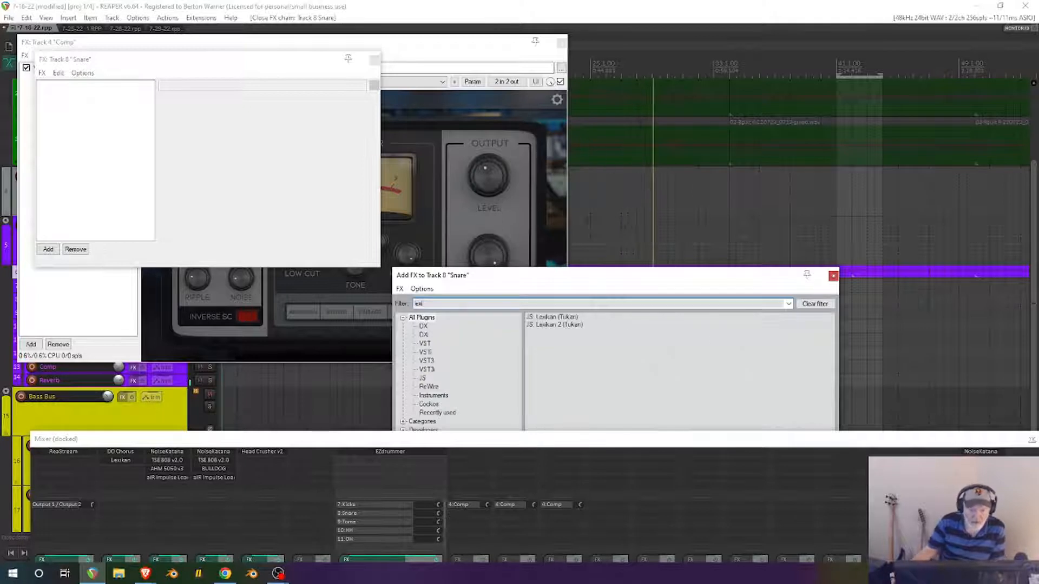
{"action": "double_click", "coordinate": [549, 318]}
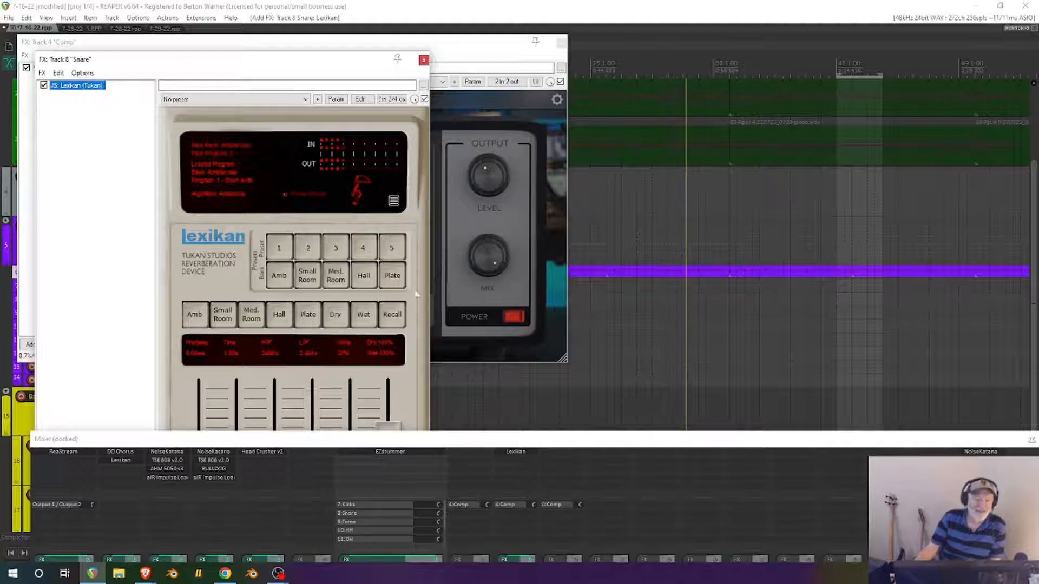
Choose the Plate bank and Plate algorithm in Lexikan and slightly lower its Wet level.
{"action": "left_click", "coordinate": [394, 278]}
{"action": "left_click", "coordinate": [304, 318]}
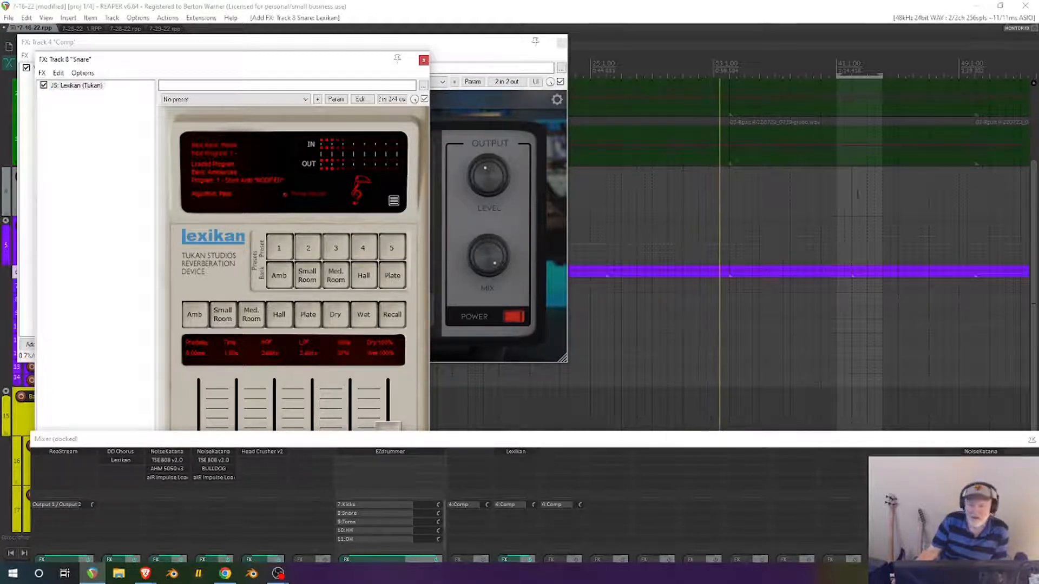
{"action": "left_click_drag", "start_coordinate": [339, 58], "coordinate": [341, 36]}
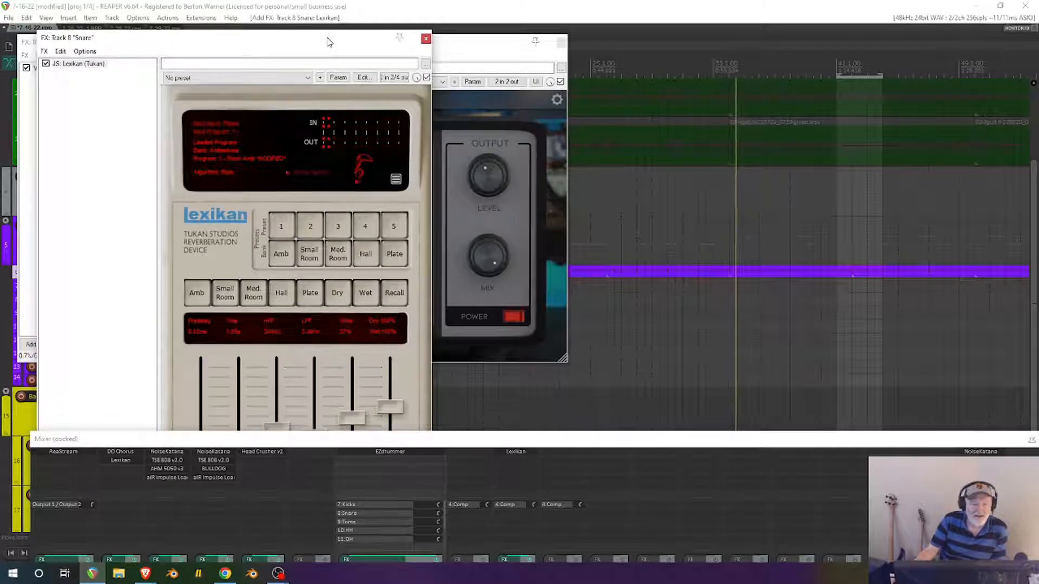
{"action": "left_click_drag", "start_coordinate": [391, 412], "coordinate": [393, 418]}
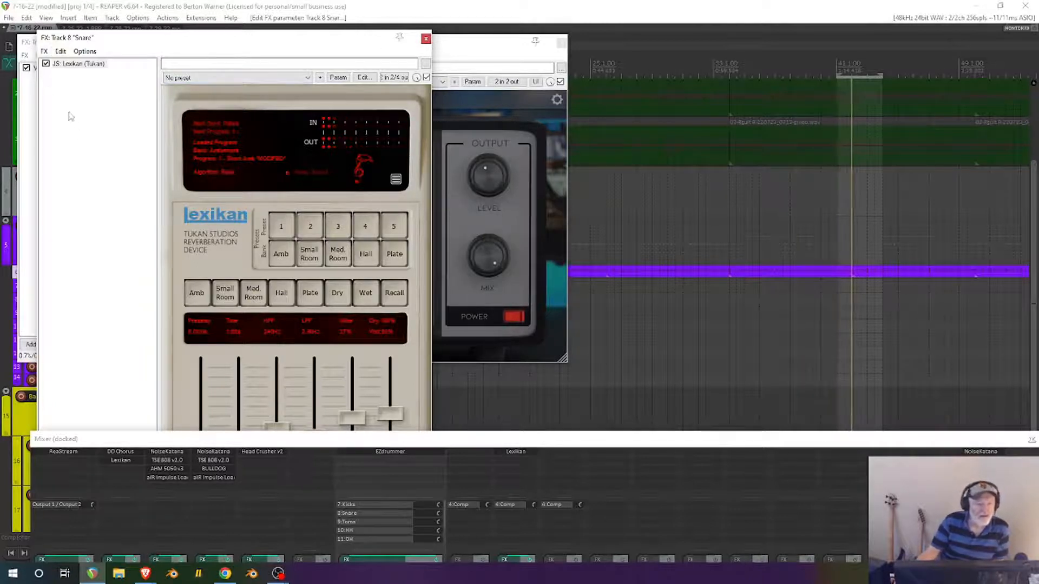
Close the effect windows of the Snare and Comp tracks and the mixer.
{"action": "left_click", "coordinate": [426, 39]}
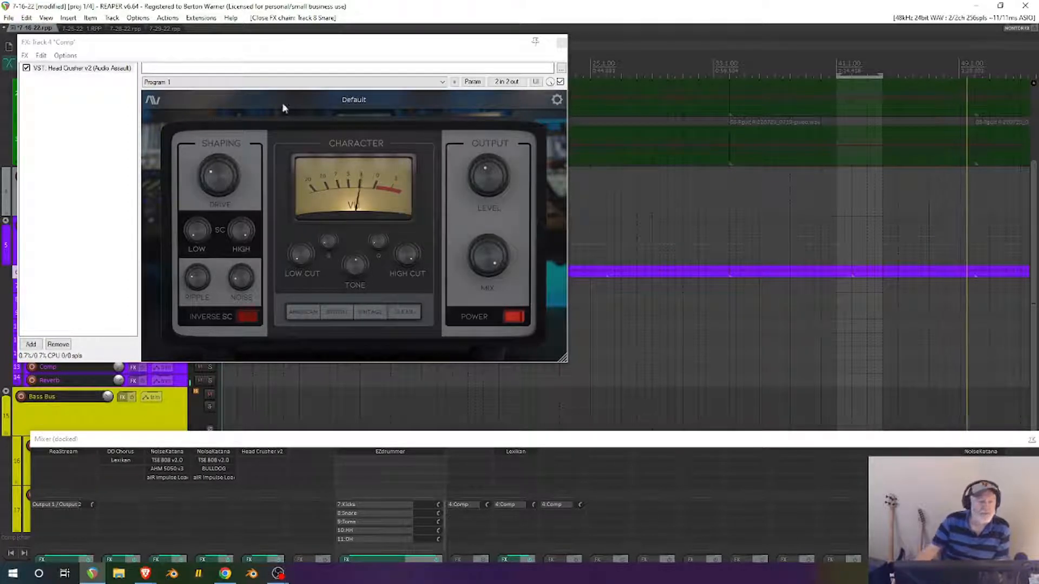
{"action": "left_click", "coordinate": [560, 43]}
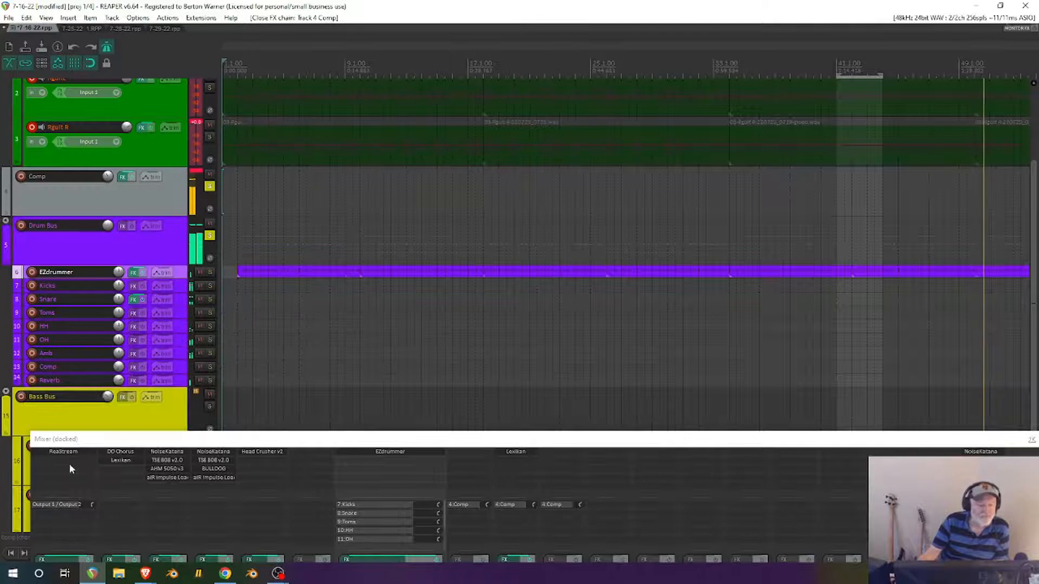
{"action": "left_click_drag", "start_coordinate": [165, 444], "coordinate": [1038, 309]}
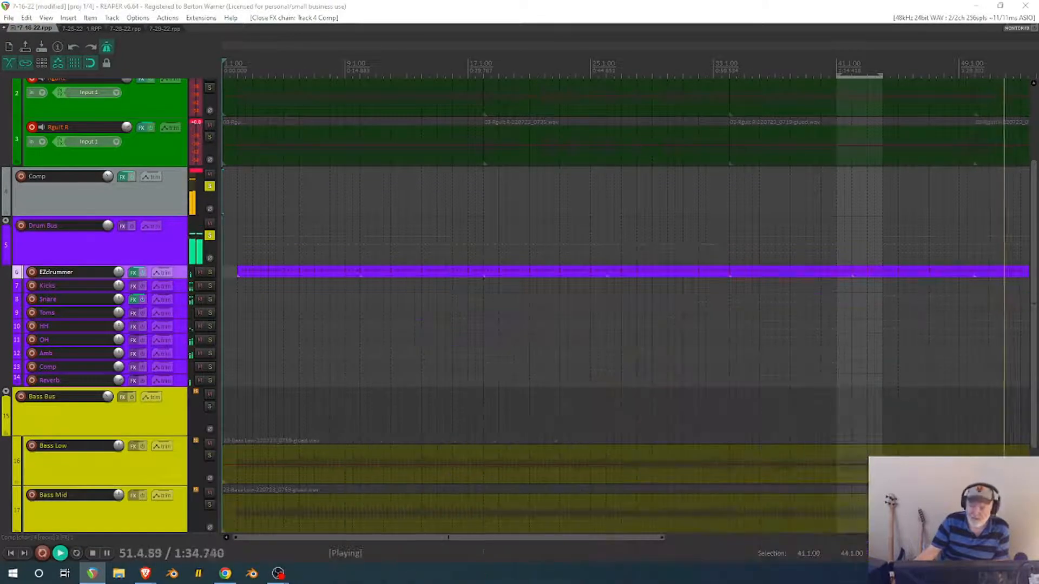
Stop playback and collapse the Drum Bus folder in the track list.
{"action": "left_click", "coordinate": [90, 554]}
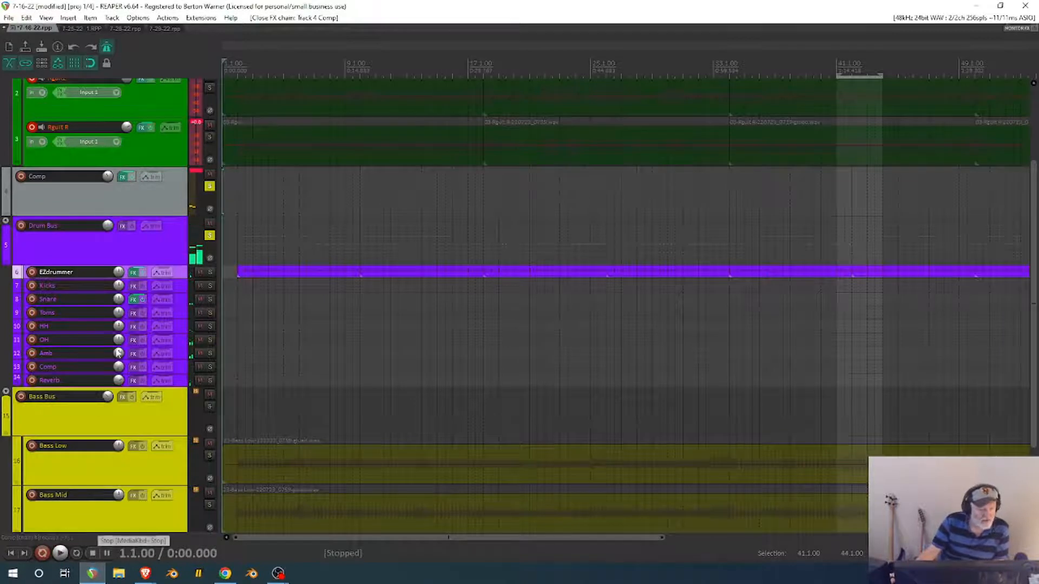
{"action": "left_click", "coordinate": [5, 222]}
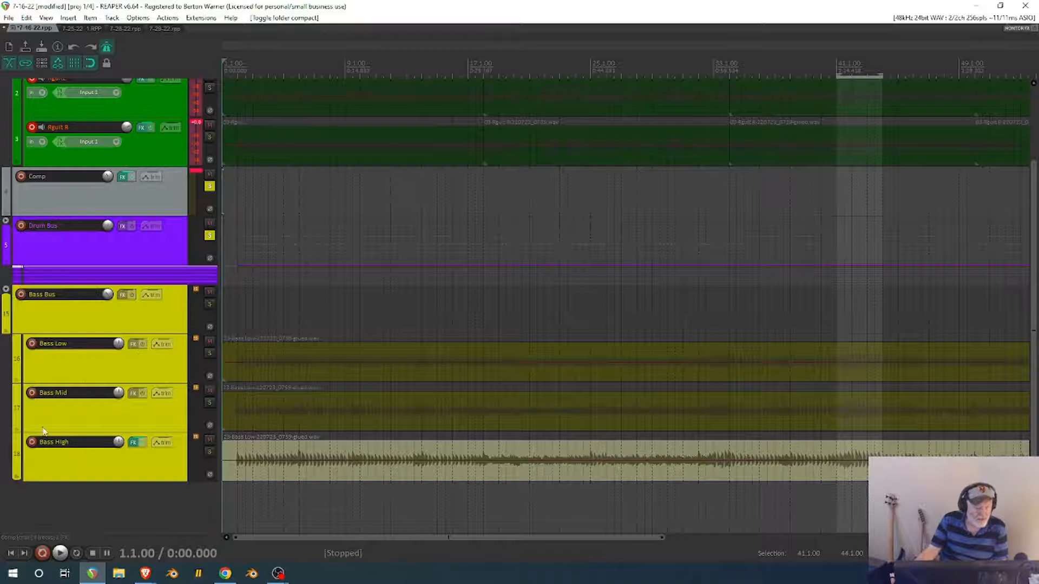
Add ReaComp (Cockos) to the Bass Low track with threshold -13.6 dB, attack 0.08 ms, release 30 ms, ratio 4:1 and auto make-up enabled.
{"action": "left_click", "coordinate": [134, 344]}
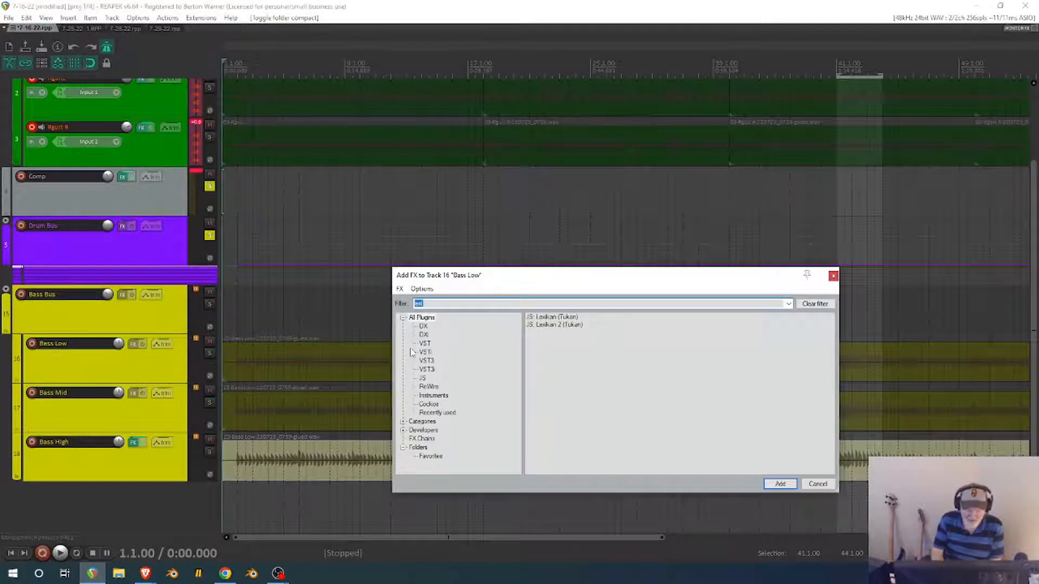
{"action": "type", "text": "com"}
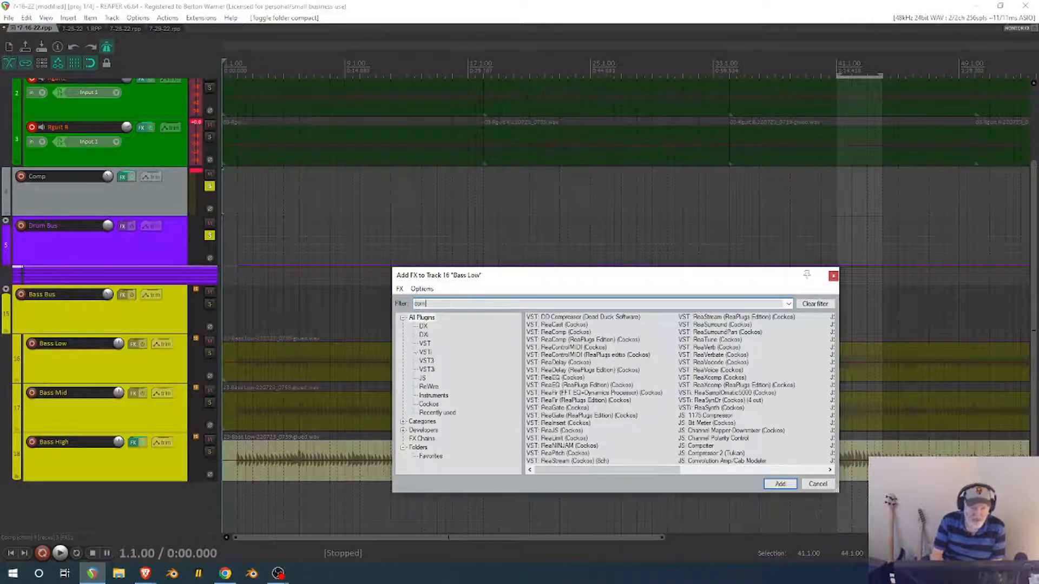
{"action": "type", "text": "p"}
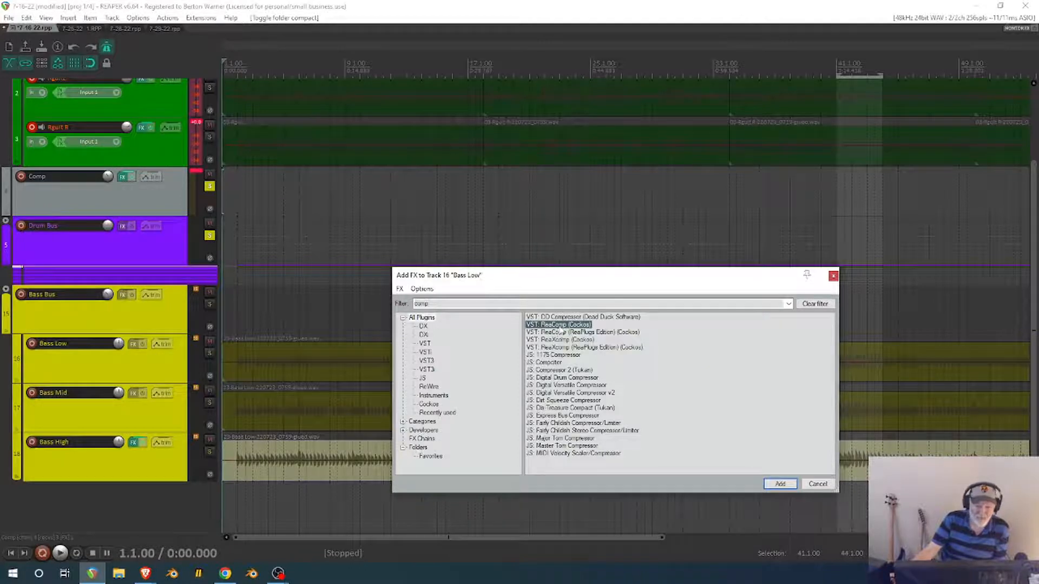
{"action": "double_click", "coordinate": [561, 328]}
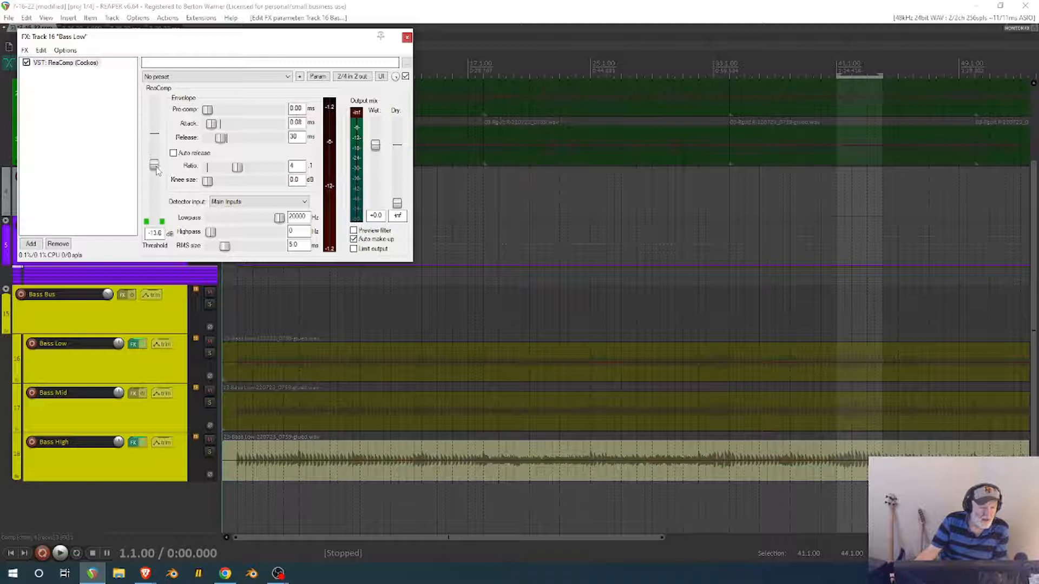
{"action": "left_click", "coordinate": [12, 555]}
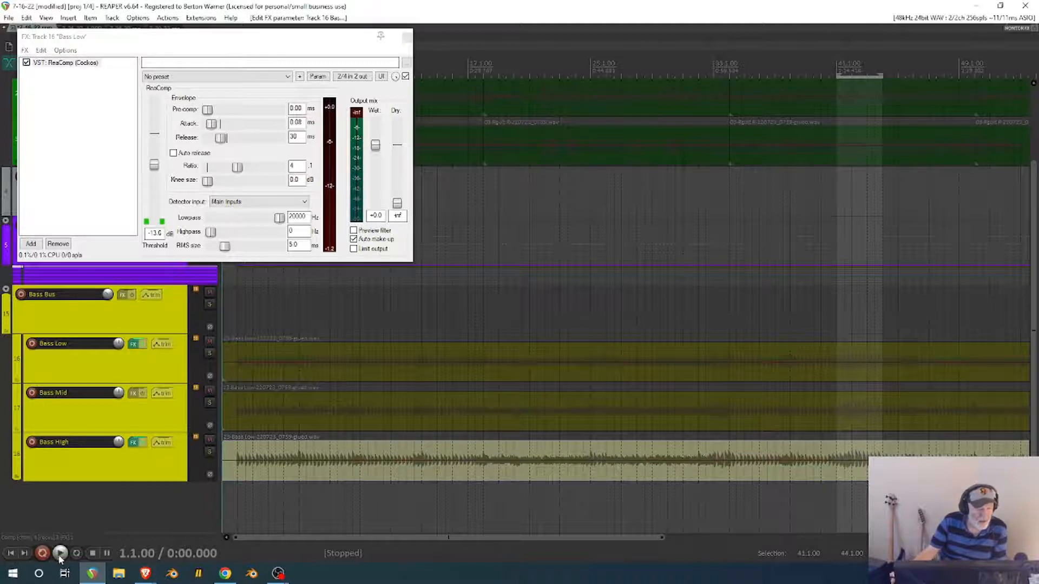
Play the song with the Bass Bus solo cleared and lower the Bass Low ReaComp threshold to -21.1 dB.
{"action": "key", "text": "space"}
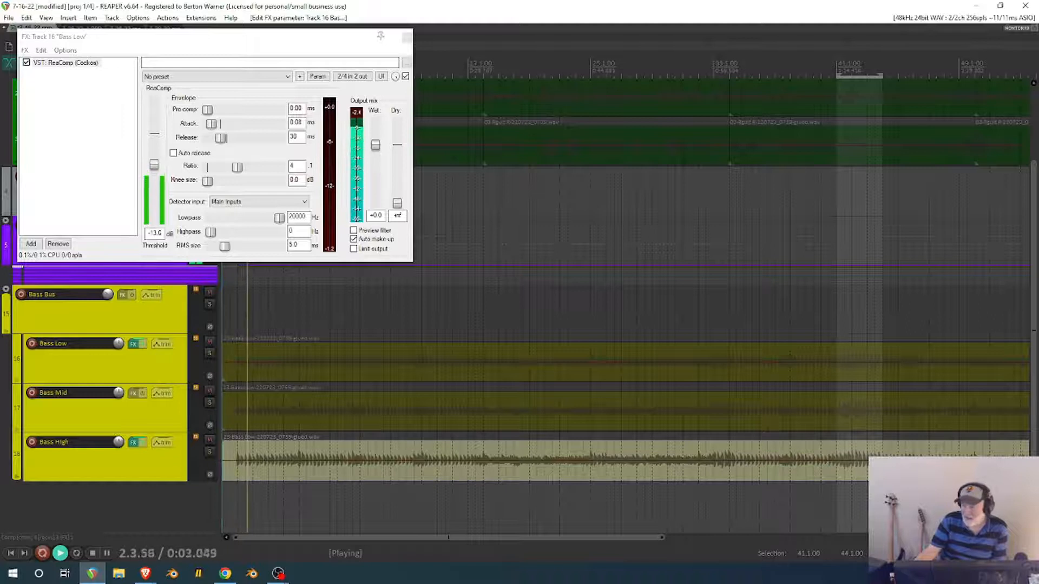
{"action": "key", "text": "F6"}
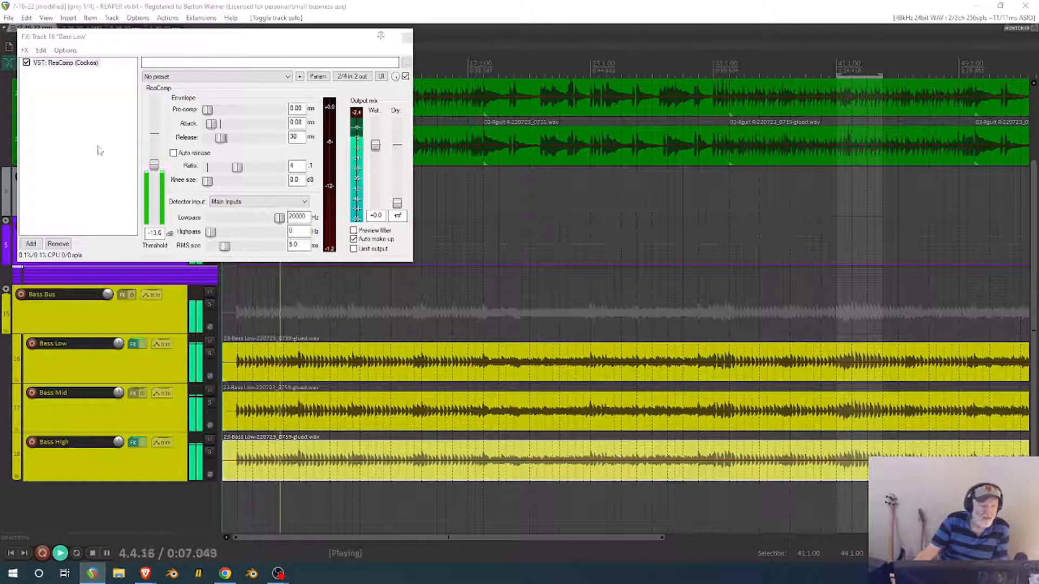
{"action": "left_click_drag", "start_coordinate": [154, 166], "coordinate": [155, 170]}
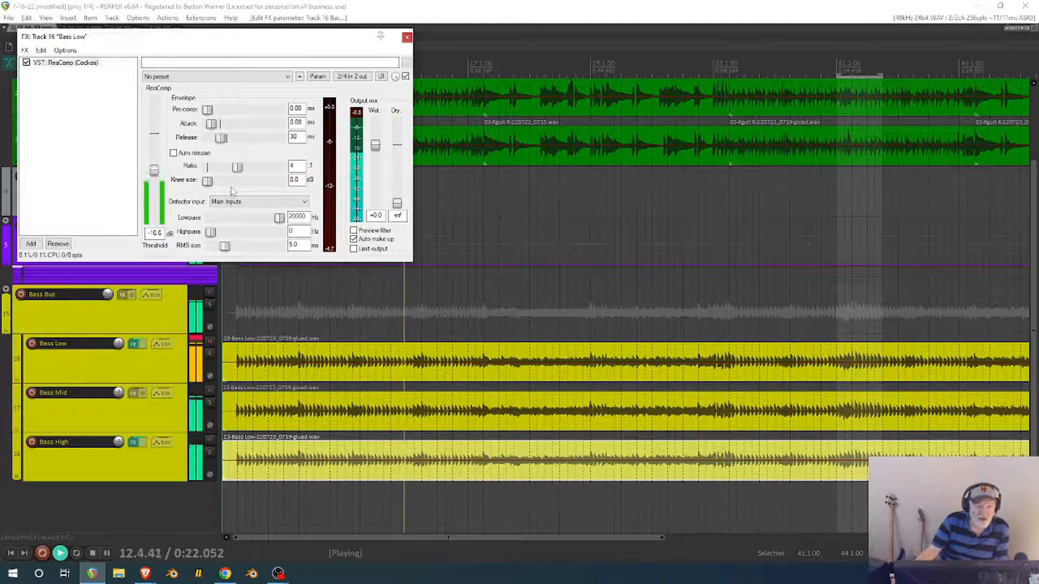
{"action": "left_click_drag", "start_coordinate": [155, 174], "coordinate": [155, 176]}
{"action": "double_click", "coordinate": [154, 176]}
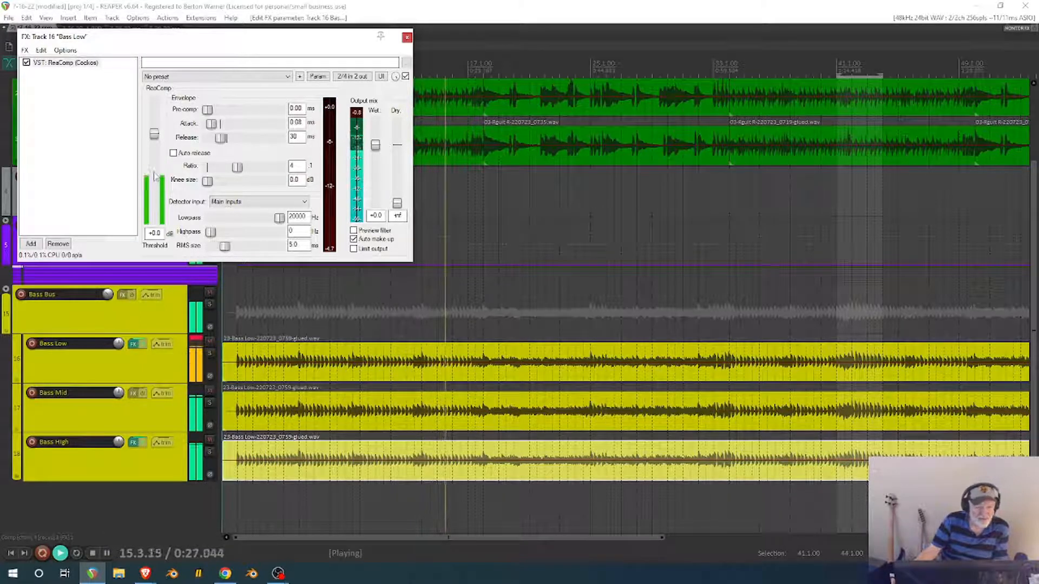
{"action": "left_click_drag", "start_coordinate": [156, 139], "coordinate": [152, 182]}
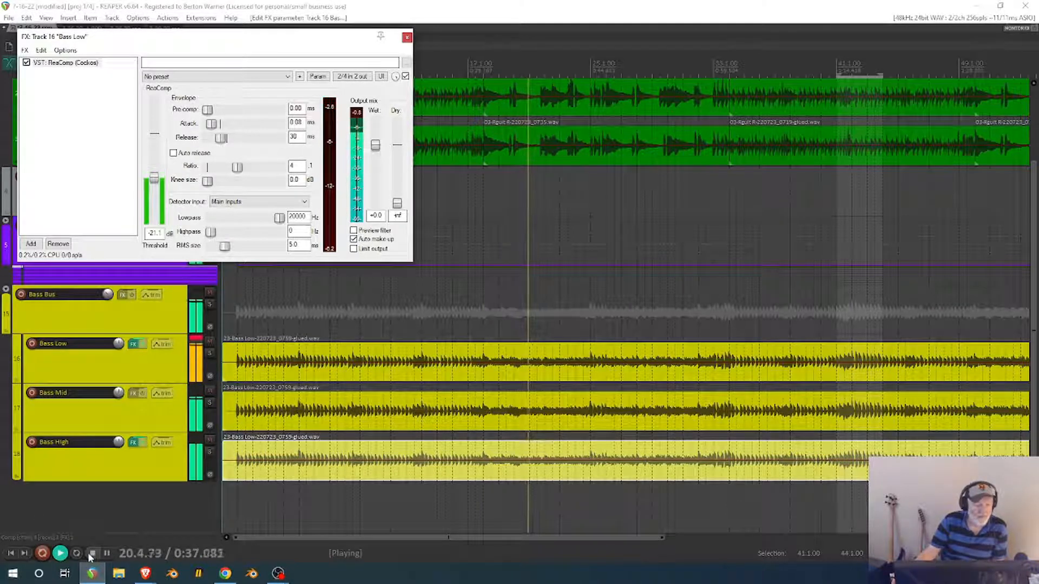
{"action": "key", "text": "space"}
Add the JS 3-Band Splitter to Bass Low with crossovers at 20 and 150 Hz, and check its pin routing.
{"action": "right_click", "coordinate": [32, 85]}
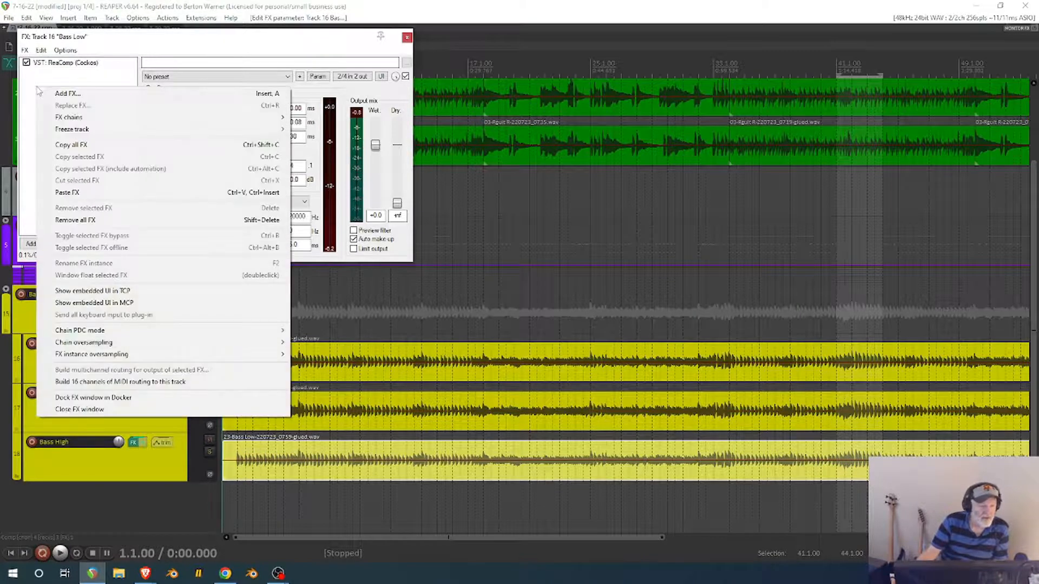
{"action": "left_click", "coordinate": [54, 95]}
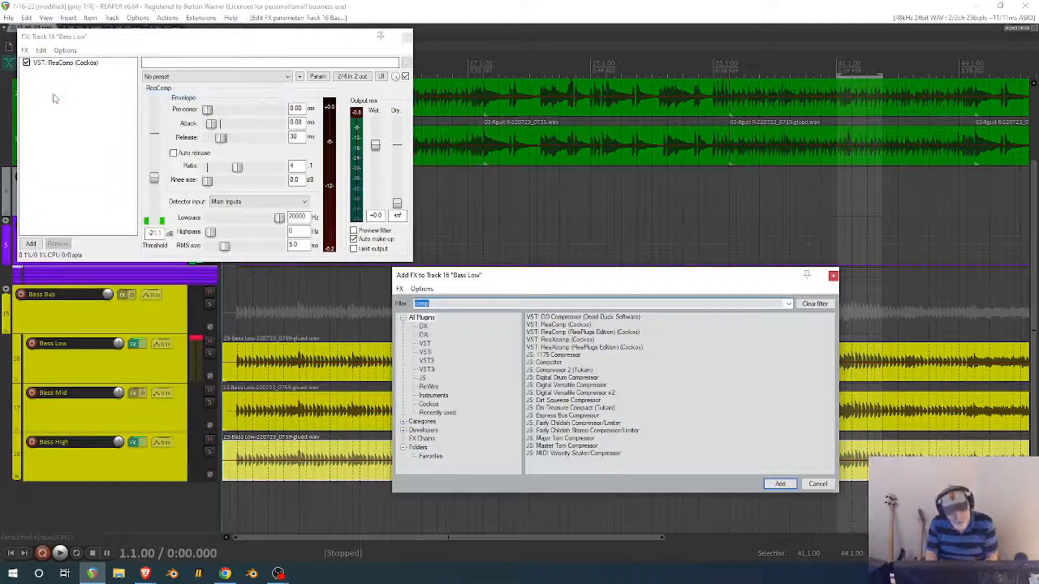
{"action": "type", "text": "s"}
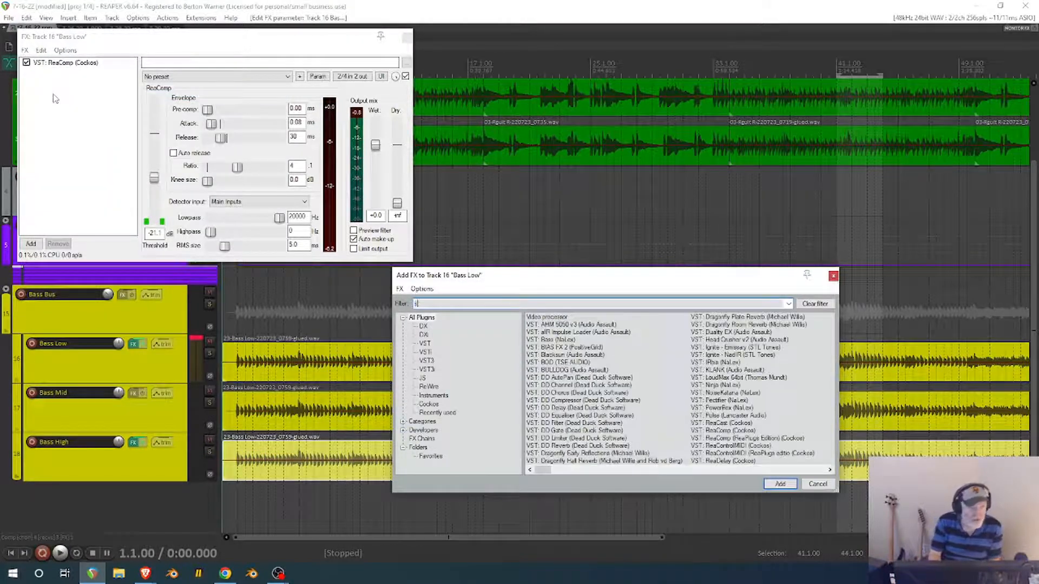
{"action": "type", "text": "li"}
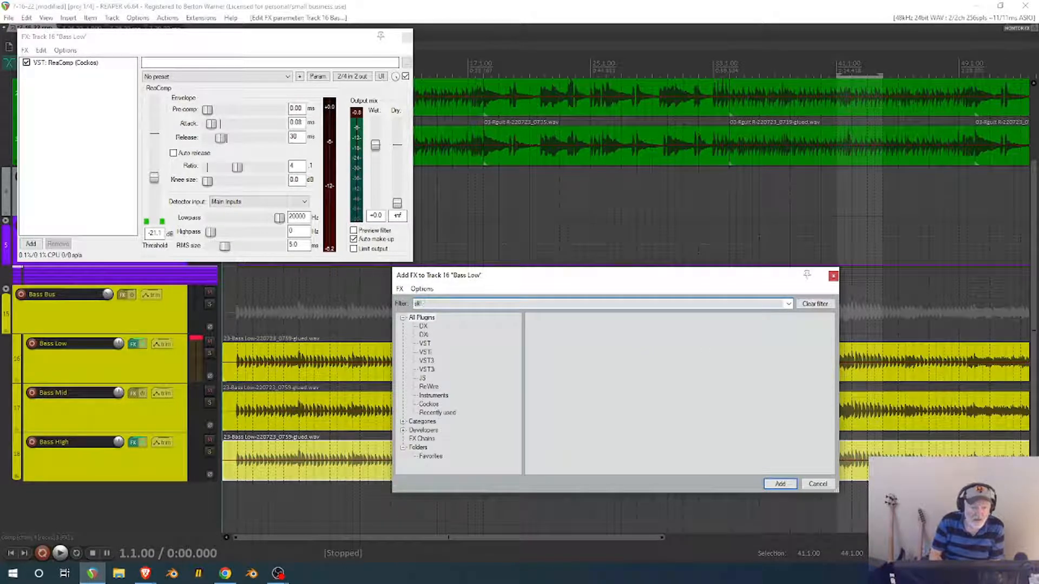
{"action": "key", "text": "BackSpace"}
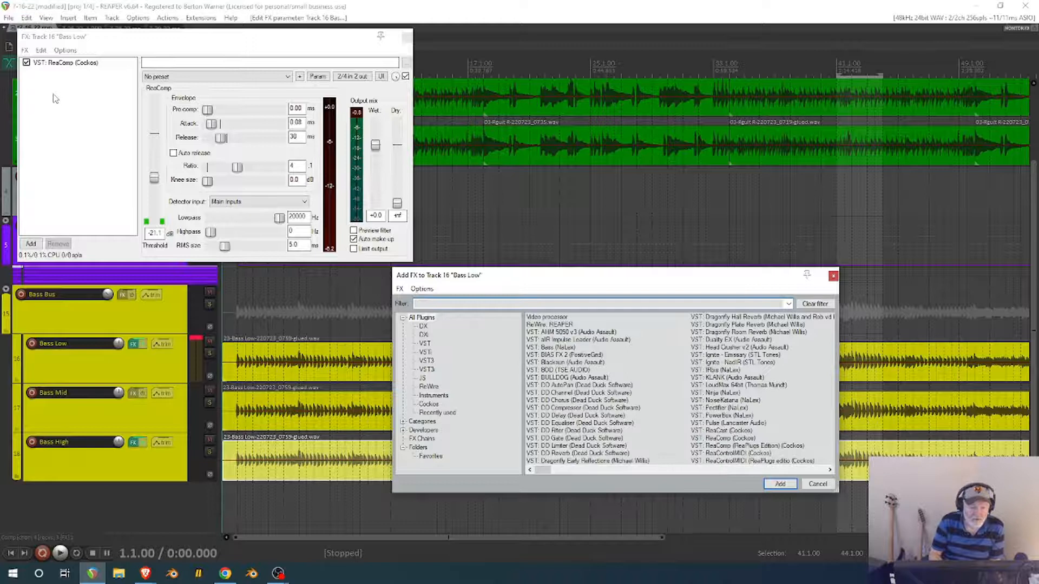
{"action": "type", "text": "spli"}
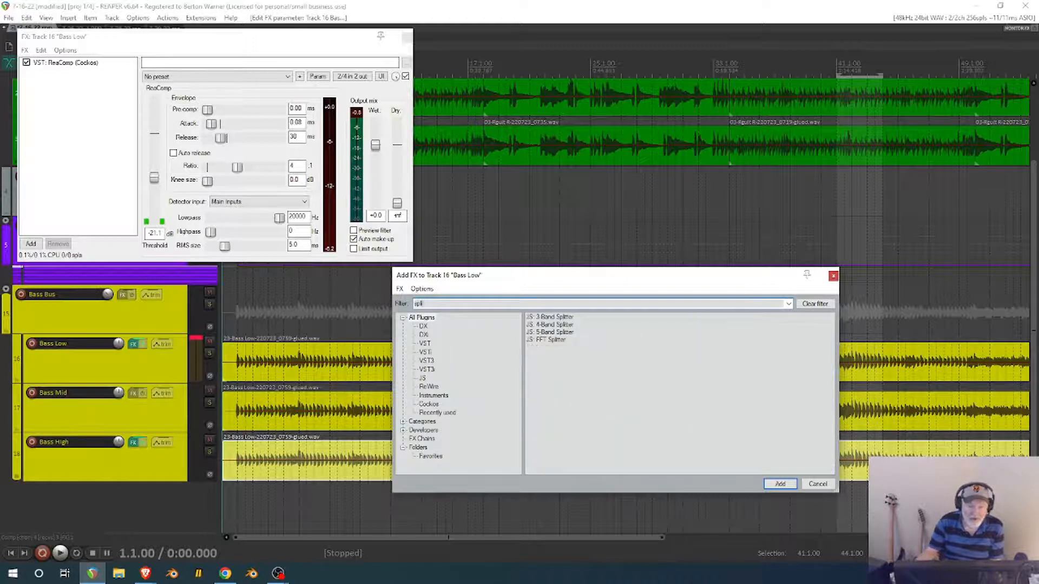
{"action": "double_click", "coordinate": [551, 318]}
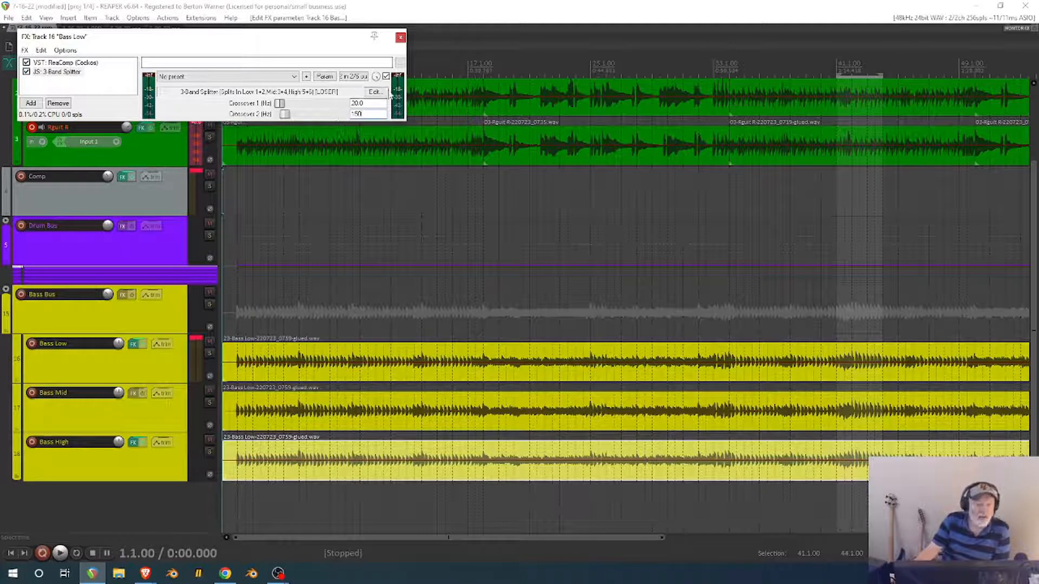
{"action": "left_click", "coordinate": [353, 76]}
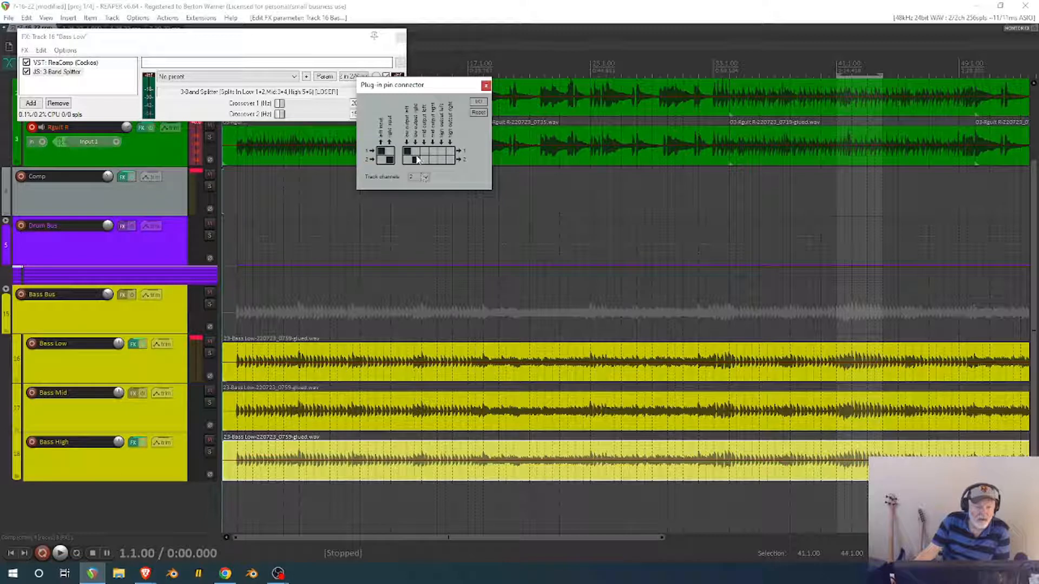
{"action": "left_click", "coordinate": [486, 85]}
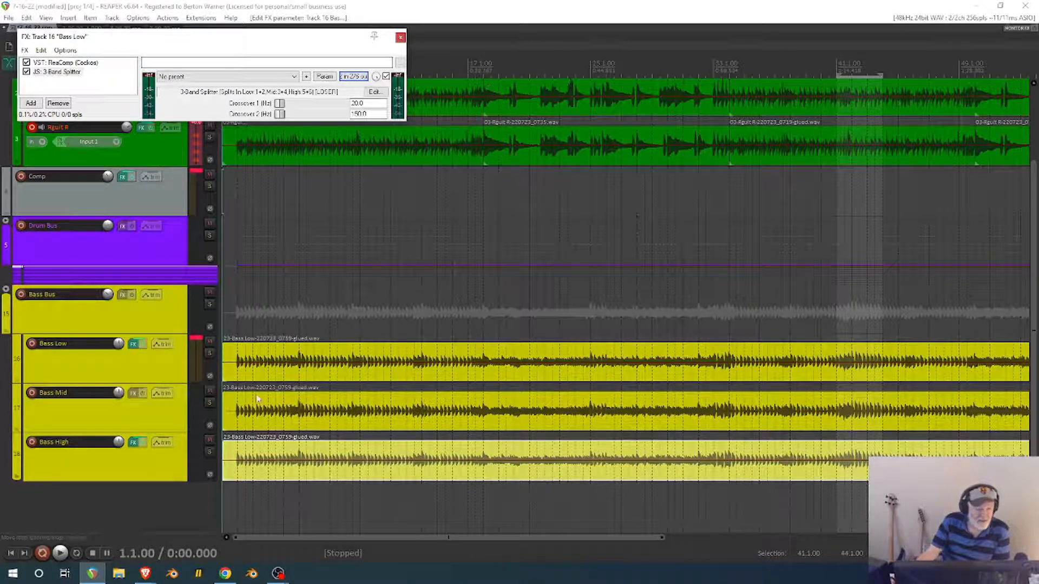
Start playback and solo the Bass Bus in the mixer.
{"action": "left_click", "coordinate": [60, 553]}
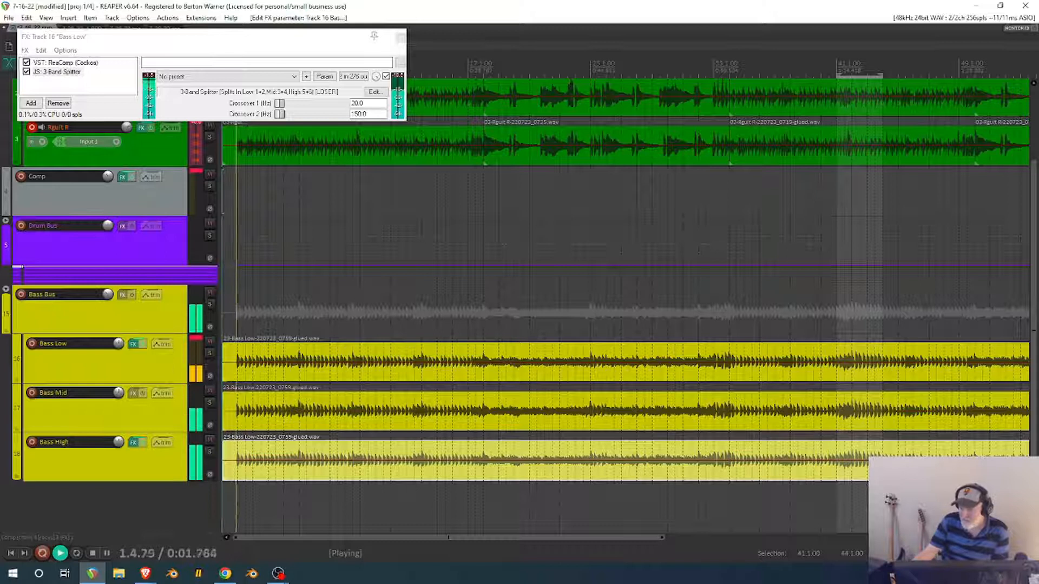
{"action": "key", "text": "ctrl+m"}
{"action": "left_click_drag", "start_coordinate": [688, 248], "coordinate": [156, 236]}
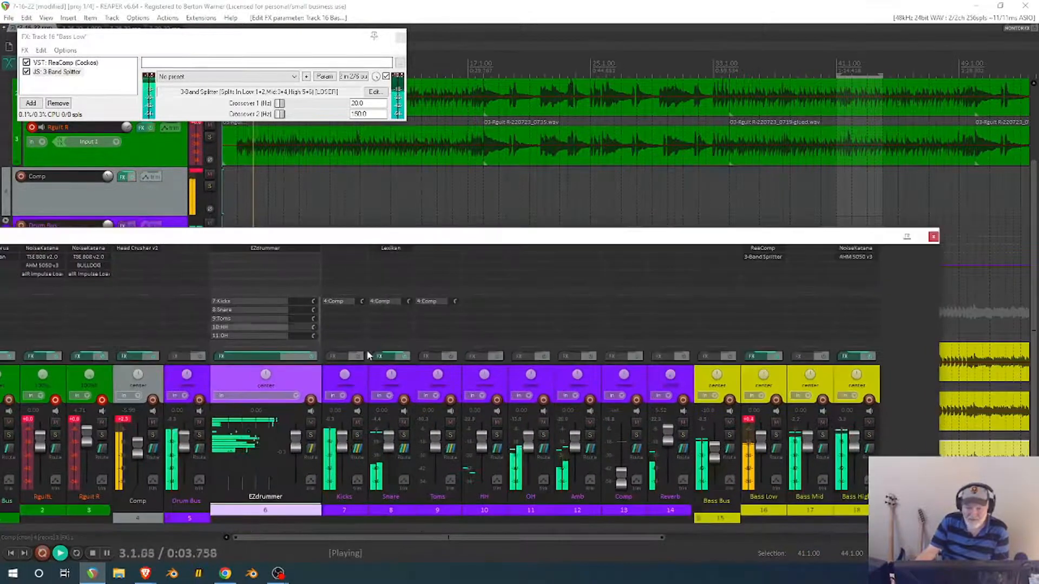
{"action": "left_click", "coordinate": [728, 435]}
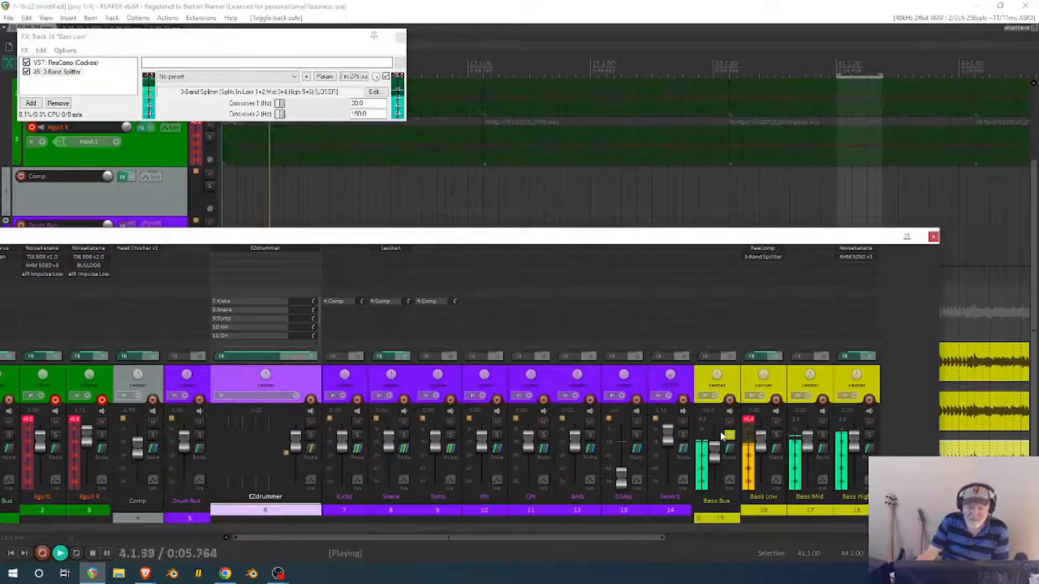
Mute the Bass High and Bass Mid tracks, raise the Bass Low fader, and clear the mixer from the track view.
{"action": "left_click", "coordinate": [869, 422]}
{"action": "left_click", "coordinate": [822, 422]}
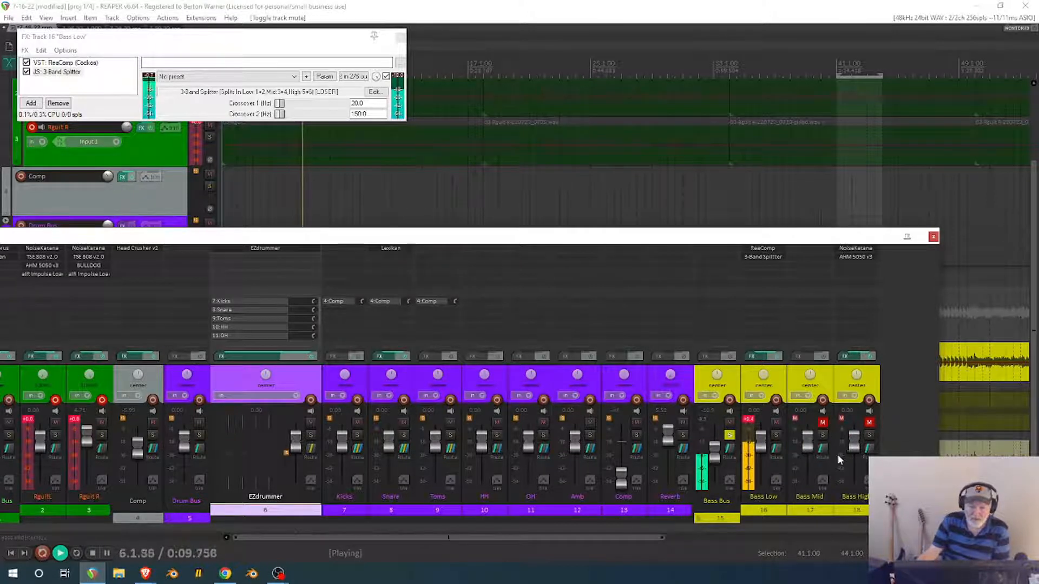
{"action": "left_click_drag", "start_coordinate": [761, 444], "coordinate": [762, 428]}
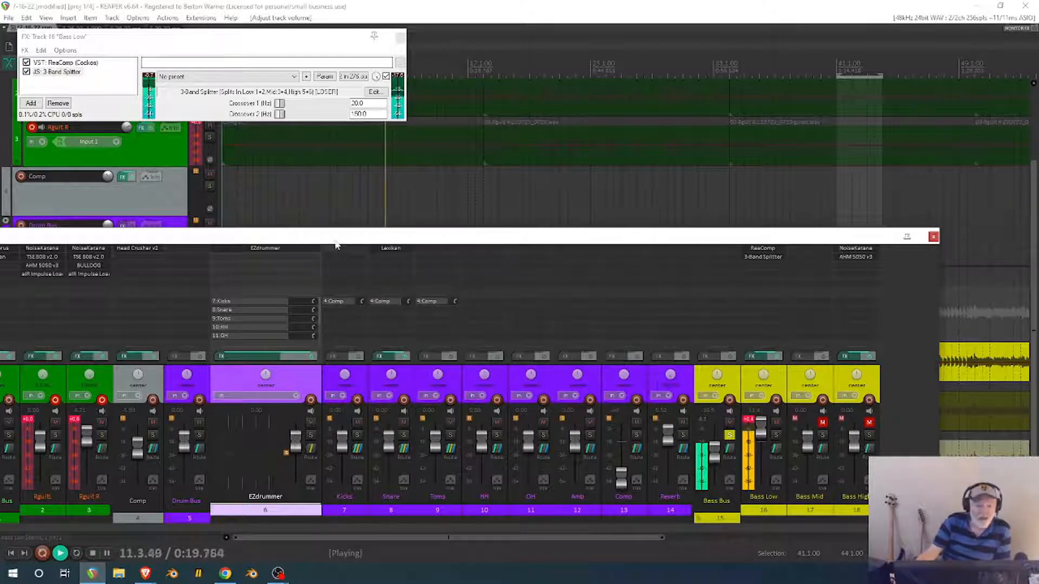
{"action": "left_click_drag", "start_coordinate": [319, 237], "coordinate": [1038, 211]}
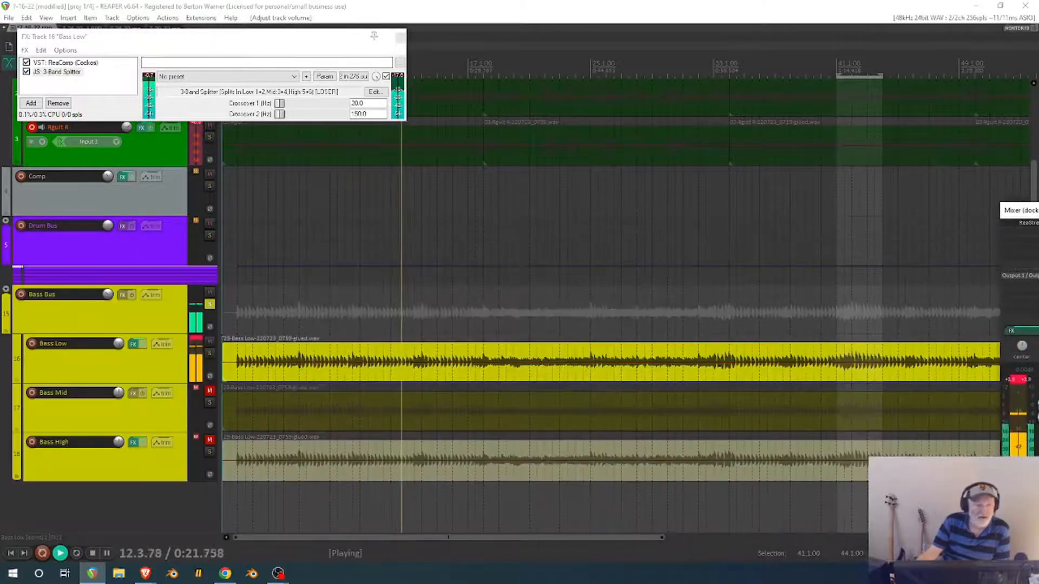
Add the VST3 Duality EX (Audio Assault) amp to the Bass Low track after the splitter.
{"action": "right_click", "coordinate": [49, 86]}
{"action": "left_click", "coordinate": [81, 92]}
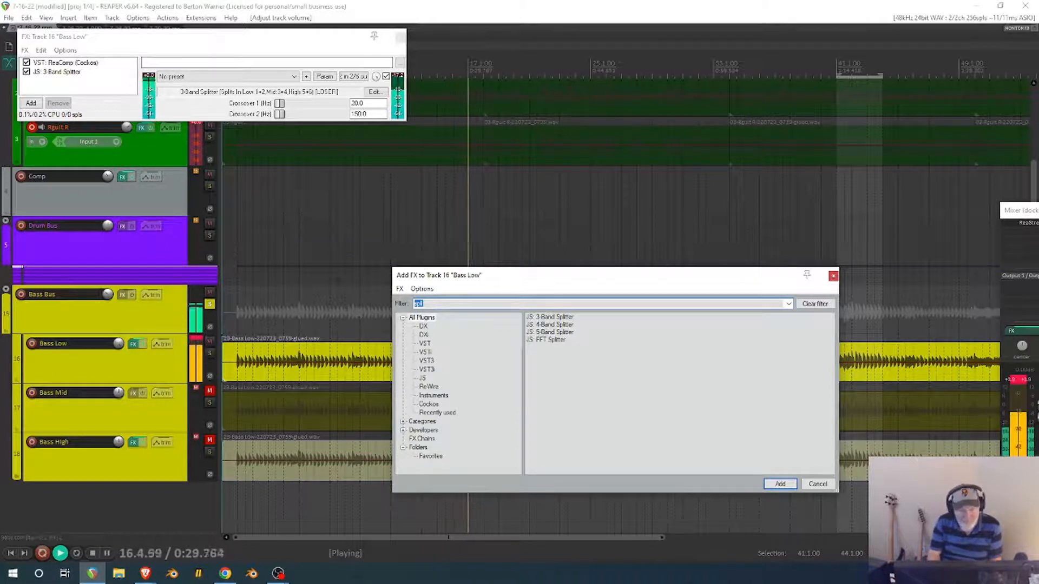
{"action": "type", "text": "audio"}
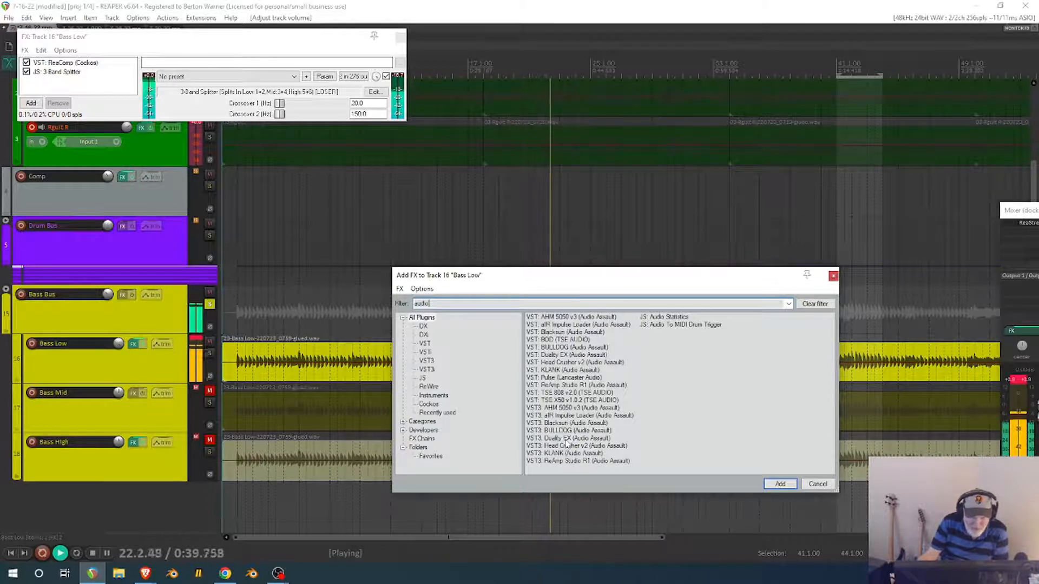
{"action": "left_click", "coordinate": [566, 440]}
{"action": "double_click", "coordinate": [564, 440]}
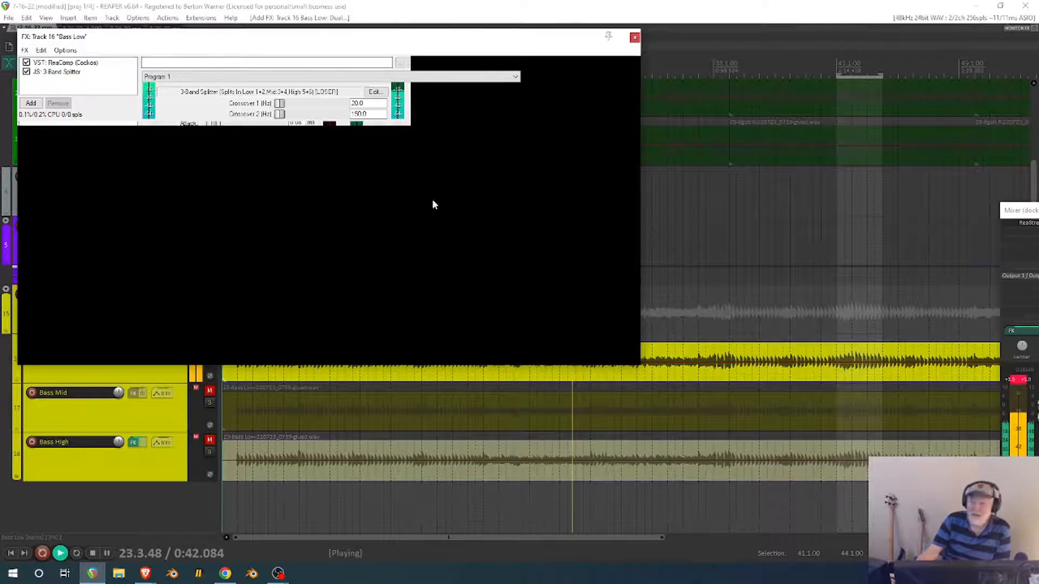
{"action": "left_click_drag", "start_coordinate": [329, 37], "coordinate": [571, 128]}
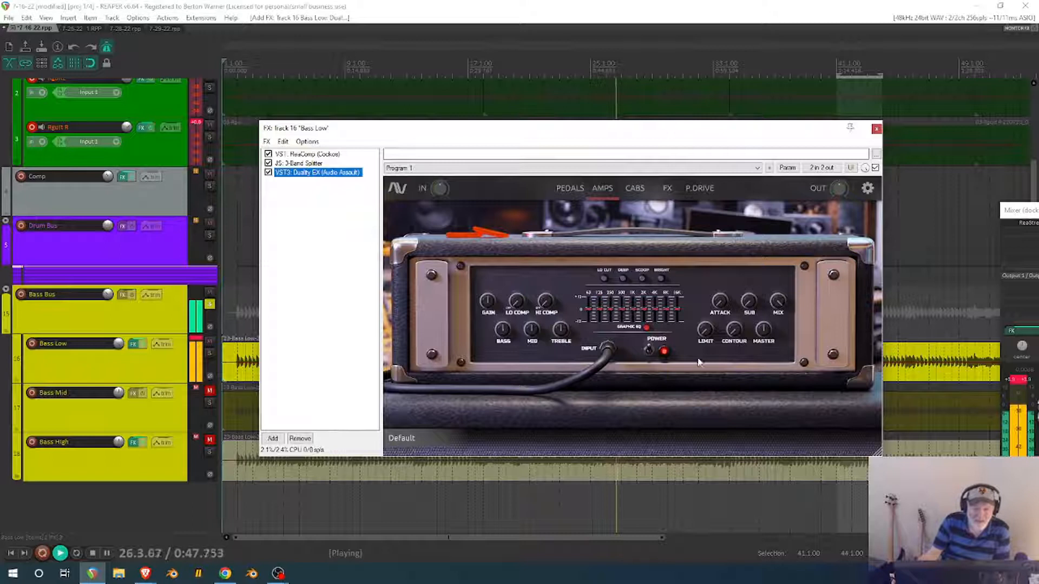
Fine-tune the Sub, Master and Gain knobs of the Duality EX bass amp during playback.
{"action": "left_click", "coordinate": [502, 338]}
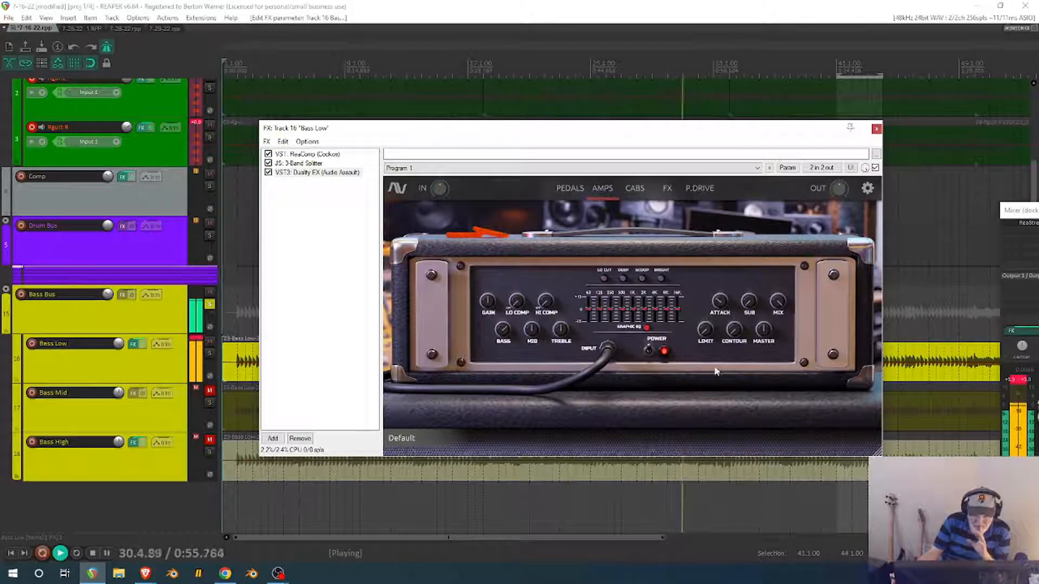
{"action": "left_click_drag", "start_coordinate": [744, 277], "coordinate": [740, 287]}
{"action": "left_click_drag", "start_coordinate": [763, 330], "coordinate": [761, 333]}
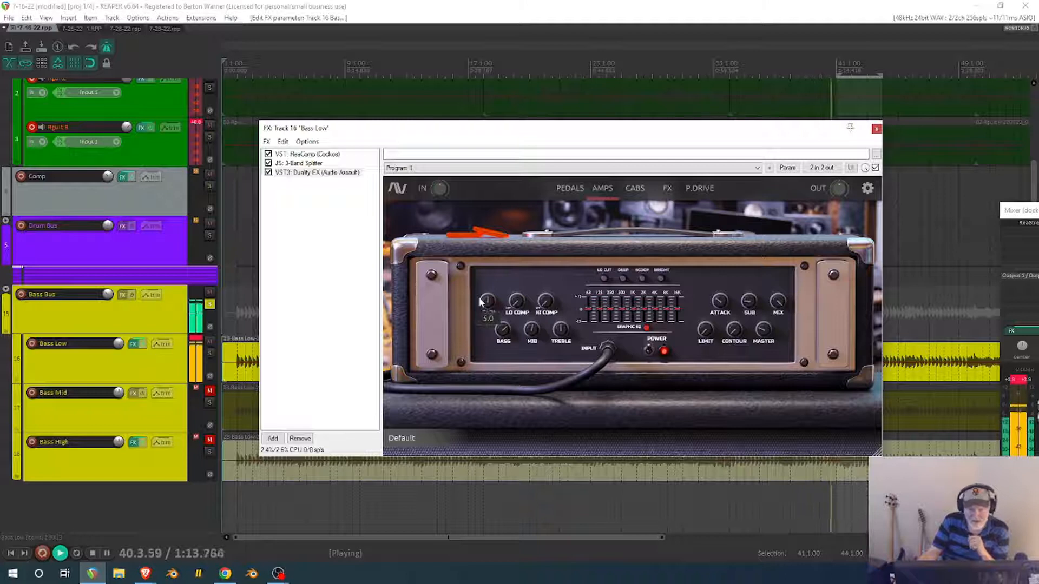
{"action": "left_click_drag", "start_coordinate": [480, 284], "coordinate": [482, 304]}
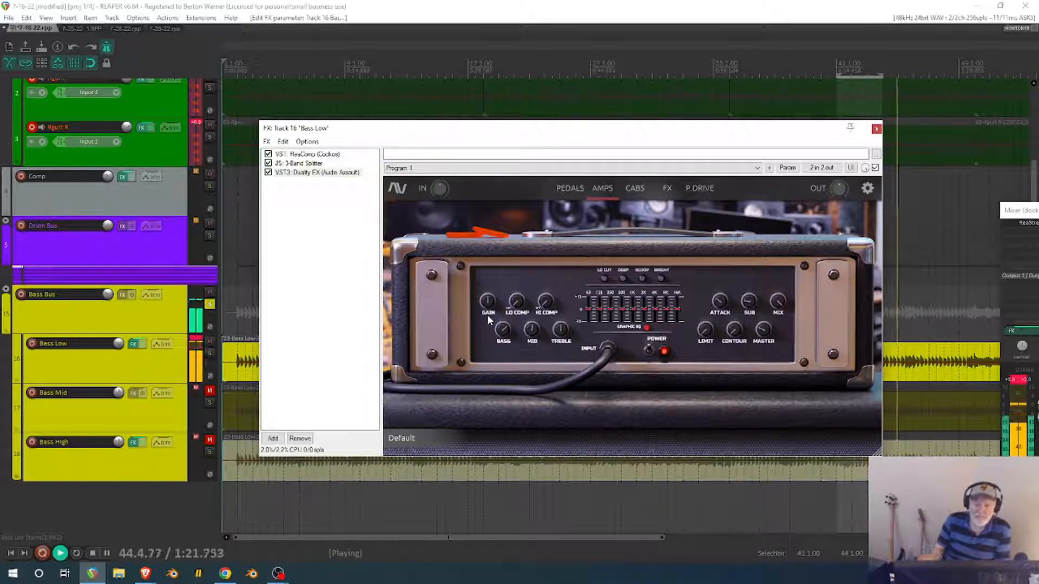
Add the VST aIR Impulse Loader (Audio Assault) to the end of the Bass Low effect chain.
{"action": "right_click", "coordinate": [287, 189]}
{"action": "left_click", "coordinate": [327, 200]}
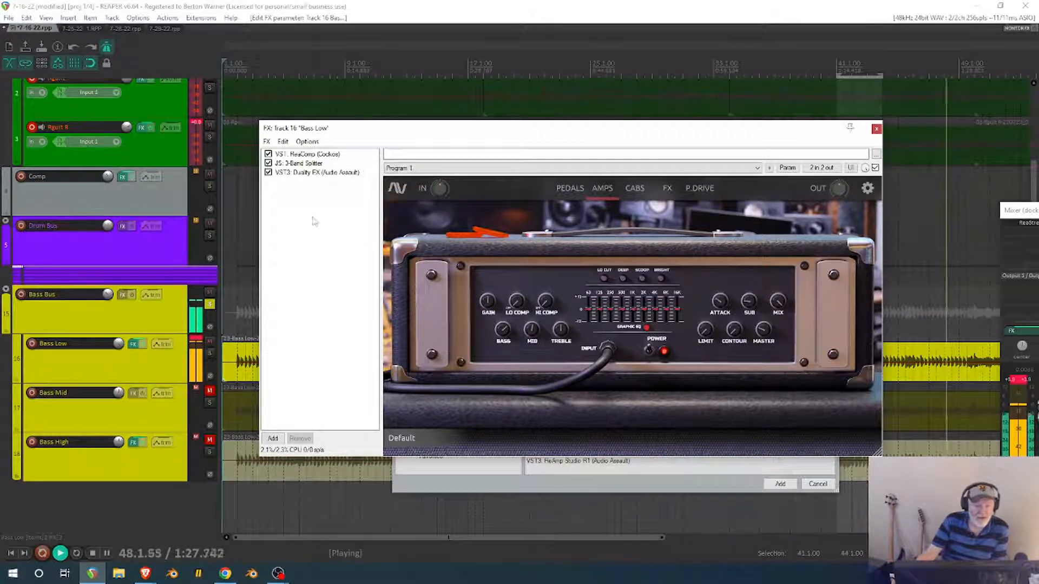
{"action": "left_click", "coordinate": [459, 483]}
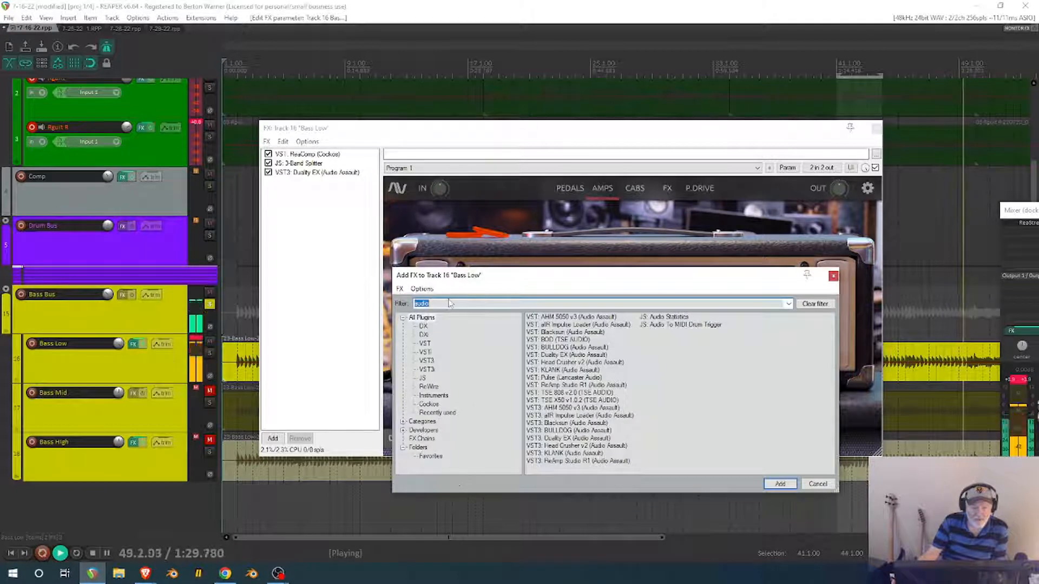
{"action": "type", "text": "r"}
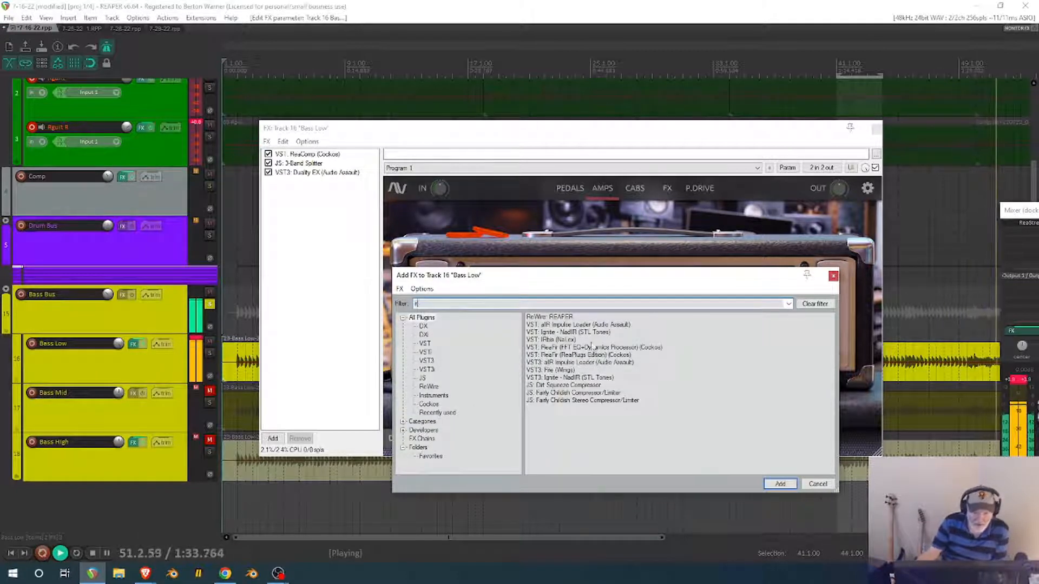
{"action": "double_click", "coordinate": [571, 325]}
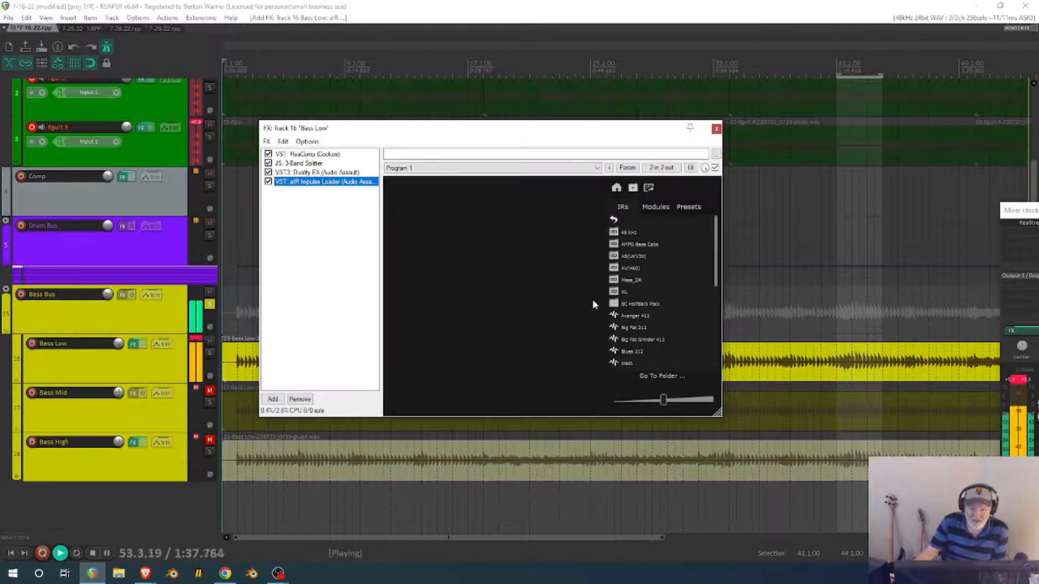
Load the SC-AMPGBass-Aguachile impulse response from the 48 kHz folder of AMPG Bass Cabs.
{"action": "left_click", "coordinate": [615, 245]}
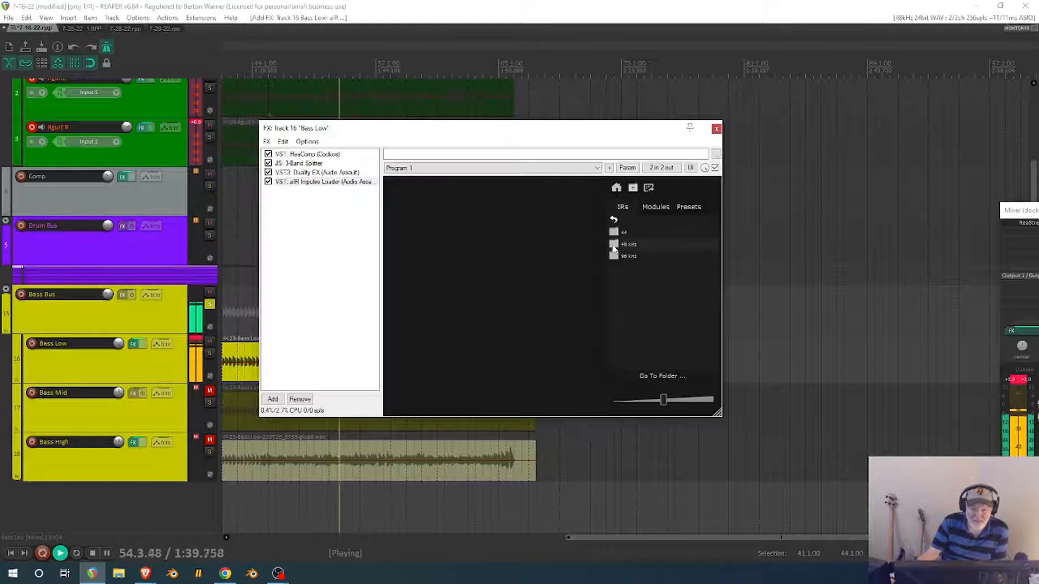
{"action": "left_click", "coordinate": [616, 245]}
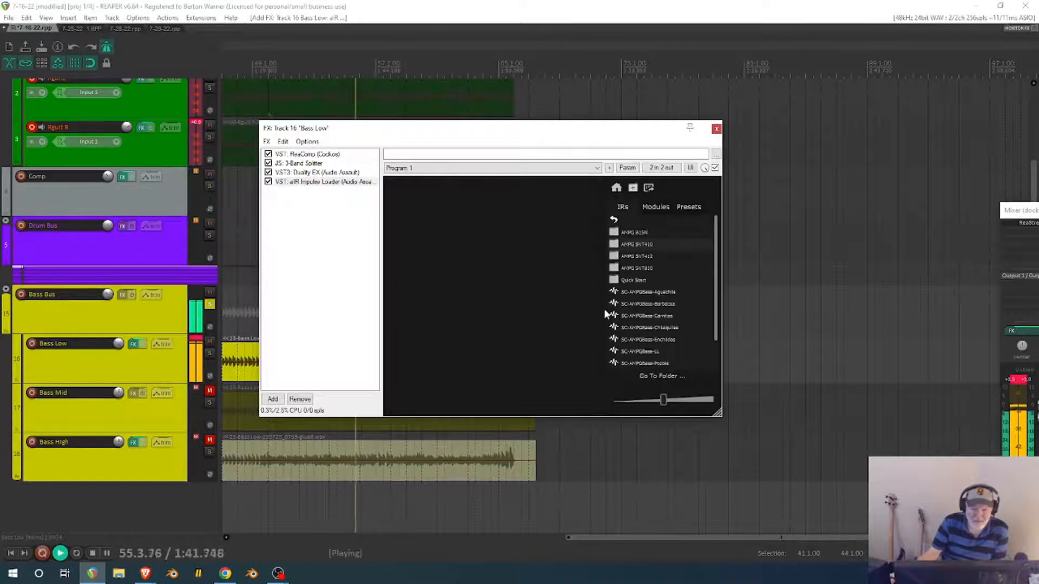
{"action": "left_click_drag", "start_coordinate": [648, 295], "coordinate": [439, 203]}
Add a Normaliser module below the SC-AMPGBass-Aguachile impulse in the aIR Impulse Loader.
{"action": "left_click", "coordinate": [655, 209]}
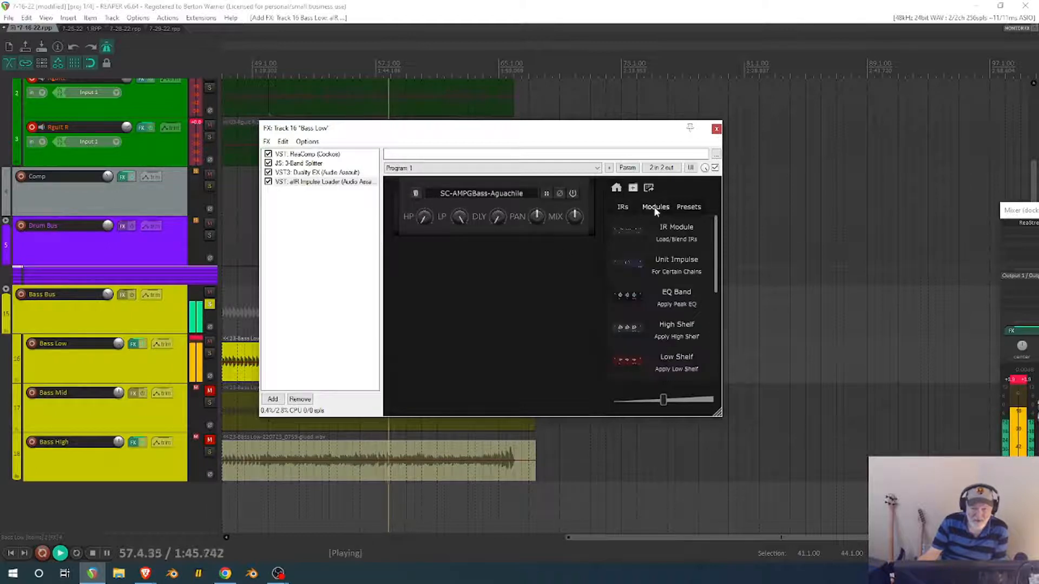
{"action": "scroll", "coordinate": [716, 287], "scroll_direction": "down", "scroll_amount": 6}
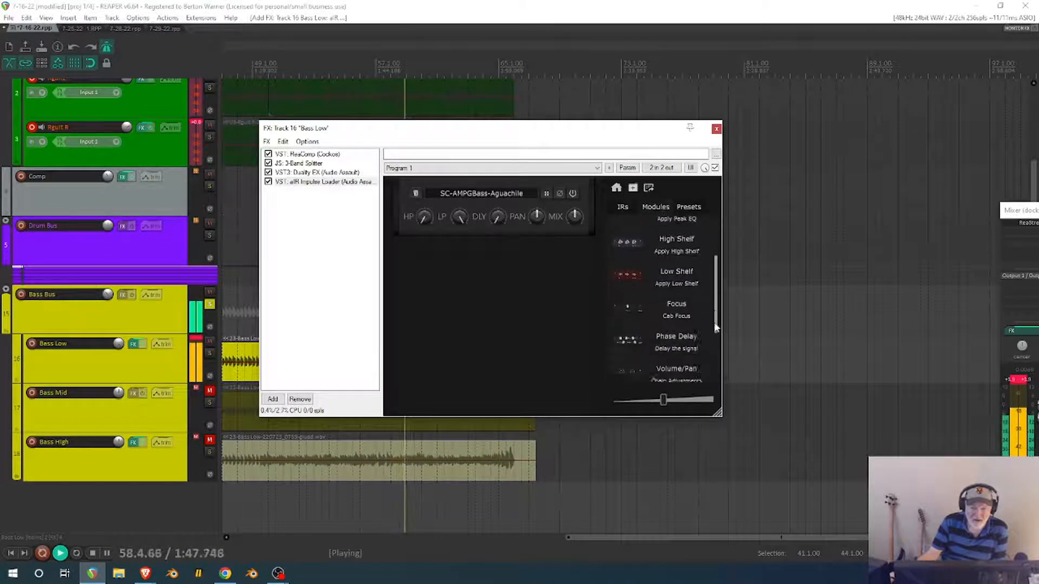
{"action": "left_click_drag", "start_coordinate": [627, 368], "coordinate": [445, 281]}
{"action": "mouse_move", "coordinate": [485, 252]}
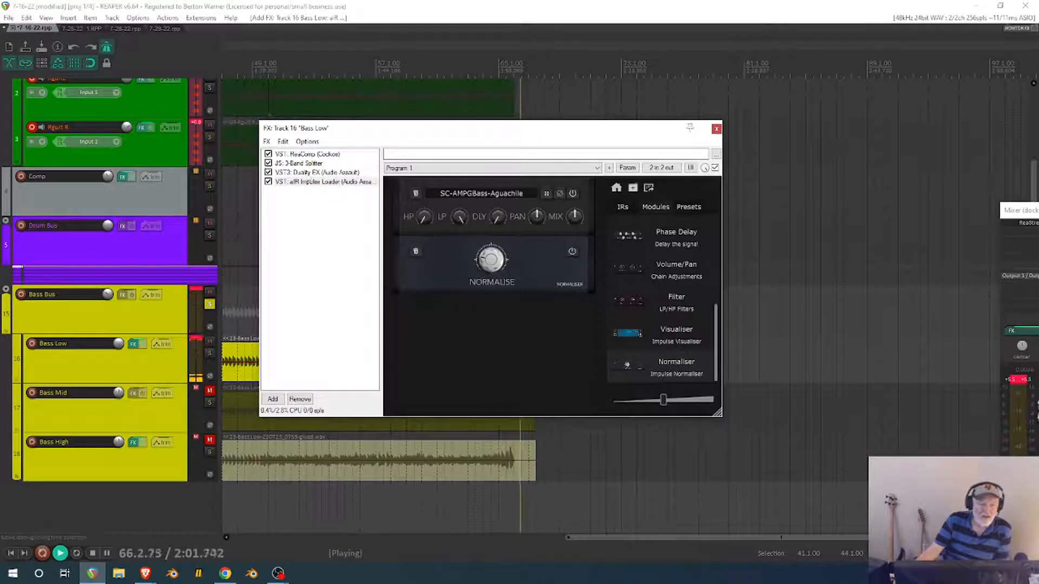
Restart playback from the song's beginning and fine-tune the Duality EX amp's Bass knob, with Gain at about 7.2.
{"action": "left_click", "coordinate": [77, 554]}
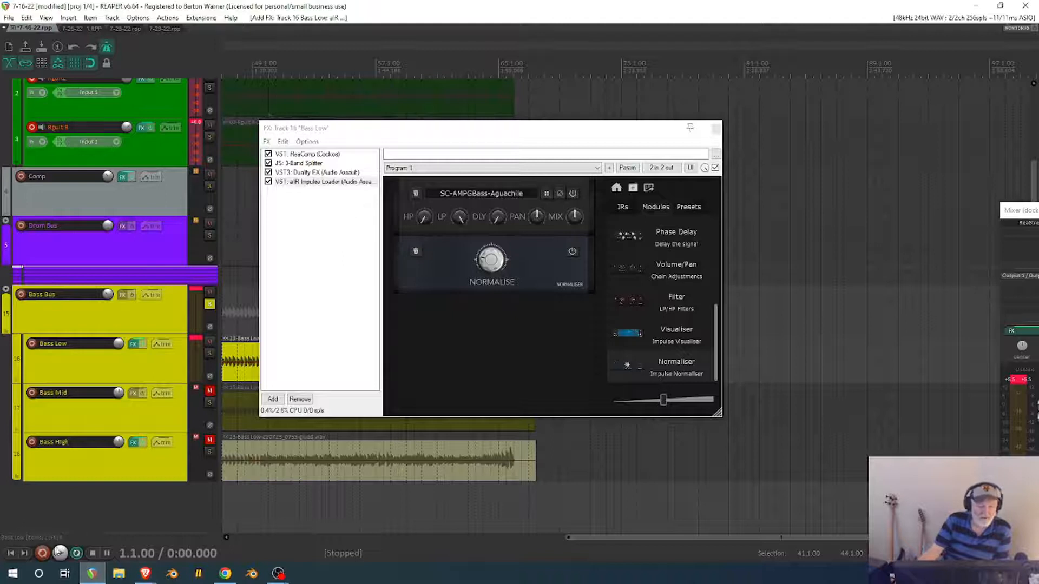
{"action": "key", "text": "space"}
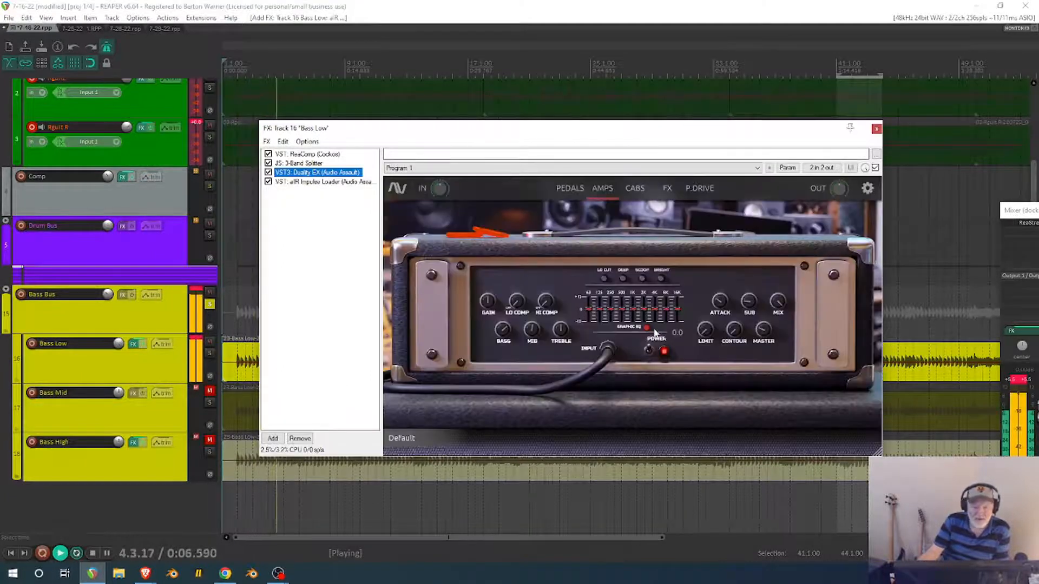
{"action": "mouse_move", "coordinate": [505, 333]}
{"action": "left_click_drag", "start_coordinate": [503, 331], "coordinate": [502, 371]}
{"action": "left_click_drag", "start_coordinate": [503, 332], "coordinate": [488, 286]}
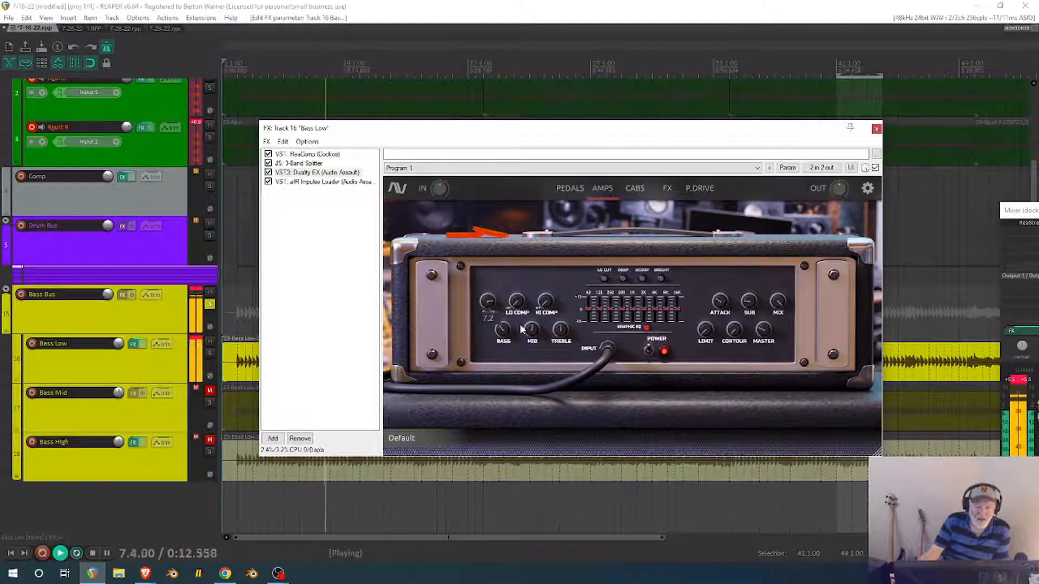
{"action": "left_click_drag", "start_coordinate": [502, 331], "coordinate": [499, 322]}
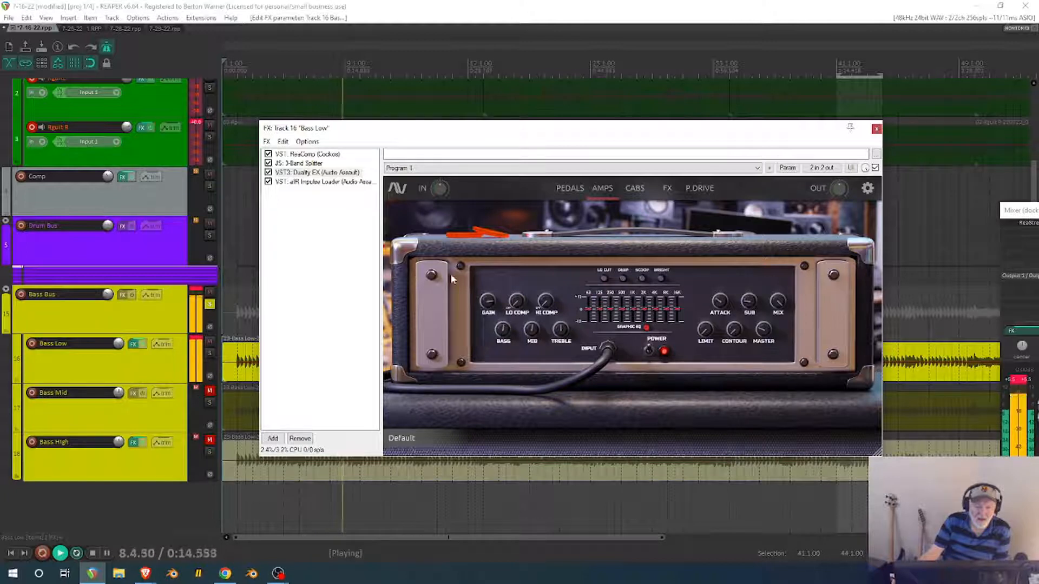
Compare the Bass Low tone during playback by toggling the bypass of ReaComp, the 3-Band Splitter and Duality EX.
{"action": "left_click", "coordinate": [269, 154]}
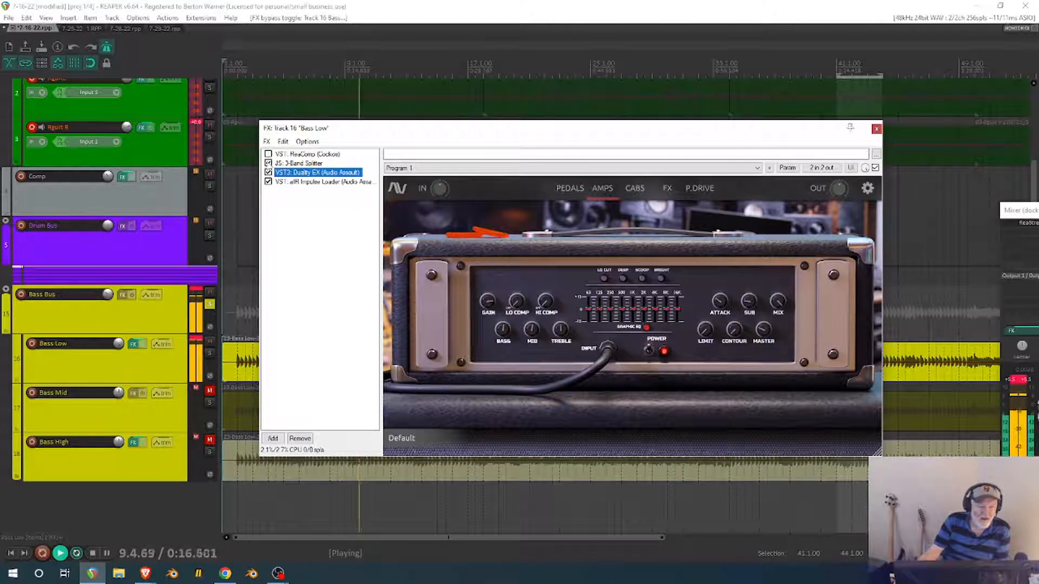
{"action": "left_click", "coordinate": [268, 163]}
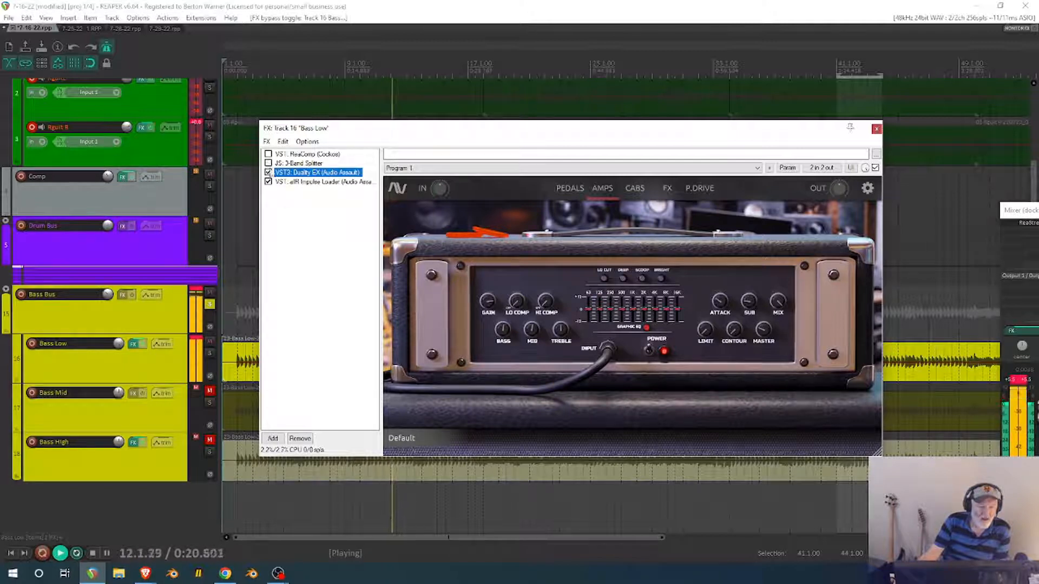
{"action": "left_click", "coordinate": [269, 163]}
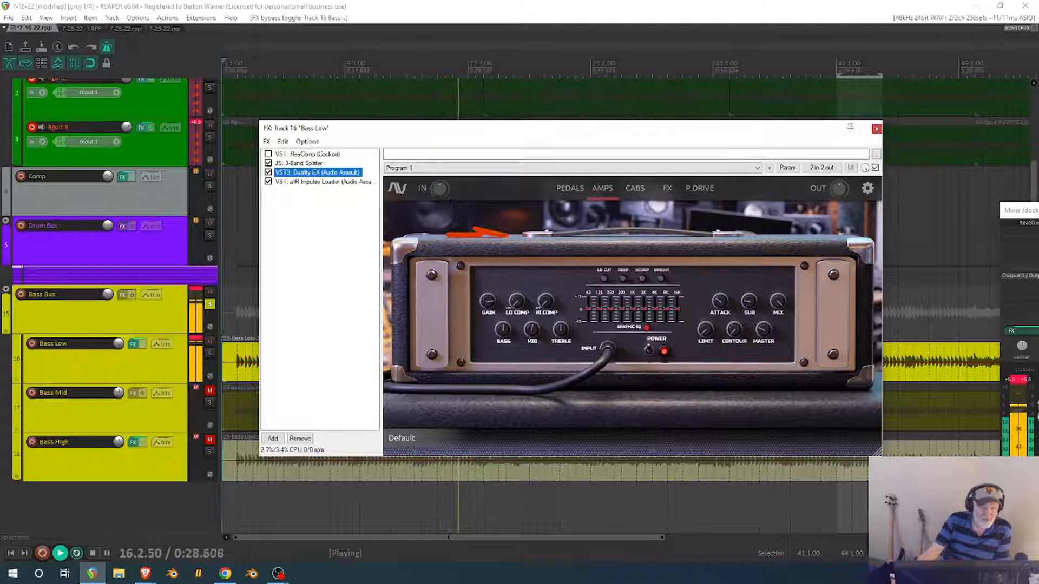
{"action": "left_click", "coordinate": [268, 172]}
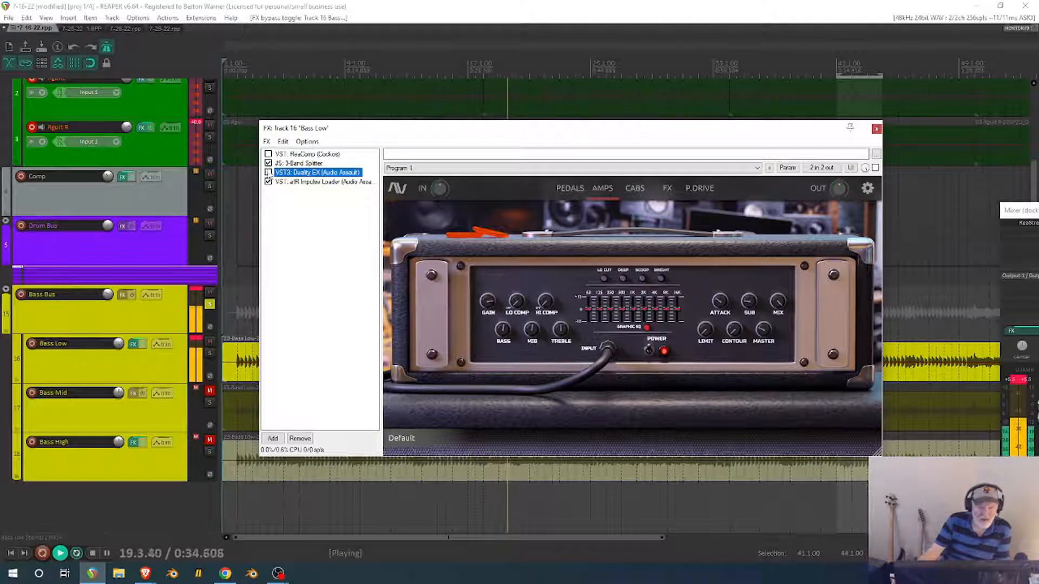
{"action": "left_click", "coordinate": [268, 154]}
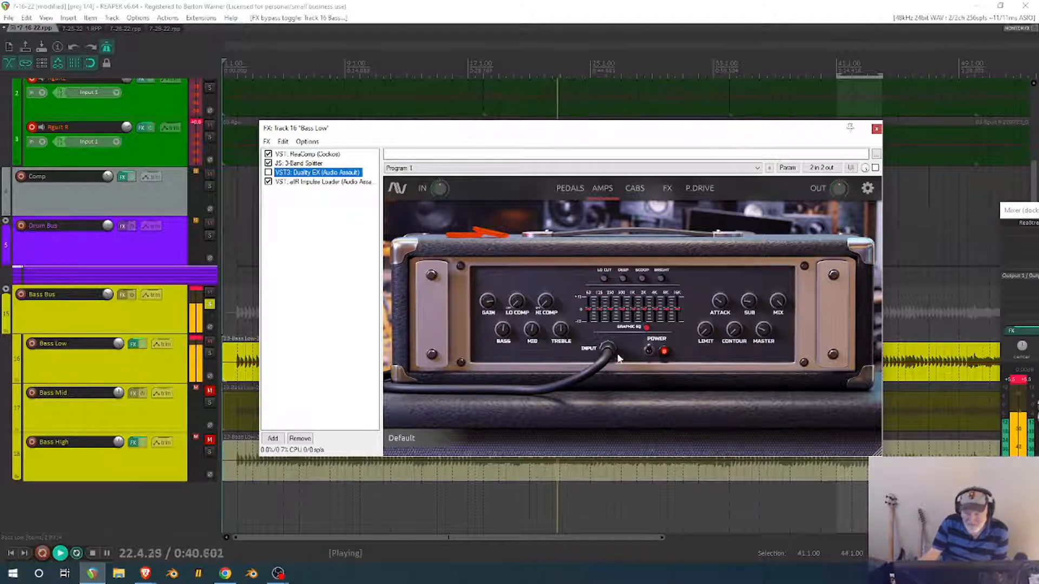
{"action": "mouse_move", "coordinate": [762, 329]}
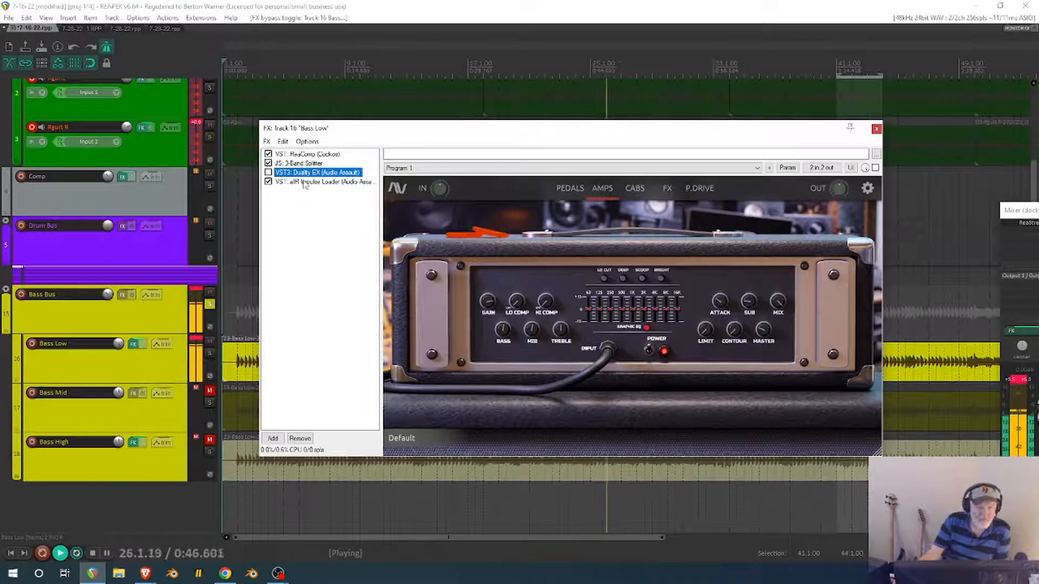
Set the Bass Low ReaComp threshold to -19.8 dB and lower the master volume slightly.
{"action": "left_click", "coordinate": [306, 155]}
{"action": "double_click", "coordinate": [306, 155]}
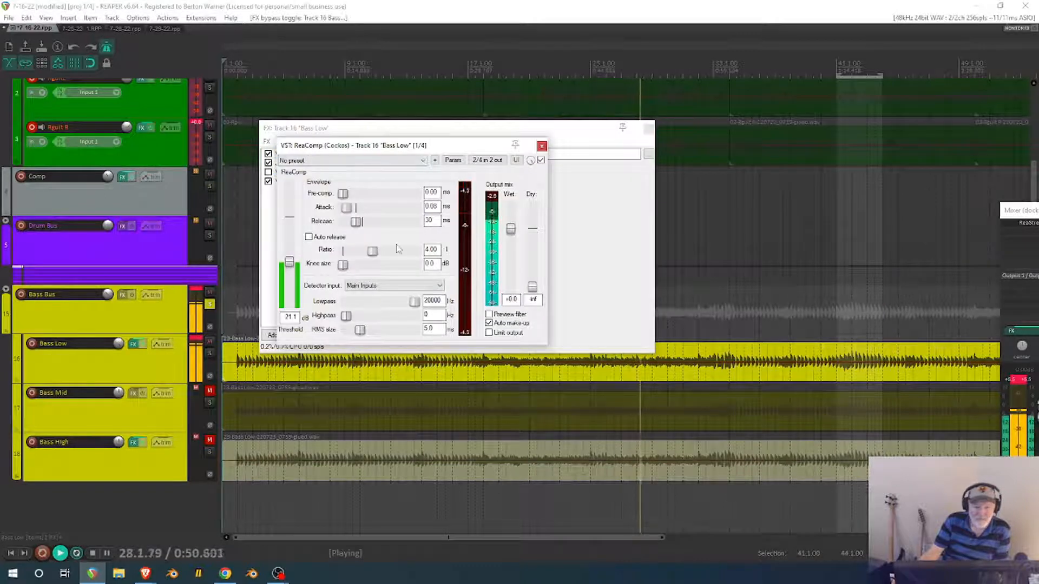
{"action": "left_click_drag", "start_coordinate": [290, 265], "coordinate": [291, 263]}
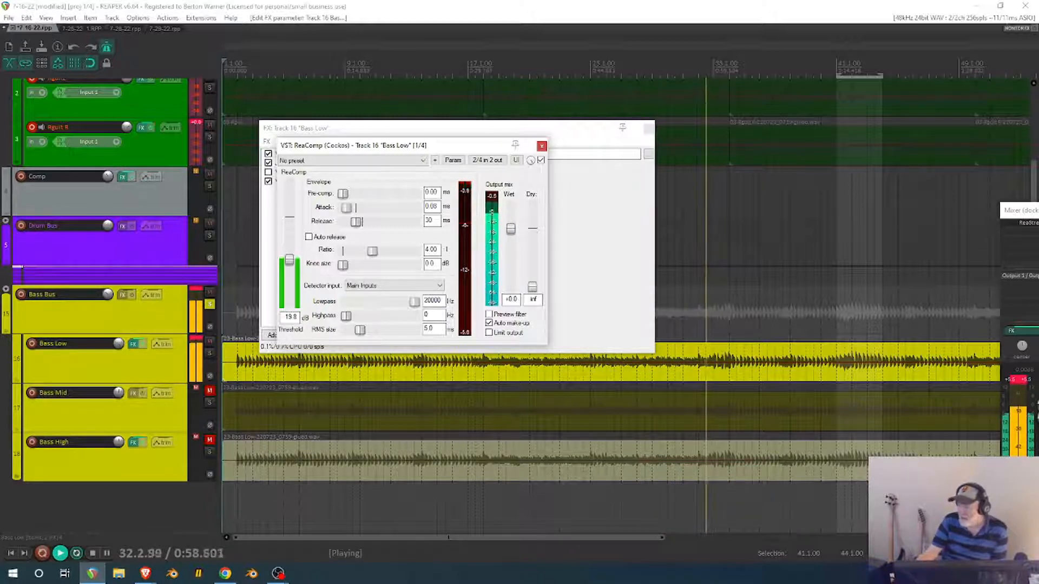
{"action": "left_click_drag", "start_coordinate": [1037, 403], "coordinate": [1038, 408]}
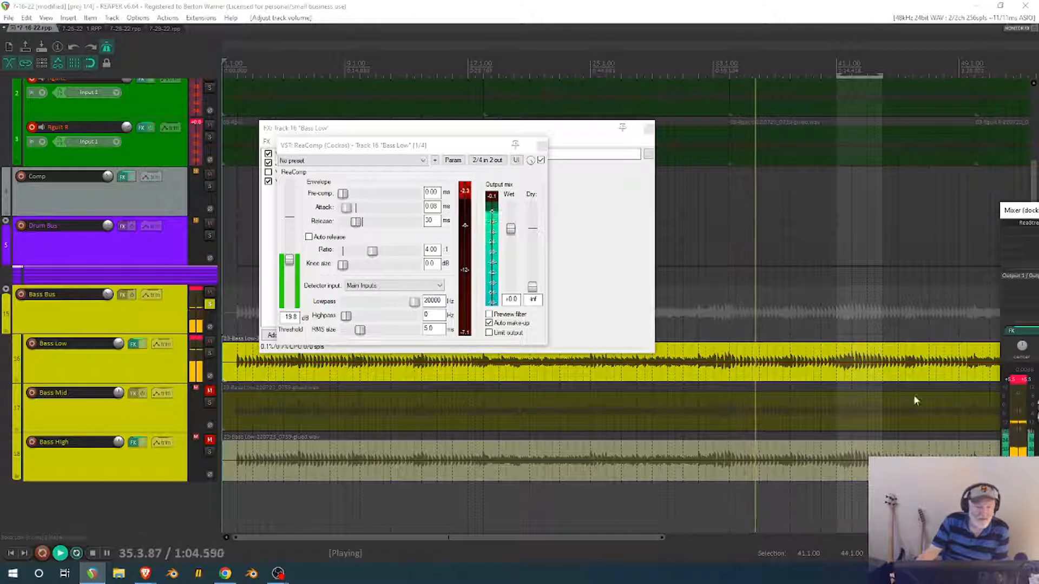
{"action": "left_click", "coordinate": [542, 147]}
{"action": "left_click", "coordinate": [542, 147]}
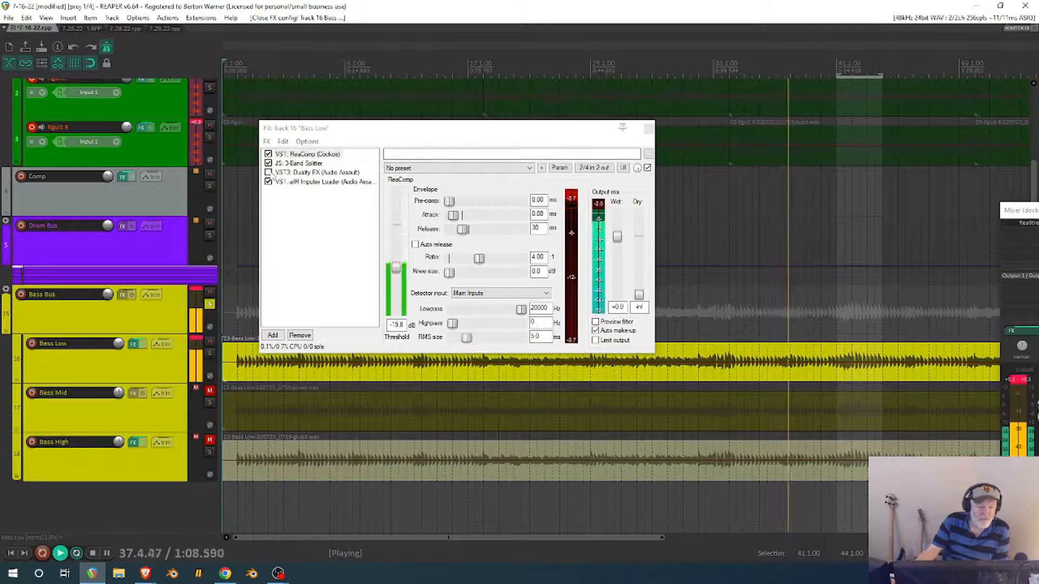
Re-enable Duality EX on Bass Low, raise its Master knob to about 6.4 and adjust its Sub knob.
{"action": "left_click", "coordinate": [285, 173]}
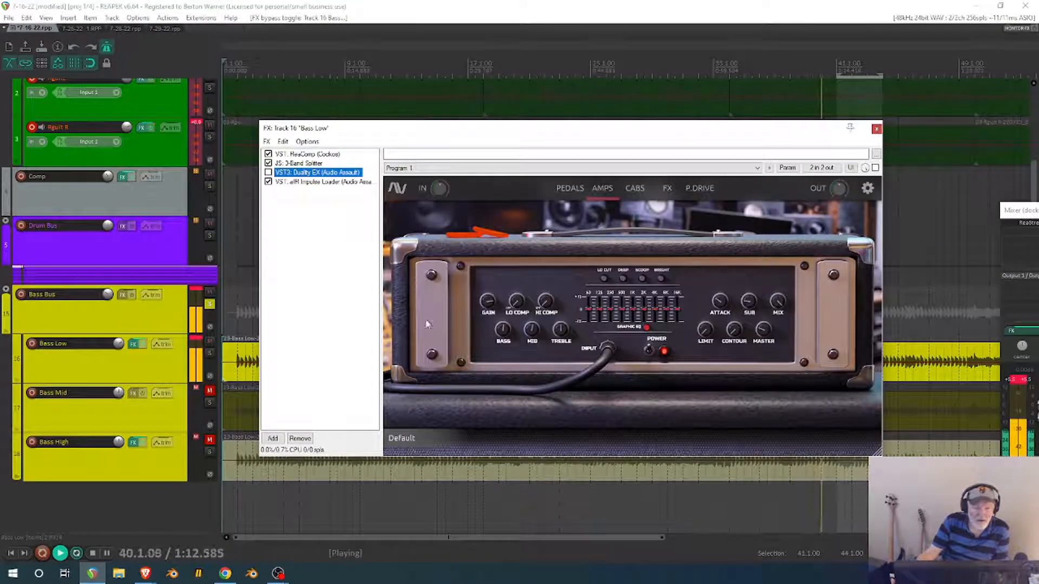
{"action": "left_click", "coordinate": [268, 172]}
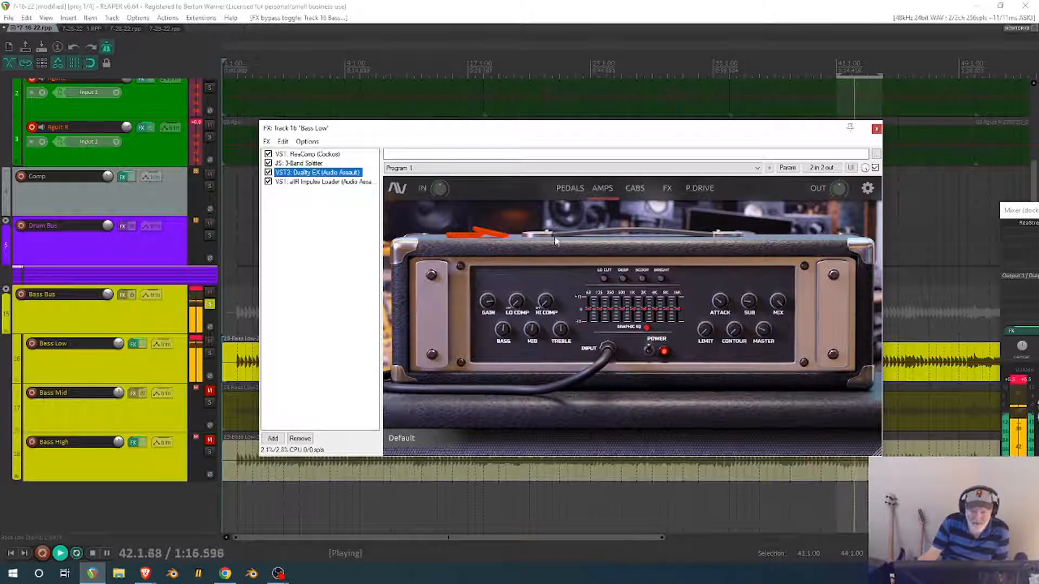
{"action": "left_click", "coordinate": [761, 332]}
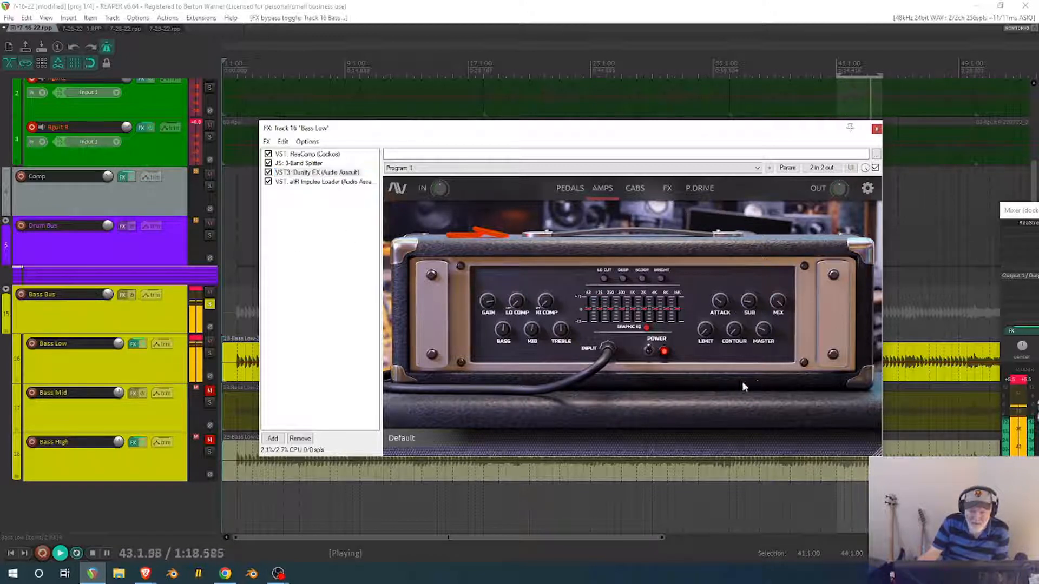
{"action": "mouse_move", "coordinate": [762, 330]}
{"action": "left_click_drag", "start_coordinate": [756, 370], "coordinate": [758, 347]}
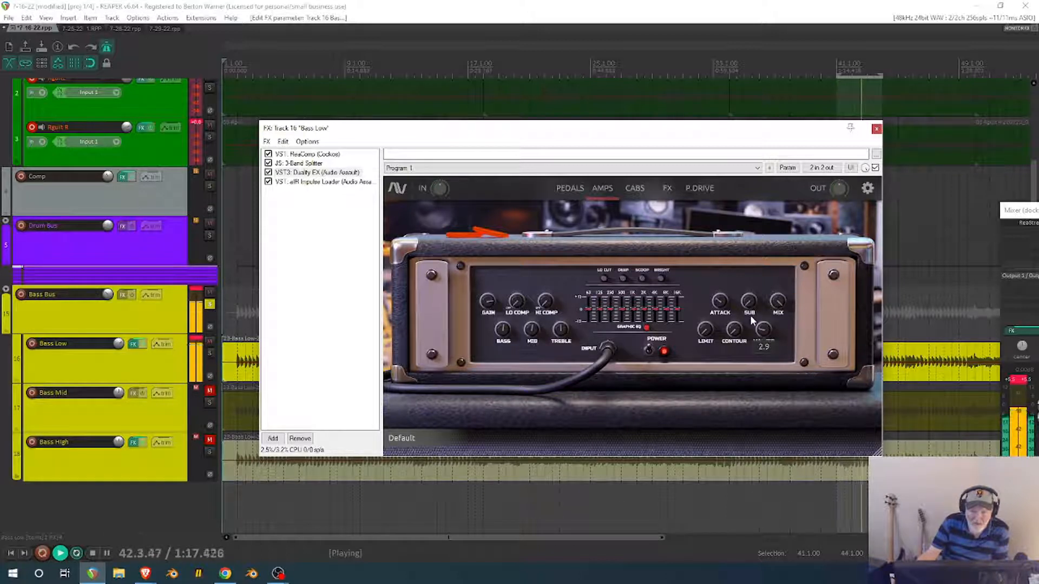
{"action": "left_click_drag", "start_coordinate": [752, 316], "coordinate": [750, 305]}
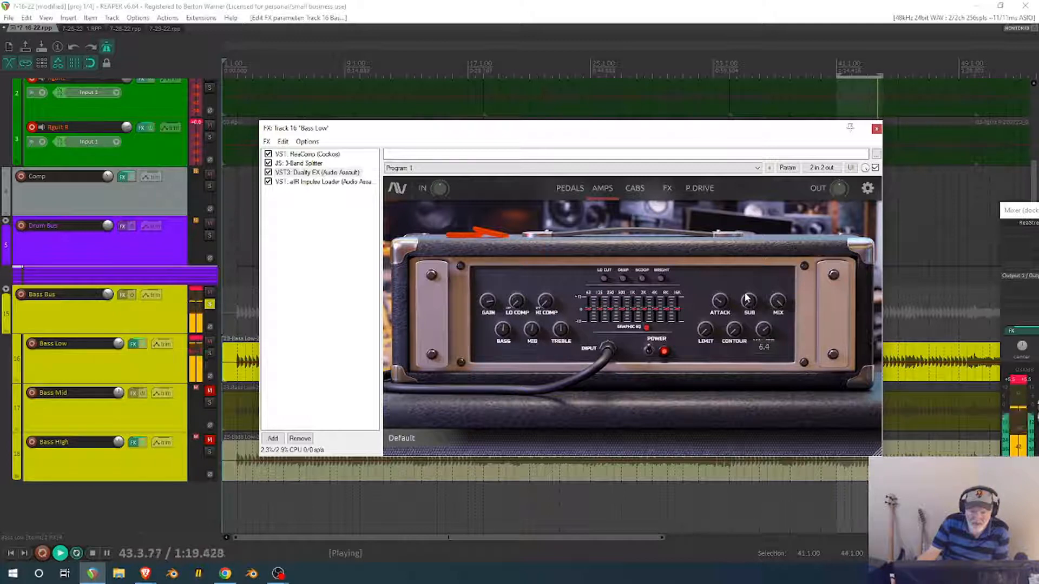
{"action": "double_click", "coordinate": [747, 298]}
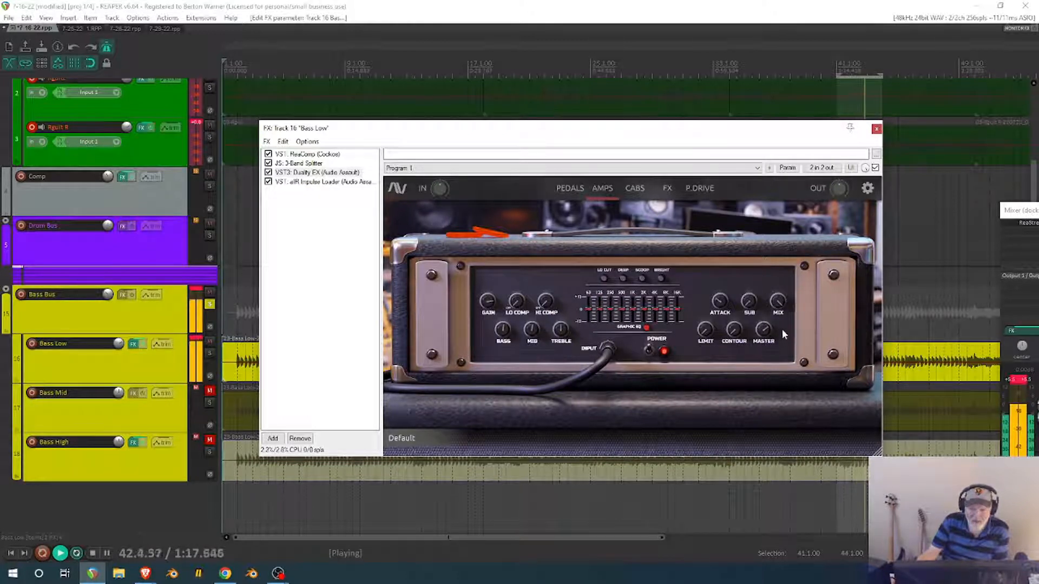
Fine-tune the Mix, Sub and Attack knobs of Duality EX during playback and close the Bass Low effect chain.
{"action": "left_click_drag", "start_coordinate": [778, 302], "coordinate": [777, 305]}
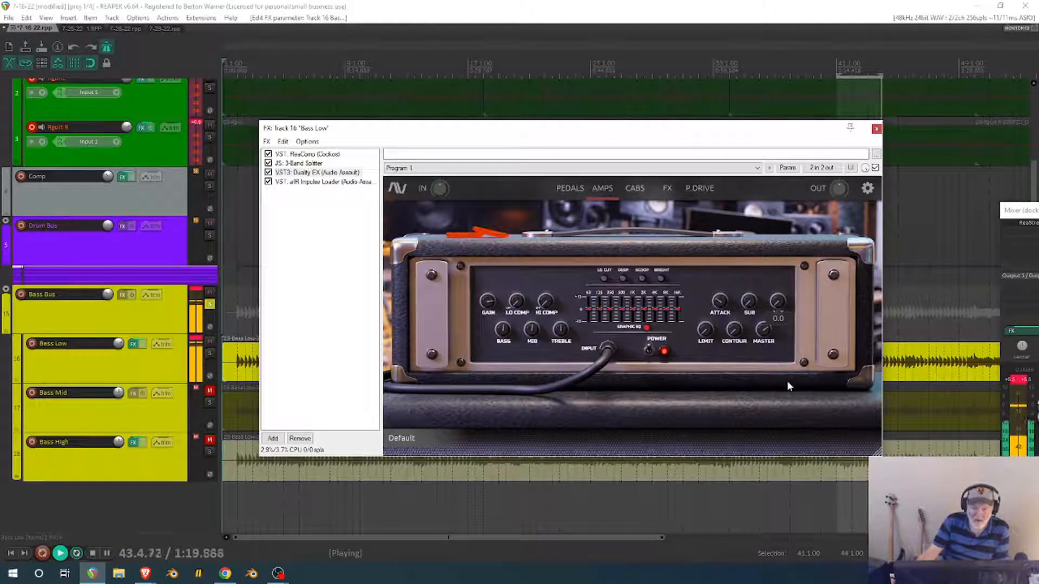
{"action": "mouse_move", "coordinate": [751, 311]}
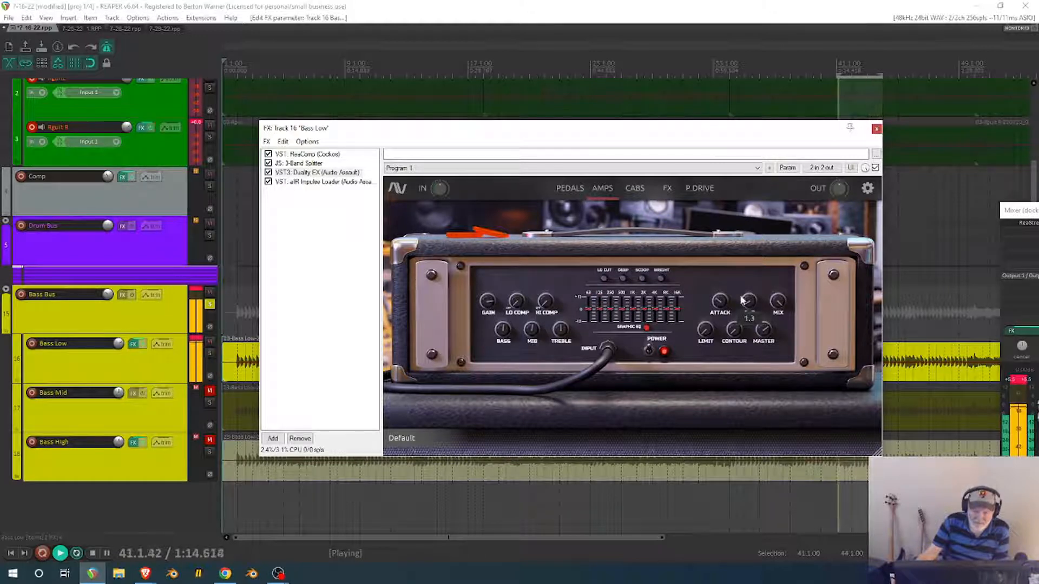
{"action": "mouse_move", "coordinate": [720, 303]}
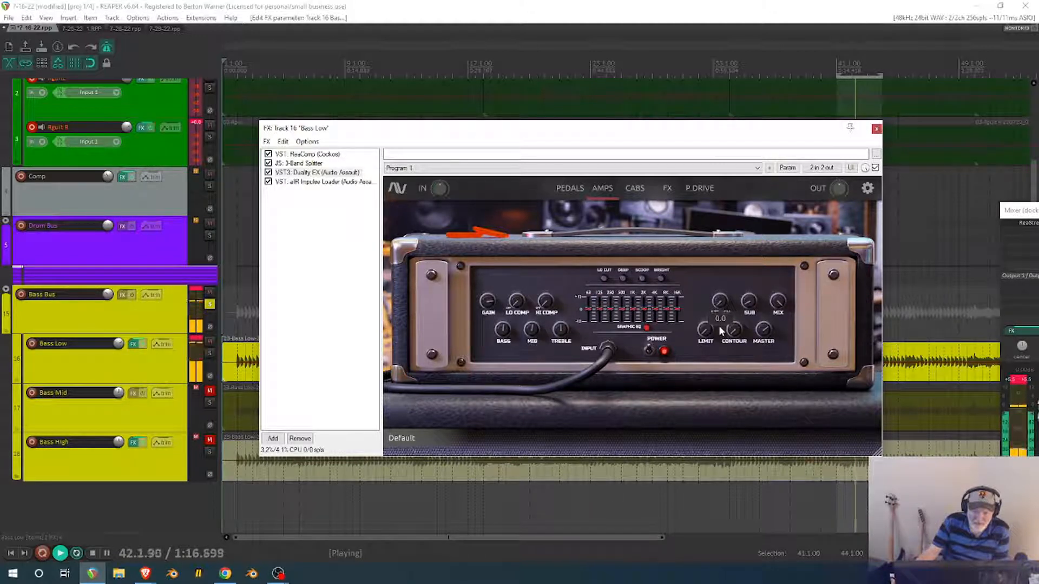
{"action": "left_click_drag", "start_coordinate": [720, 326], "coordinate": [700, 277]}
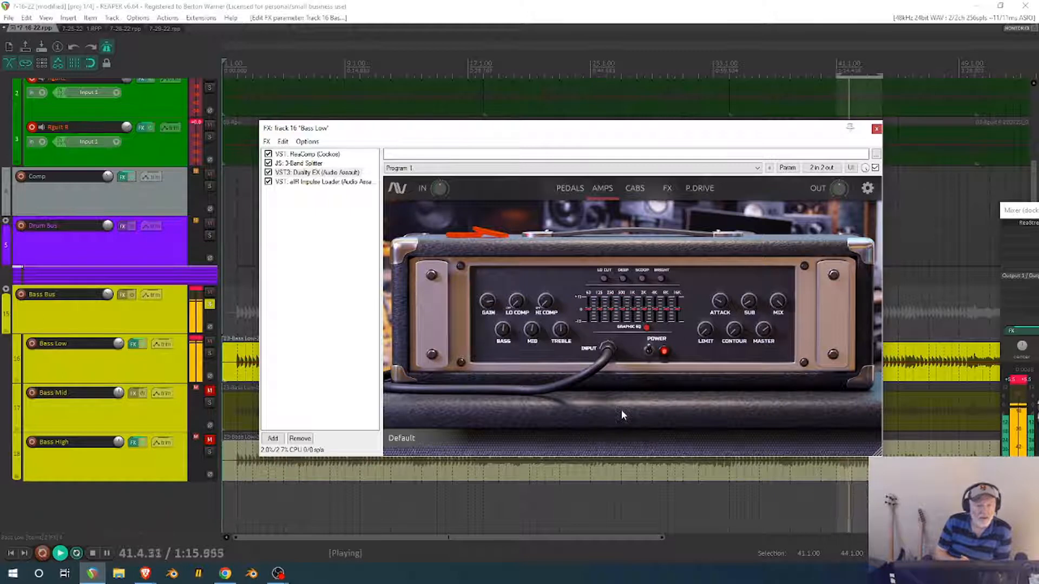
{"action": "left_click", "coordinate": [877, 130]}
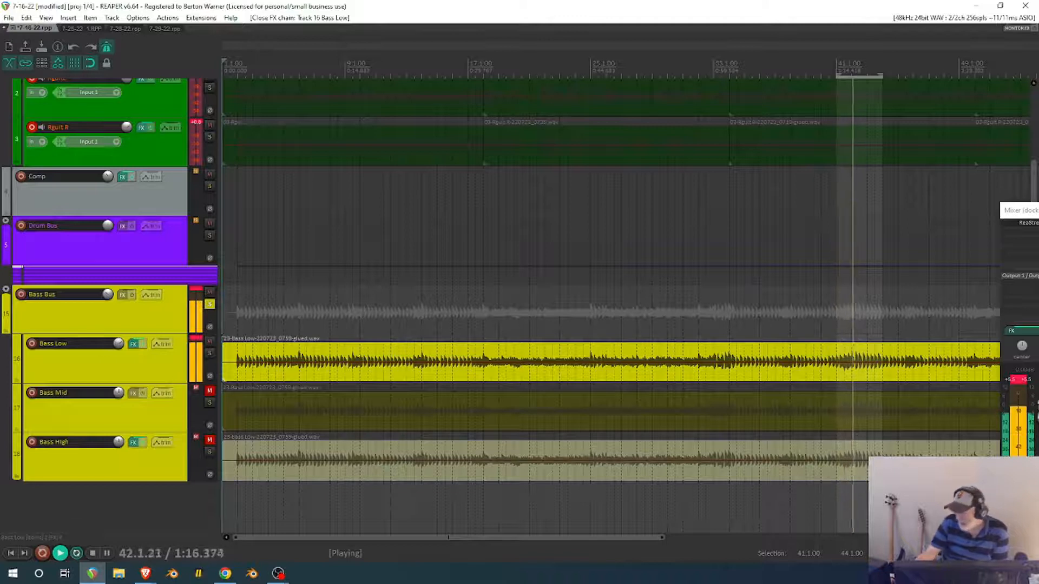
Bring the mixer into view, unmute the Bass Mid track and move the mixer back out of the way.
{"action": "left_click_drag", "start_coordinate": [1038, 212], "coordinate": [456, 193]}
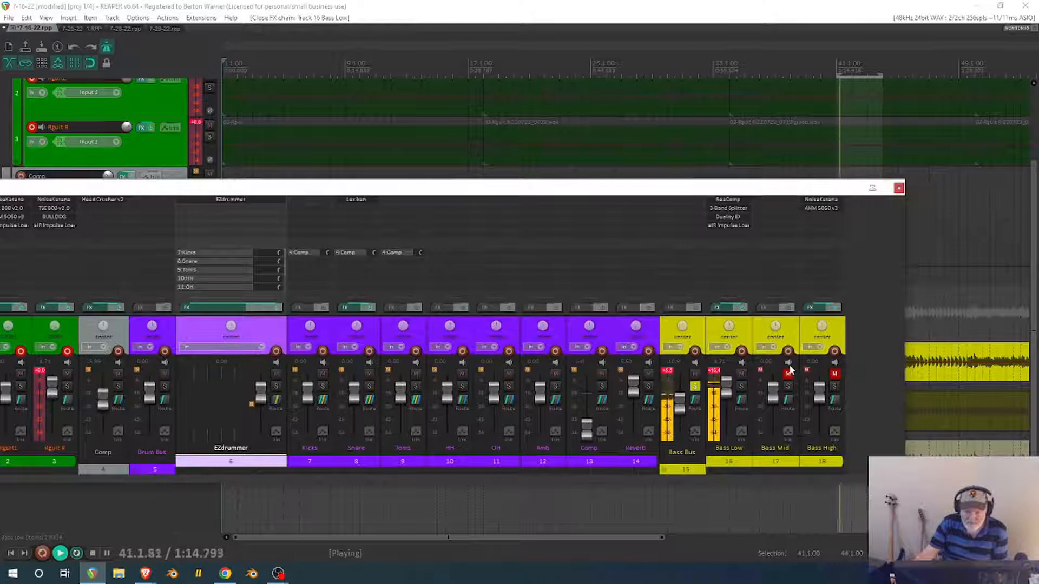
{"action": "left_click", "coordinate": [788, 374]}
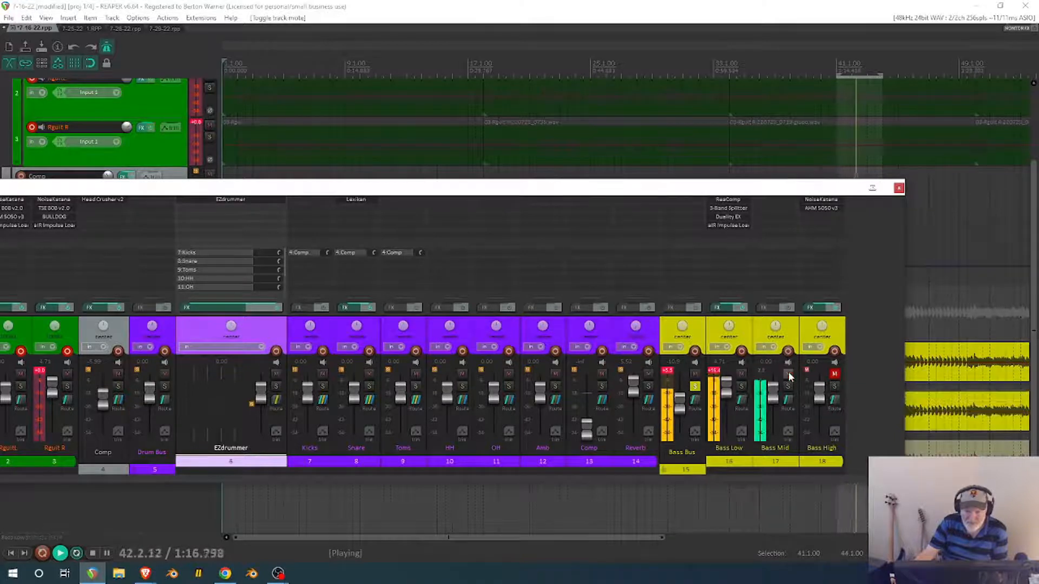
{"action": "left_click_drag", "start_coordinate": [389, 189], "coordinate": [1038, 216]}
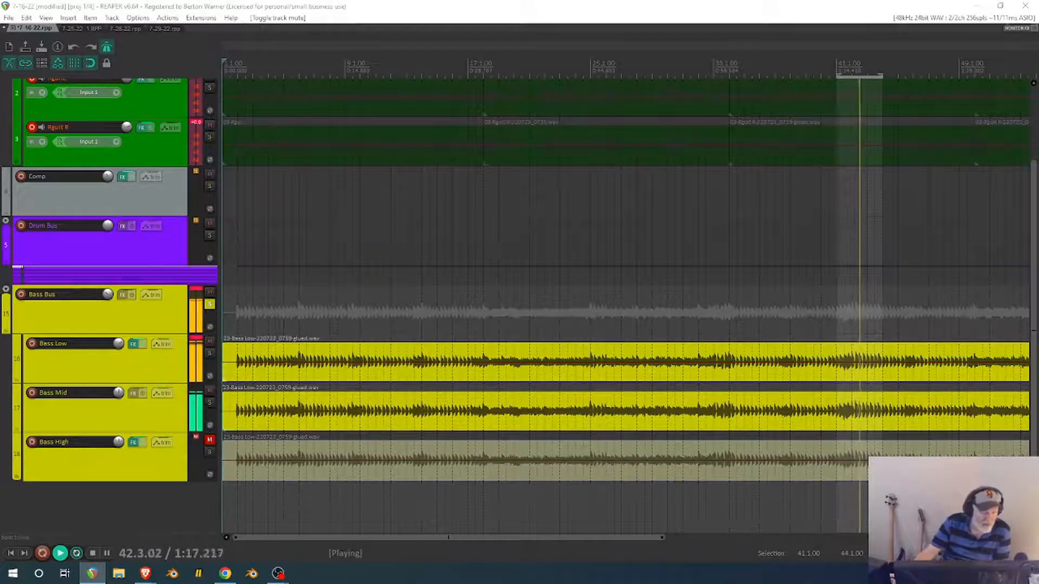
Add the Cockos ReaComp VST compressor to the Bass Mid track.
{"action": "left_click", "coordinate": [132, 393]}
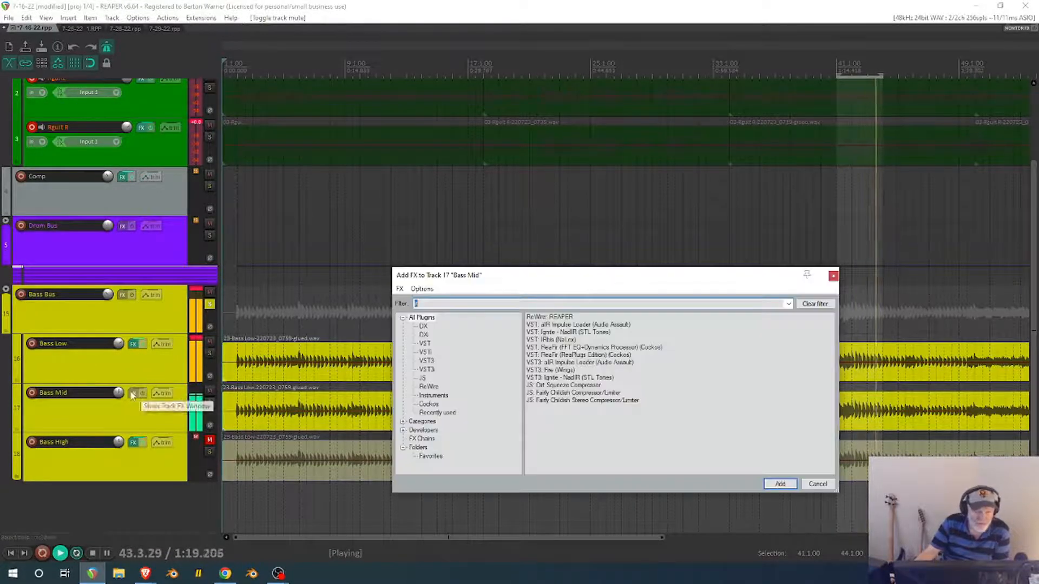
{"action": "type", "text": "comp"}
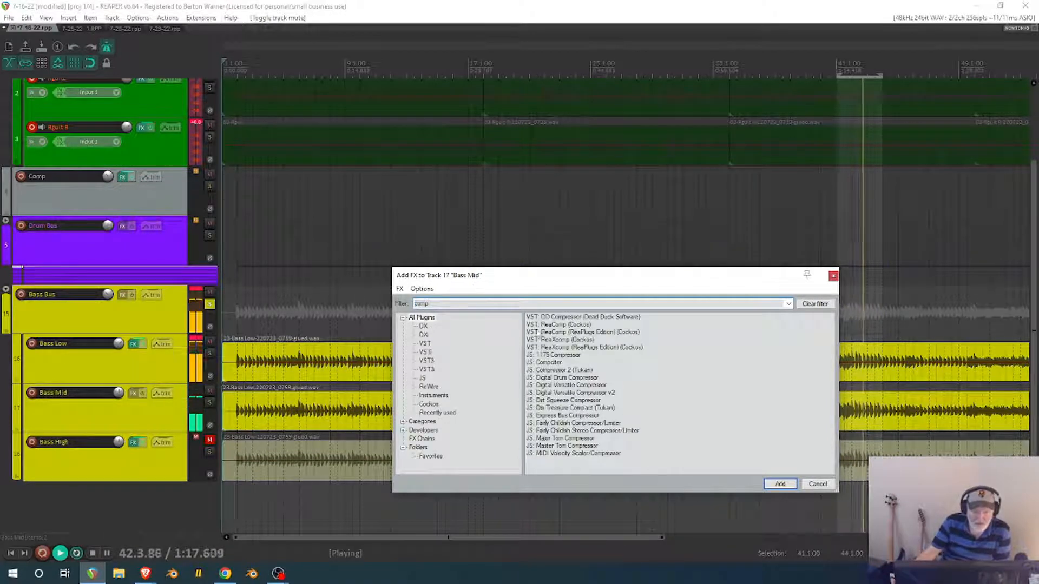
{"action": "left_click", "coordinate": [550, 325]}
{"action": "double_click", "coordinate": [550, 326]}
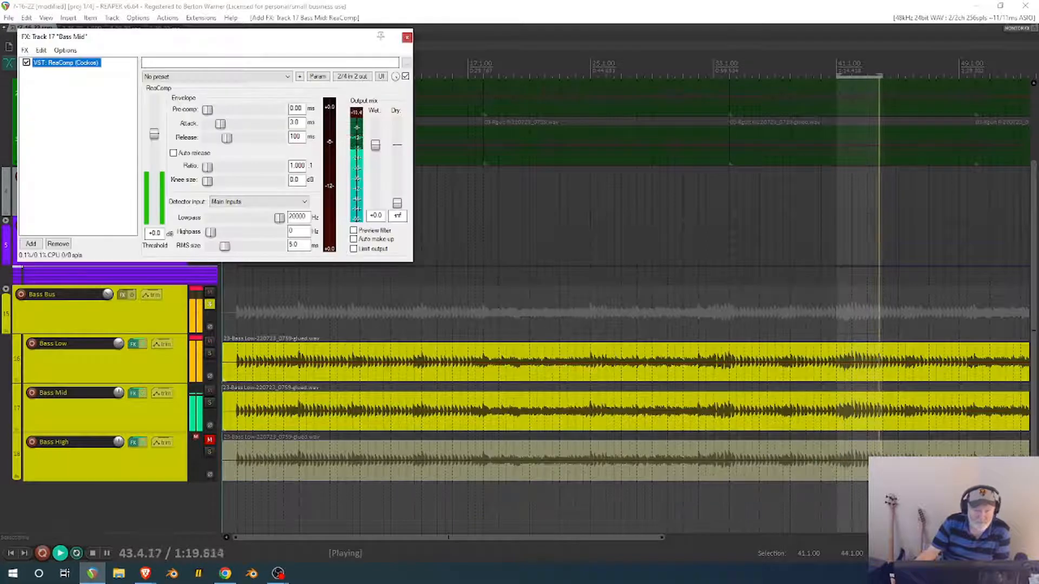
Set ReaComp to ratio 4:1, attack 0.08 ms, release 33 ms and threshold -17.2 dB, with auto make-up enabled.
{"action": "left_click", "coordinate": [293, 165]}
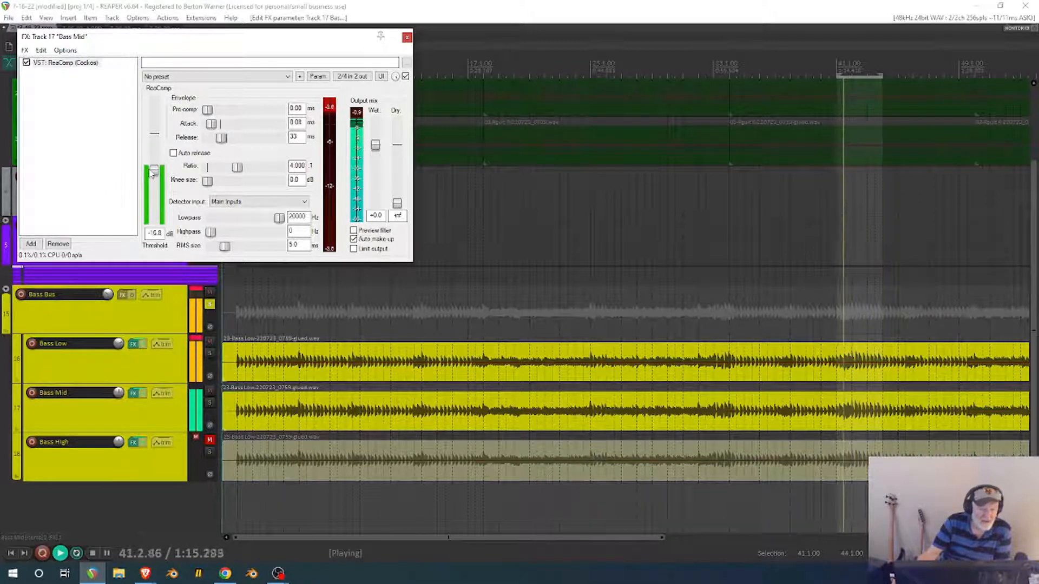
{"action": "double_click", "coordinate": [154, 170]}
{"action": "left_click_drag", "start_coordinate": [155, 167], "coordinate": [154, 173]}
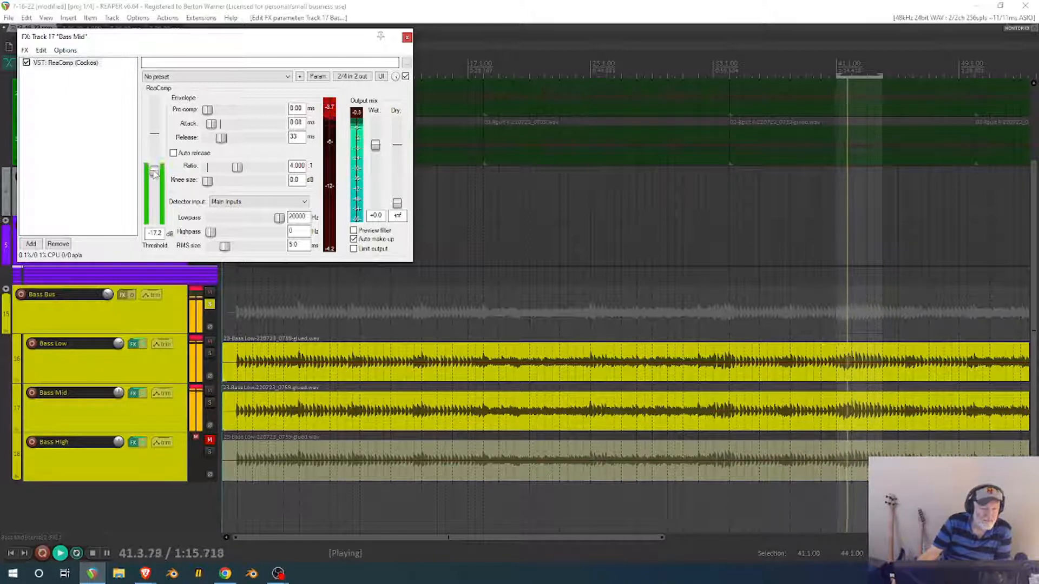
Add a 3-Band Splitter after ReaComp on Bass Mid, with crossovers at 150 Hz and 500 Hz.
{"action": "right_click", "coordinate": [53, 81]}
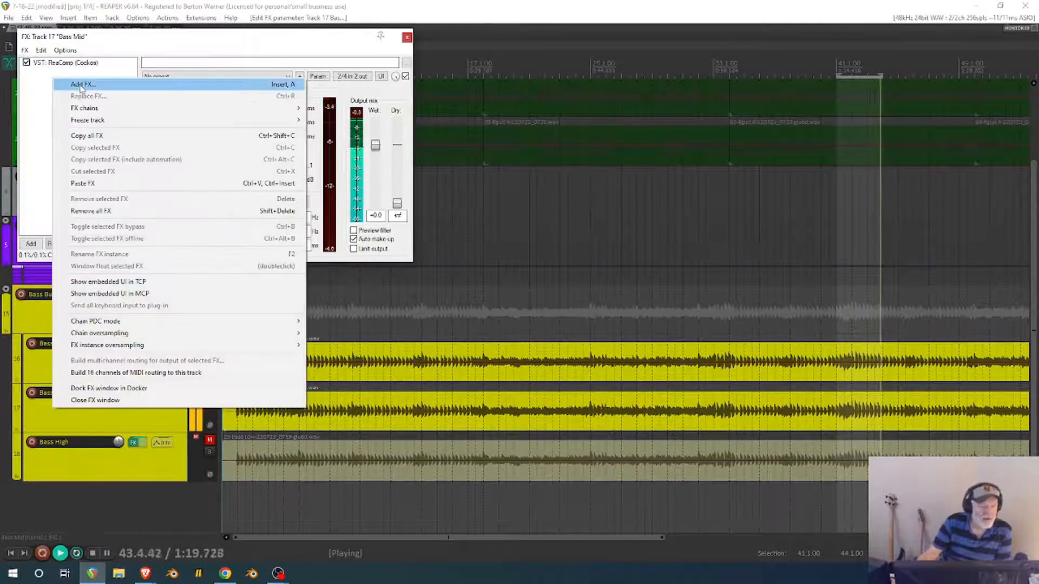
{"action": "left_click", "coordinate": [80, 85]}
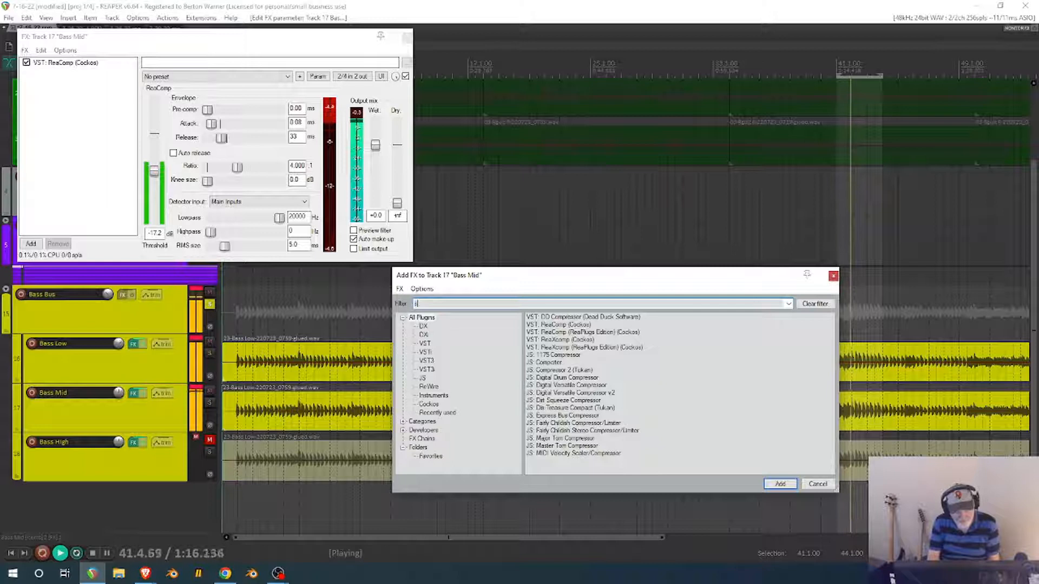
{"action": "type", "text": "splitter"}
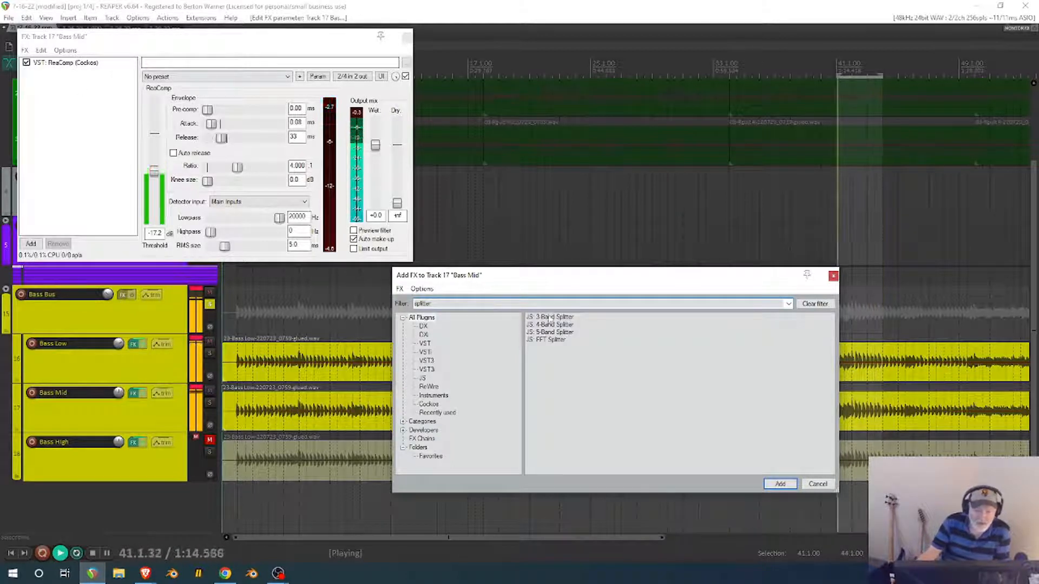
{"action": "double_click", "coordinate": [549, 317]}
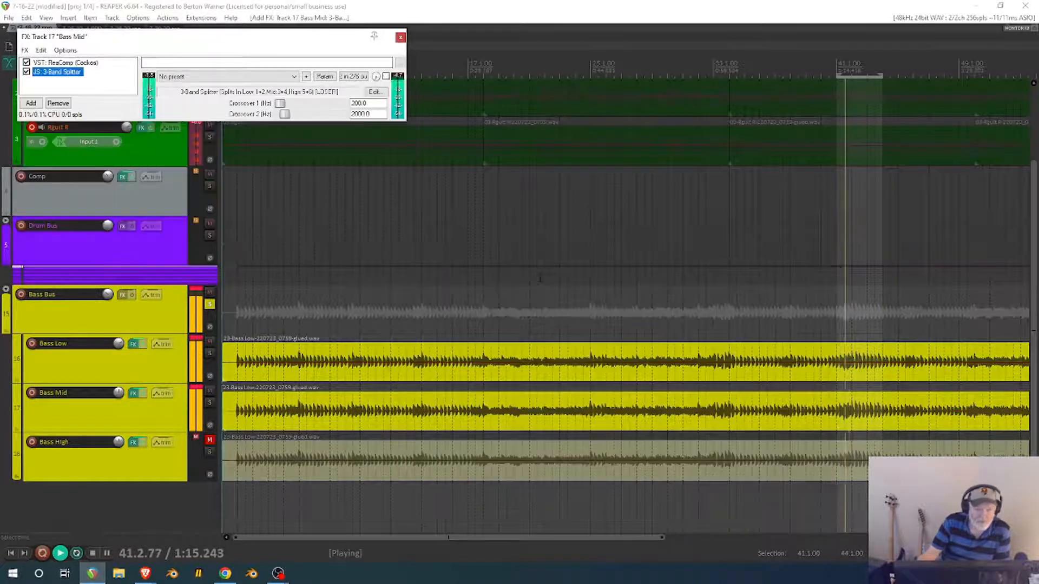
{"action": "double_click", "coordinate": [372, 103]}
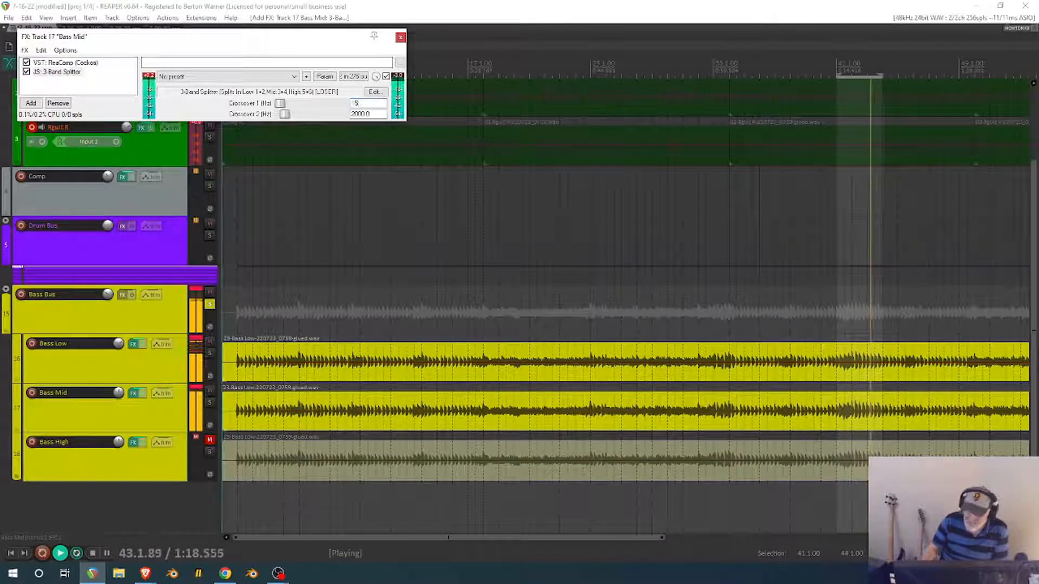
{"action": "type", "text": "150"}
{"action": "key", "text": "Return"}
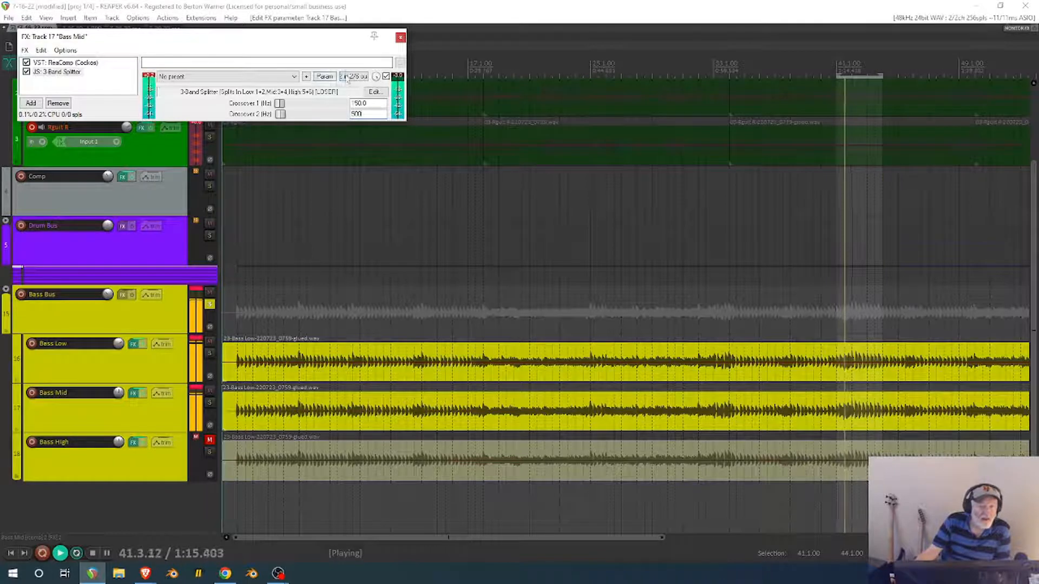
Route only the splitter's mid outputs to channels 1 and 2, and turn off repeat playback.
{"action": "left_click", "coordinate": [345, 77]}
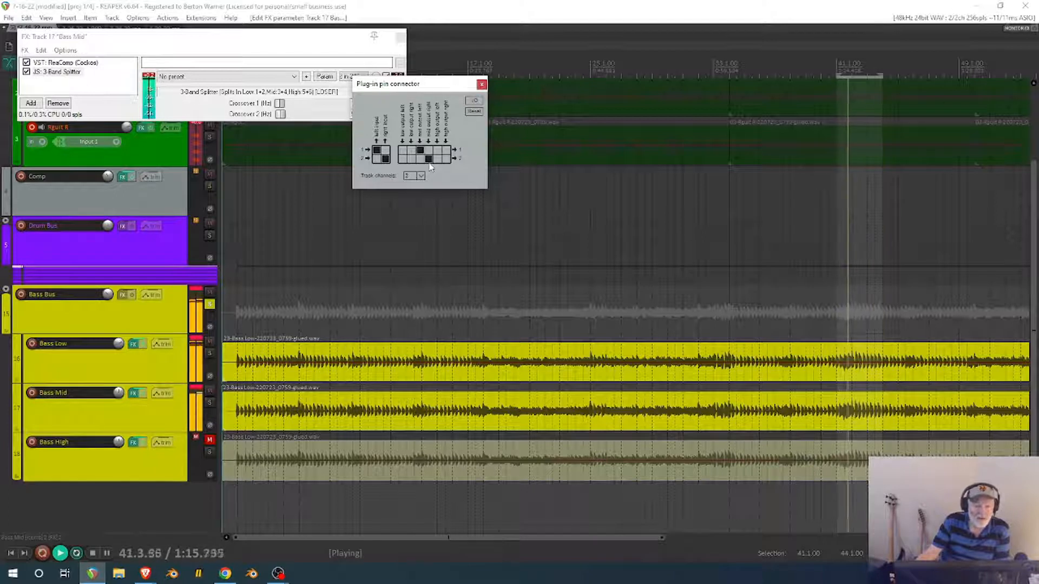
{"action": "left_click", "coordinate": [481, 85]}
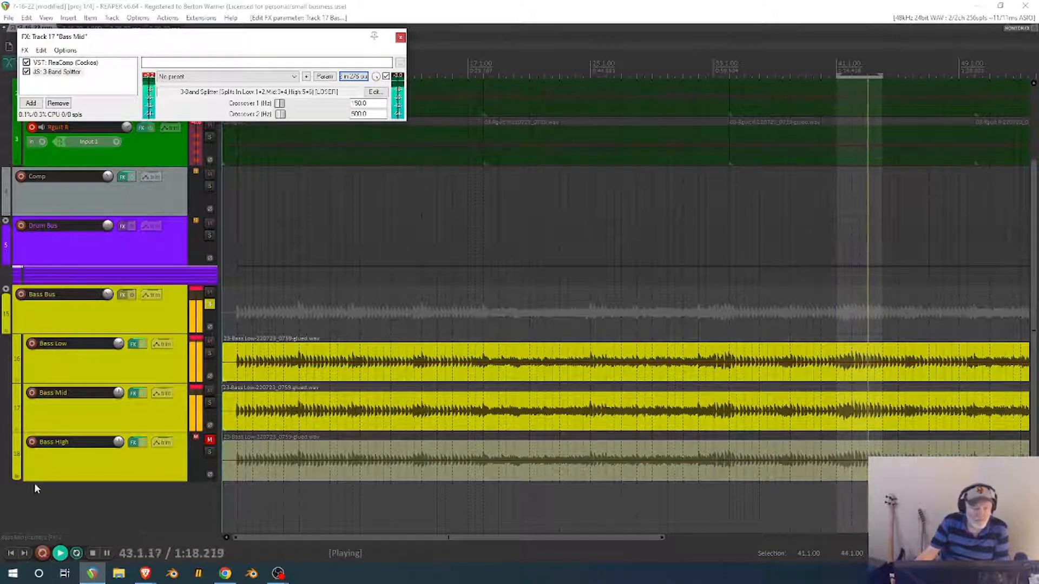
{"action": "left_click", "coordinate": [78, 555]}
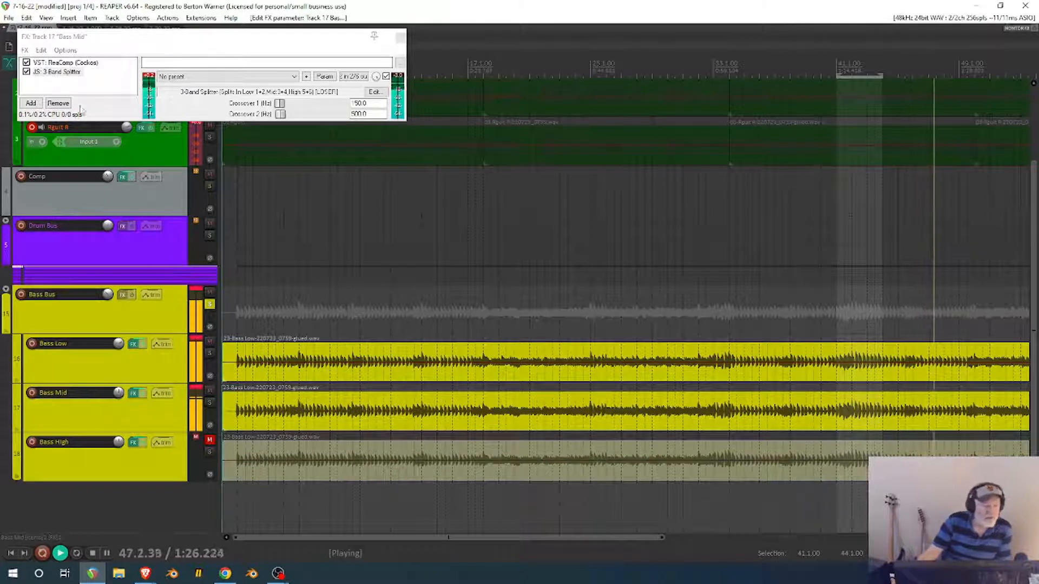
Add the TSE Audio BOD bass overdrive after the splitter and move the effect window clear of the track controls.
{"action": "left_click", "coordinate": [76, 88]}
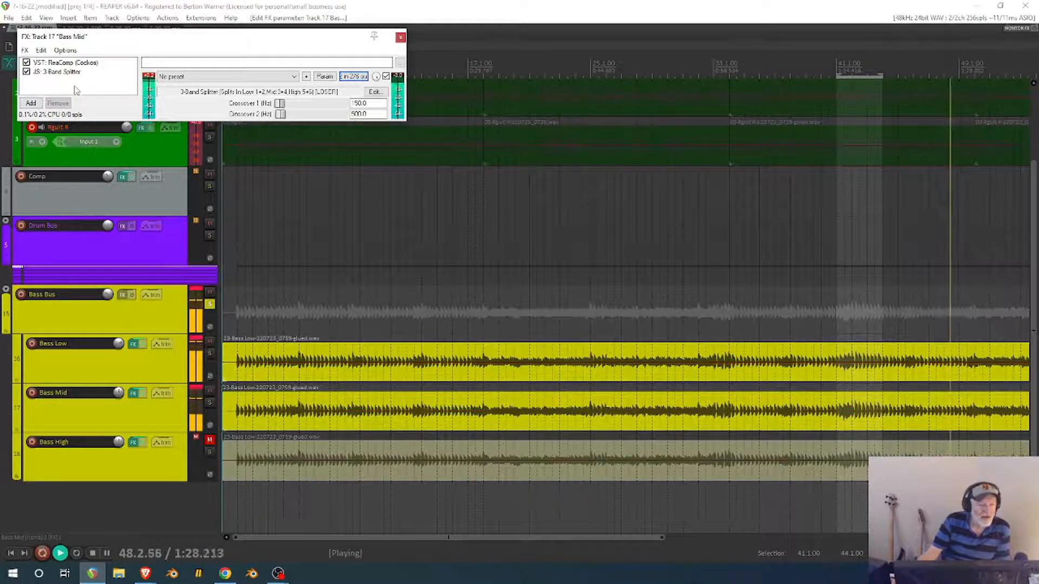
{"action": "right_click", "coordinate": [76, 89]}
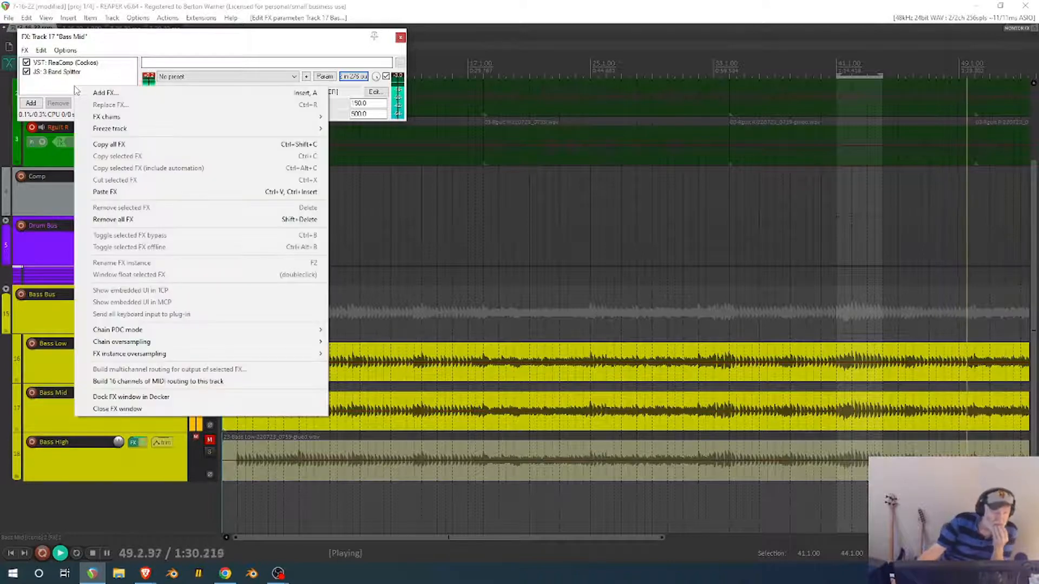
{"action": "left_click", "coordinate": [86, 92]}
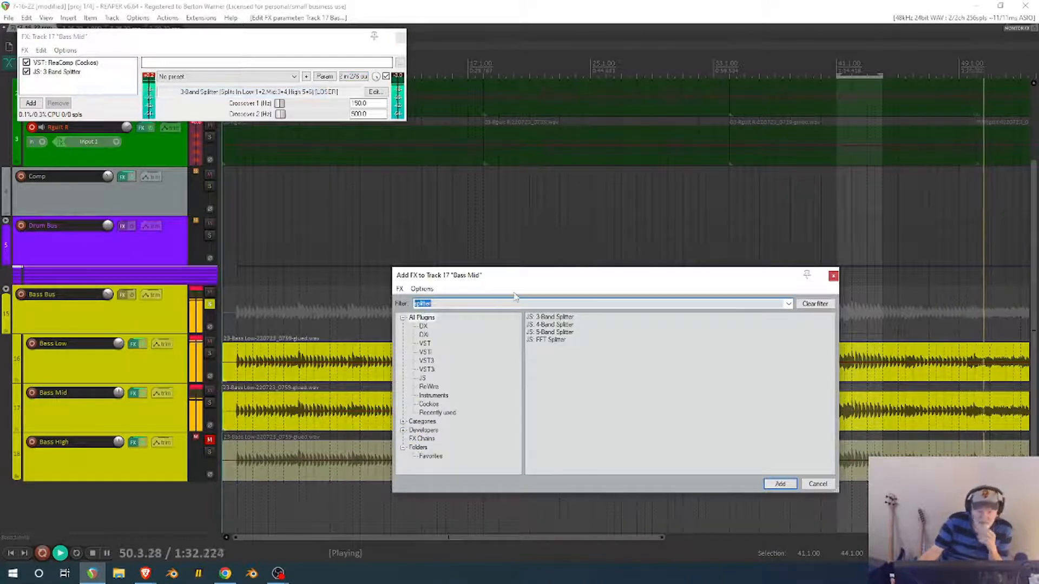
{"action": "type", "text": "s"}
{"action": "type", "text": "lank"}
{"action": "key", "text": "BackSpace"}
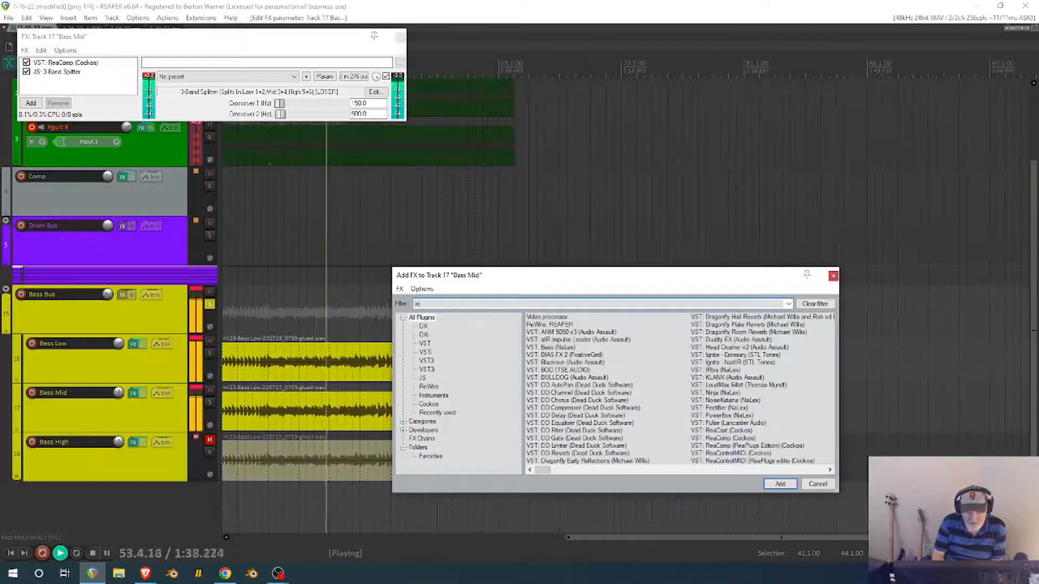
{"action": "type", "text": "tse"}
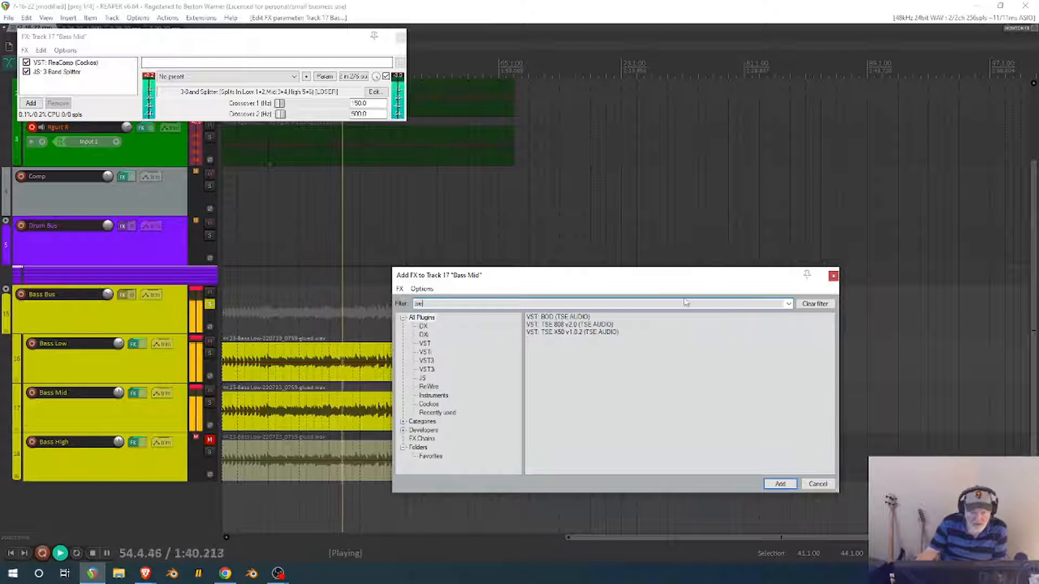
{"action": "double_click", "coordinate": [562, 318]}
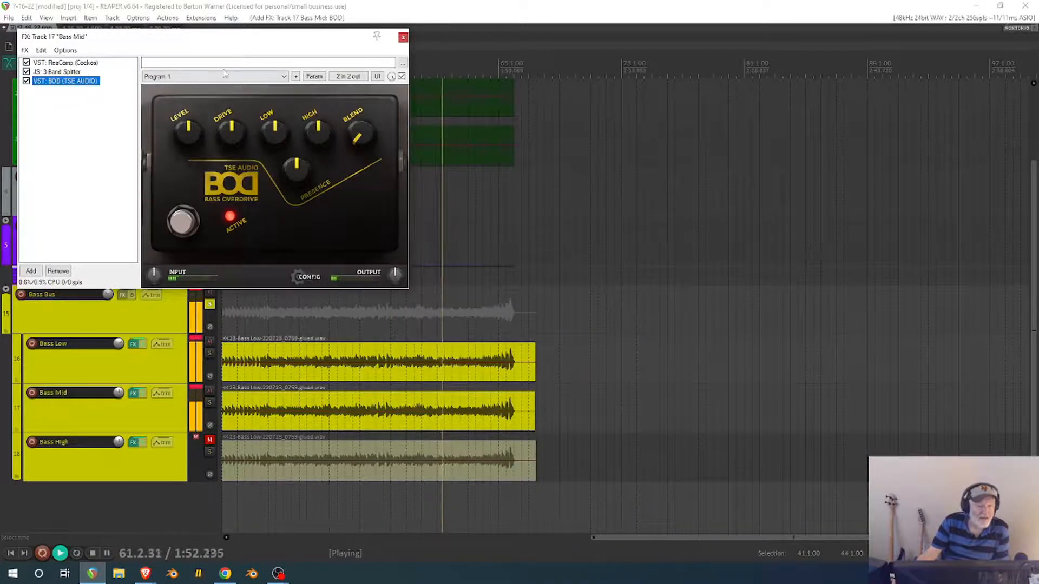
{"action": "left_click_drag", "start_coordinate": [186, 37], "coordinate": [528, 208]}
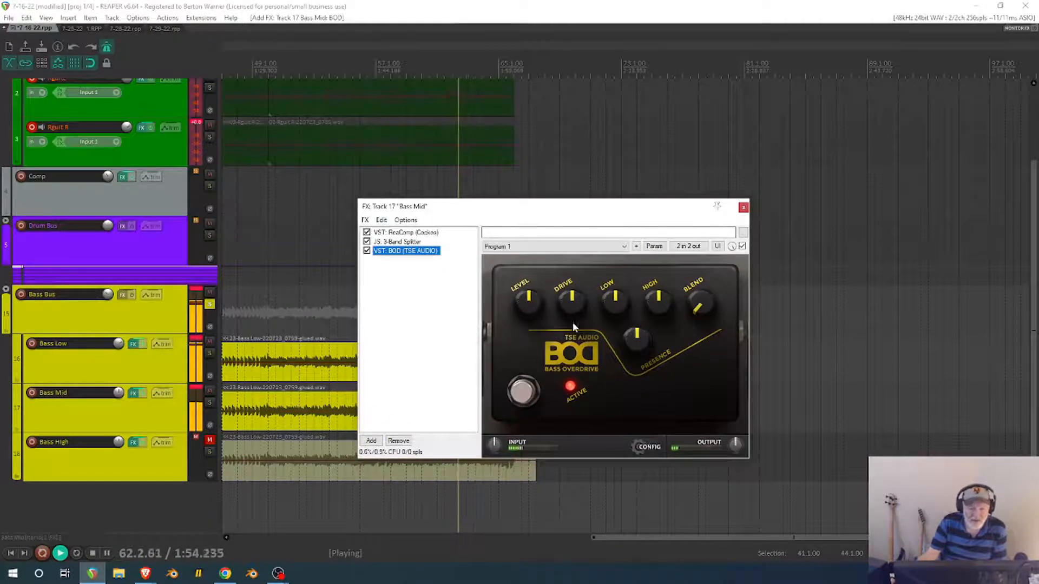
Raise BOD's Level, High and Presence knobs, turn Low well down, and restart playback from the beginning of the song.
{"action": "left_click_drag", "start_coordinate": [526, 312], "coordinate": [513, 290]}
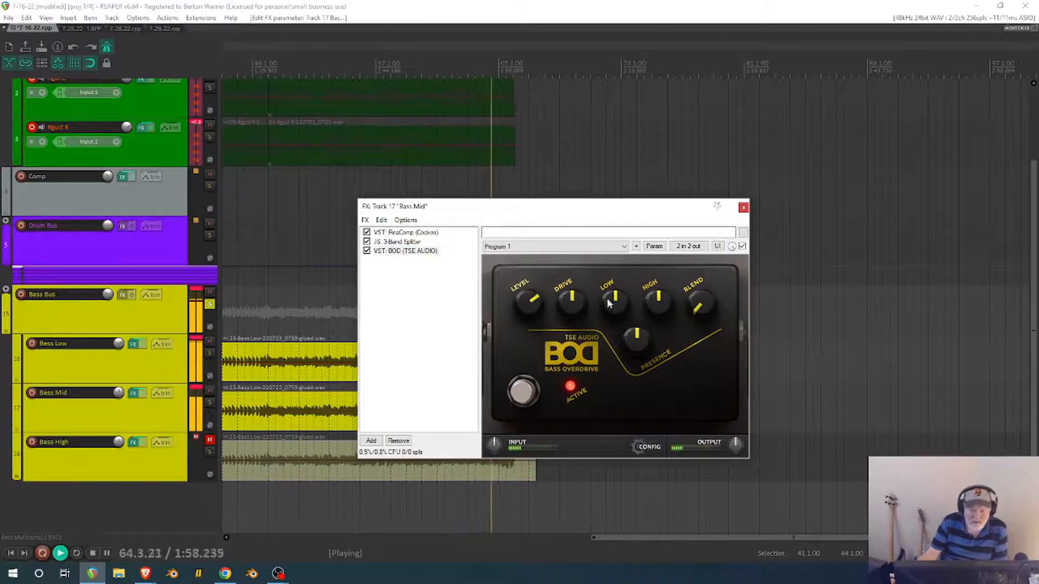
{"action": "left_click_drag", "start_coordinate": [608, 302], "coordinate": [611, 360]}
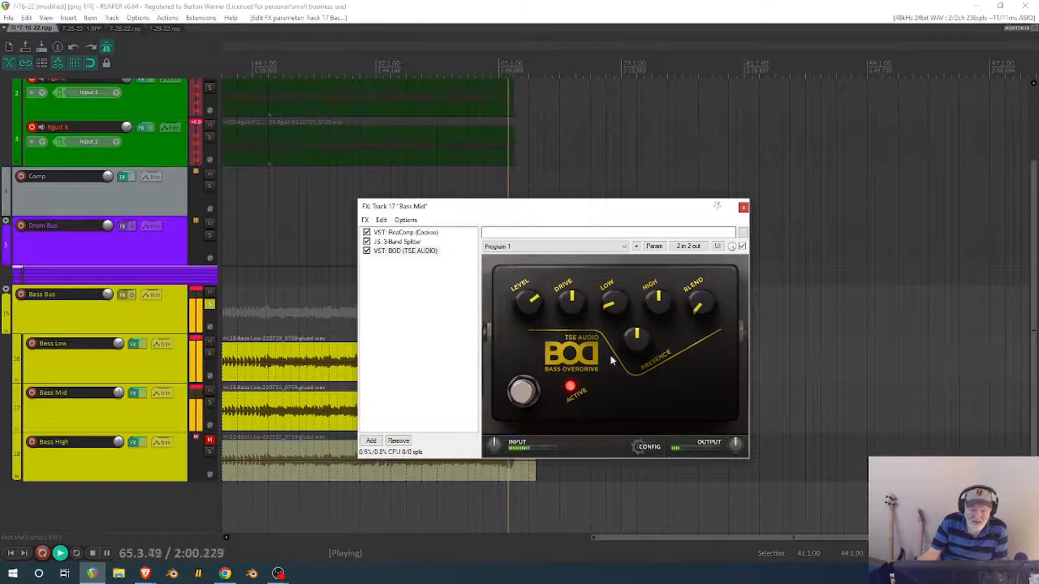
{"action": "left_click_drag", "start_coordinate": [646, 308], "coordinate": [645, 295]}
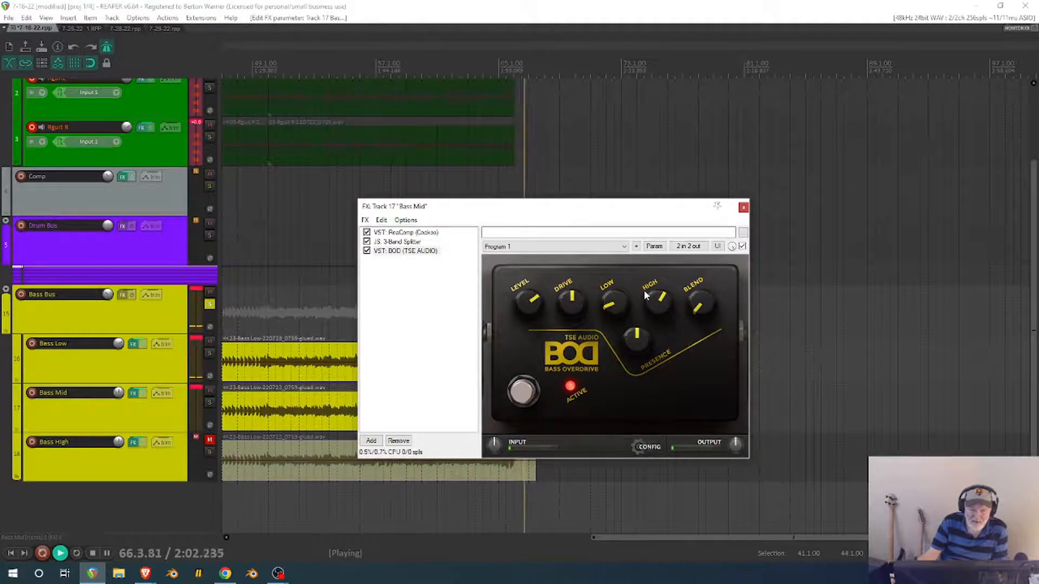
{"action": "mouse_move", "coordinate": [628, 340]}
{"action": "left_mouse_down"}
{"action": "mouse_move", "coordinate": [630, 319]}
{"action": "mouse_move", "coordinate": [631, 331]}
{"action": "left_mouse_up"}
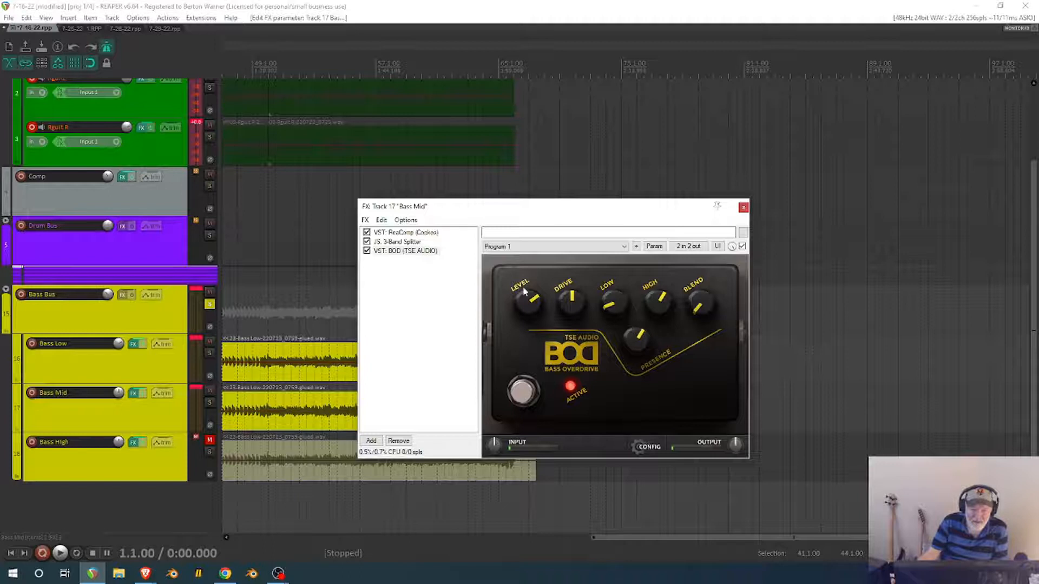
{"action": "left_click", "coordinate": [60, 553]}
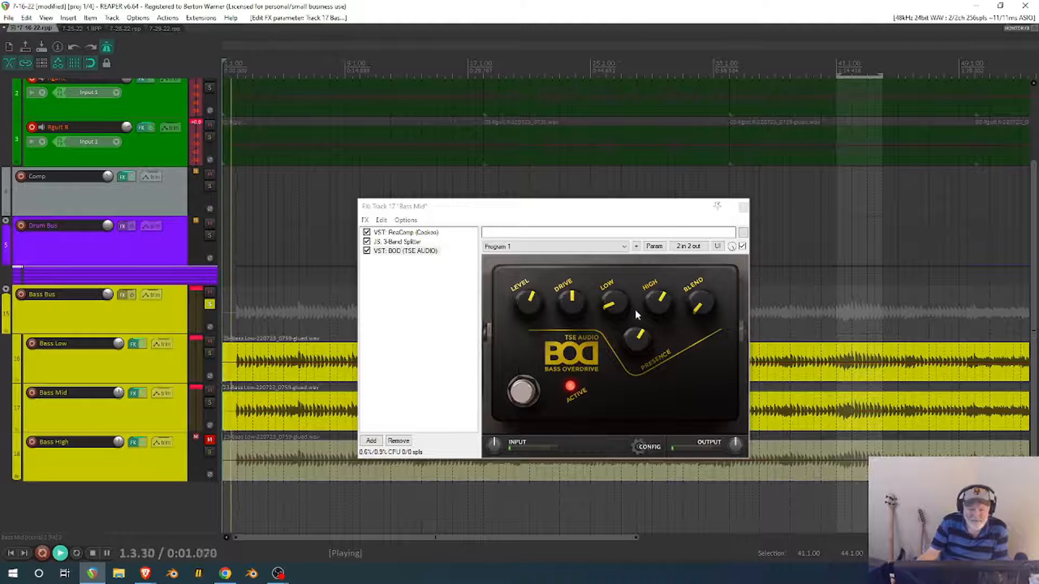
{"action": "mouse_move", "coordinate": [656, 302]}
{"action": "left_mouse_down"}
{"action": "mouse_move", "coordinate": [648, 287]}
{"action": "mouse_move", "coordinate": [648, 297]}
{"action": "left_mouse_up"}
{"action": "left_click_drag", "start_coordinate": [636, 337], "coordinate": [615, 324]}
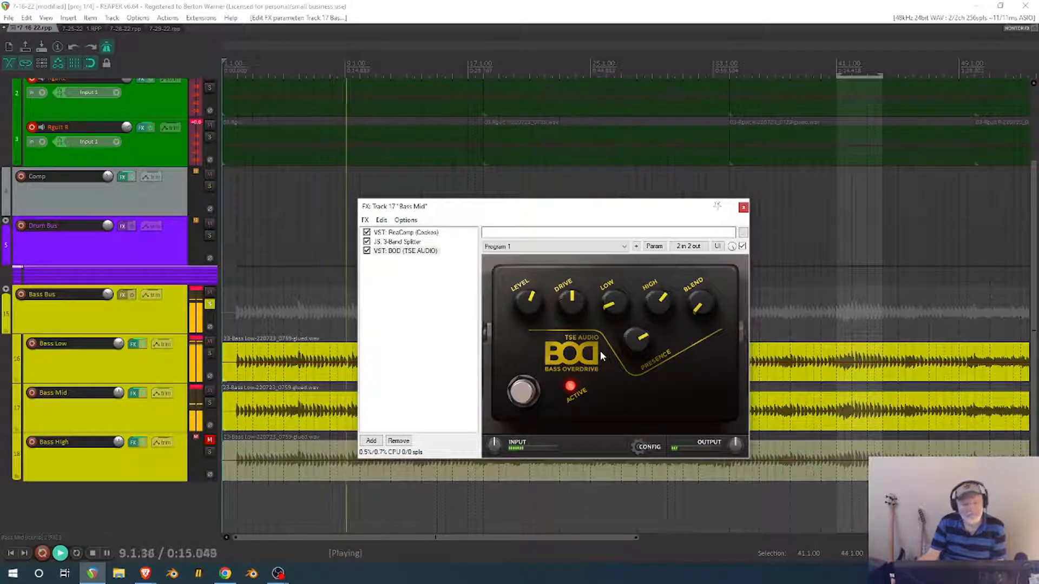
Add the VST aIR Impulse Loader after BOD and load the SC-AMPGBass-Carnitas impulse from the AMPG Bass Cabs folder.
{"action": "right_click", "coordinate": [394, 279]}
{"action": "left_click", "coordinate": [487, 236]}
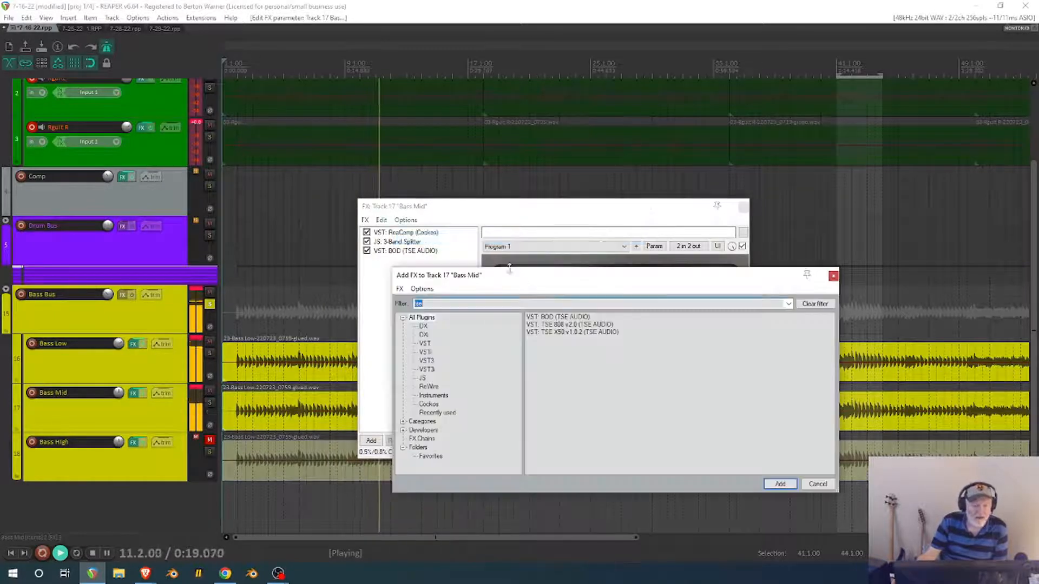
{"action": "type", "text": "air"}
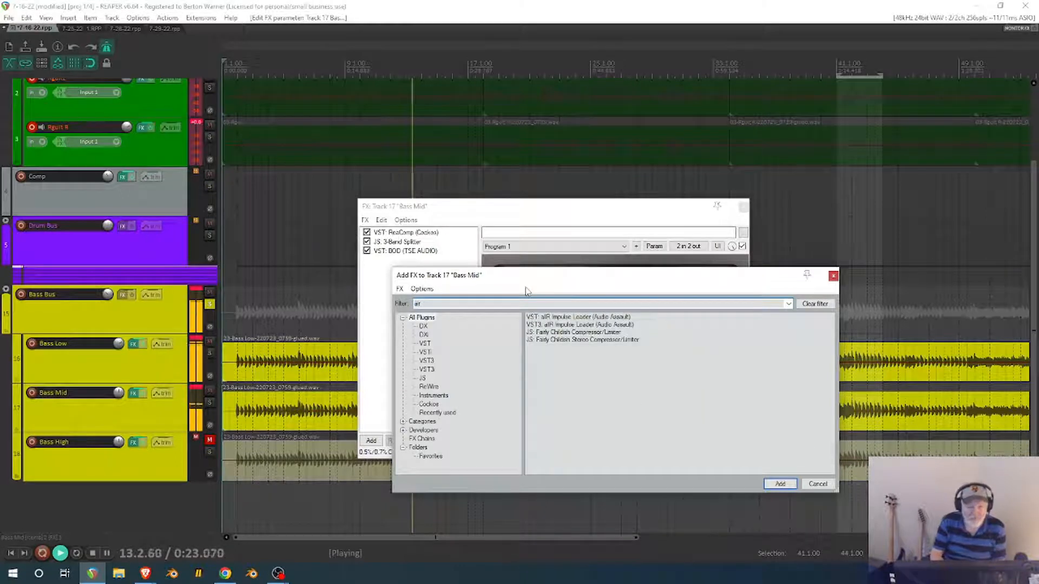
{"action": "double_click", "coordinate": [577, 318]}
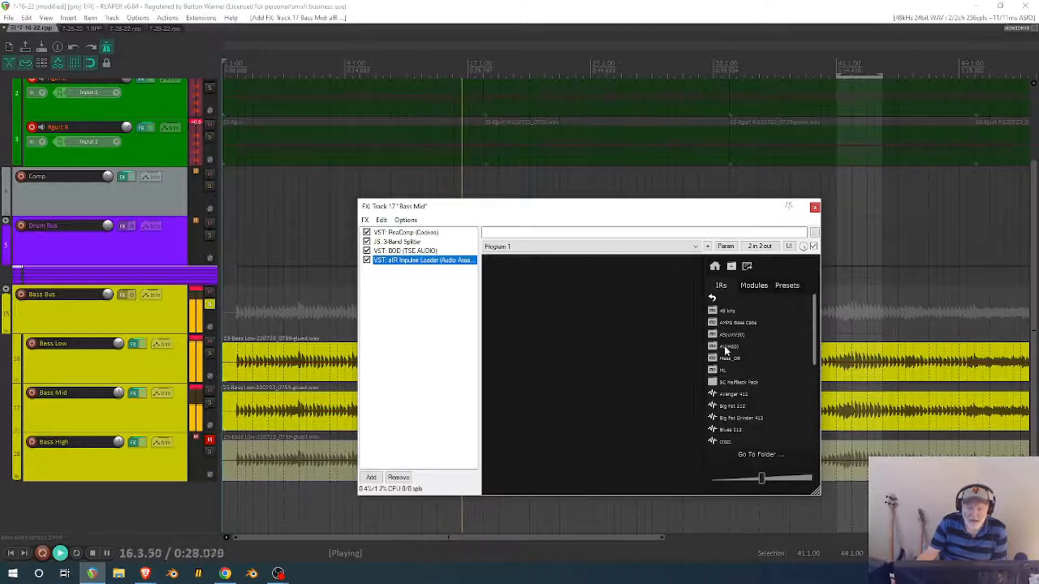
{"action": "left_click", "coordinate": [729, 323]}
{"action": "left_click", "coordinate": [717, 324]}
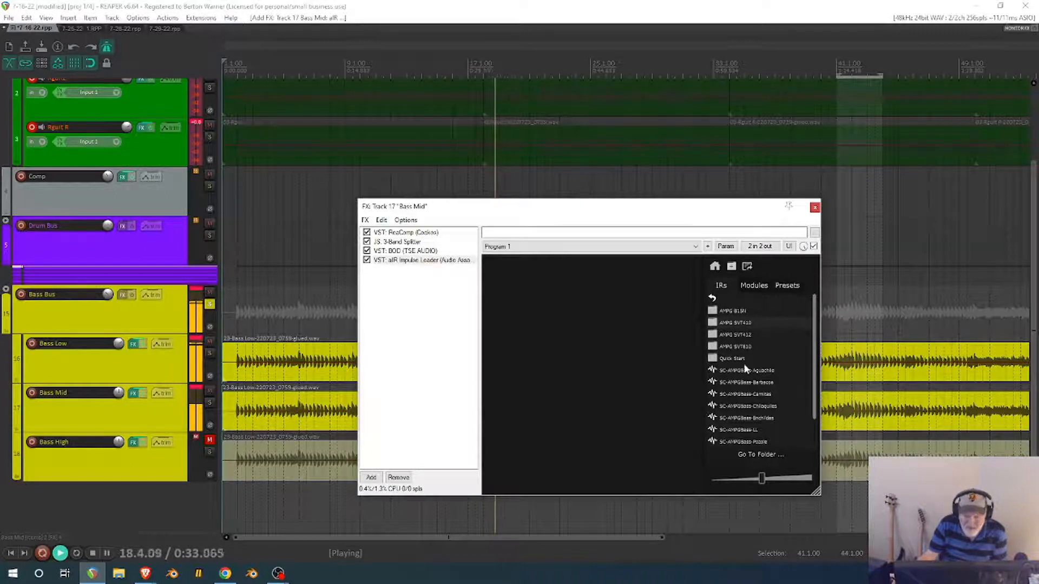
{"action": "left_click_drag", "start_coordinate": [740, 395], "coordinate": [538, 282]}
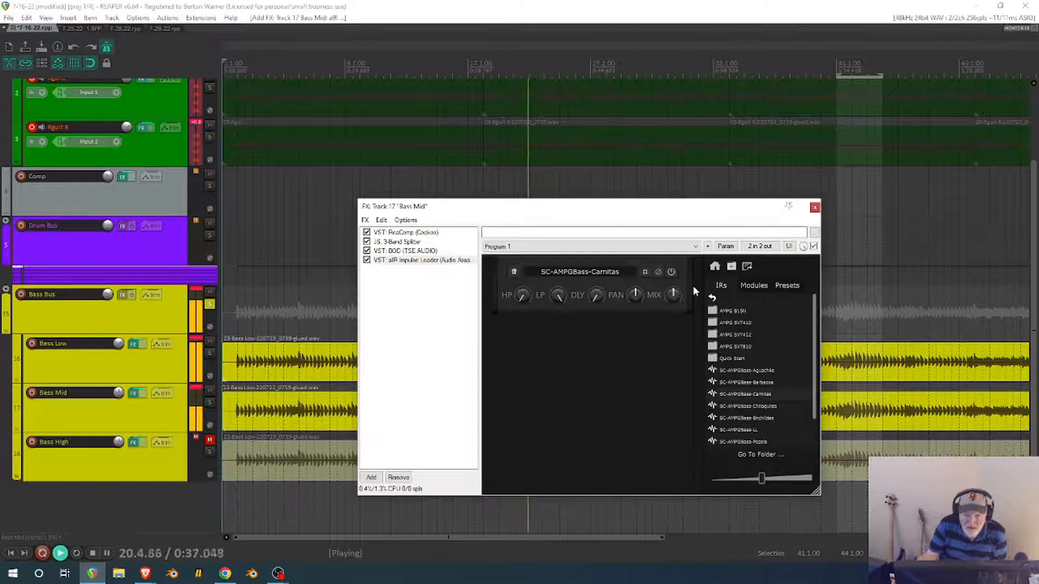
Add a Normaliser module below the cabinet impulse and turn its Normalise knob down.
{"action": "left_click", "coordinate": [756, 285]}
{"action": "left_click_drag", "start_coordinate": [722, 440], "coordinate": [543, 369]}
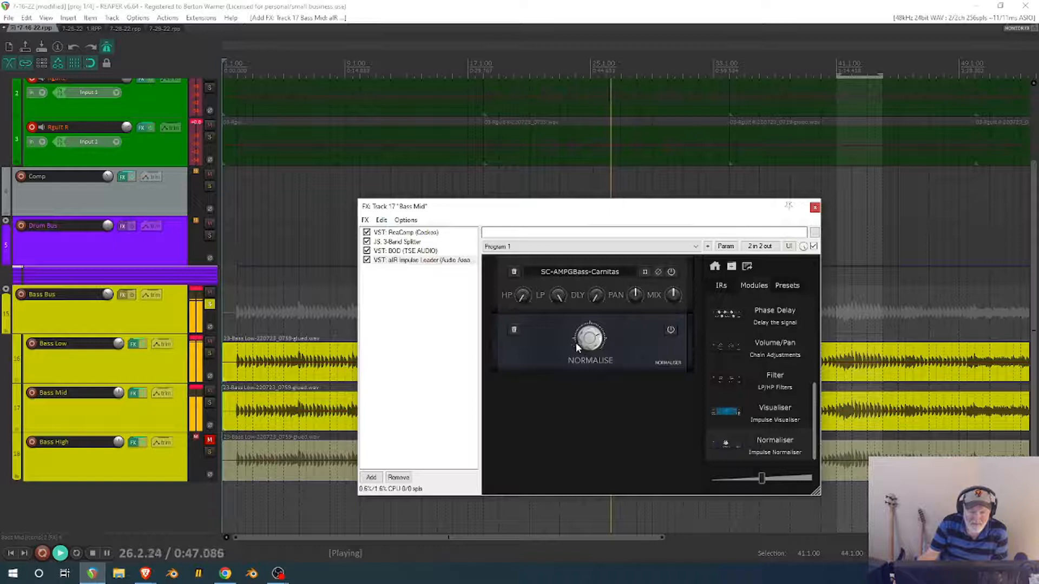
{"action": "left_click_drag", "start_coordinate": [588, 338], "coordinate": [577, 384]}
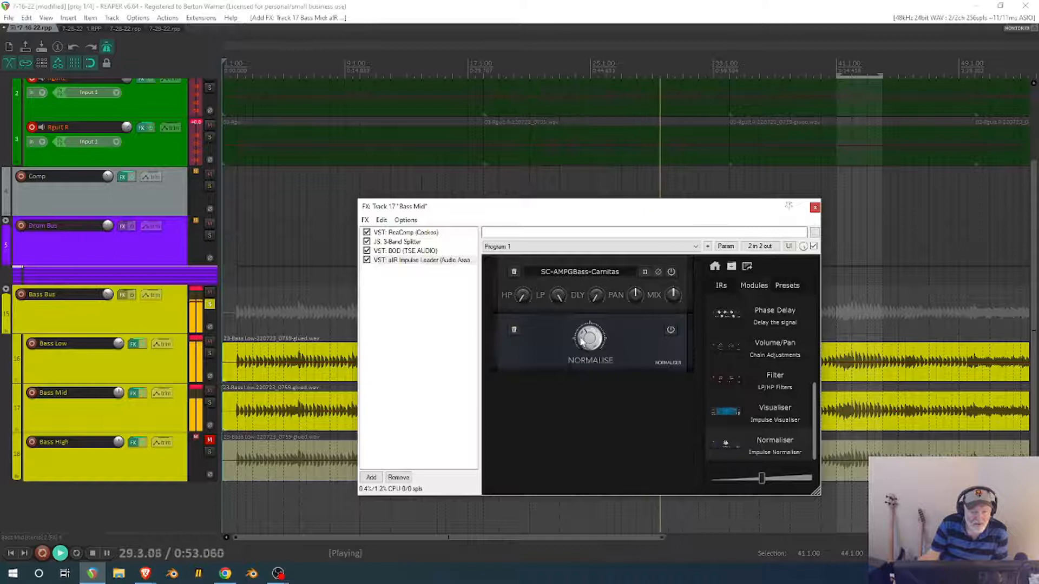
Raise the BOD overdrive's Drive knob in the Bass Mid chain, listen to it, and close the effect windows.
{"action": "double_click", "coordinate": [406, 251]}
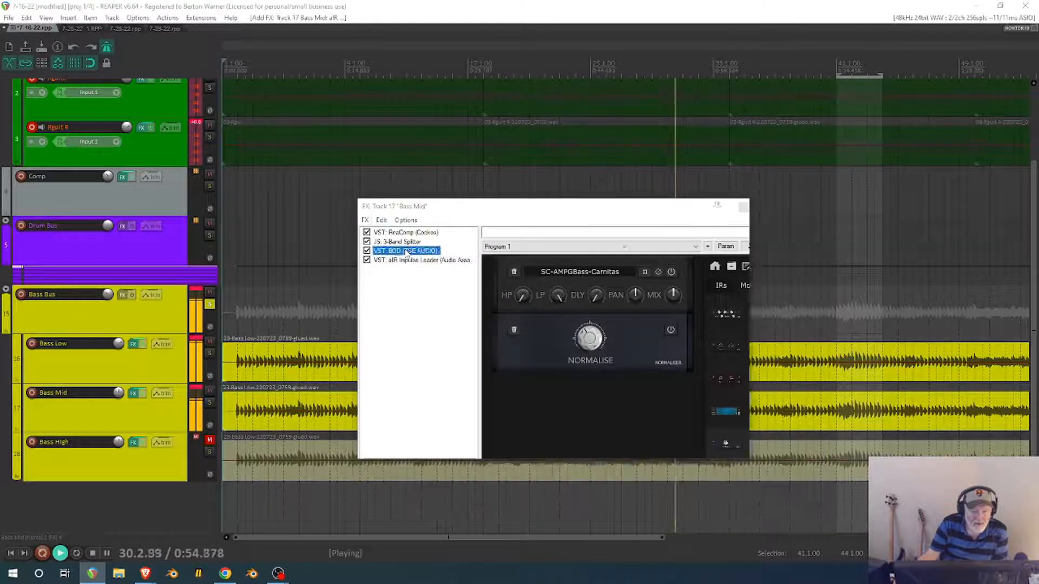
{"action": "left_click_drag", "start_coordinate": [459, 305], "coordinate": [453, 270]}
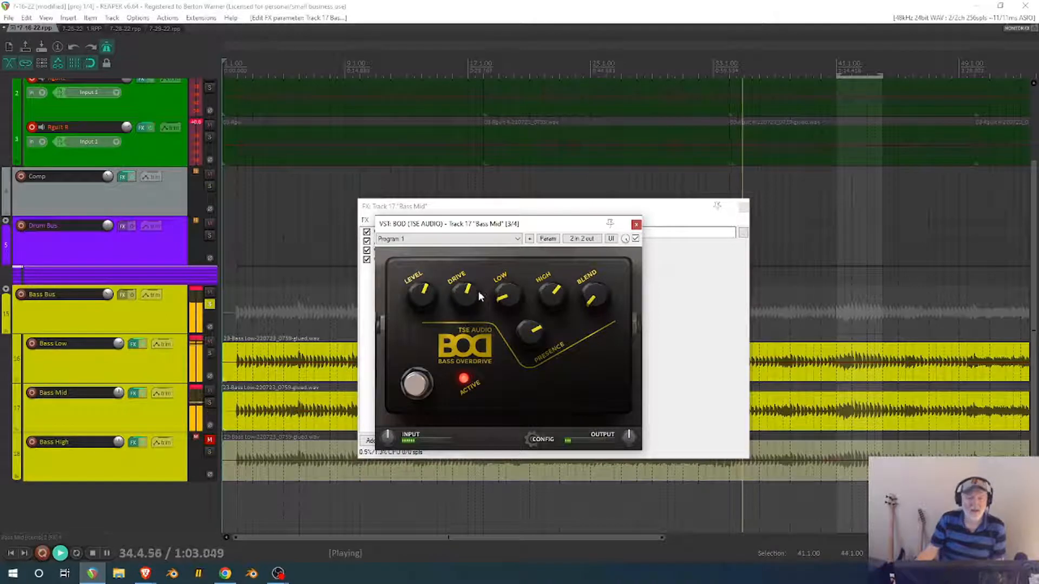
{"action": "left_click", "coordinate": [635, 224]}
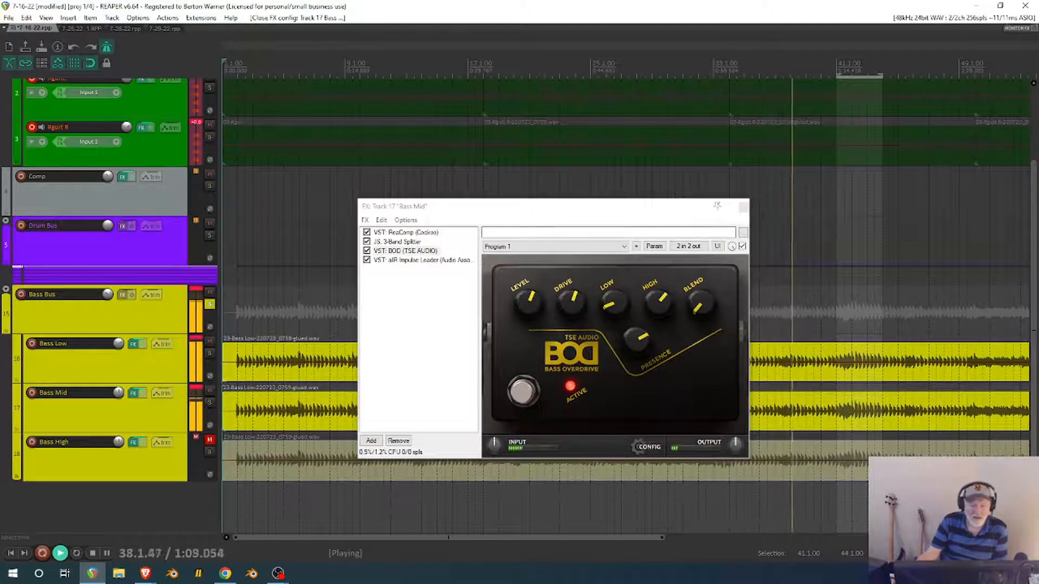
{"action": "left_click", "coordinate": [743, 208]}
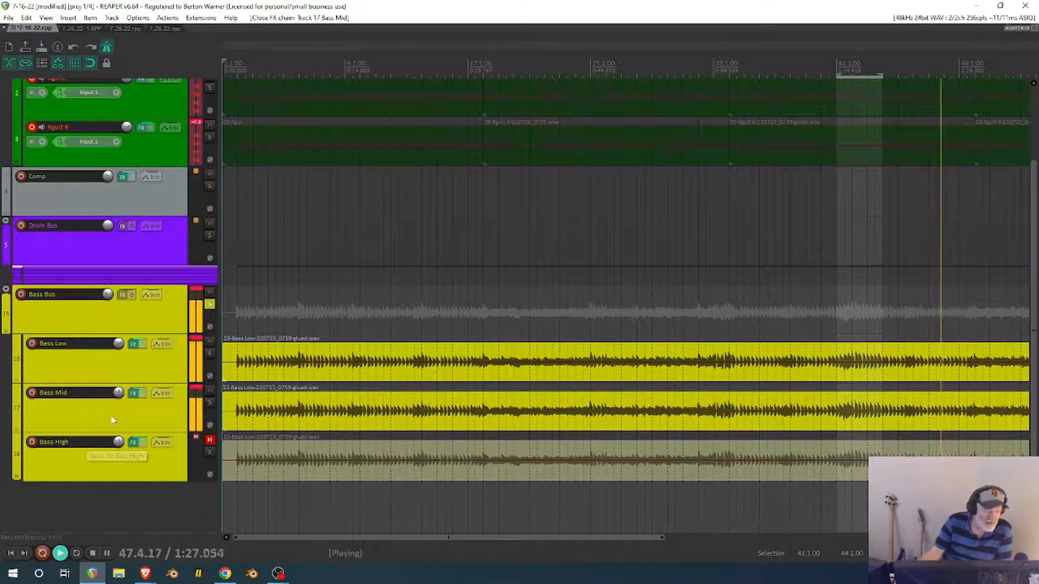
Bring up the Bass High effect chain, unmute Bass High in the mixer, and lower its fader to about -10 dB.
{"action": "left_click", "coordinate": [134, 443]}
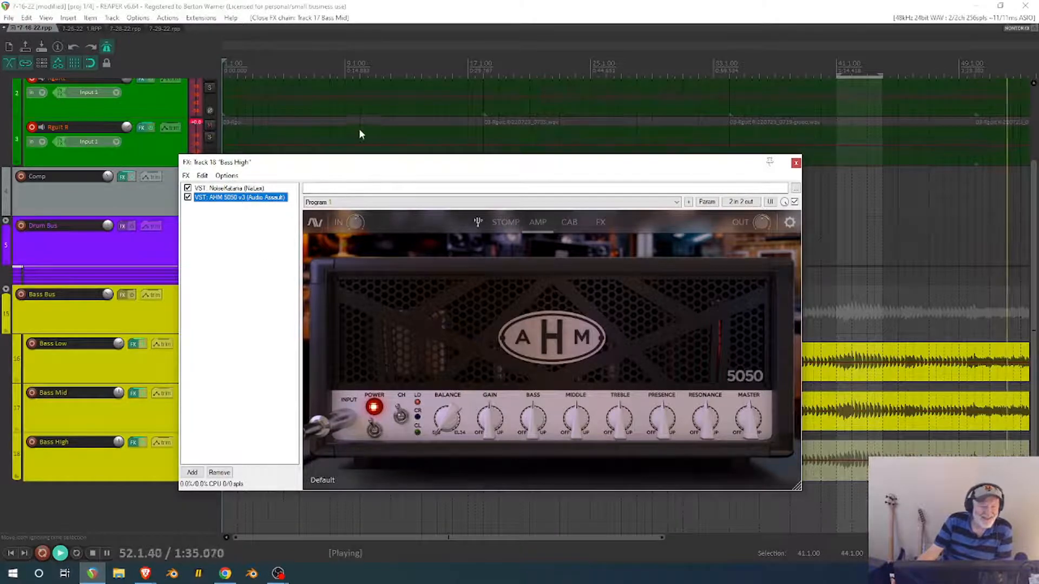
{"action": "left_click_drag", "start_coordinate": [360, 166], "coordinate": [377, 99]}
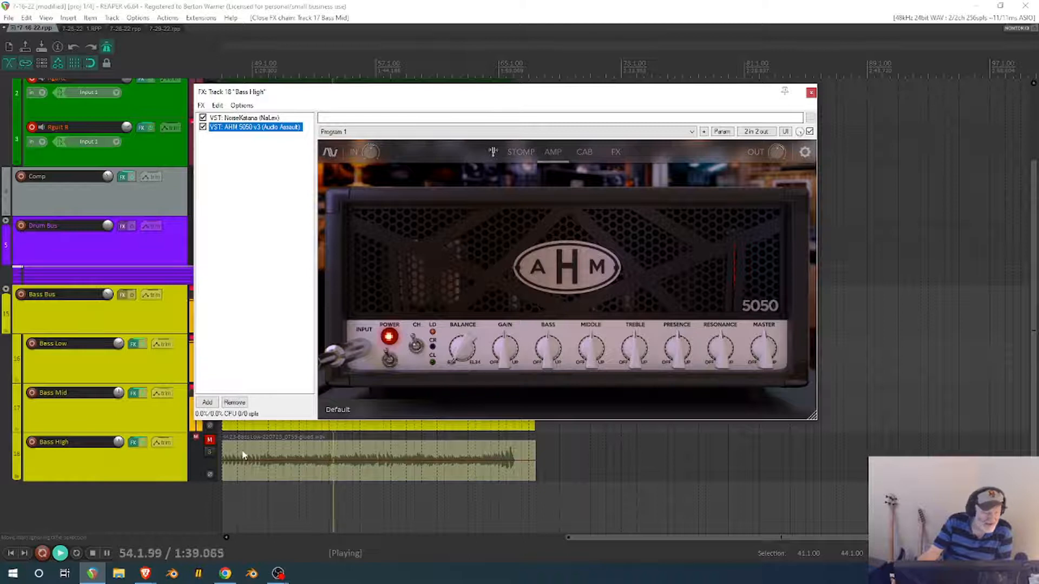
{"action": "left_click", "coordinate": [141, 452]}
{"action": "left_click_drag", "start_coordinate": [1038, 232], "coordinate": [7, 162]}
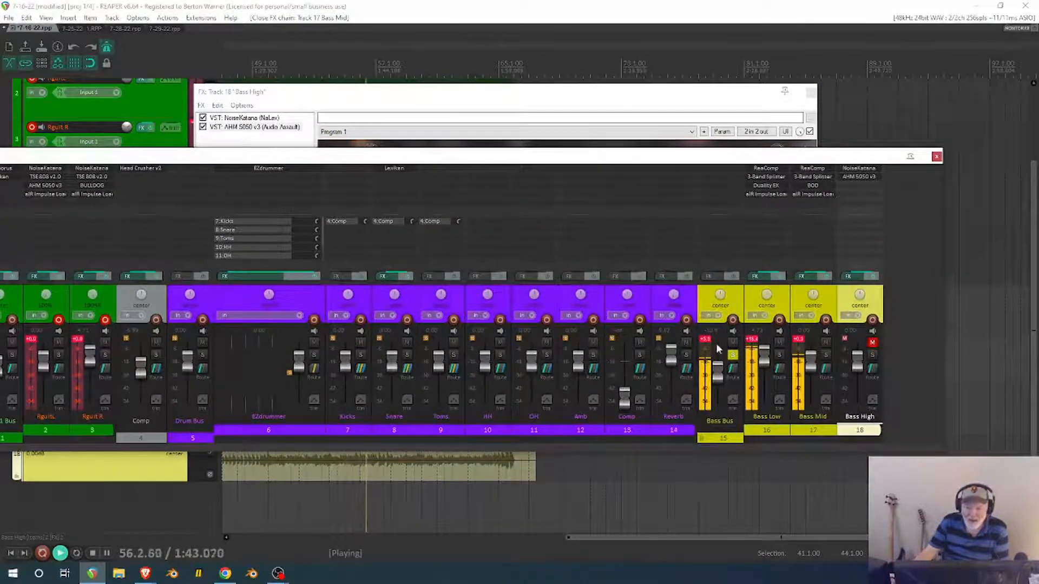
{"action": "left_click", "coordinate": [872, 344]}
{"action": "left_click_drag", "start_coordinate": [857, 364], "coordinate": [855, 374]}
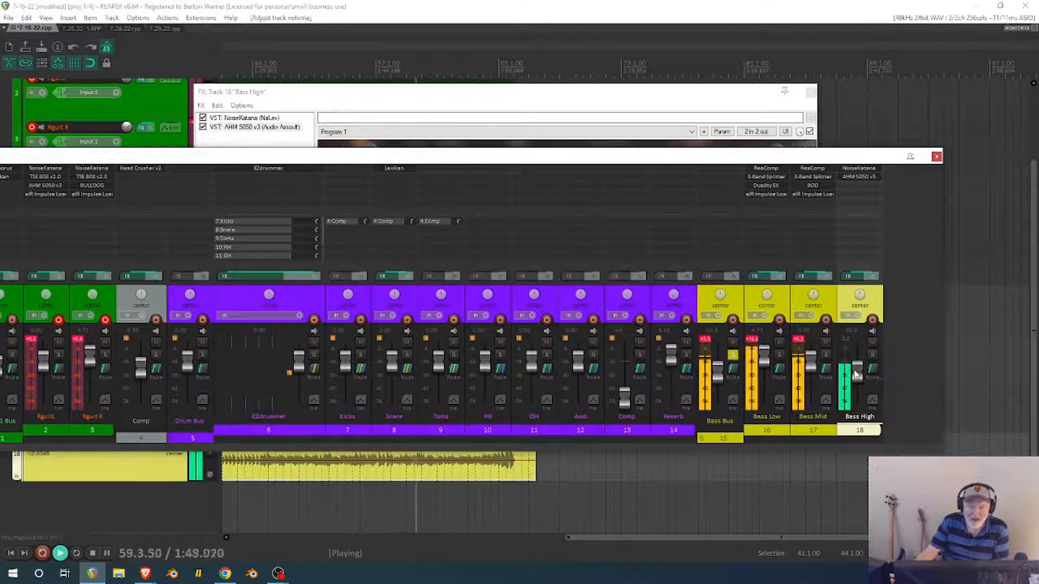
{"action": "left_click_drag", "start_coordinate": [335, 157], "coordinate": [1038, 249]}
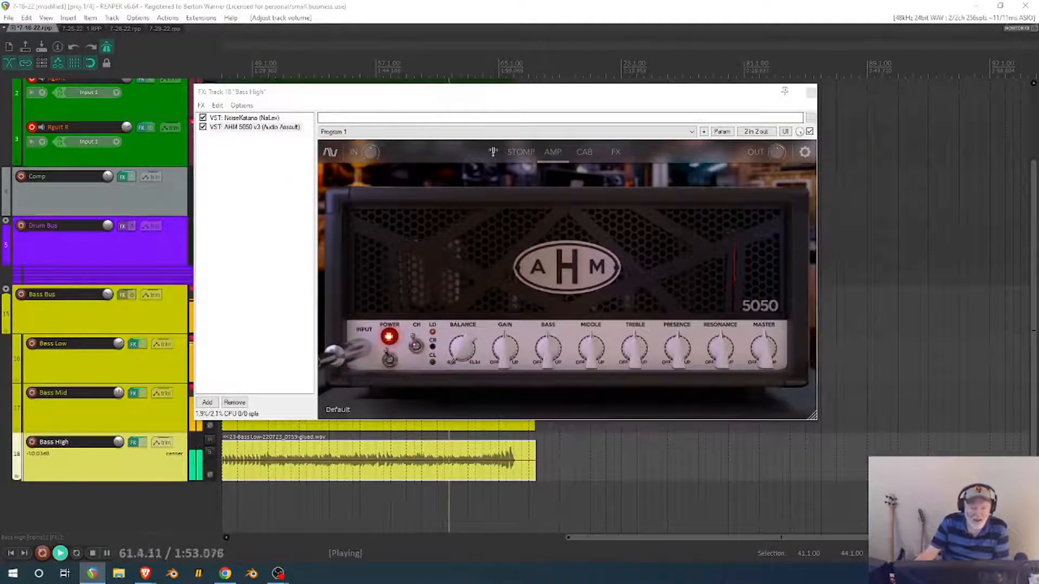
Turn the AHM 5050's Bass down and its Middle and Treble up, restart playback from the beginning, and close the chain.
{"action": "left_click_drag", "start_coordinate": [543, 339], "coordinate": [547, 346]}
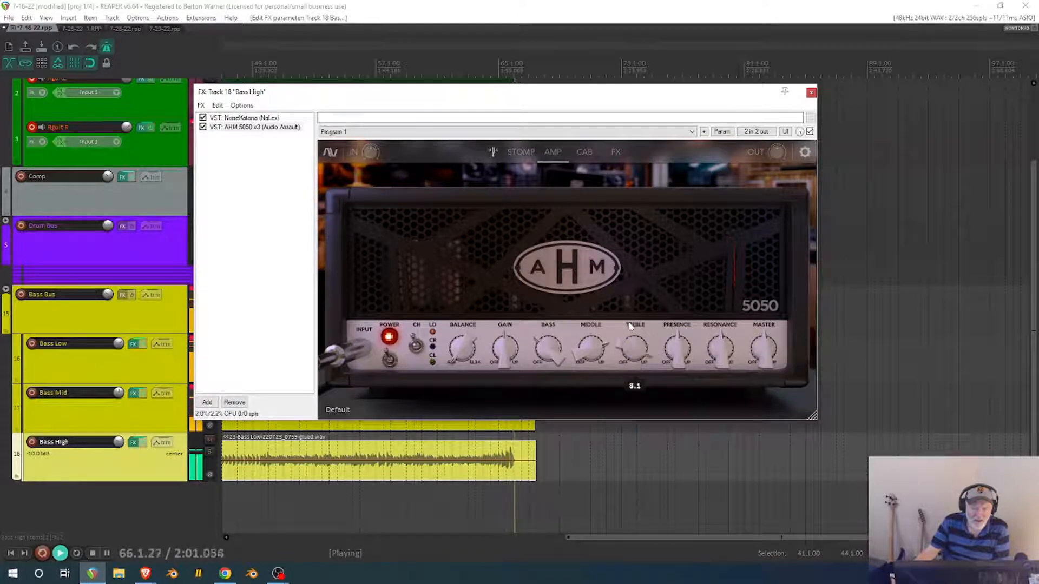
{"action": "key", "text": "space"}
{"action": "left_click", "coordinate": [57, 554]}
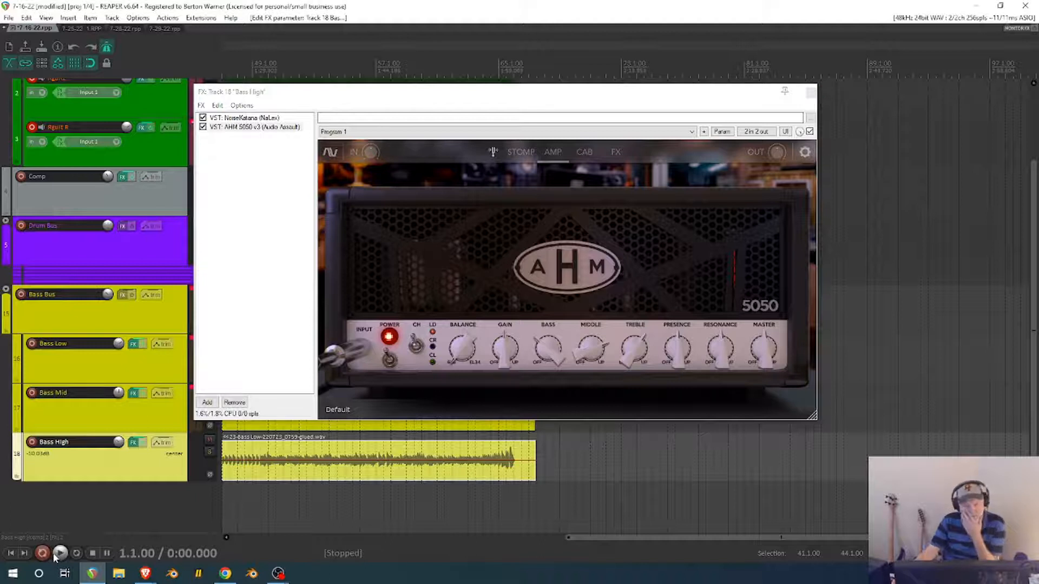
{"action": "left_click", "coordinate": [54, 553]}
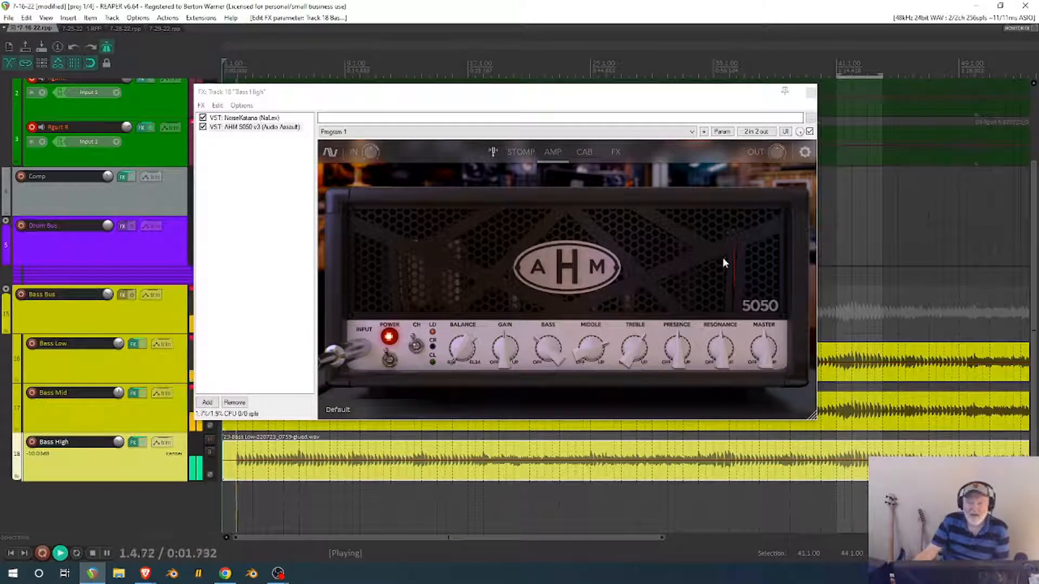
{"action": "left_click", "coordinate": [812, 93]}
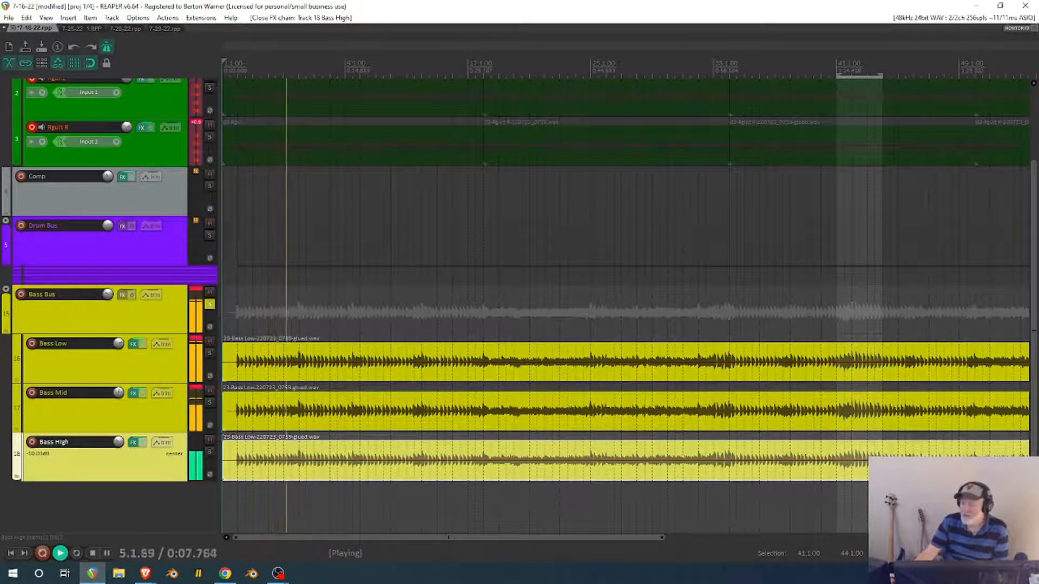
Pull the Bass High and Bass Mid faders fully down to hear Bass Low alone, and bring both back up into balance.
{"action": "key", "text": "ctrl+m"}
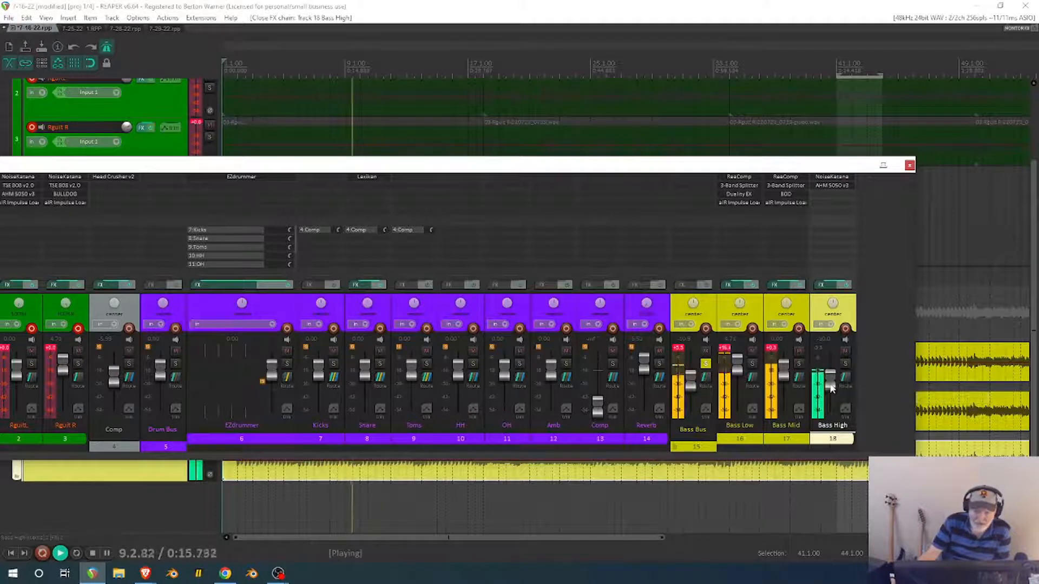
{"action": "left_click_drag", "start_coordinate": [831, 411], "coordinate": [784, 361]}
{"action": "left_click_drag", "start_coordinate": [784, 359], "coordinate": [831, 417]}
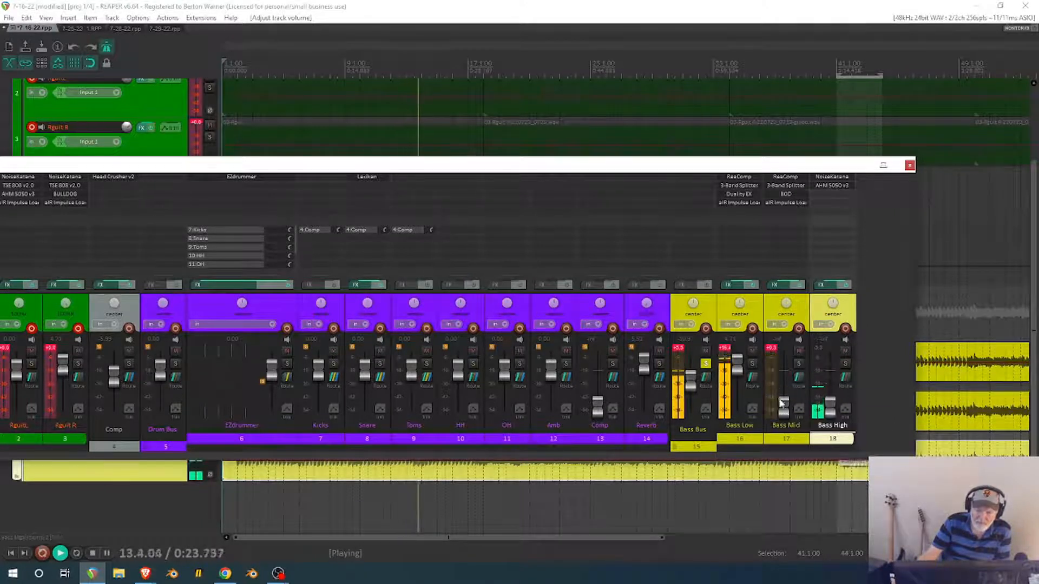
{"action": "left_click_drag", "start_coordinate": [739, 369], "coordinate": [739, 370]}
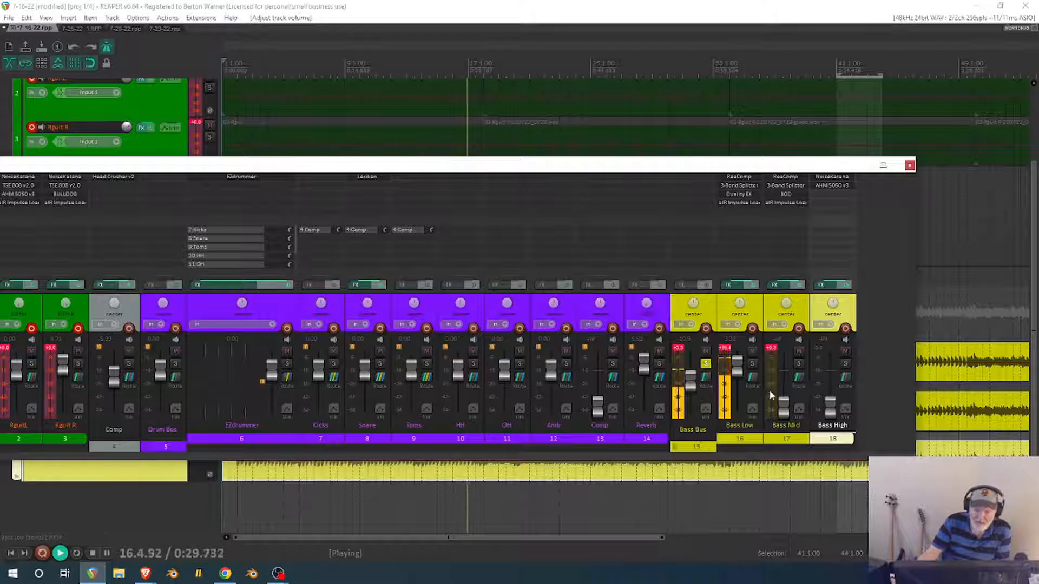
{"action": "left_click_drag", "start_coordinate": [785, 405], "coordinate": [786, 374]}
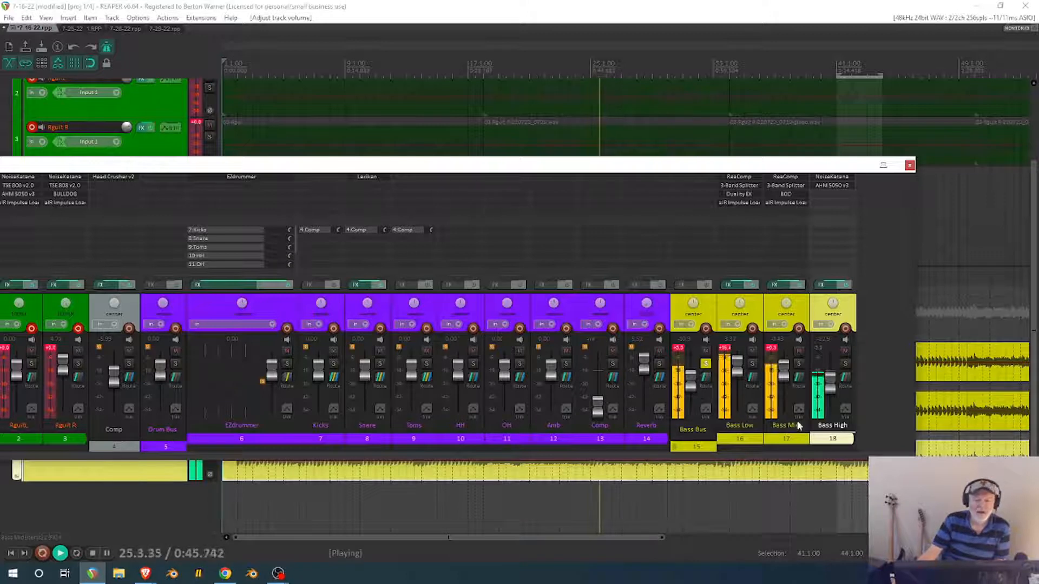
Unsolo the Bass Bus with its fader at about -6.46 dB in the full mix, and disarm recording on both rhythm guitar tracks.
{"action": "left_click", "coordinate": [707, 365]}
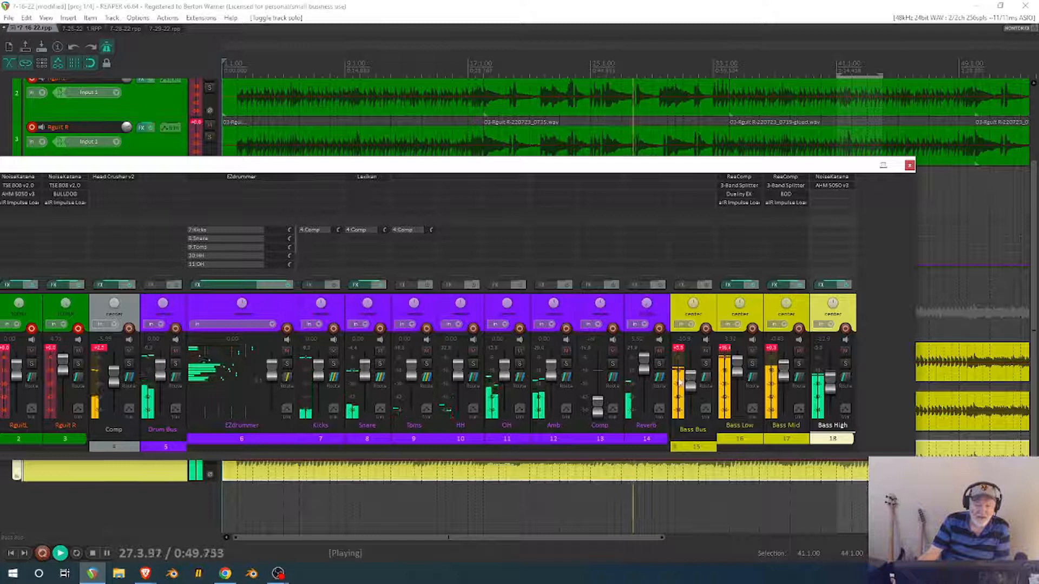
{"action": "mouse_move", "coordinate": [690, 382]}
{"action": "left_mouse_down"}
{"action": "mouse_move", "coordinate": [688, 372]}
{"action": "mouse_move", "coordinate": [691, 380]}
{"action": "left_mouse_up"}
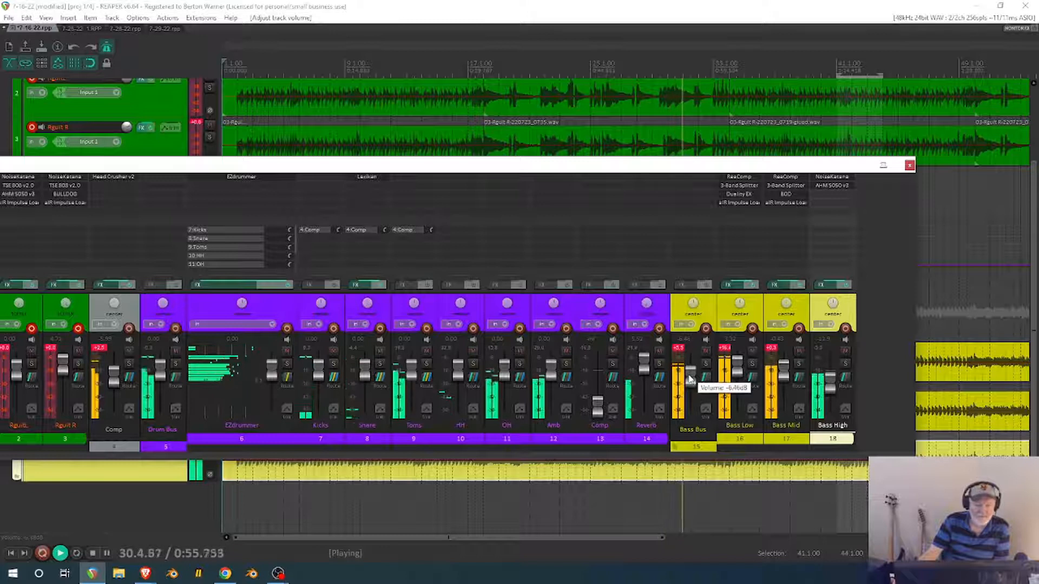
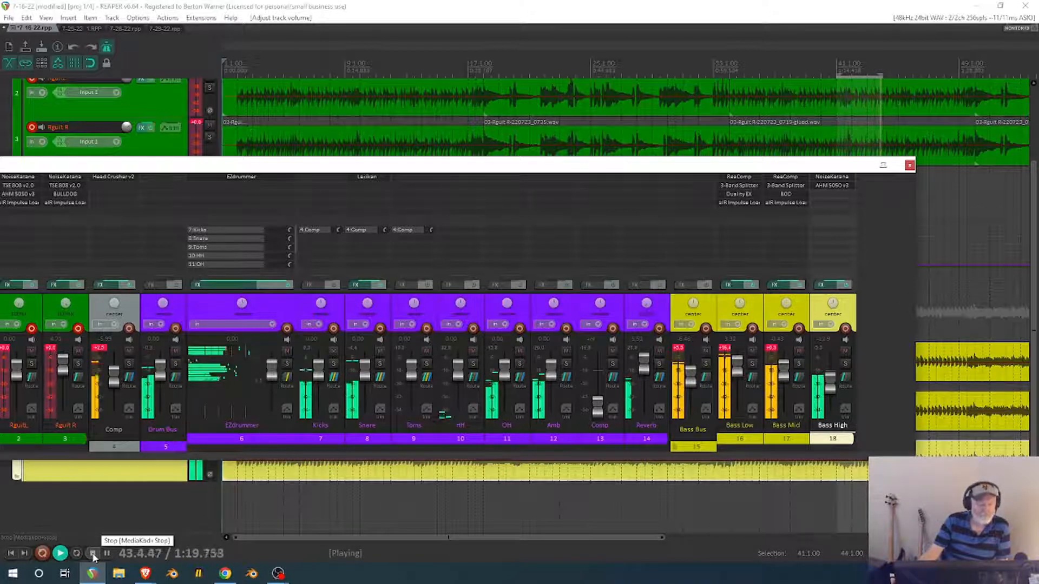
{"action": "left_click", "coordinate": [32, 329]}
{"action": "left_click", "coordinate": [78, 328]}
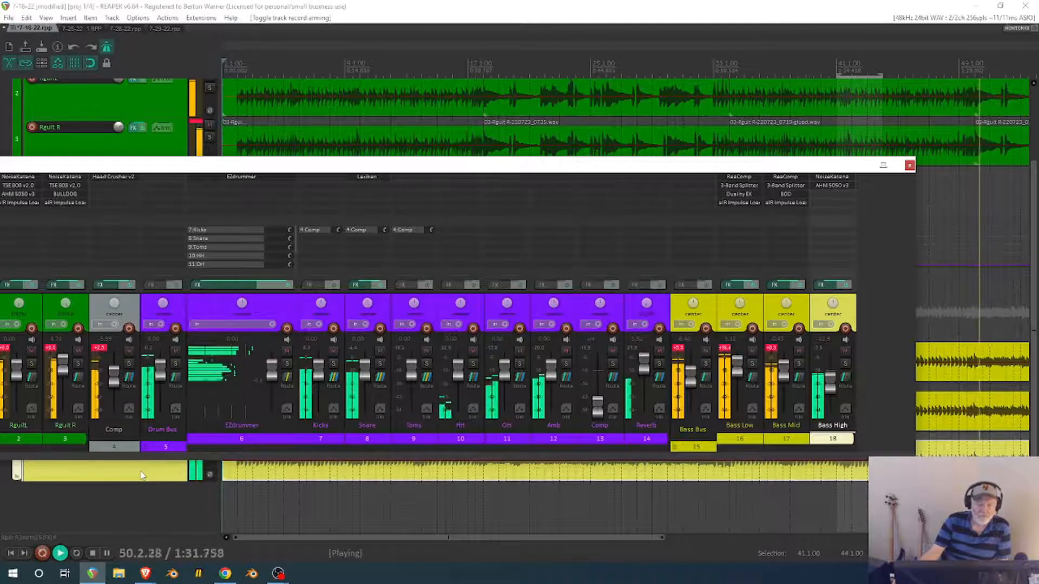
Raise the Rguit 1 Bus, Comp and Bass High faders and fine-tune the Drum Bus and Bass Bus levels during playback.
{"action": "left_click_drag", "start_coordinate": [135, 166], "coordinate": [229, 165]}
{"action": "mouse_move", "coordinate": [63, 374]}
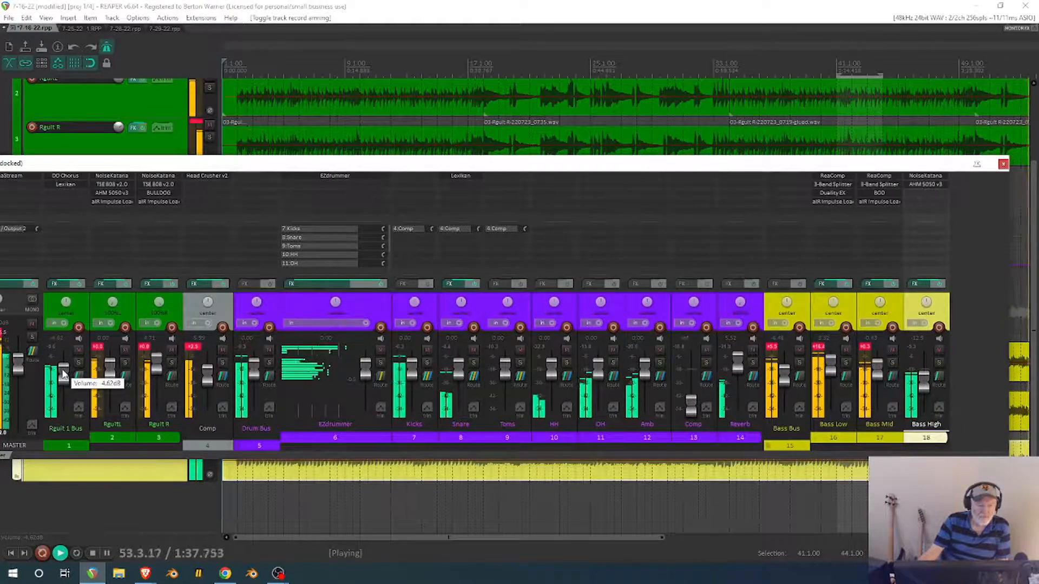
{"action": "left_click_drag", "start_coordinate": [63, 375], "coordinate": [64, 372]}
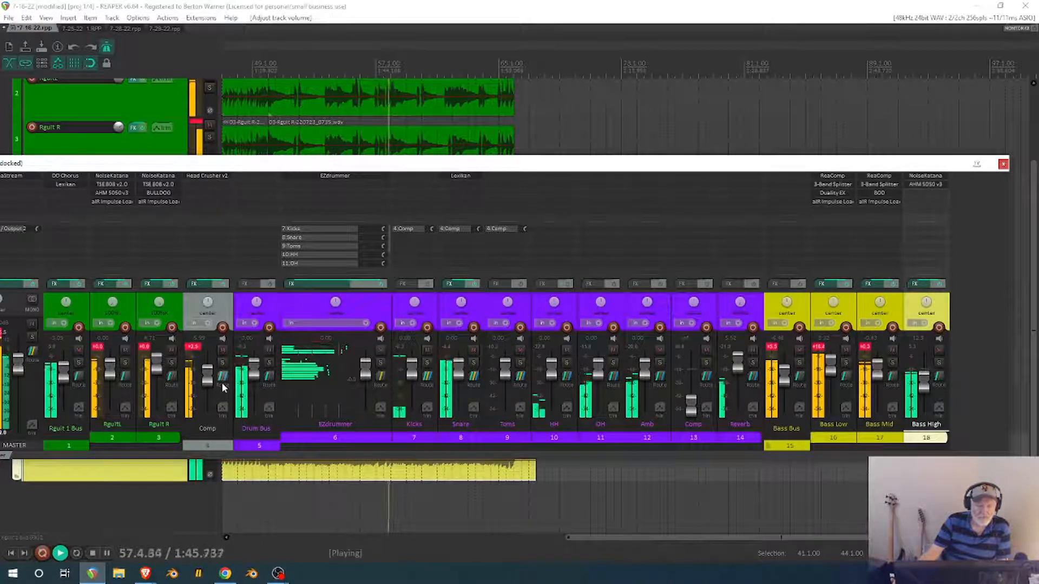
{"action": "left_click_drag", "start_coordinate": [209, 377], "coordinate": [254, 371]}
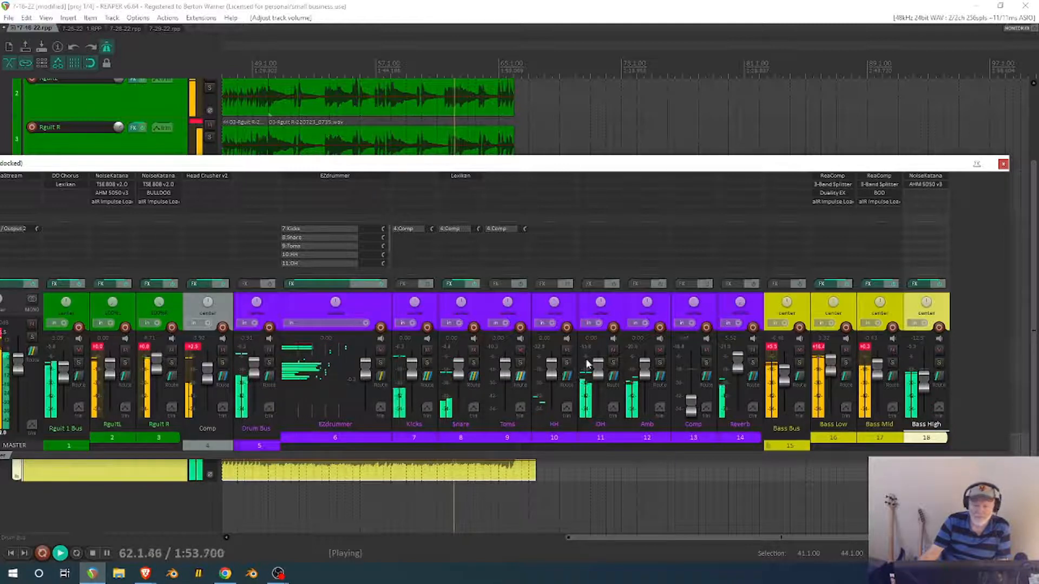
{"action": "left_click_drag", "start_coordinate": [786, 380], "coordinate": [786, 379]}
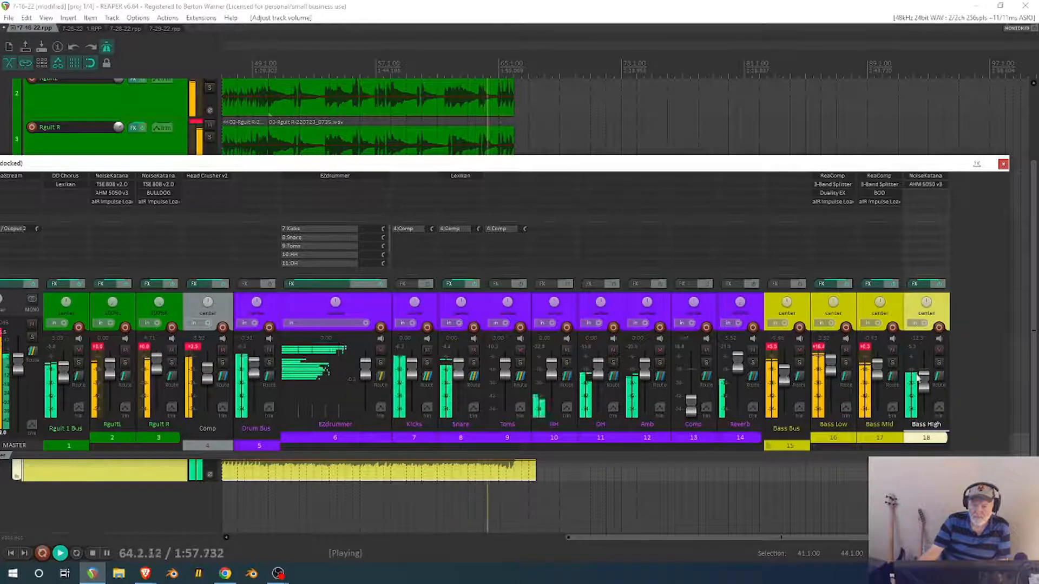
{"action": "left_click_drag", "start_coordinate": [928, 388], "coordinate": [926, 380]}
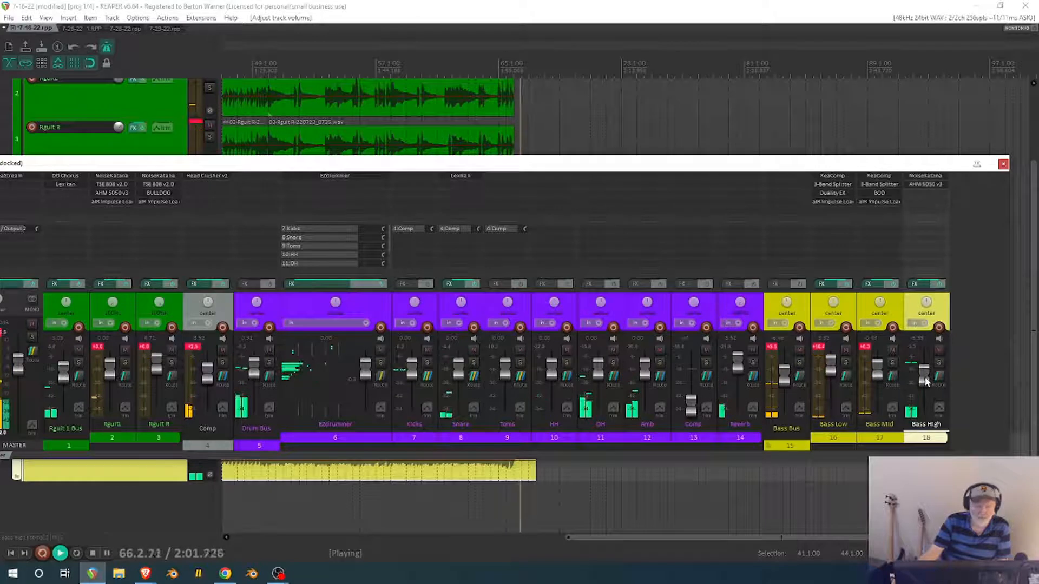
Replay the song from the beginning, raise Bass High slightly, and pull Bass Low fully down and back up to compare.
{"action": "left_click", "coordinate": [90, 553]}
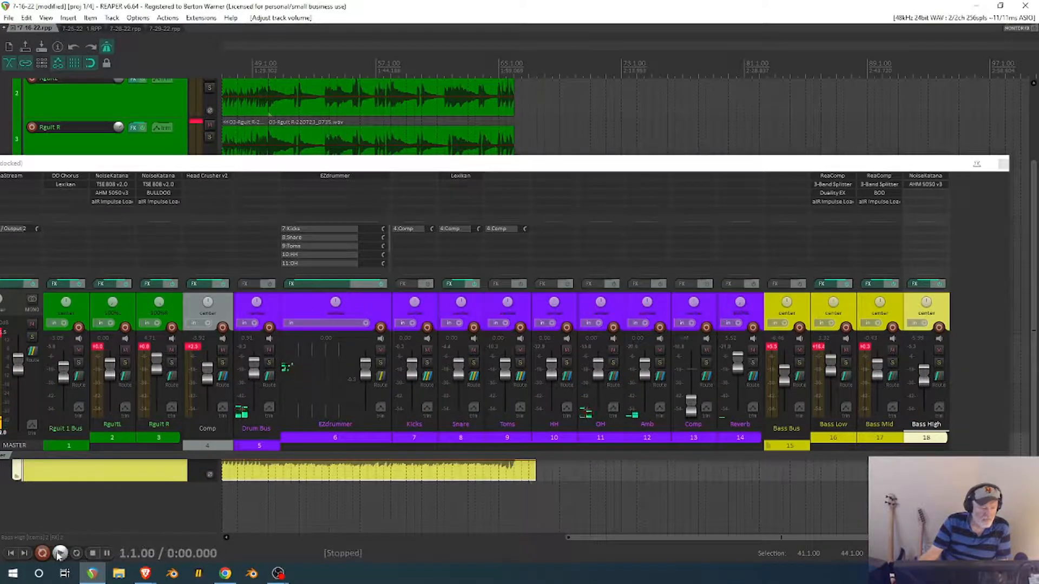
{"action": "key", "text": "space"}
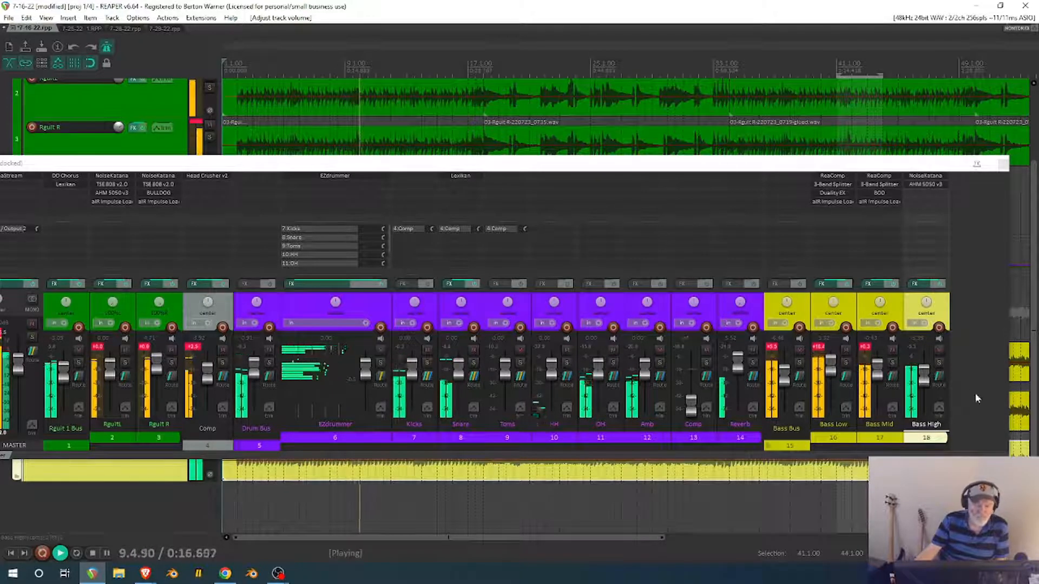
{"action": "left_click_drag", "start_coordinate": [927, 377], "coordinate": [823, 414]}
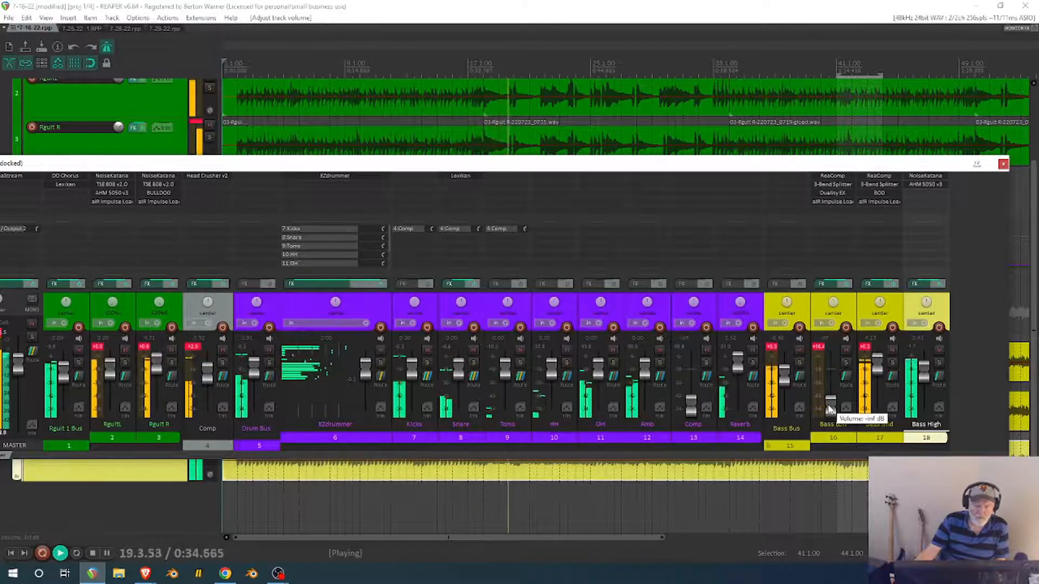
{"action": "left_click_drag", "start_coordinate": [830, 410], "coordinate": [831, 370]}
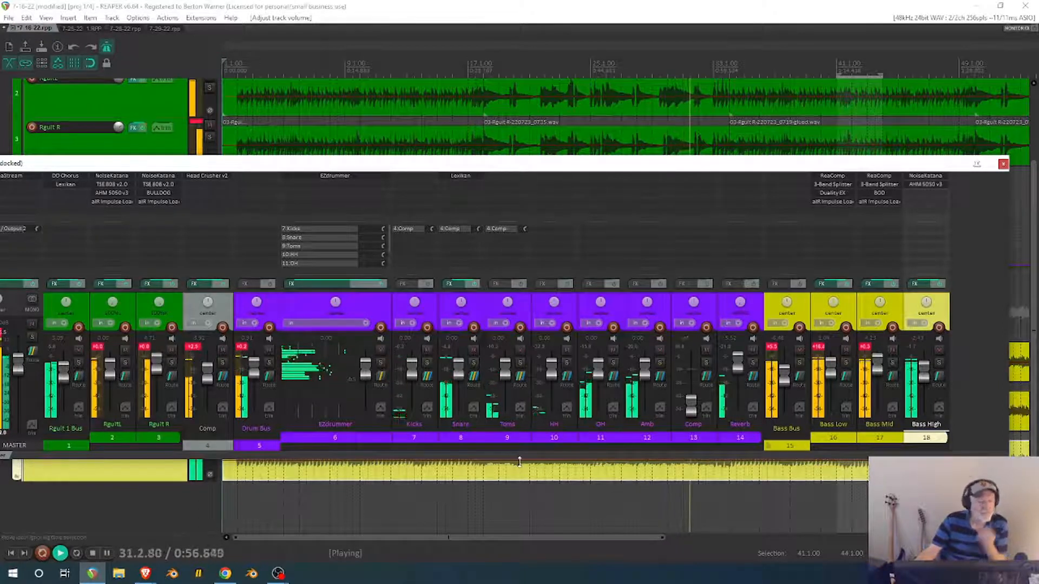
Stop playback, open the Master track's effect chain, and move the mixer clear of the effect window.
{"action": "left_click_drag", "start_coordinate": [302, 166], "coordinate": [357, 196]}
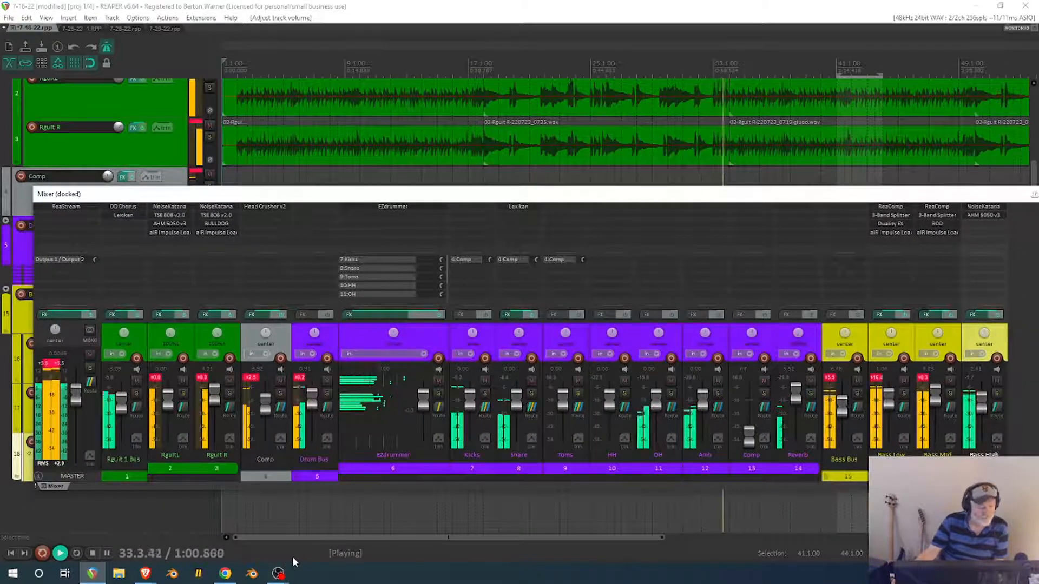
{"action": "left_click", "coordinate": [93, 553]}
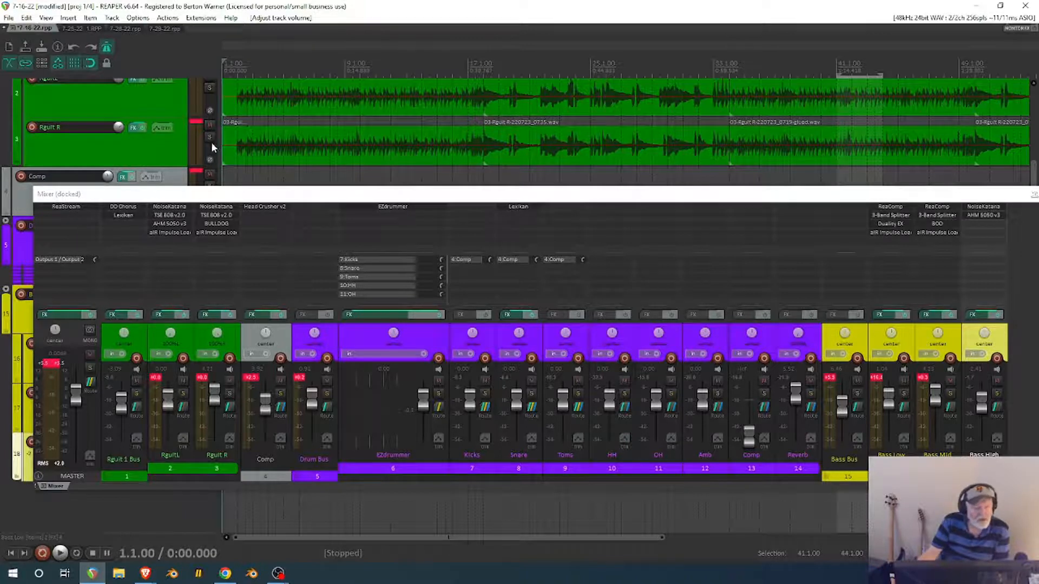
{"action": "left_click_drag", "start_coordinate": [182, 192], "coordinate": [180, 197]}
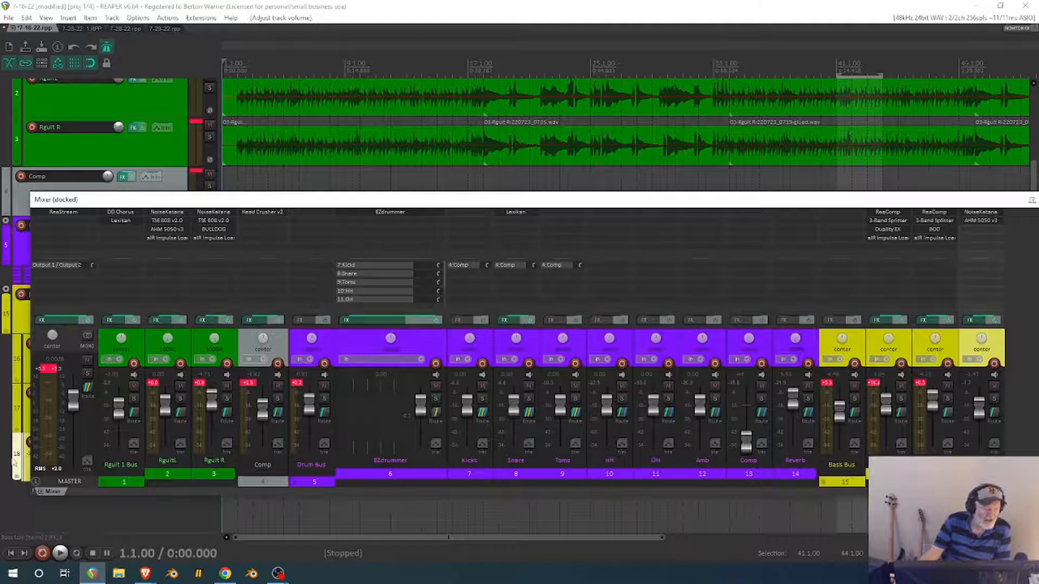
{"action": "left_click", "coordinate": [57, 321]}
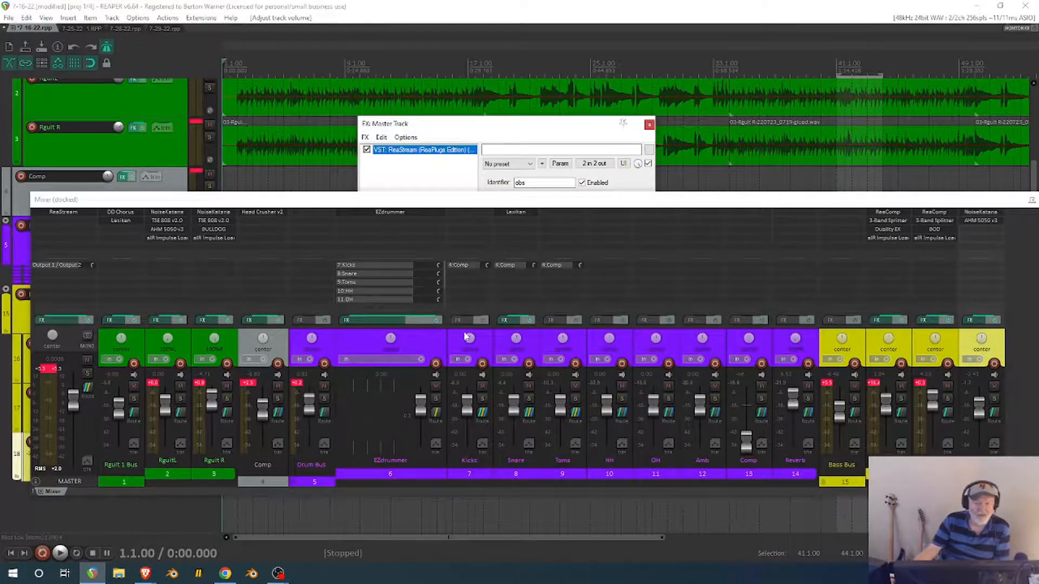
{"action": "left_click_drag", "start_coordinate": [524, 200], "coordinate": [527, 286]}
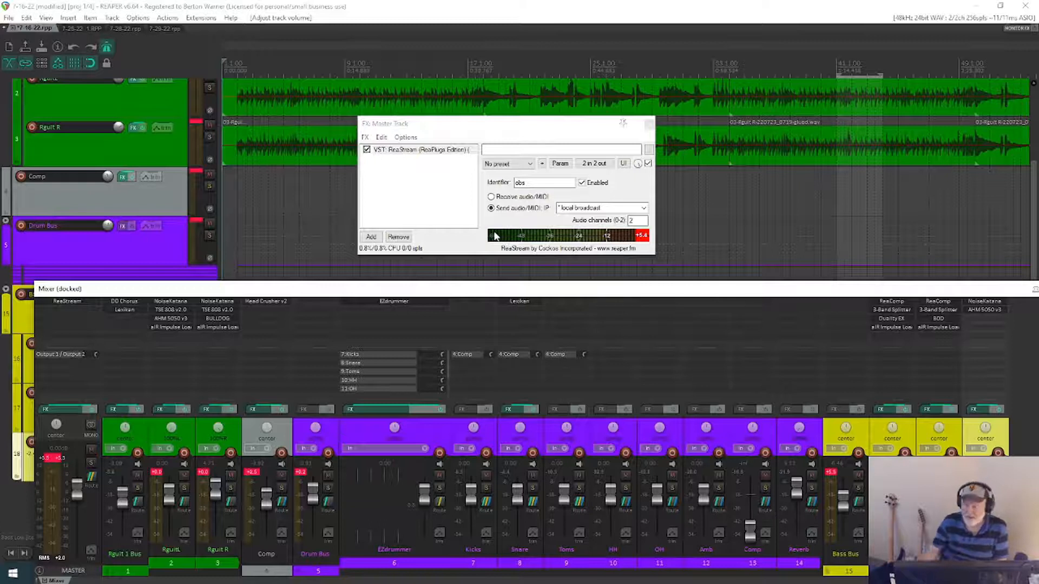
Search the plug-in list for "comp" and add VST: ReaXcomp (Cockos) to the Master track's effect chain.
{"action": "left_click", "coordinate": [390, 180]}
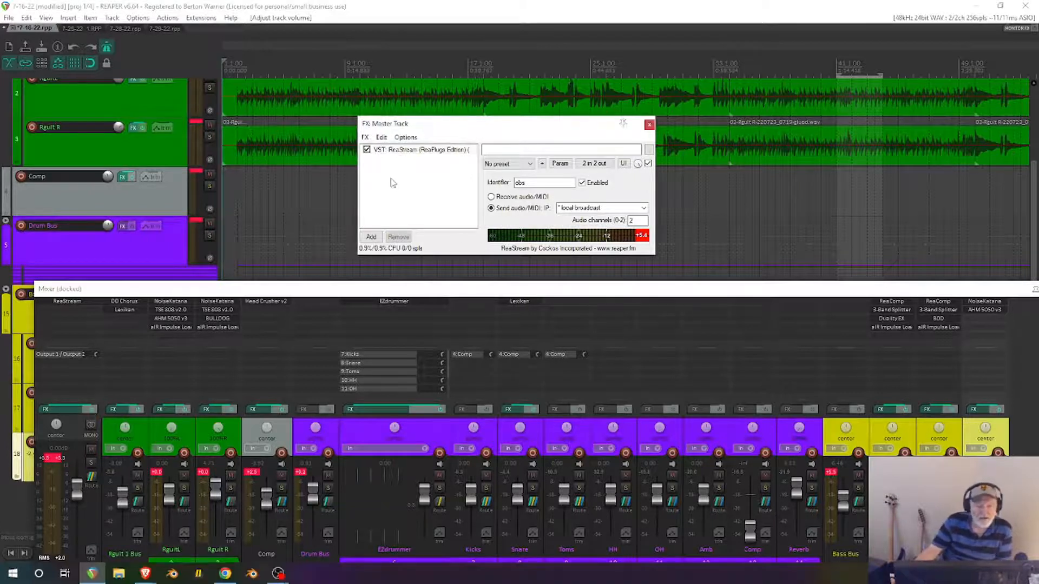
{"action": "right_click", "coordinate": [392, 181]}
{"action": "left_click", "coordinate": [416, 187]}
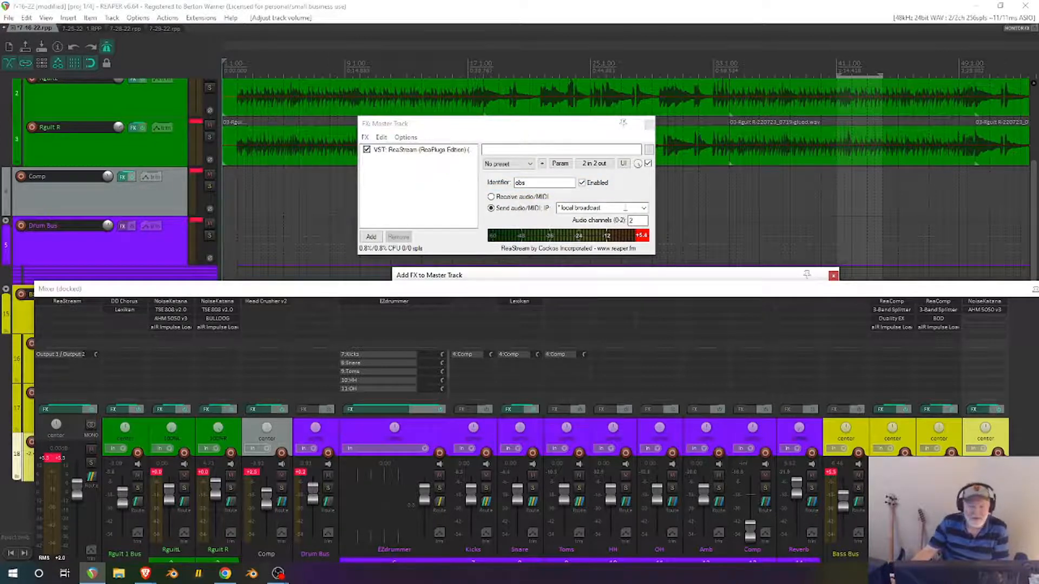
{"action": "left_click_drag", "start_coordinate": [585, 277], "coordinate": [652, 79]}
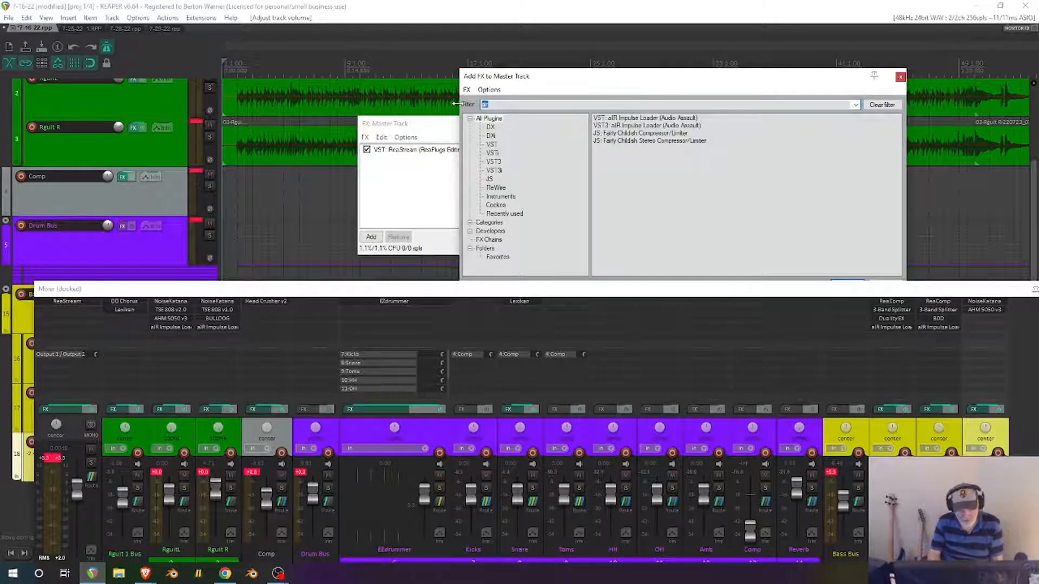
{"action": "type", "text": "p"}
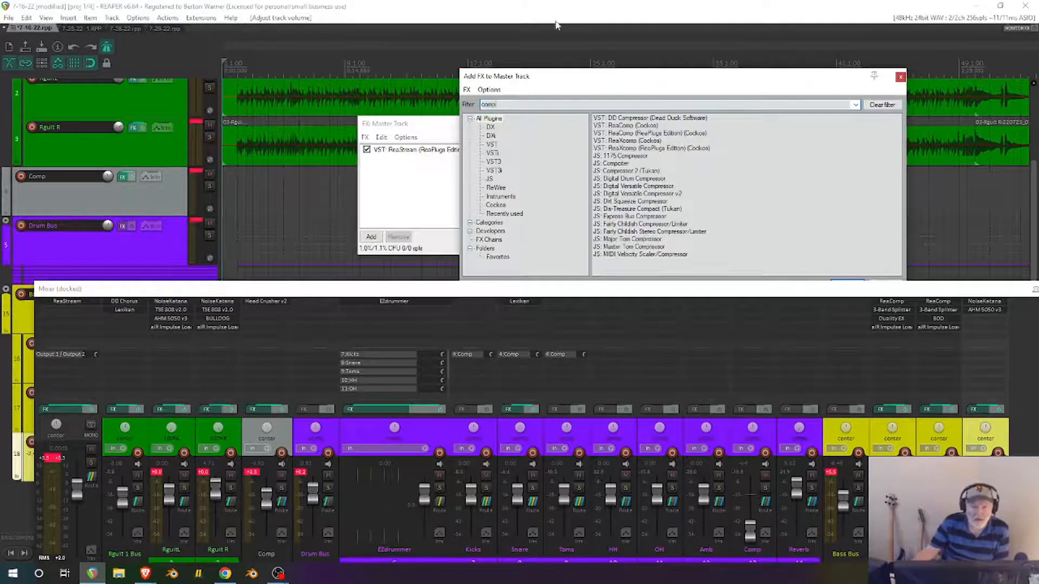
{"action": "double_click", "coordinate": [647, 141]}
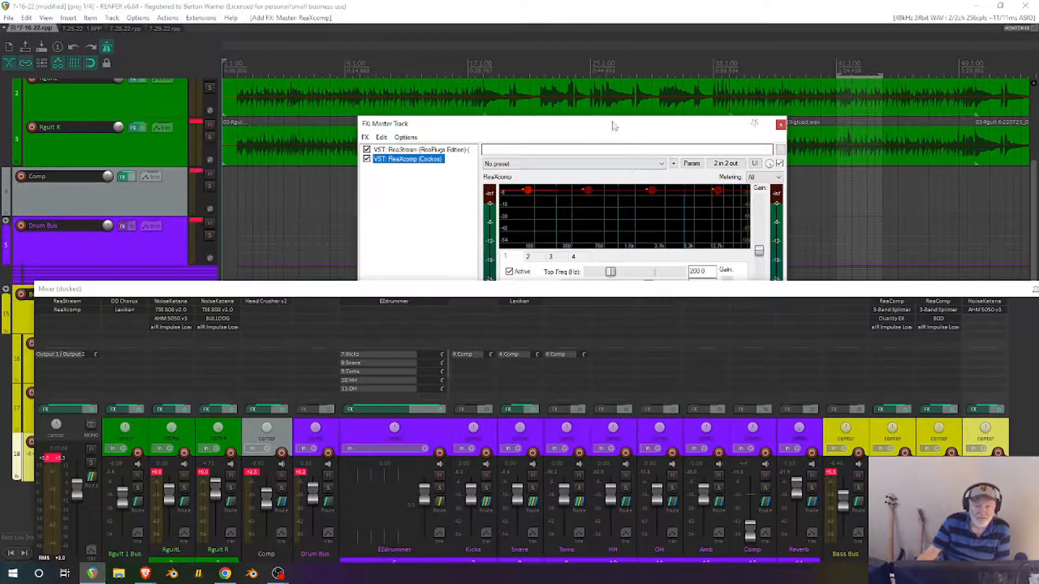
Reposition the Master track's effect window and move the mixer out of the way so all ReaXcomp controls are uncovered.
{"action": "left_click_drag", "start_coordinate": [602, 121], "coordinate": [597, 66]}
{"action": "double_click", "coordinate": [596, 65]}
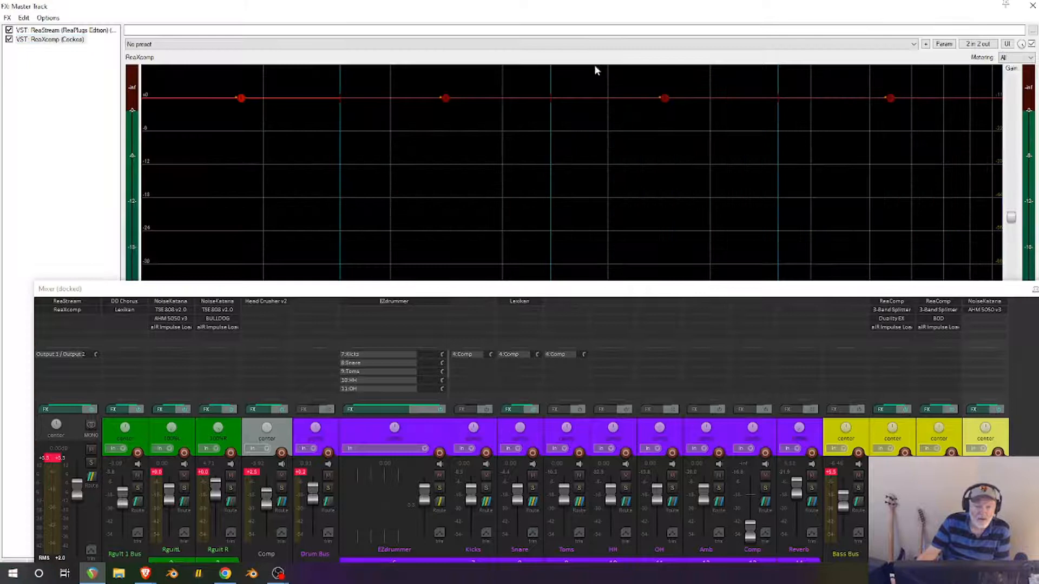
{"action": "double_click", "coordinate": [275, 7]}
{"action": "left_click_drag", "start_coordinate": [275, 7], "coordinate": [553, 92]}
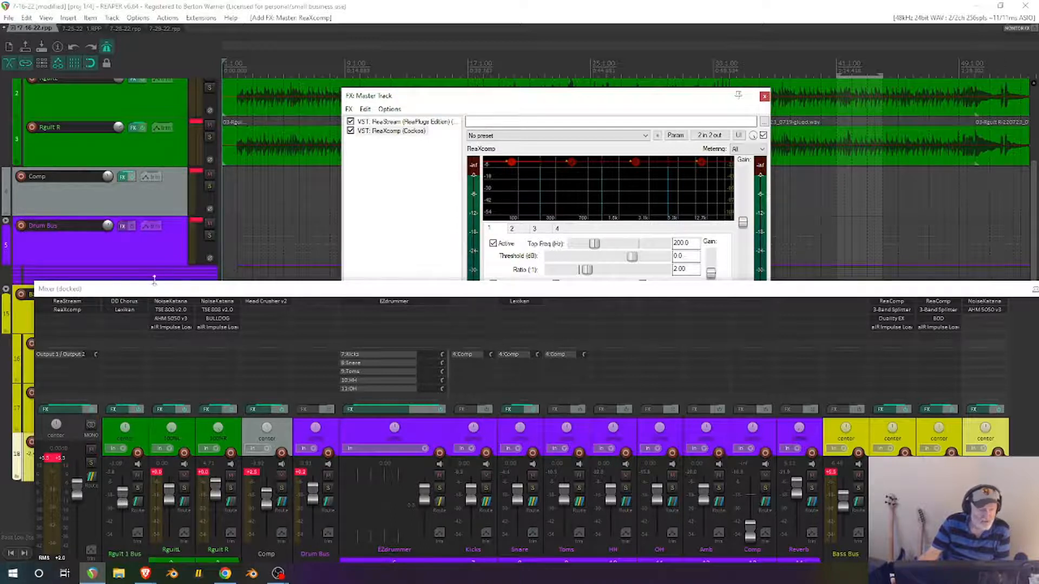
{"action": "left_click_drag", "start_coordinate": [144, 295], "coordinate": [1038, 272]}
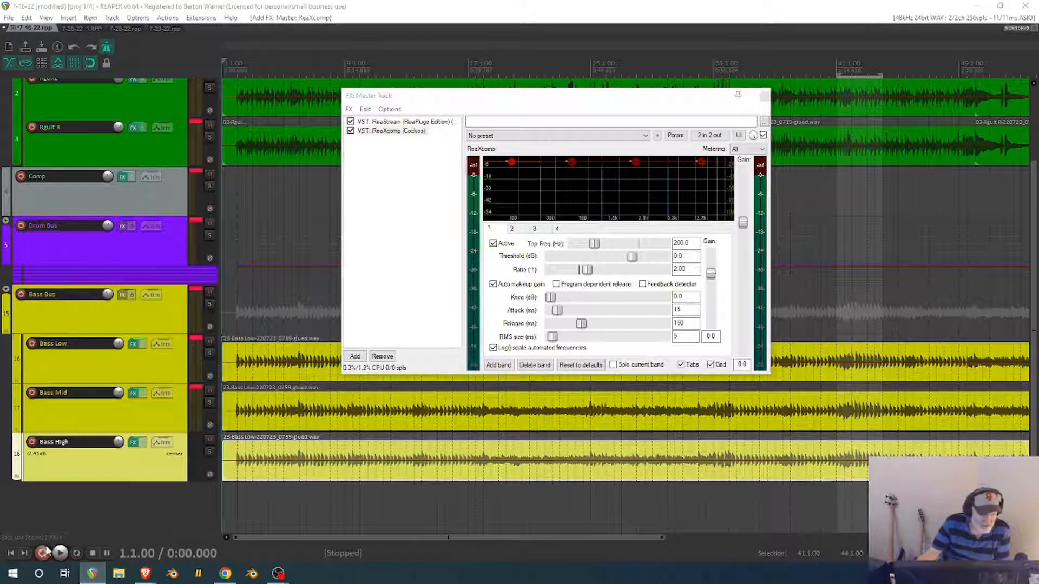
Play the song from the start and audition the ReaXcomp presets super smooth 3 band, supersolid2 and mastering 3 band smile.
{"action": "left_click", "coordinate": [52, 554]}
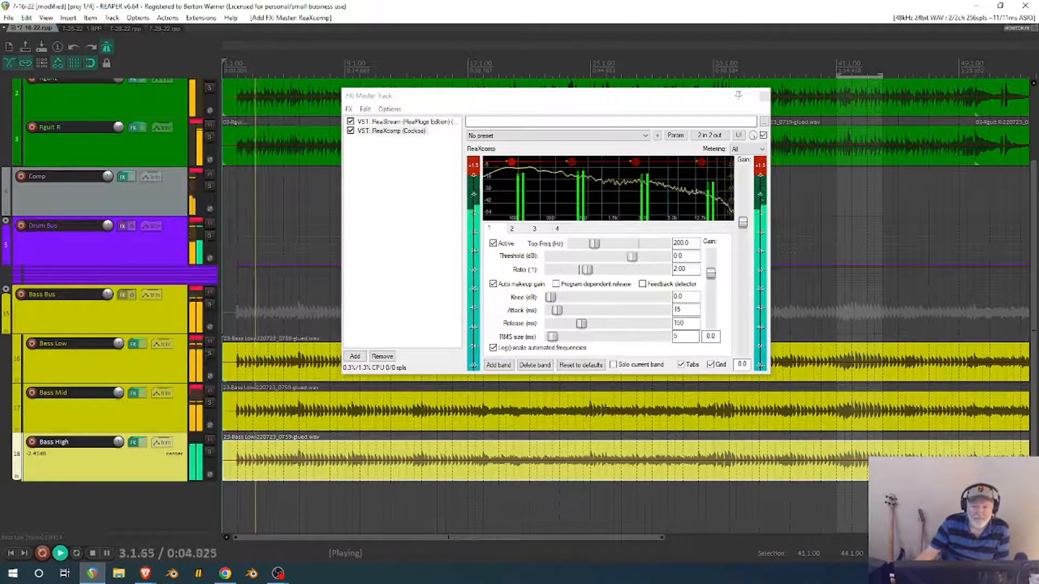
{"action": "left_click", "coordinate": [646, 136]}
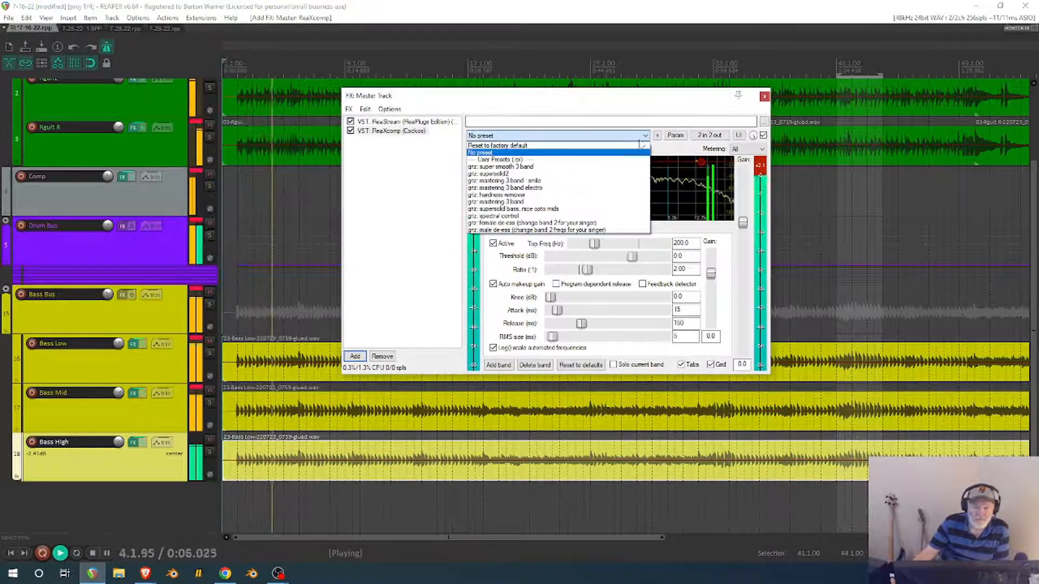
{"action": "left_click", "coordinate": [609, 167]}
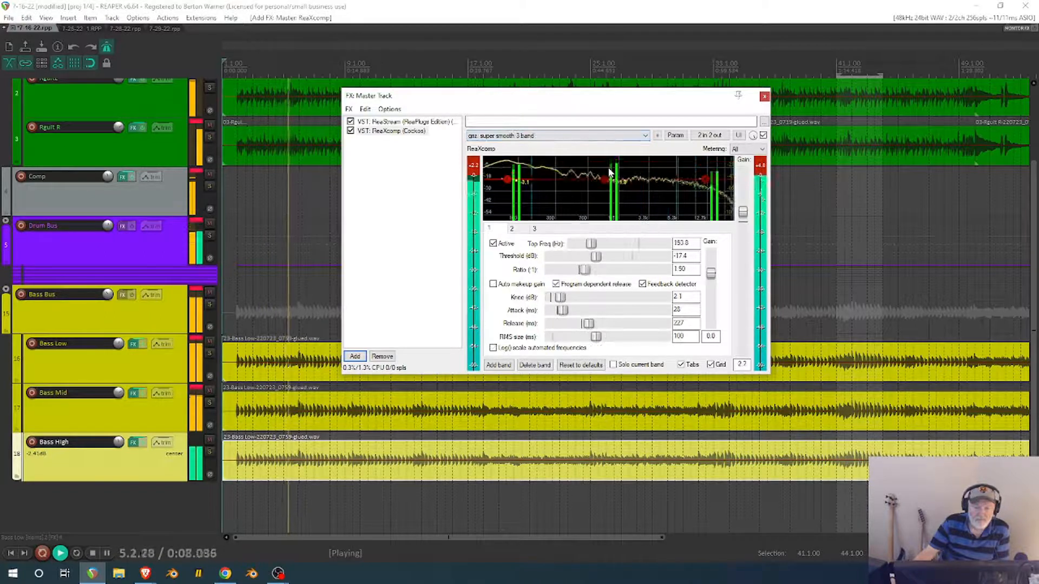
{"action": "left_click", "coordinate": [646, 136]}
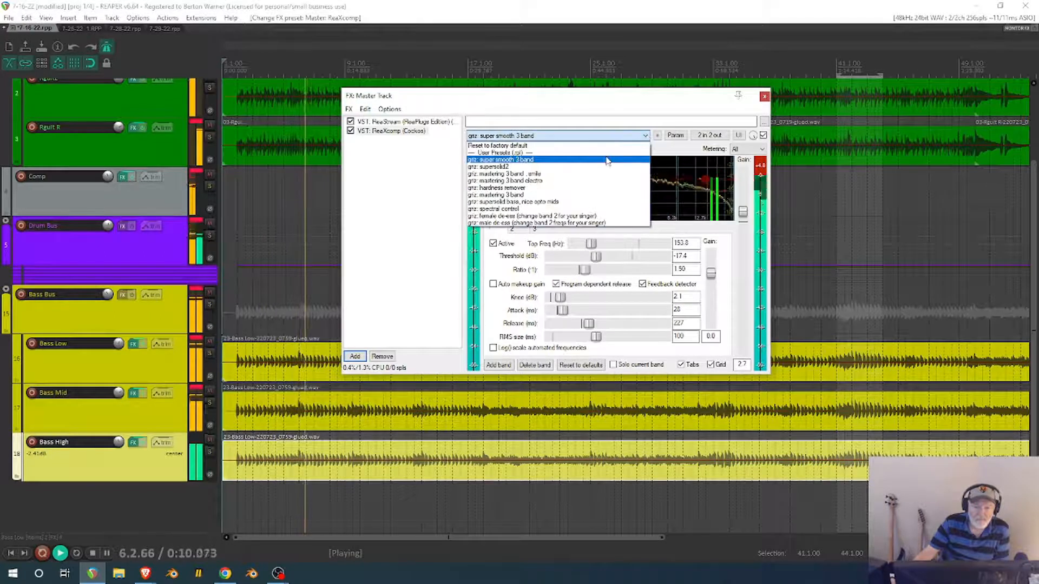
{"action": "left_click", "coordinate": [595, 167]}
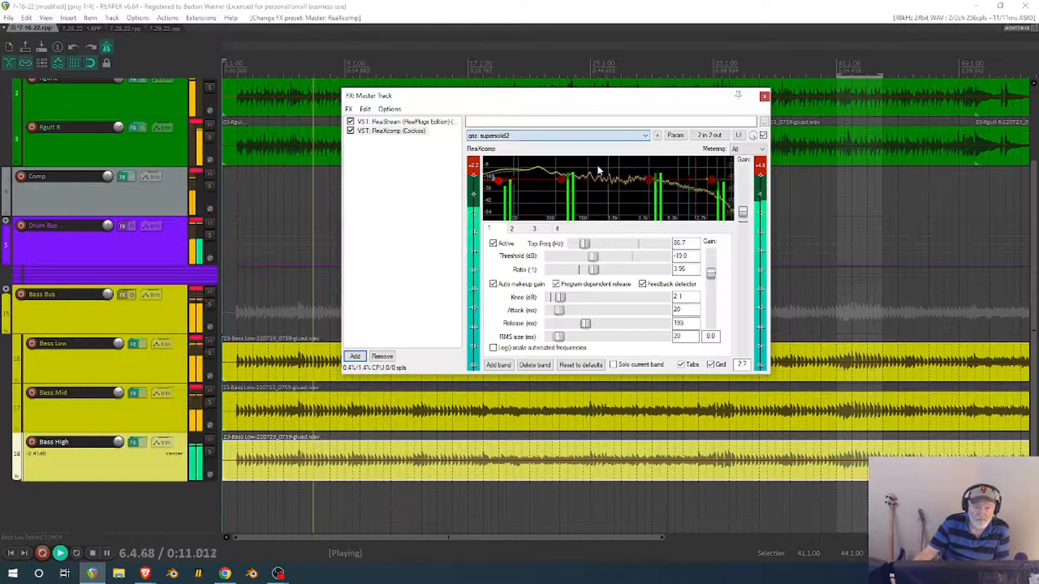
{"action": "left_click", "coordinate": [645, 136]}
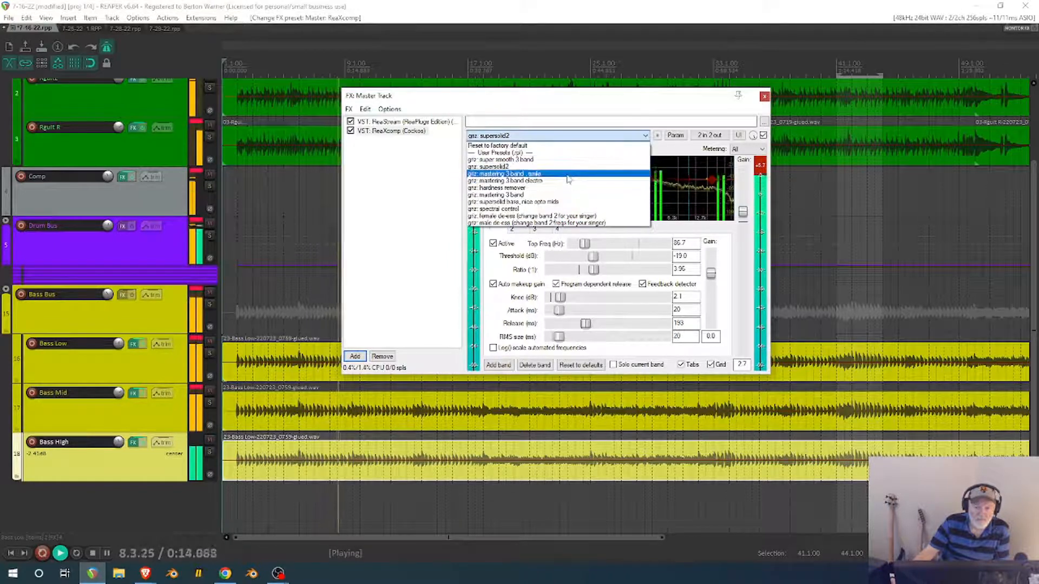
{"action": "left_click", "coordinate": [580, 173]}
Audition the ReaXcomp presets mastering 3 band electro, hardness remover, mastering 3 band, and supersolid bass, nice opto mids during playback.
{"action": "left_click", "coordinate": [645, 137]}
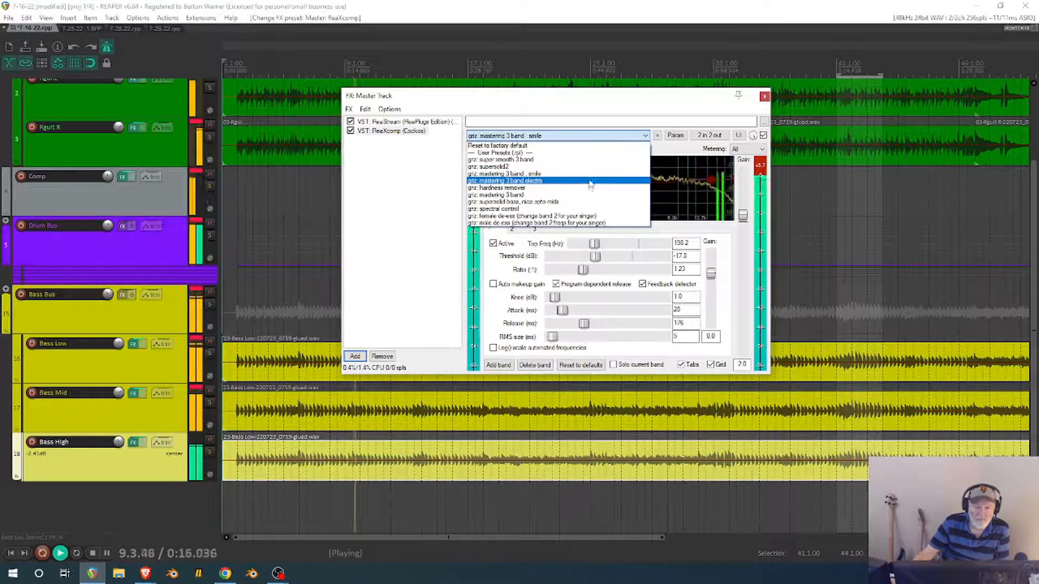
{"action": "left_click", "coordinate": [647, 160]}
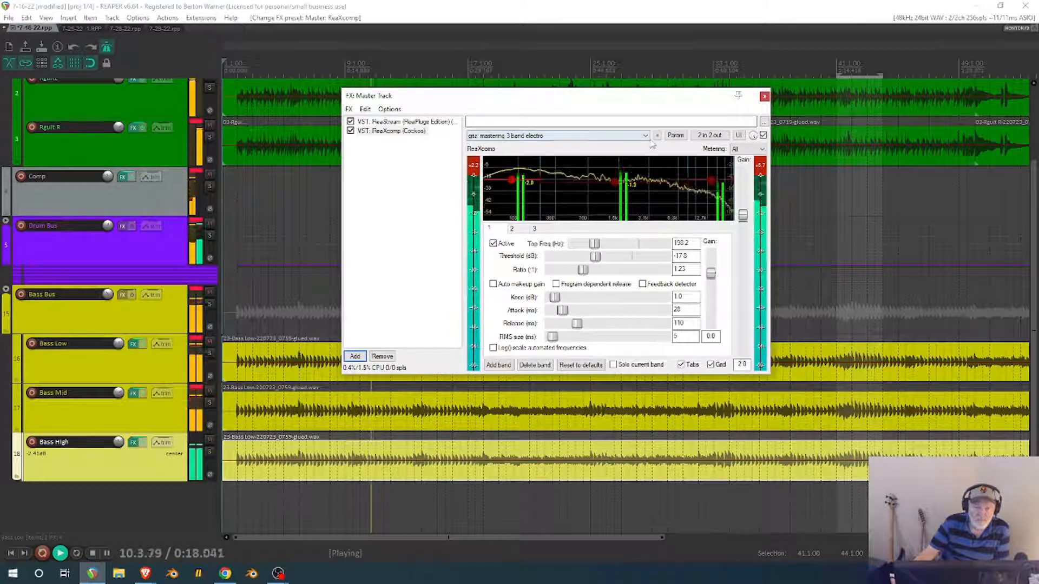
{"action": "left_click", "coordinate": [646, 136]}
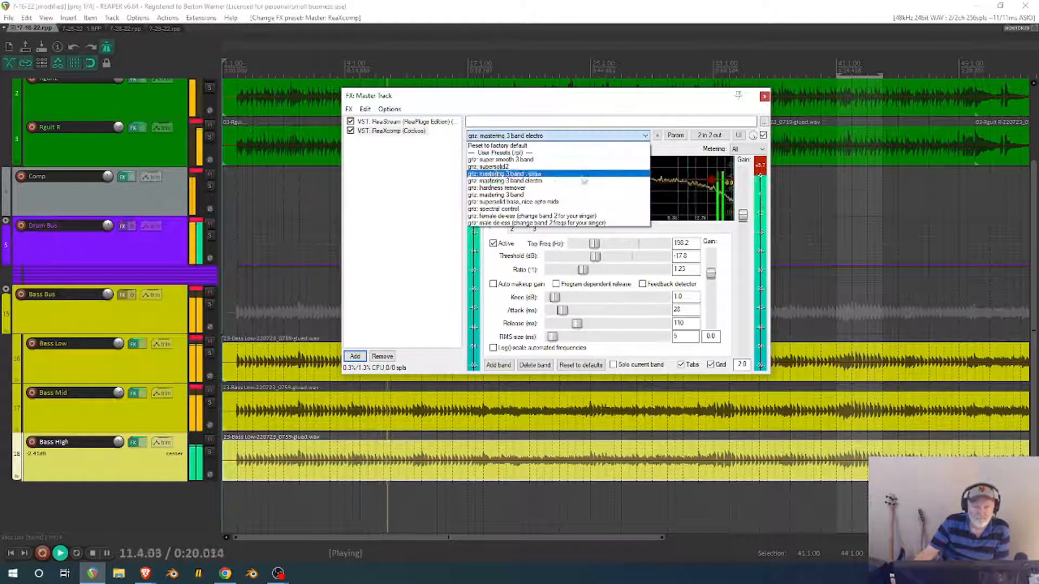
{"action": "left_click", "coordinate": [647, 175]}
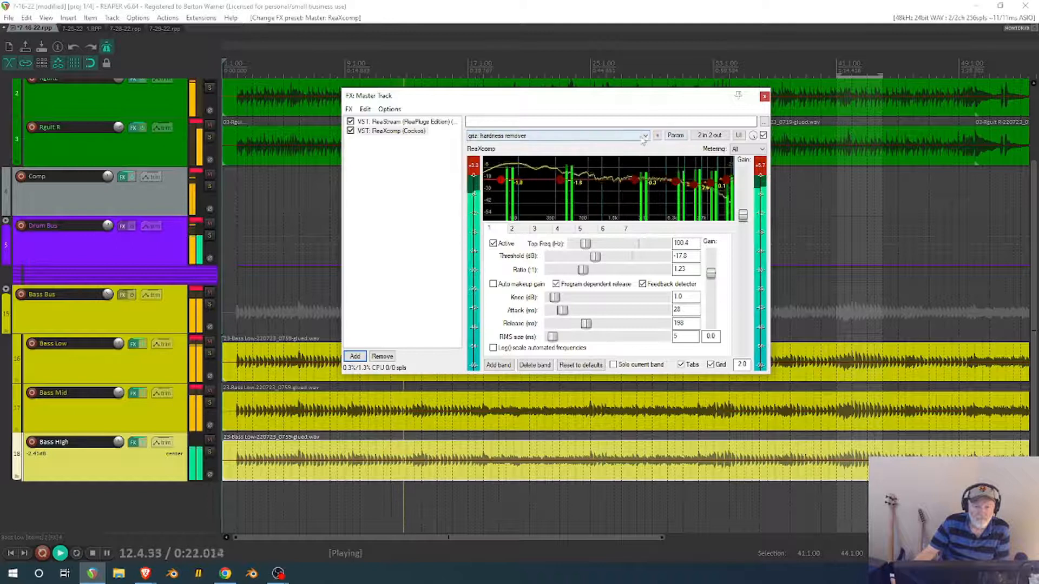
{"action": "left_click", "coordinate": [646, 136]}
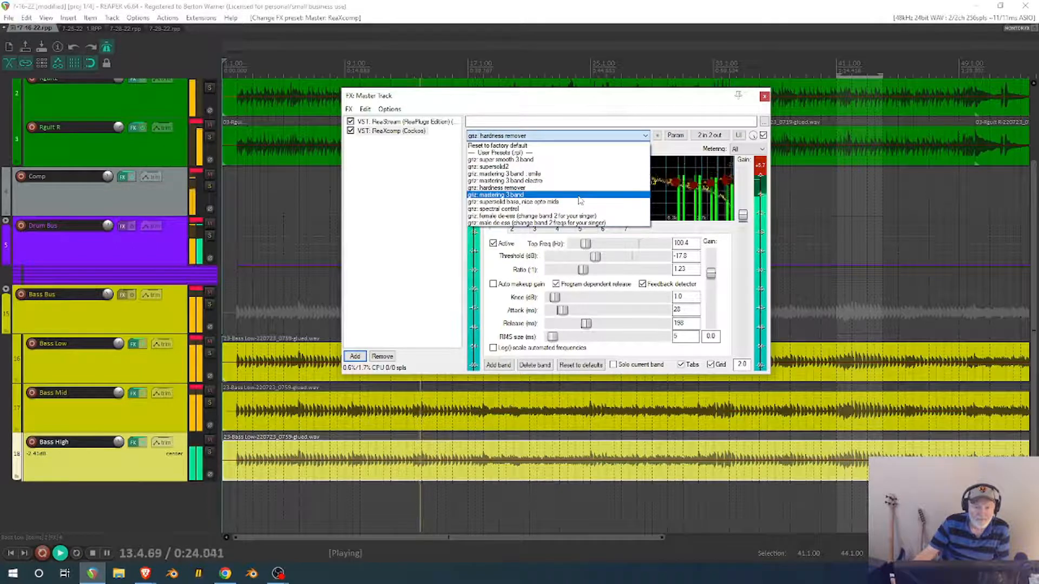
{"action": "left_click", "coordinate": [579, 195]}
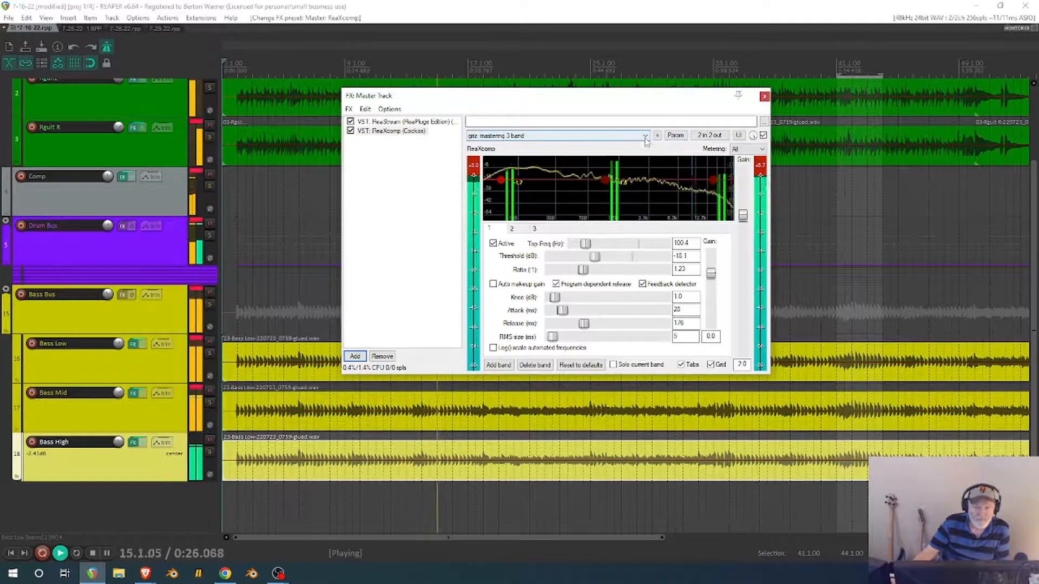
{"action": "left_click", "coordinate": [645, 136]}
{"action": "left_click", "coordinate": [562, 202]}
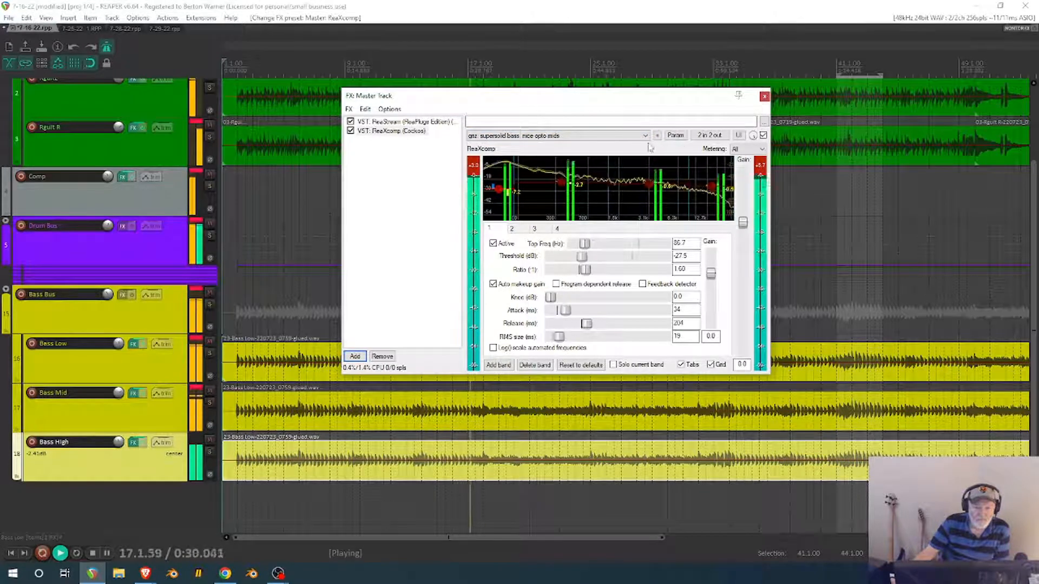
Audition the ReaXcomp presets spectral control, female de-ess and male de-ess during playback.
{"action": "left_click", "coordinate": [645, 136]}
{"action": "left_click", "coordinate": [571, 210]}
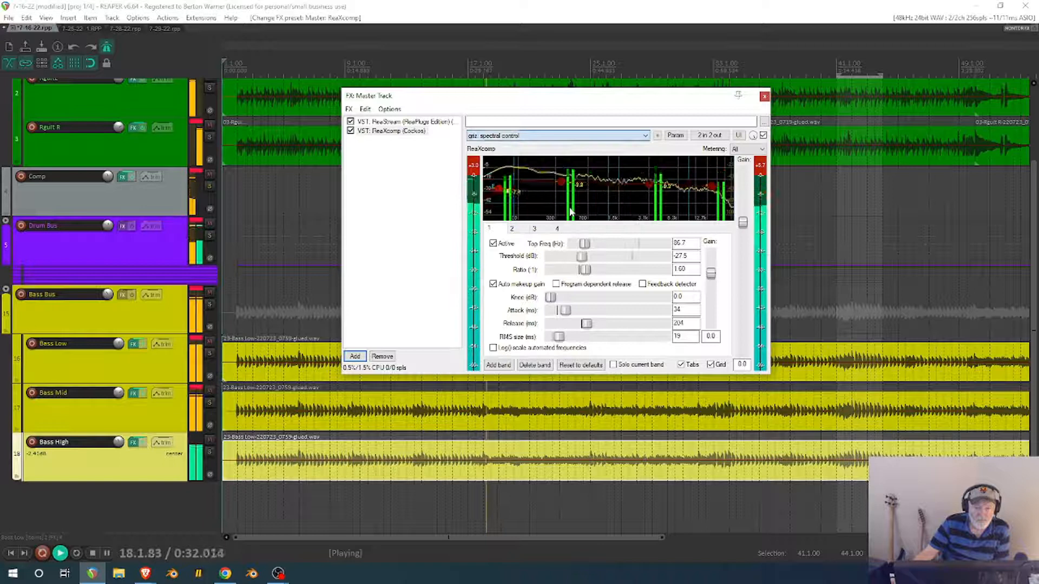
{"action": "left_click", "coordinate": [646, 137]}
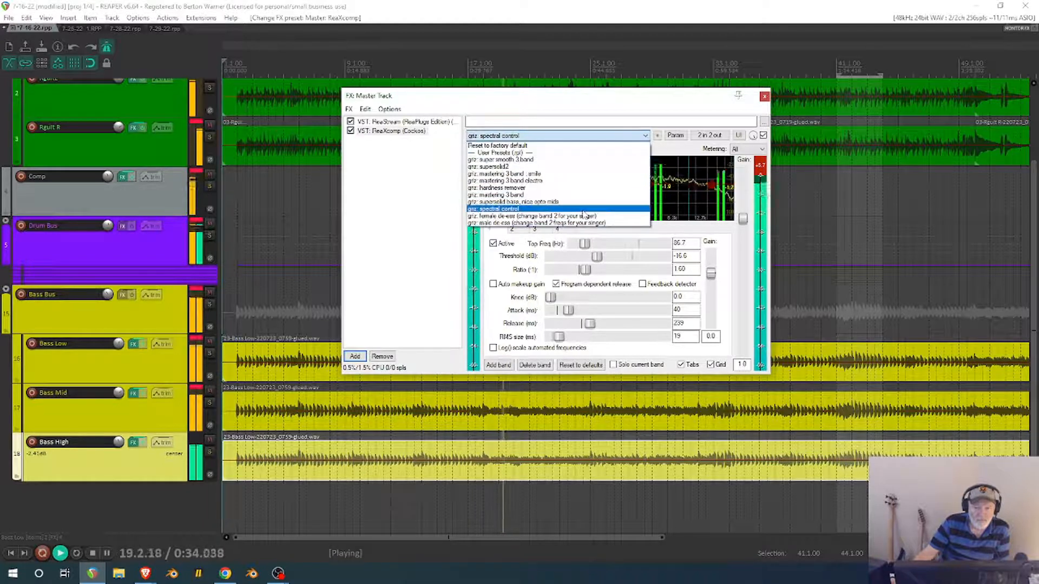
{"action": "left_click", "coordinate": [580, 216]}
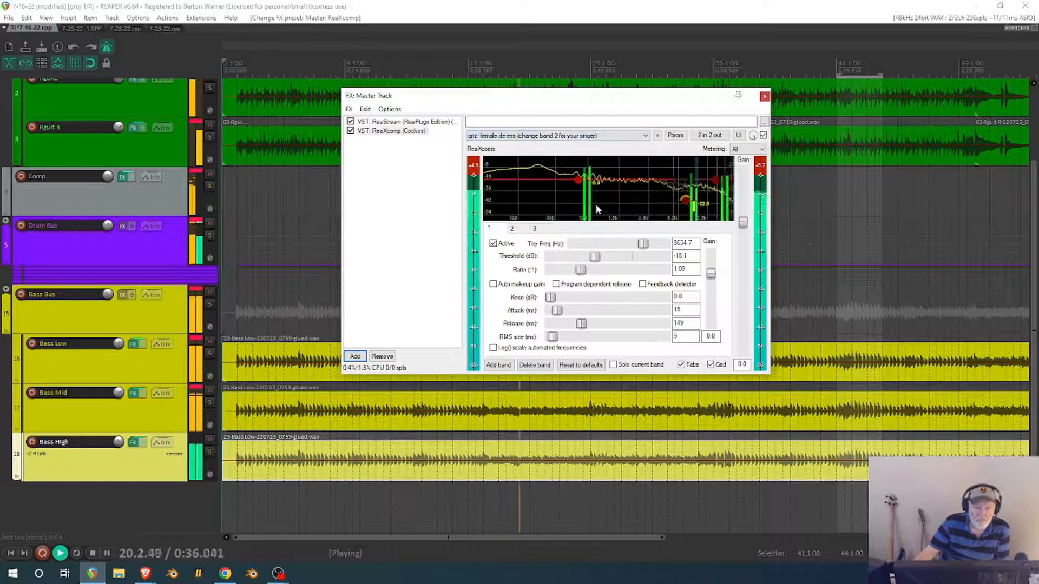
{"action": "left_click", "coordinate": [646, 136]}
{"action": "key", "text": "Down"}
{"action": "key", "text": "Return"}
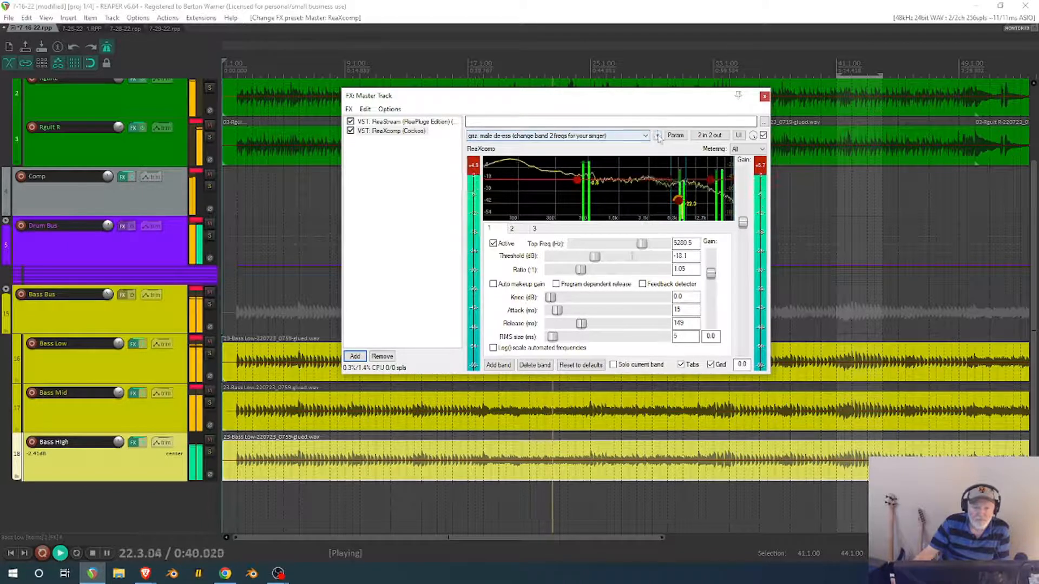
Load the mastering 3 band electro preset in ReaXcomp, listen to the mix with it, and stop playback.
{"action": "left_click", "coordinate": [639, 138]}
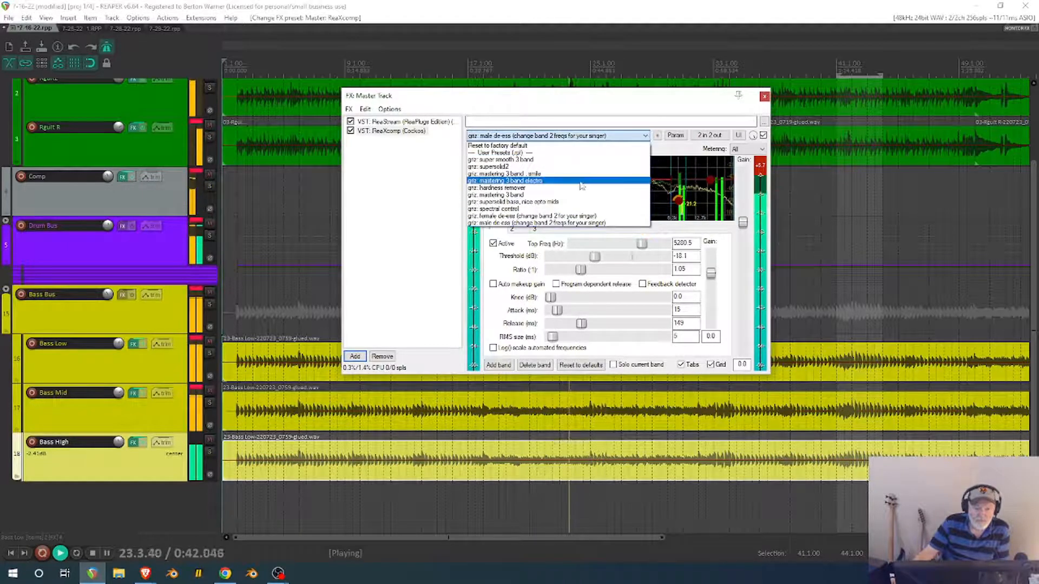
{"action": "left_click", "coordinate": [577, 182]}
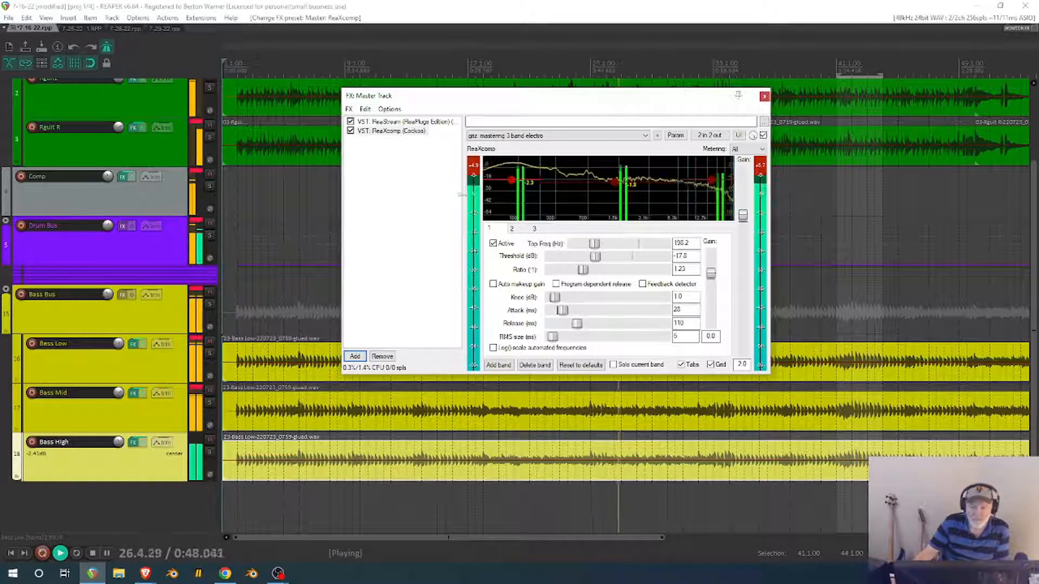
{"action": "left_click", "coordinate": [95, 553]}
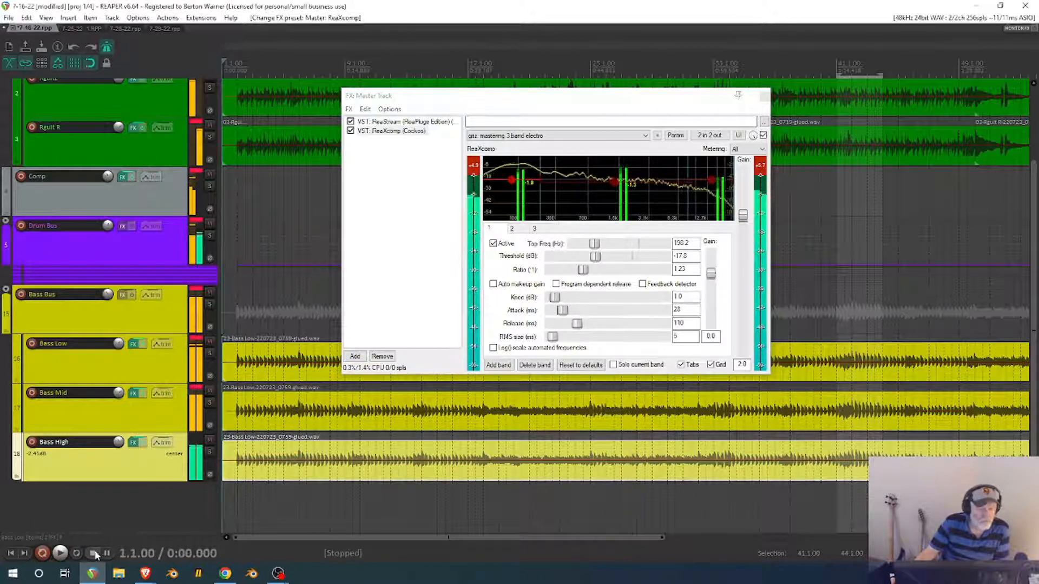
Search the plug-in list for "ster" and add JS: Stereo Enhancer to the Master track's effect chain.
{"action": "right_click", "coordinate": [371, 178]}
{"action": "left_click", "coordinate": [400, 184]}
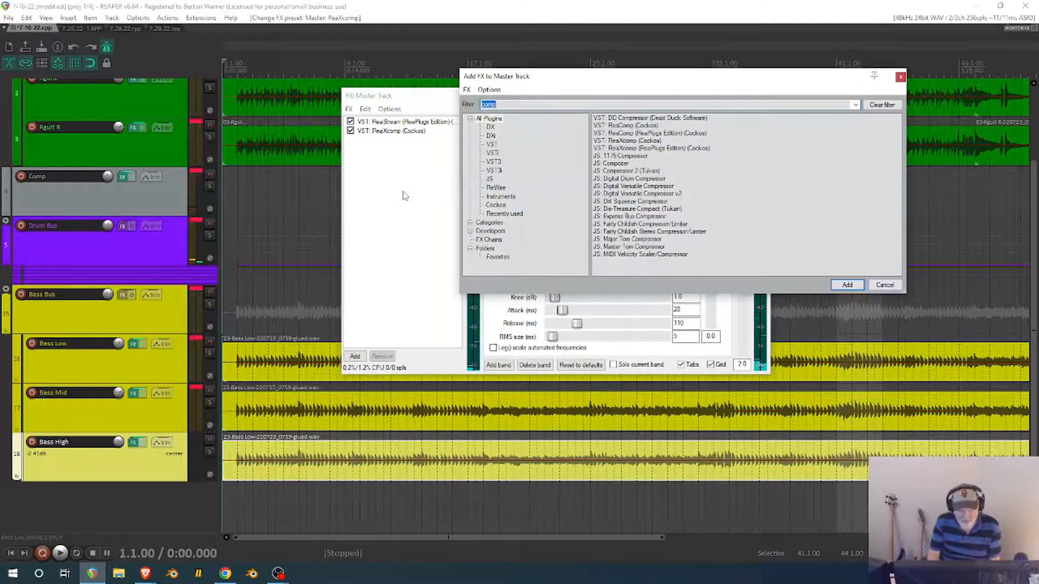
{"action": "type", "text": "rter"}
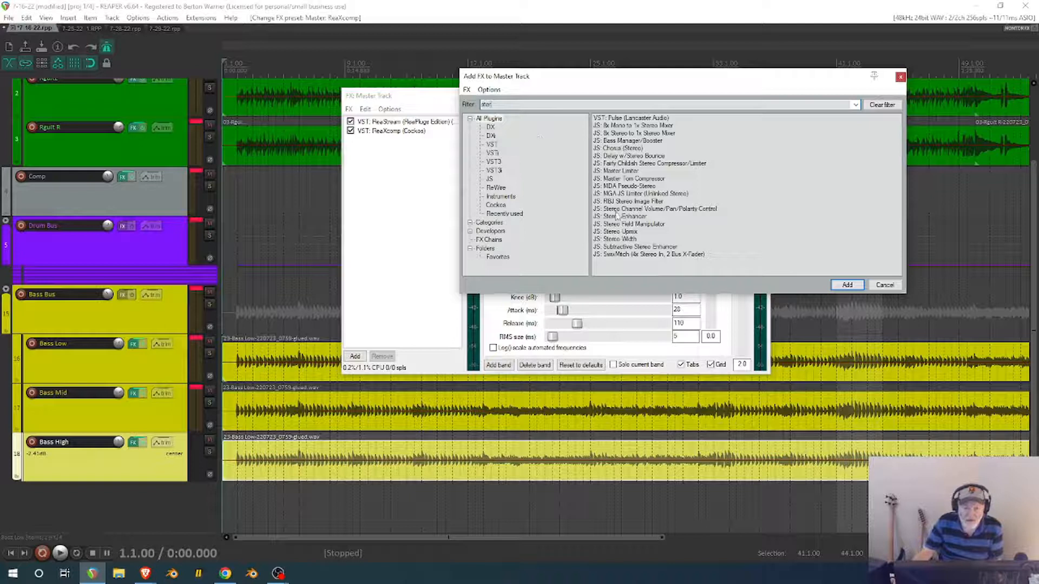
{"action": "double_click", "coordinate": [617, 216]}
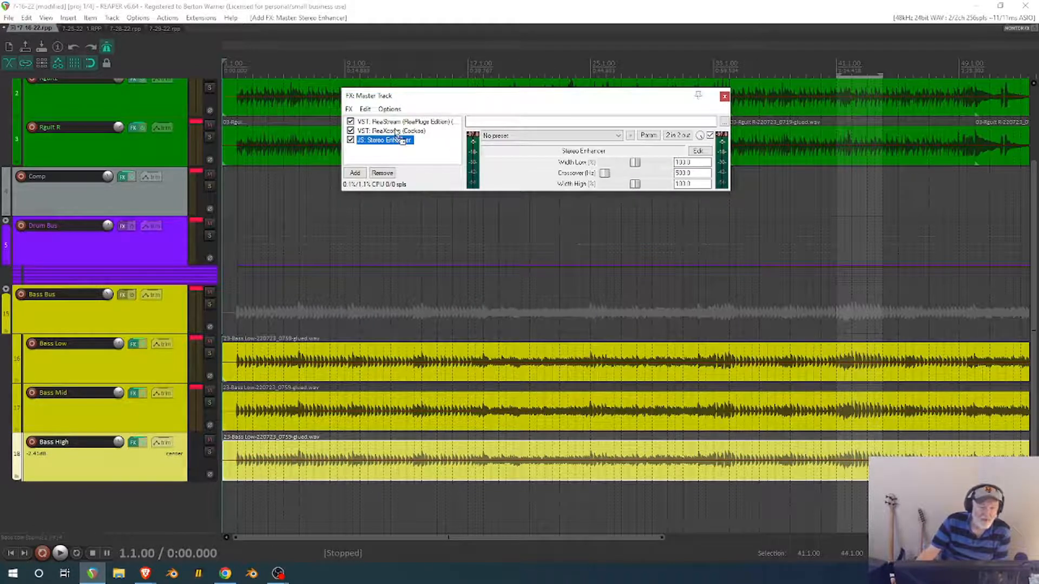
Reorder the Master track's effects to Stereo Enhancer, ReaXcomp, then ReaStream last, and show the Stereo Enhancer's settings.
{"action": "left_click_drag", "start_coordinate": [396, 134], "coordinate": [397, 131]}
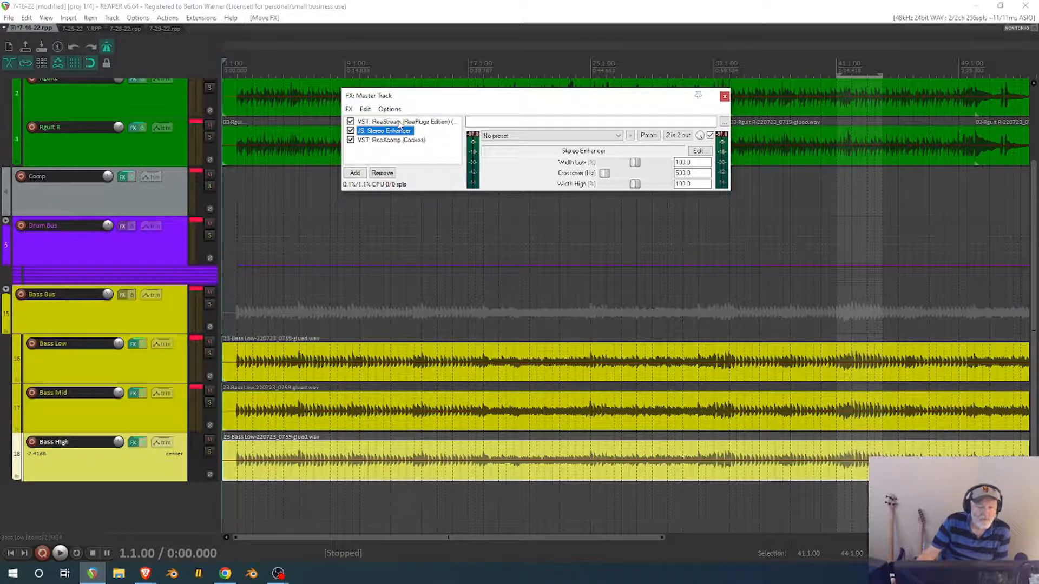
{"action": "left_click", "coordinate": [398, 122]}
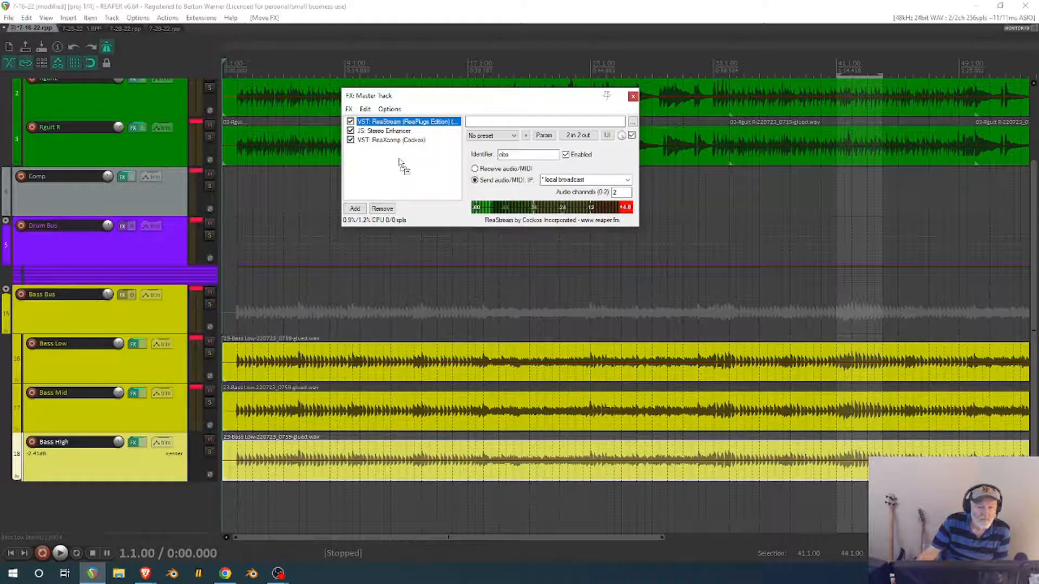
{"action": "left_click_drag", "start_coordinate": [401, 165], "coordinate": [400, 163]}
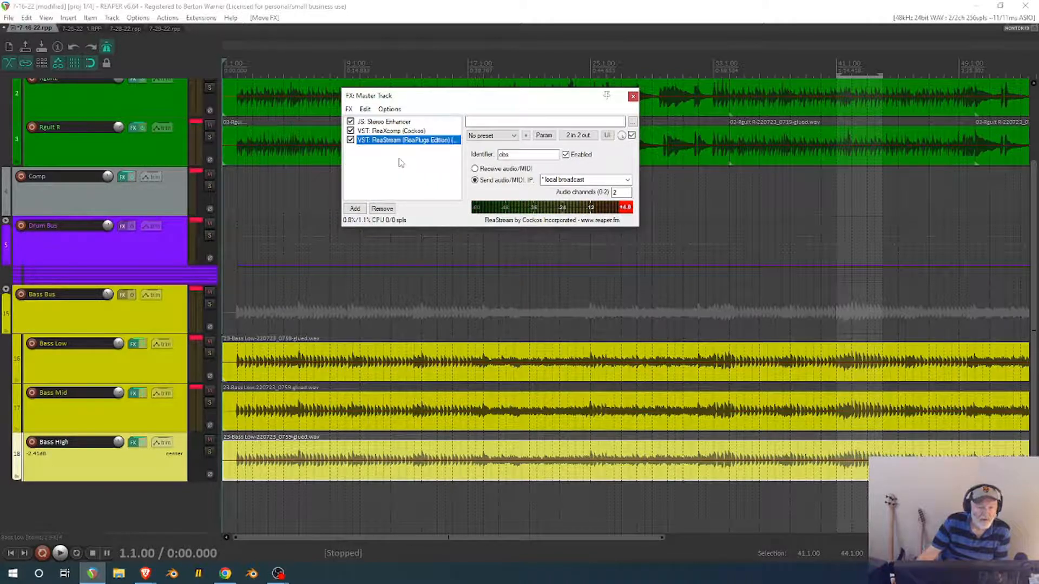
{"action": "left_click", "coordinate": [385, 123]}
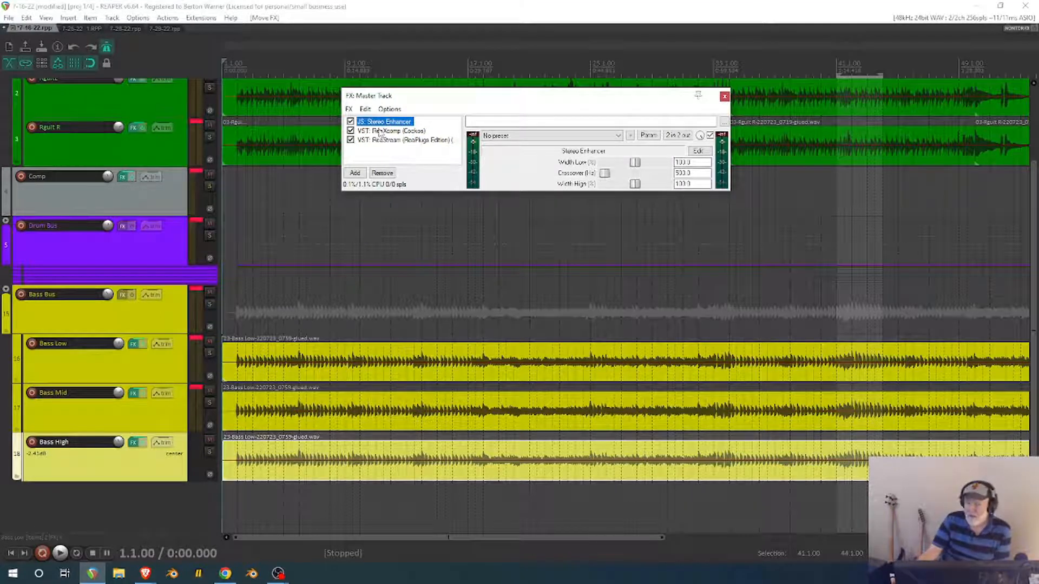
Set the Stereo Enhancer's Width Low and Width High to 170 % on the Master track.
{"action": "left_click_drag", "start_coordinate": [703, 161], "coordinate": [629, 157]}
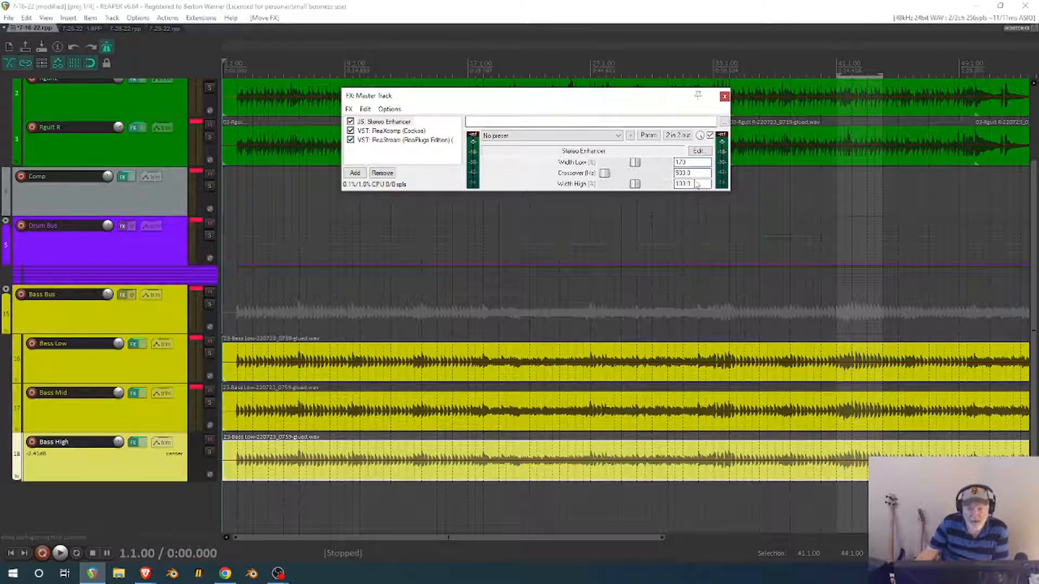
{"action": "left_click_drag", "start_coordinate": [697, 185], "coordinate": [609, 186]}
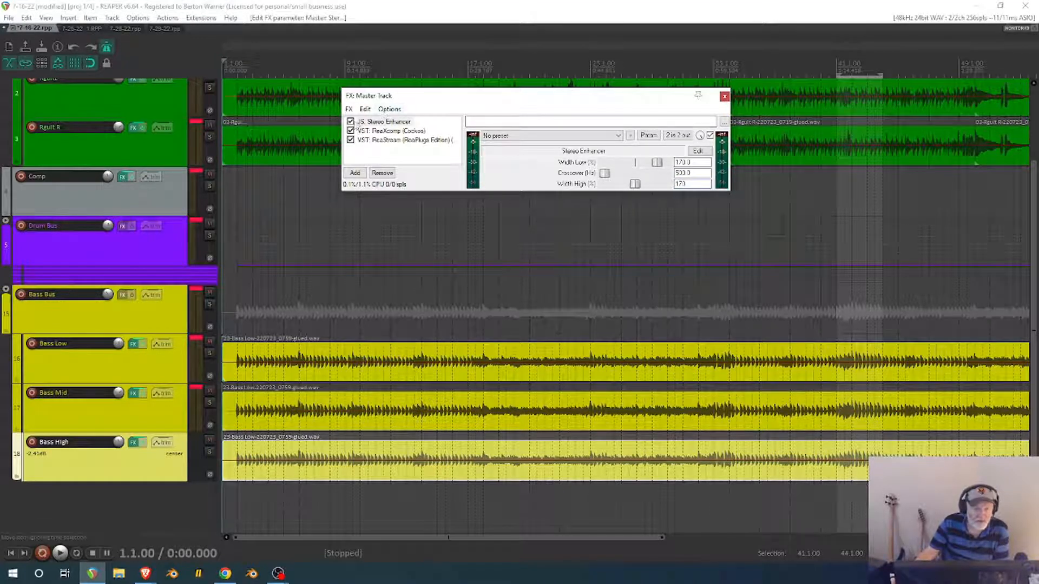
Play the mix and compare it with the Stereo Enhancer and ReaXcomp each bypassed and enabled, and stop playback with both enabled.
{"action": "left_click", "coordinate": [351, 121]}
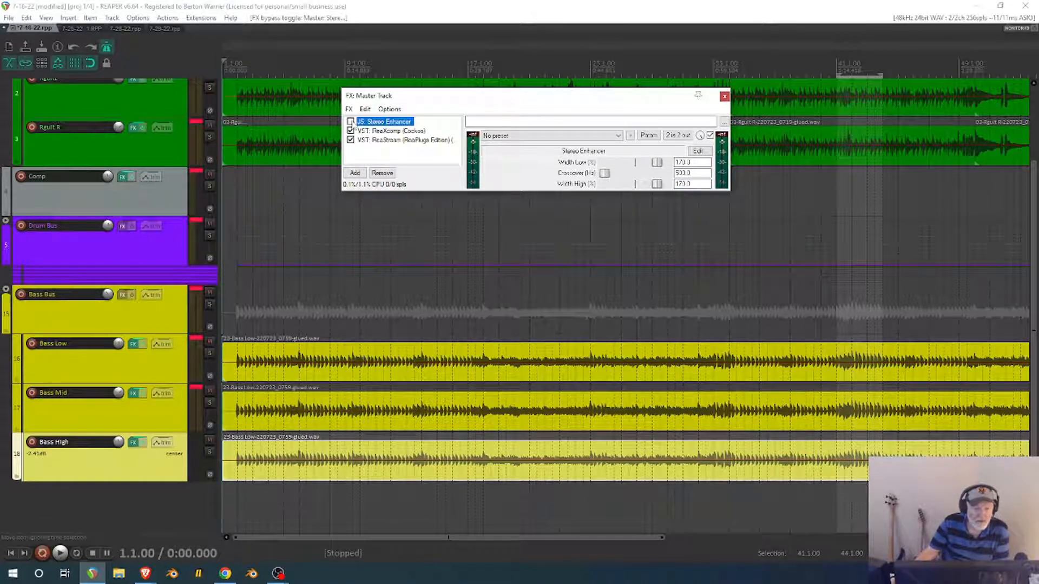
{"action": "left_click", "coordinate": [59, 557]}
{"action": "left_click", "coordinate": [60, 557]}
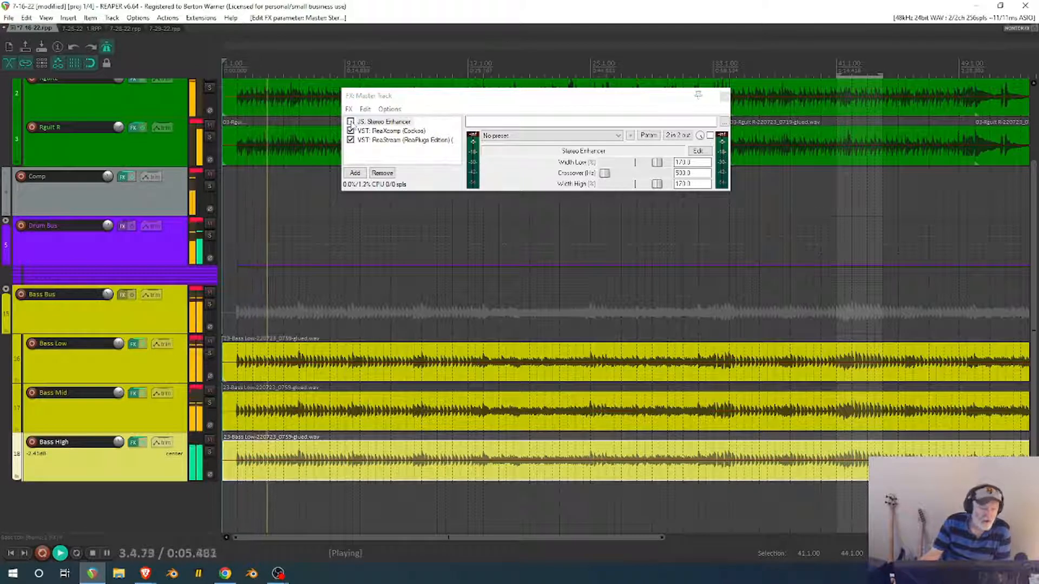
{"action": "left_click", "coordinate": [350, 122]}
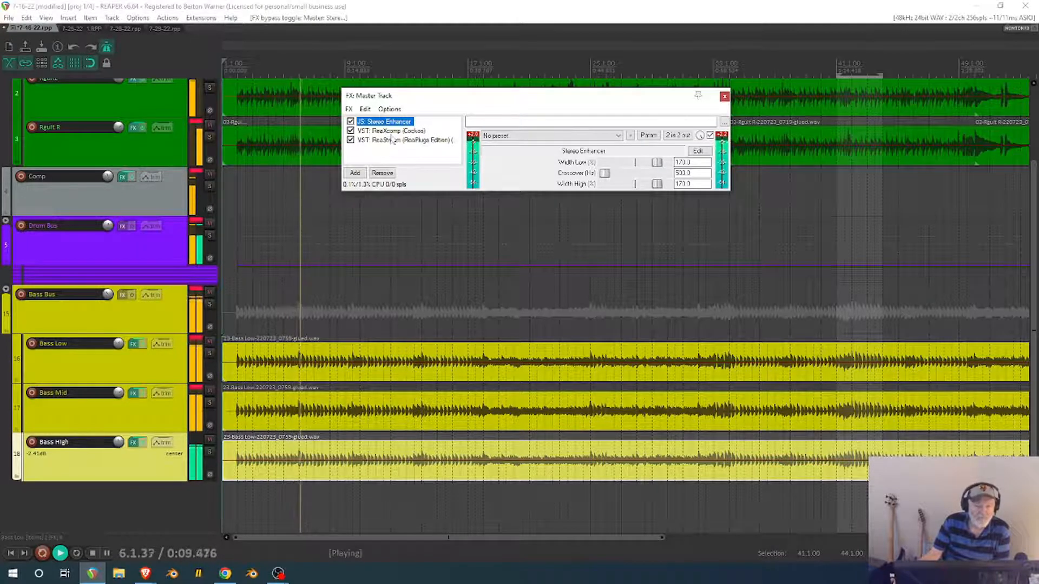
{"action": "left_click", "coordinate": [351, 131]}
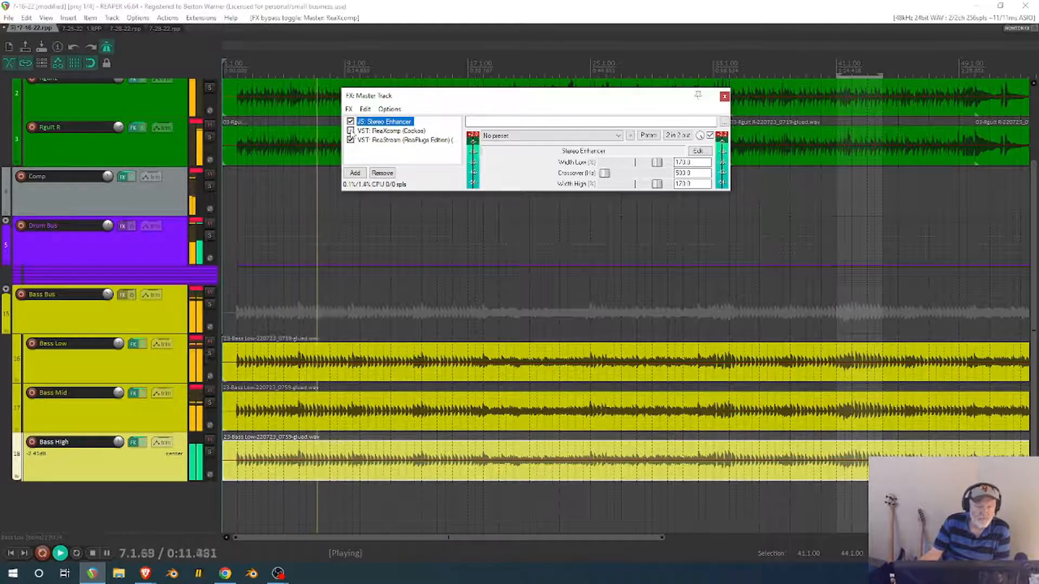
{"action": "left_click", "coordinate": [351, 130]}
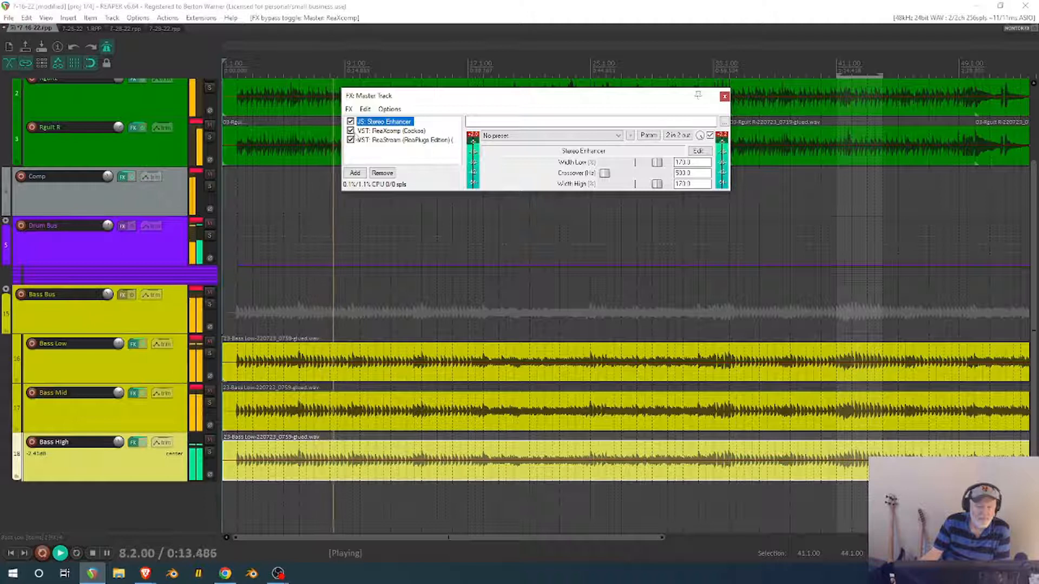
{"action": "left_click", "coordinate": [378, 157]}
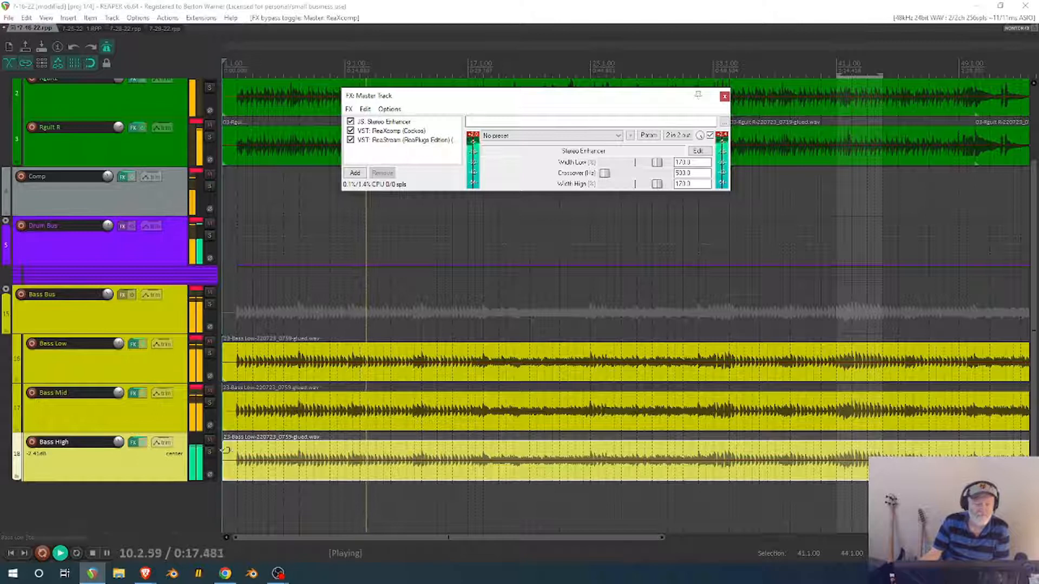
{"action": "left_click", "coordinate": [93, 553]}
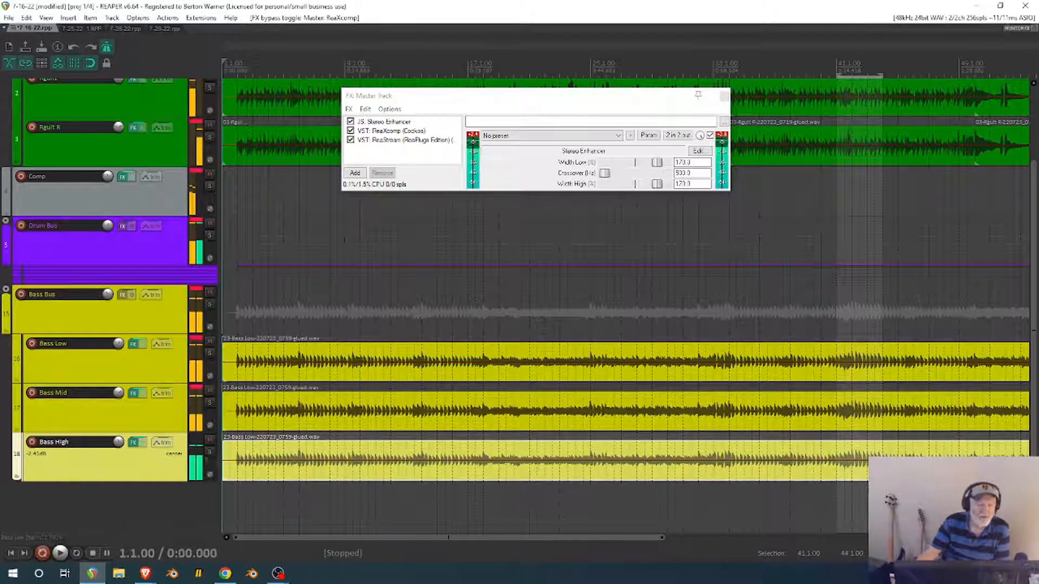
Search the plug-in list for "limiter" and add JS: Limiter 2 (Tukan) to the Master track's effect chain.
{"action": "right_click", "coordinate": [375, 156]}
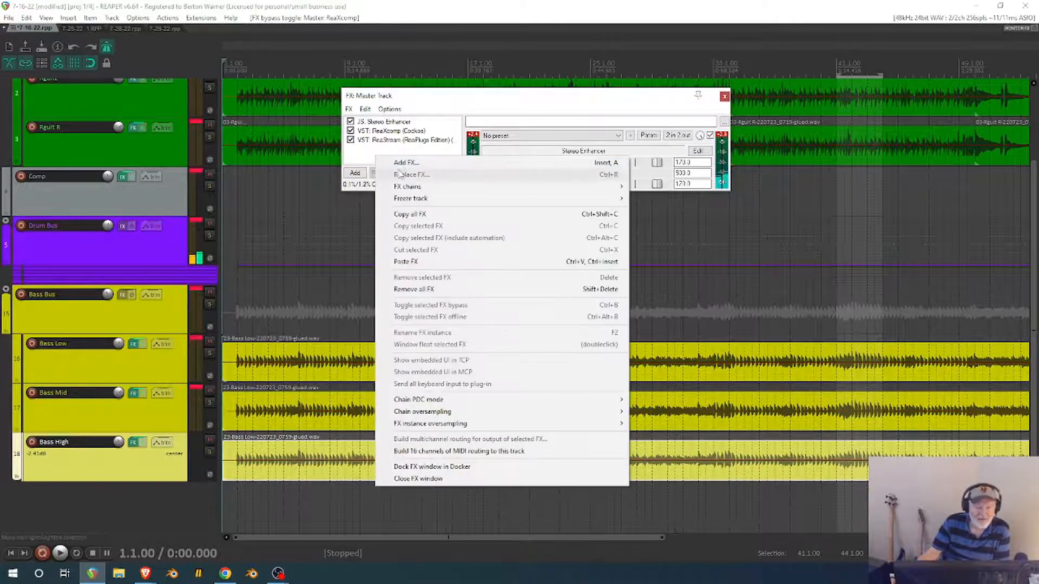
{"action": "left_click", "coordinate": [406, 162]}
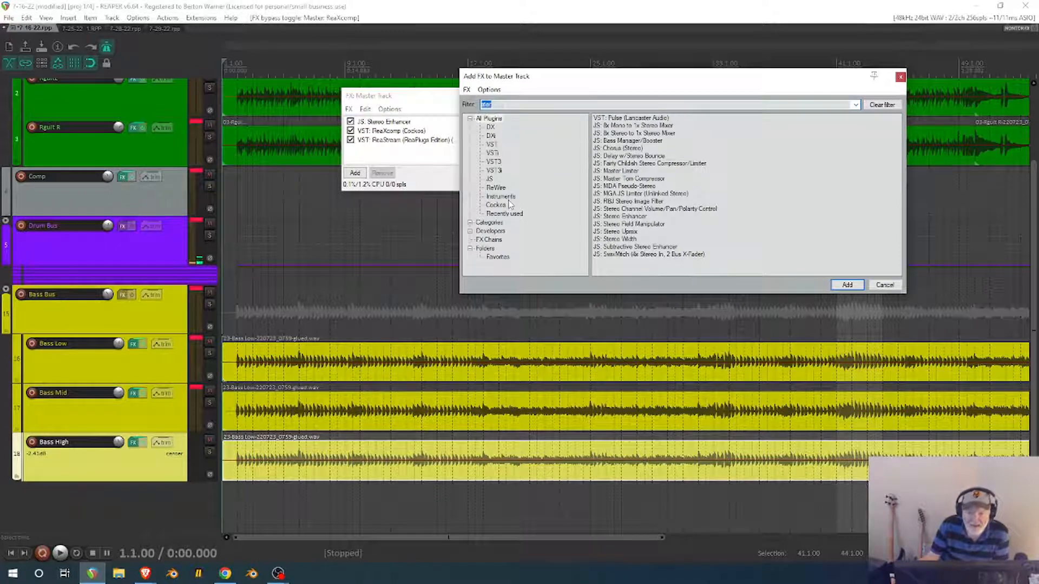
{"action": "left_click_drag", "start_coordinate": [542, 77], "coordinate": [460, 217]}
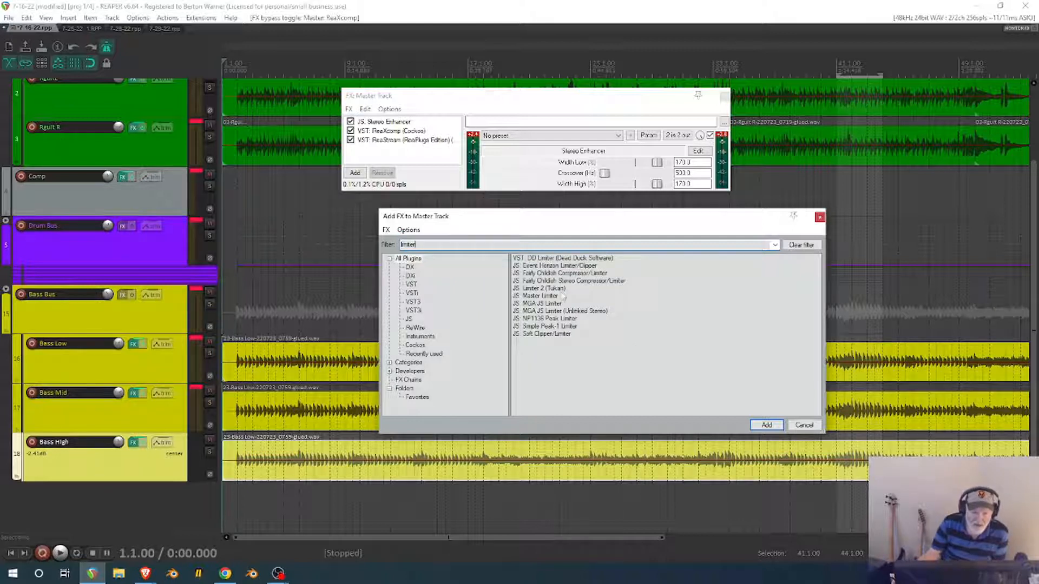
{"action": "double_click", "coordinate": [544, 289]}
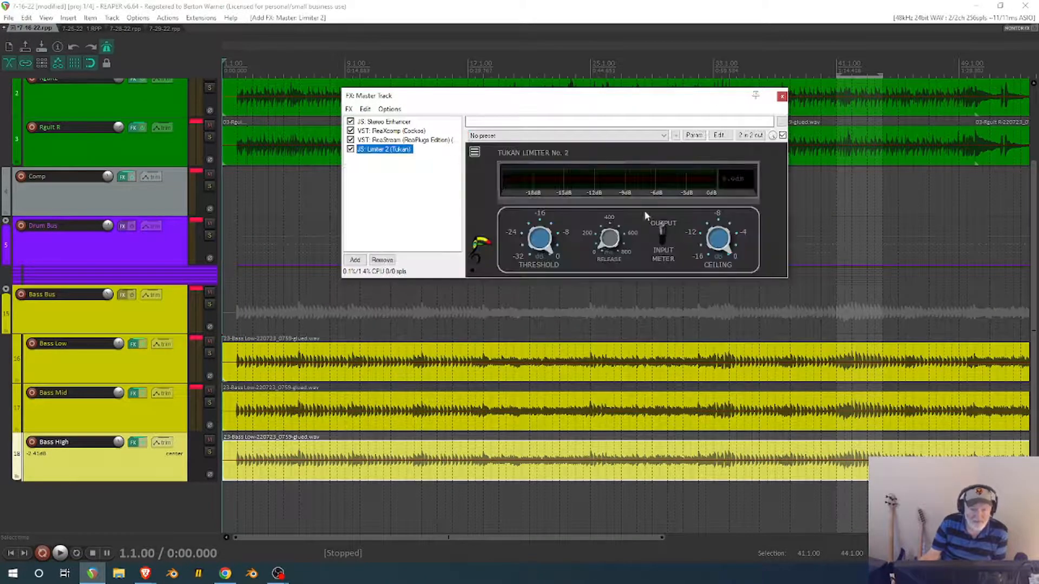
Search the plug-in list for "meter" and add JS: Loudness Meter Peak/RMS/LUFS to the Master track's effect chain.
{"action": "double_click", "coordinate": [381, 176]}
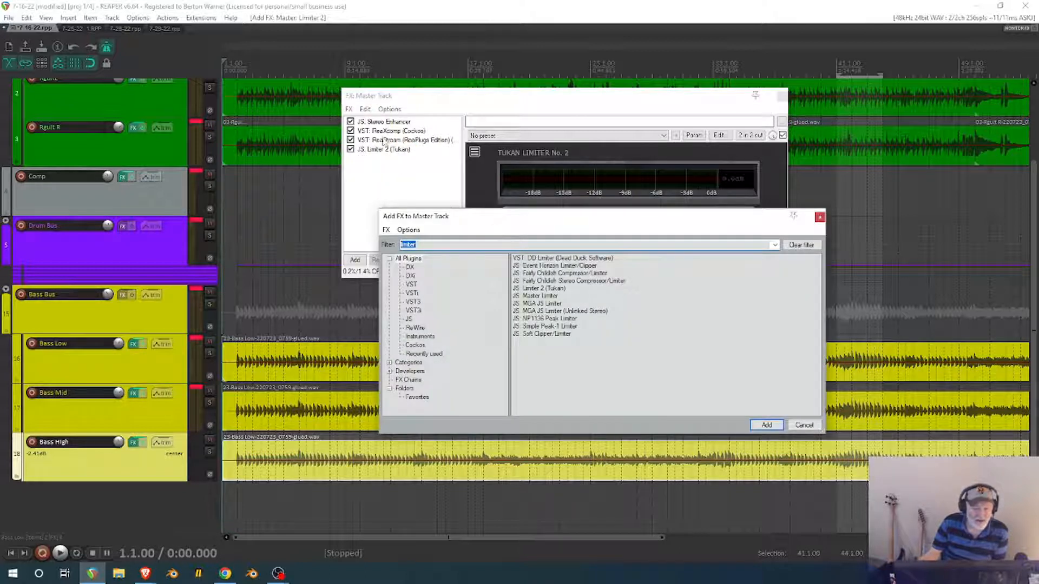
{"action": "left_click", "coordinate": [382, 172]}
{"action": "right_click", "coordinate": [381, 172]}
{"action": "left_click", "coordinate": [411, 173]}
{"action": "type", "text": "me"}
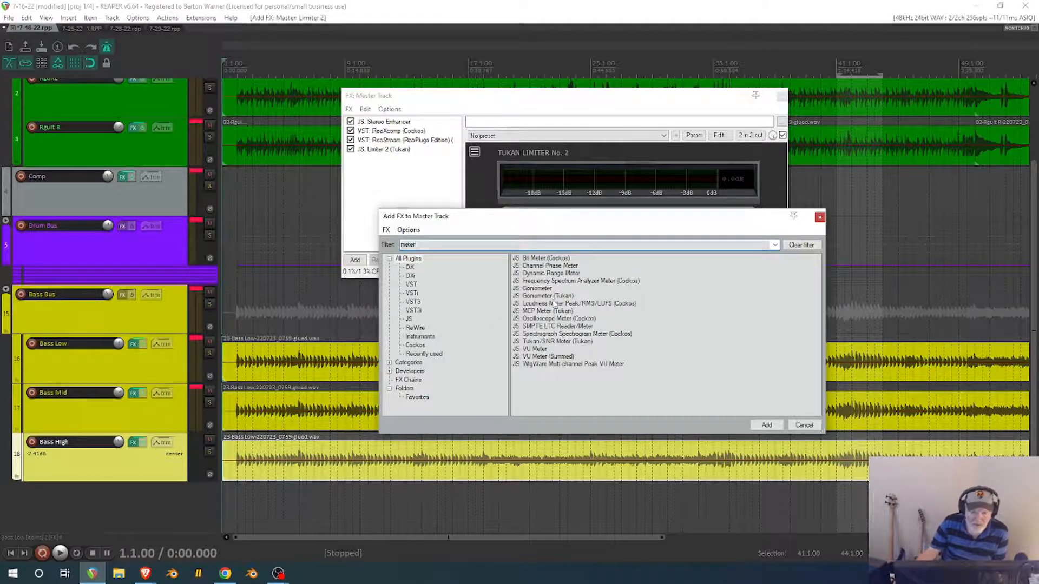
{"action": "double_click", "coordinate": [555, 304]}
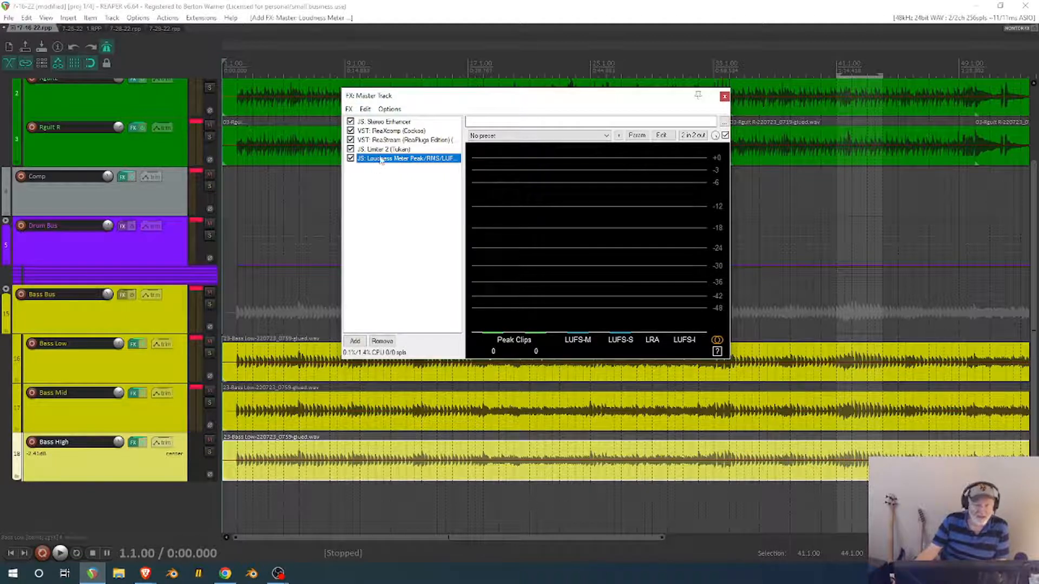
Move ReaStream to the end of the Master track's effect chain, after the Loudness Meter.
{"action": "left_click", "coordinate": [386, 141]}
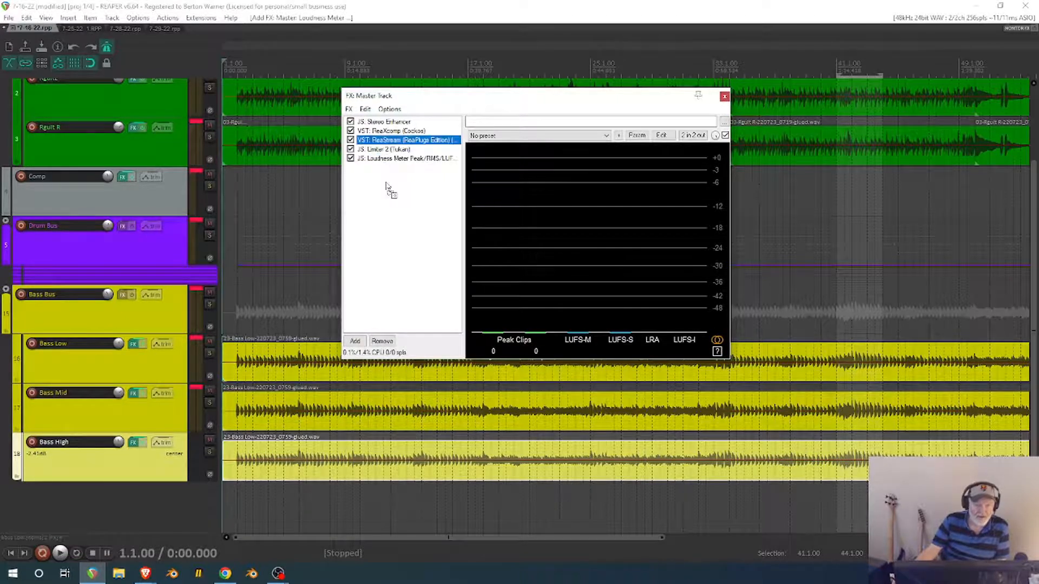
{"action": "left_click_drag", "start_coordinate": [387, 187], "coordinate": [387, 186]}
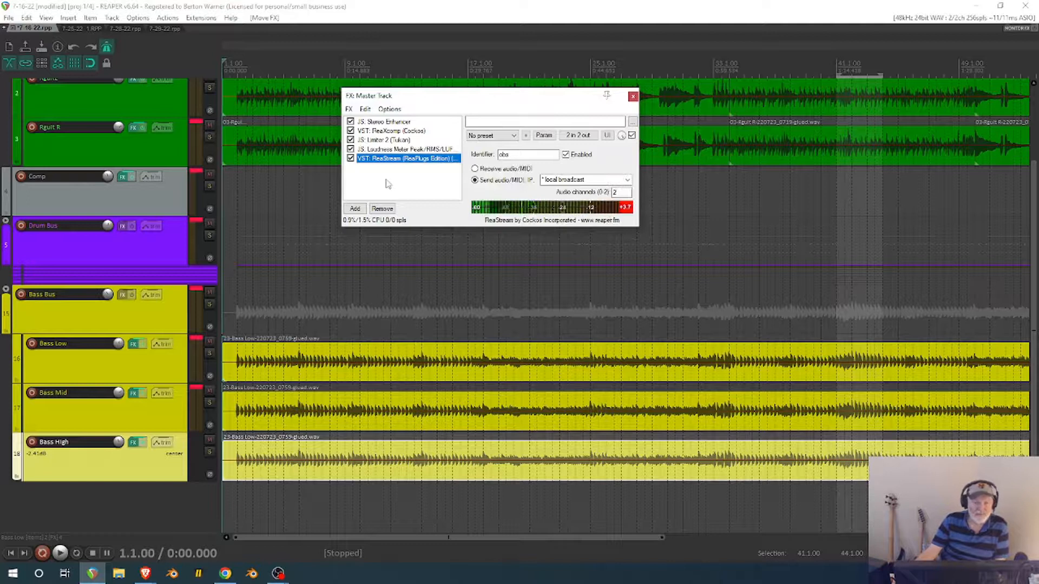
Review the settings of the Master track's effects one by one, from Stereo Enhancer through ReaXcomp, Limiter 2 and Loudness Meter.
{"action": "left_click", "coordinate": [395, 151]}
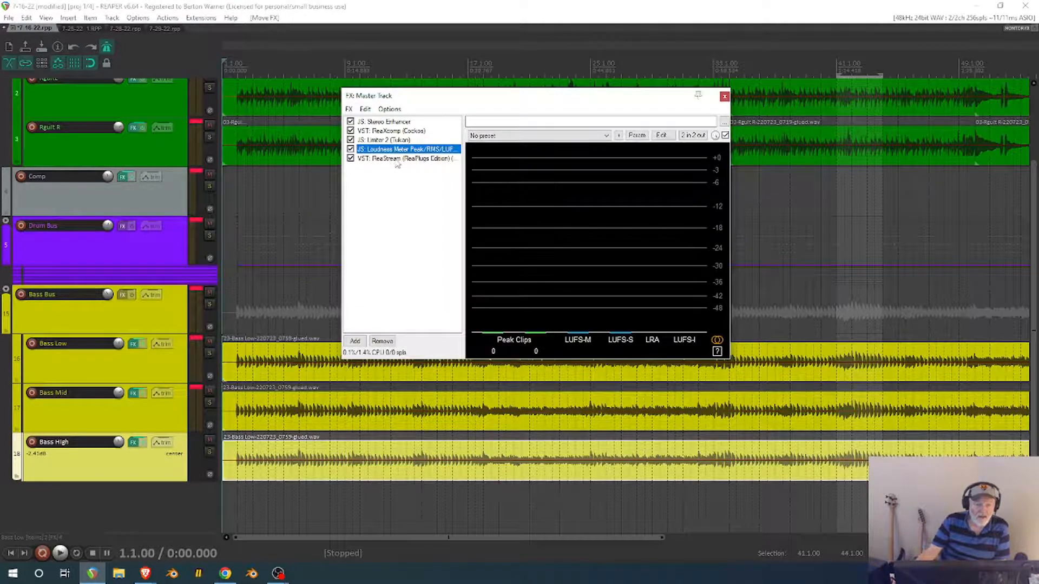
{"action": "left_click", "coordinate": [395, 159]}
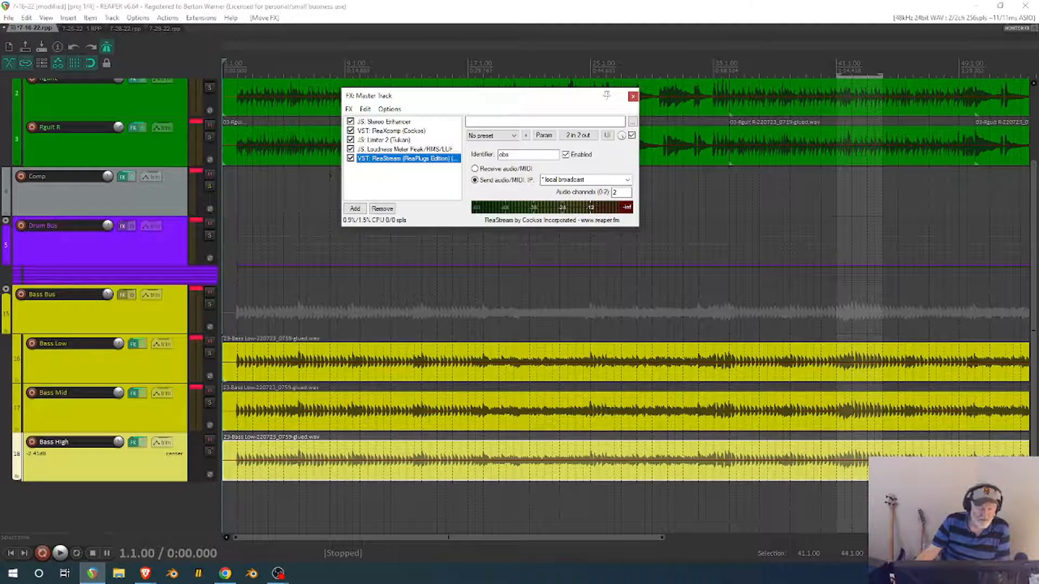
{"action": "left_click", "coordinate": [396, 151]}
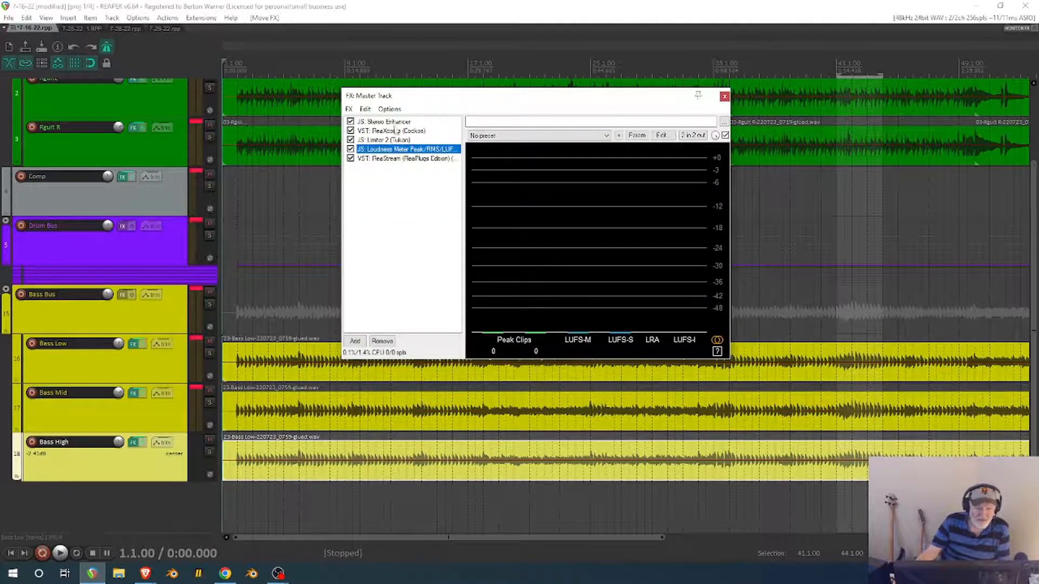
{"action": "left_click", "coordinate": [386, 123]}
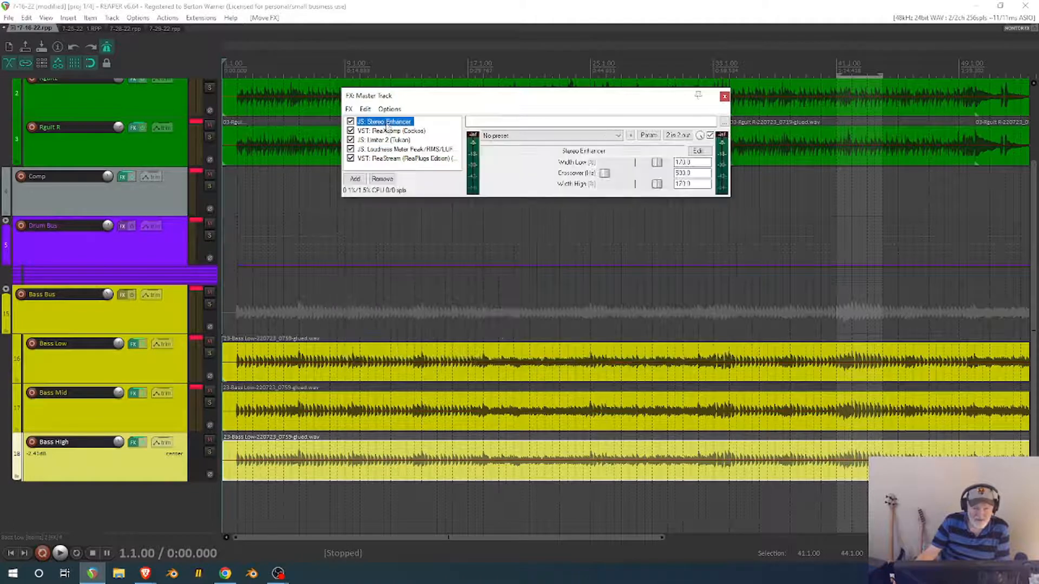
{"action": "left_click", "coordinate": [388, 131]}
{"action": "left_click", "coordinate": [389, 140]}
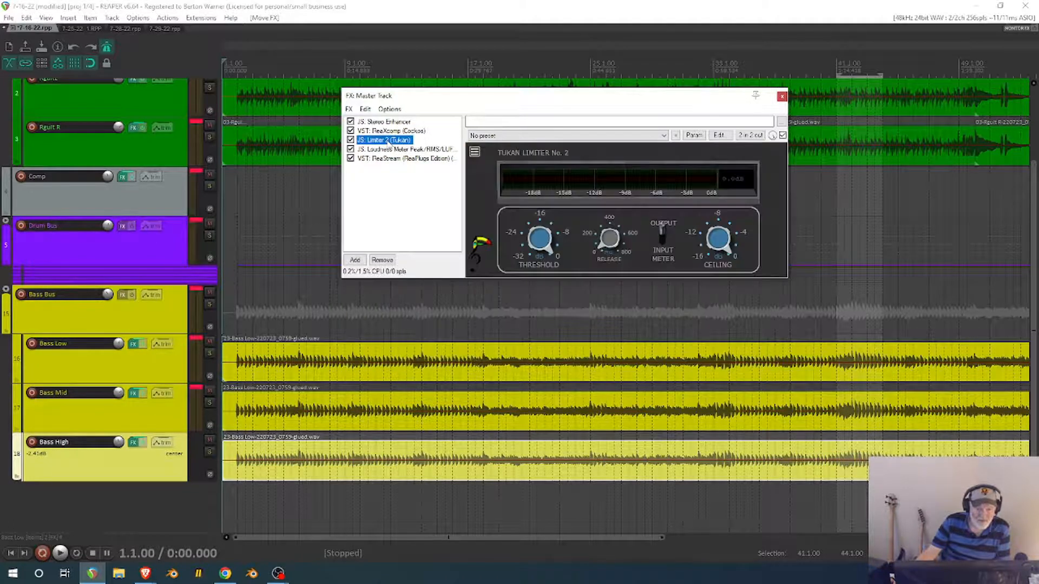
{"action": "left_click", "coordinate": [386, 150]}
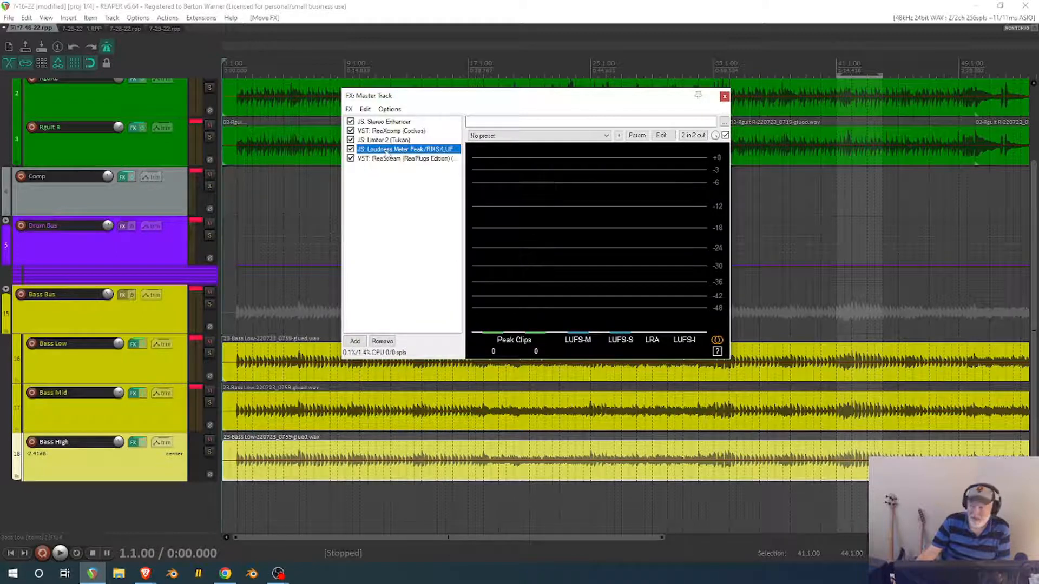
Float the Loudness Meter in its own window clear of the effect chain, and show Limiter 2's controls beside it.
{"action": "double_click", "coordinate": [386, 150]}
{"action": "left_click_drag", "start_coordinate": [436, 118], "coordinate": [97, 71]}
{"action": "left_click", "coordinate": [380, 140]}
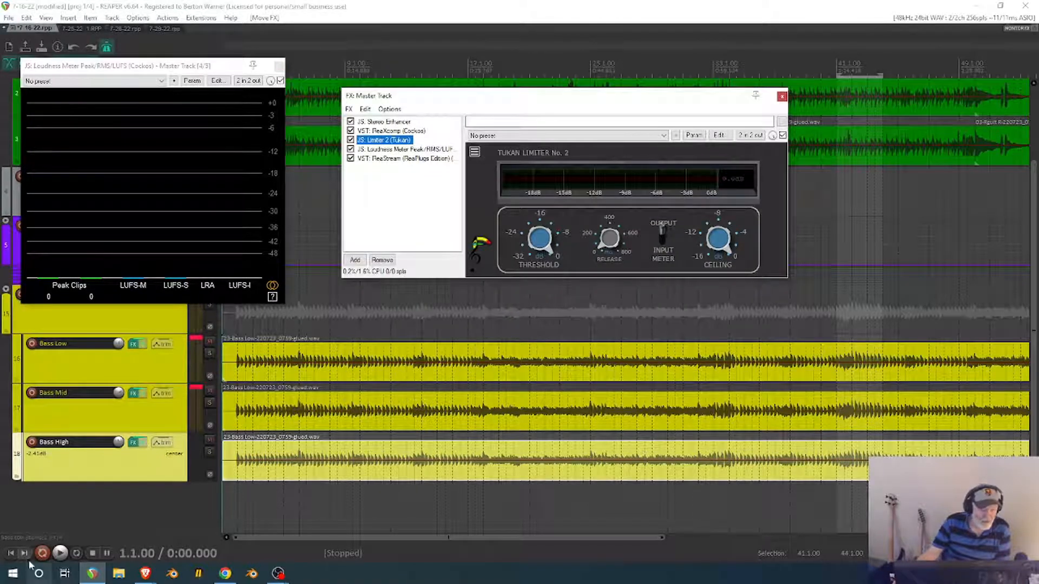
Play the song from the start to check its levels on the Loudness Meter and Limiter 2, and stop playback.
{"action": "left_click", "coordinate": [58, 561]}
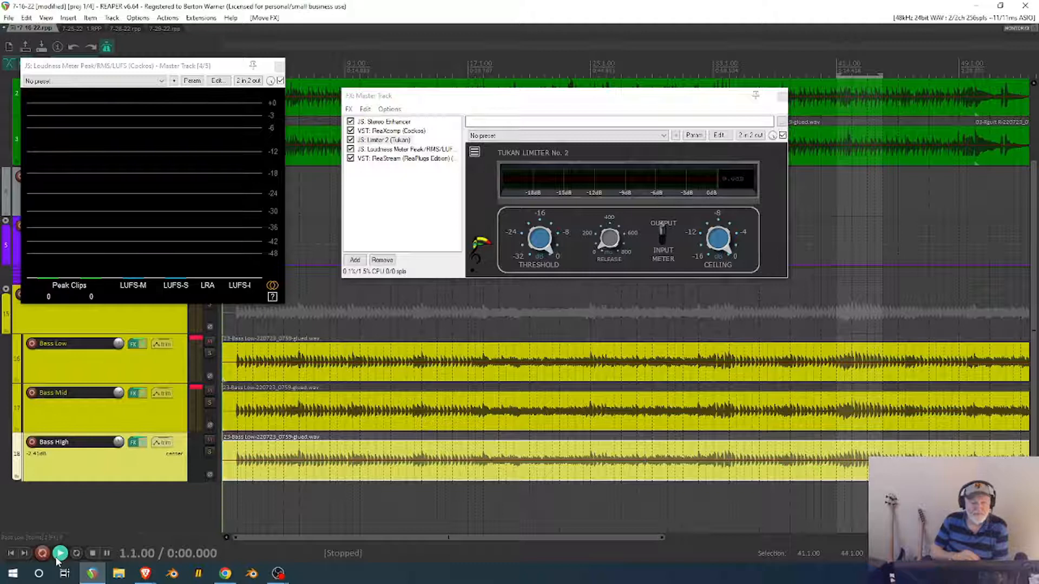
{"action": "left_click", "coordinate": [58, 557]}
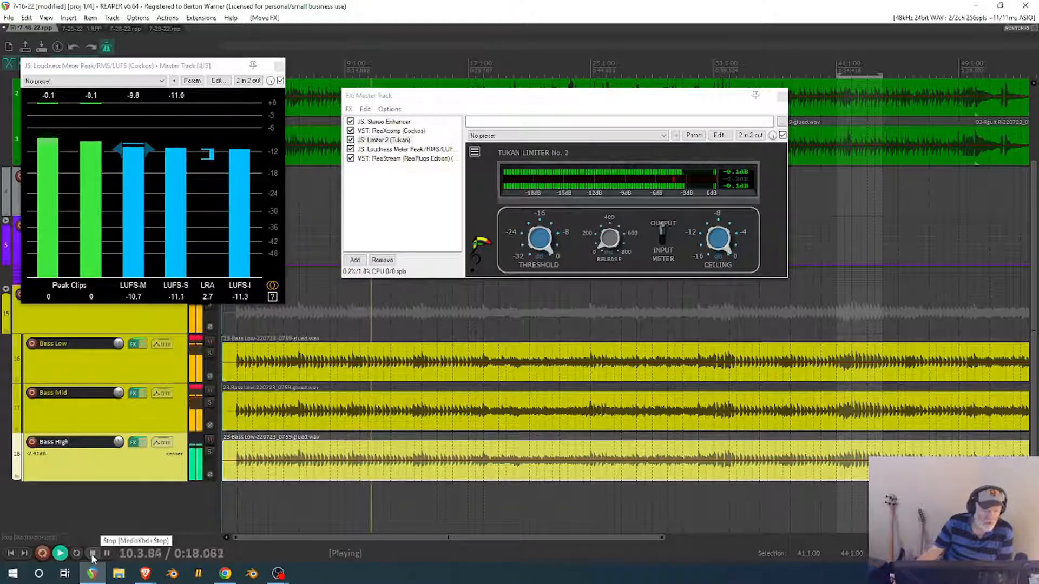
{"action": "left_click", "coordinate": [93, 554]}
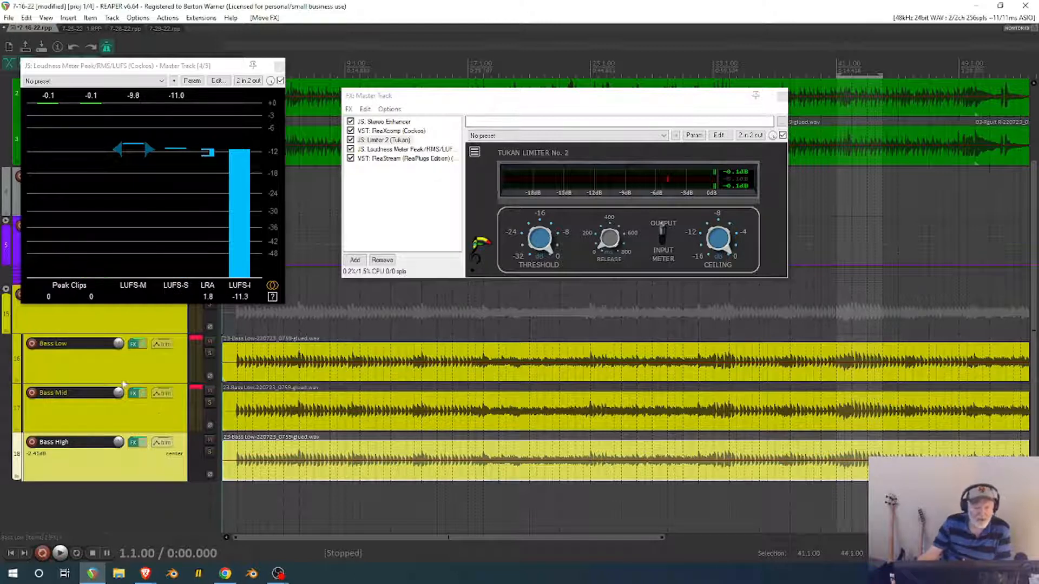
During playback, set ReaXcomp's band 1 gain to -0.1 and overall gain to -1.2, close its floating window and show Limiter 2.
{"action": "double_click", "coordinate": [407, 131]}
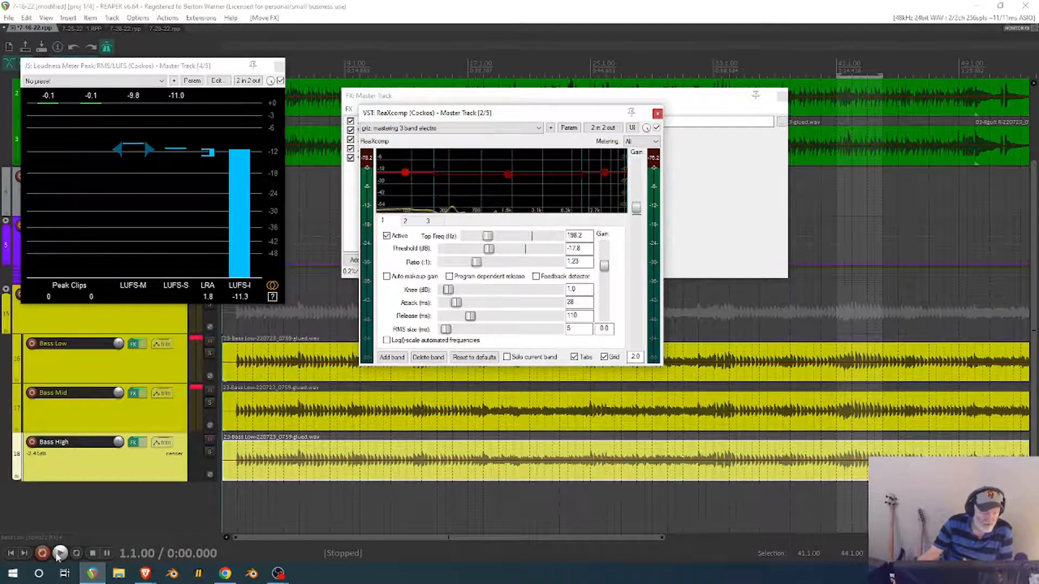
{"action": "left_click", "coordinate": [60, 557]}
{"action": "key", "text": "space"}
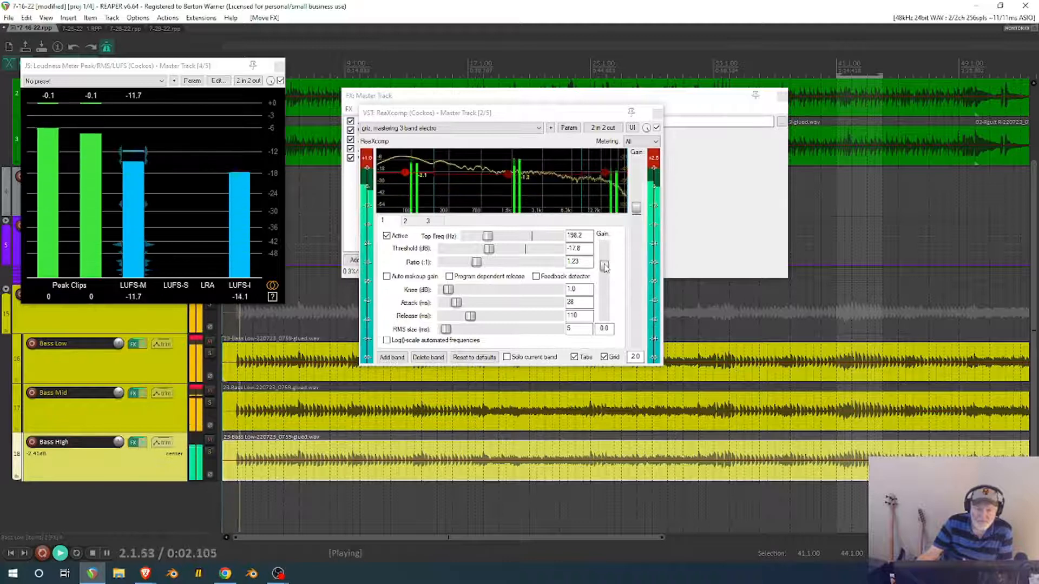
{"action": "left_click_drag", "start_coordinate": [636, 208], "coordinate": [637, 221]}
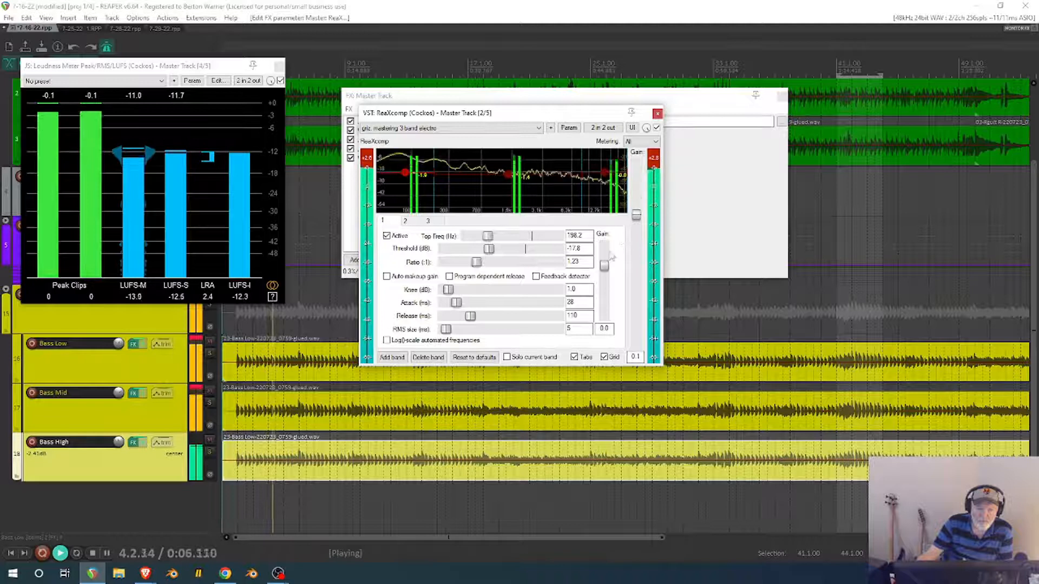
{"action": "left_click_drag", "start_coordinate": [604, 268], "coordinate": [605, 266]}
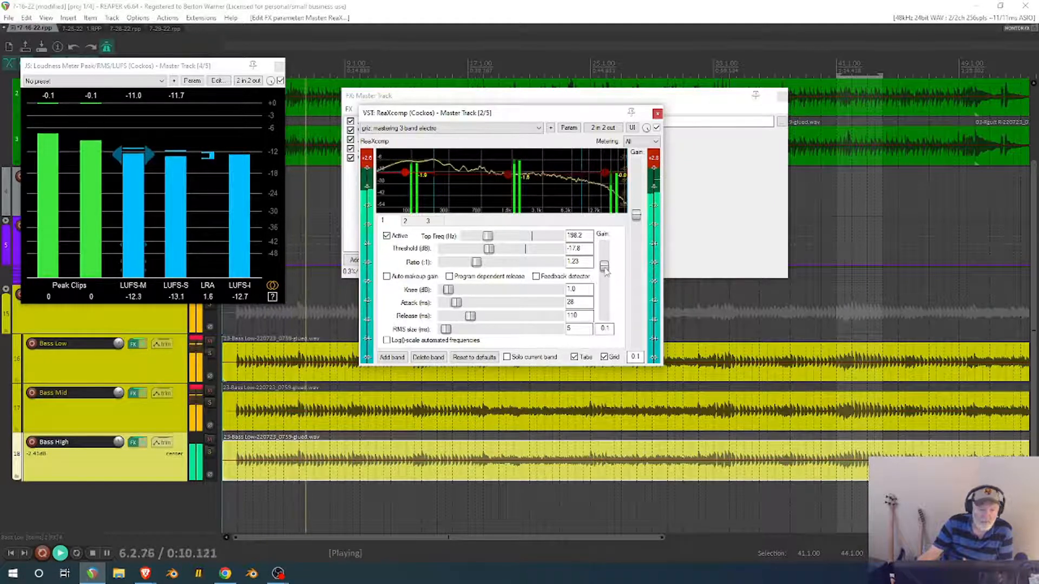
{"action": "left_click_drag", "start_coordinate": [636, 215], "coordinate": [636, 210]}
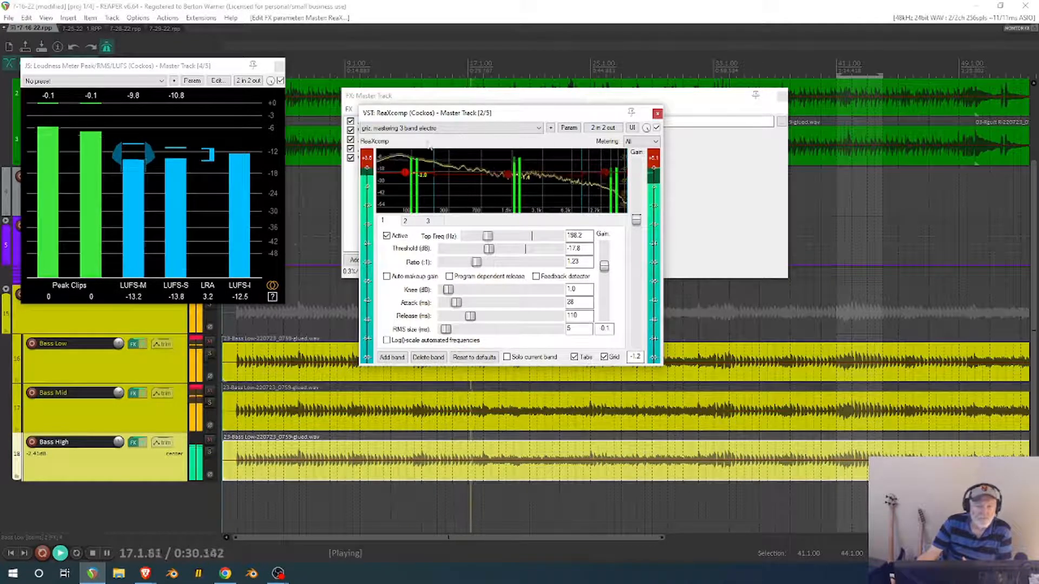
{"action": "left_click", "coordinate": [658, 113]}
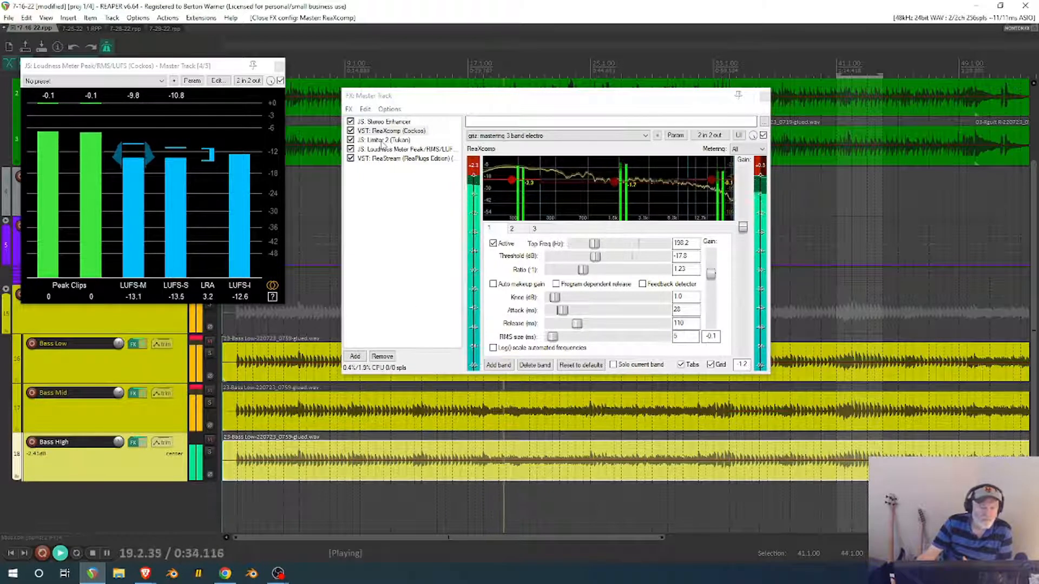
{"action": "left_click", "coordinate": [386, 140]}
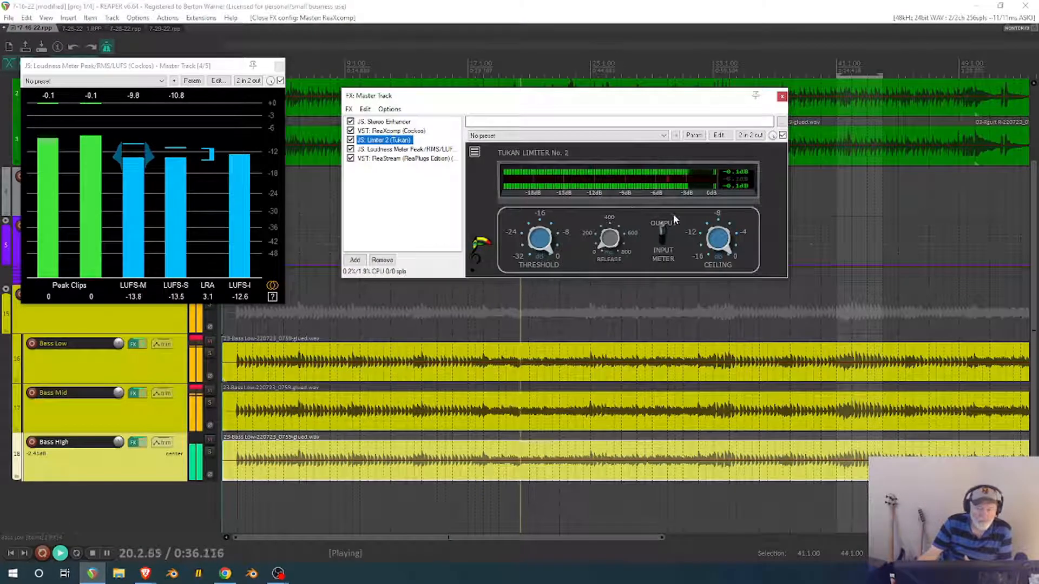
During playback, fine-tune Limiter 2's ceiling, then rebalance the drum tracks in the mixer by lowering OH, Amb and Reverb and raising Comp.
{"action": "left_click_drag", "start_coordinate": [715, 241], "coordinate": [715, 246]}
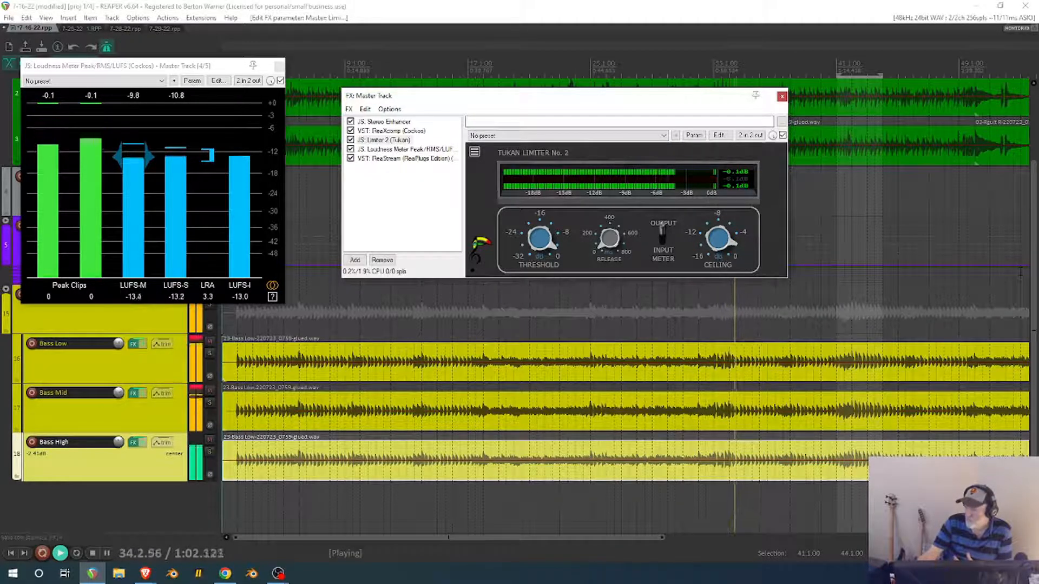
{"action": "key", "text": "ctrl+m"}
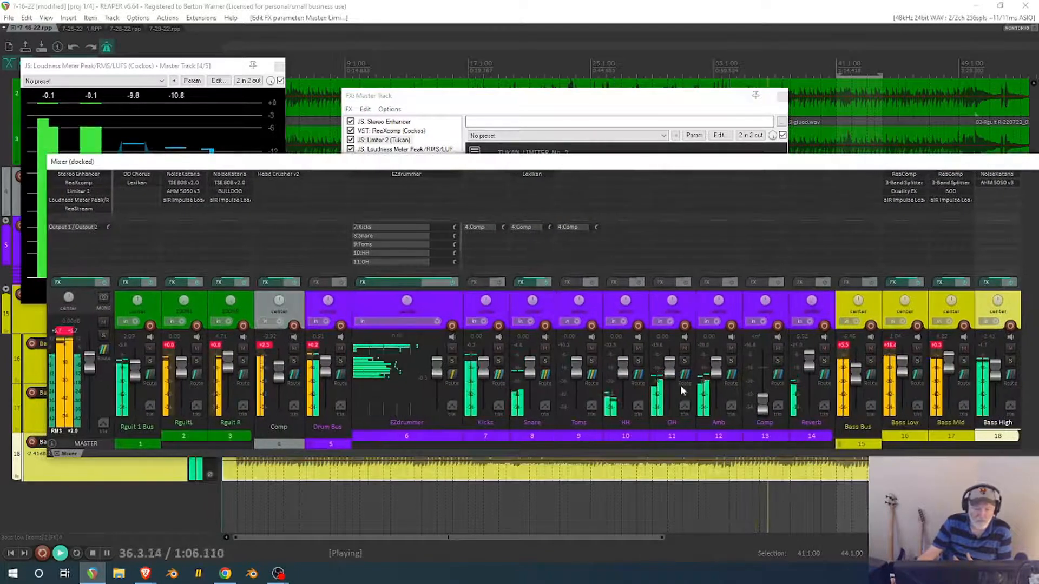
{"action": "left_click", "coordinate": [673, 372]}
{"action": "left_click", "coordinate": [717, 374]}
{"action": "left_click_drag", "start_coordinate": [717, 373], "coordinate": [675, 376]}
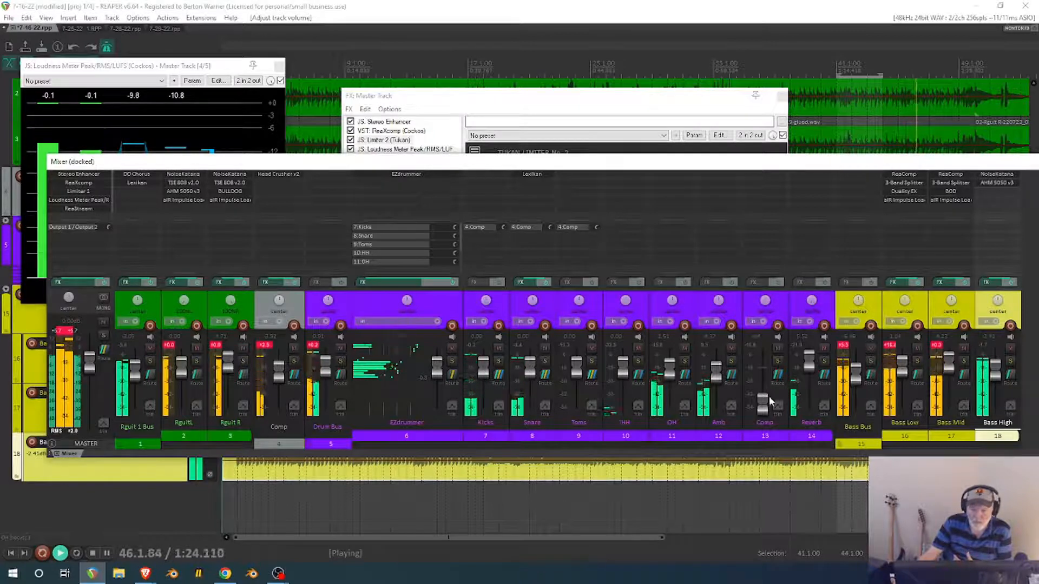
{"action": "left_click_drag", "start_coordinate": [763, 407], "coordinate": [811, 369]}
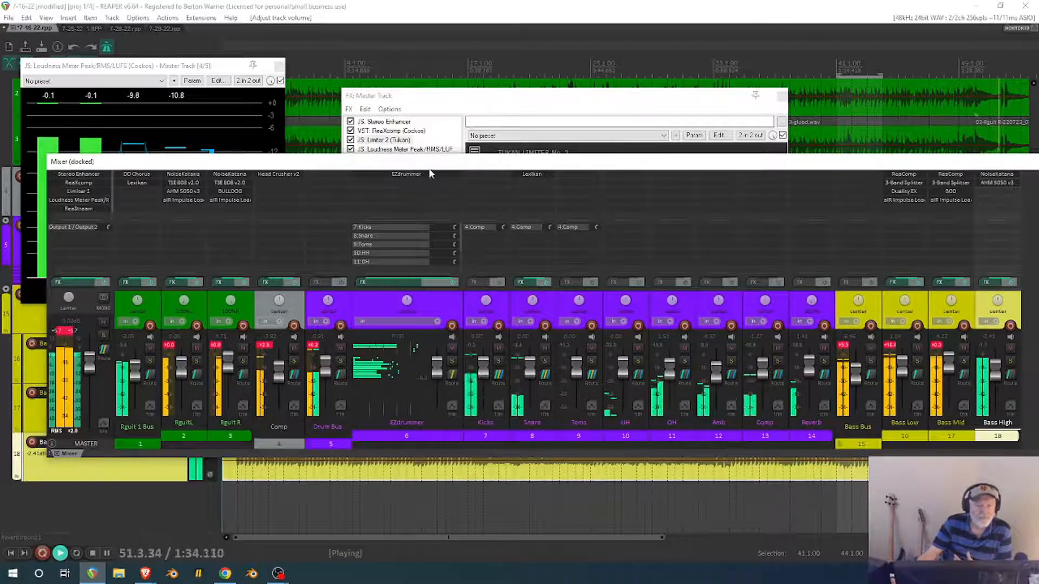
Move the mixer clear of the Loudness Meter and Limiter 2 to check levels, and restart playback from the song's start.
{"action": "left_click_drag", "start_coordinate": [428, 167], "coordinate": [488, 390]}
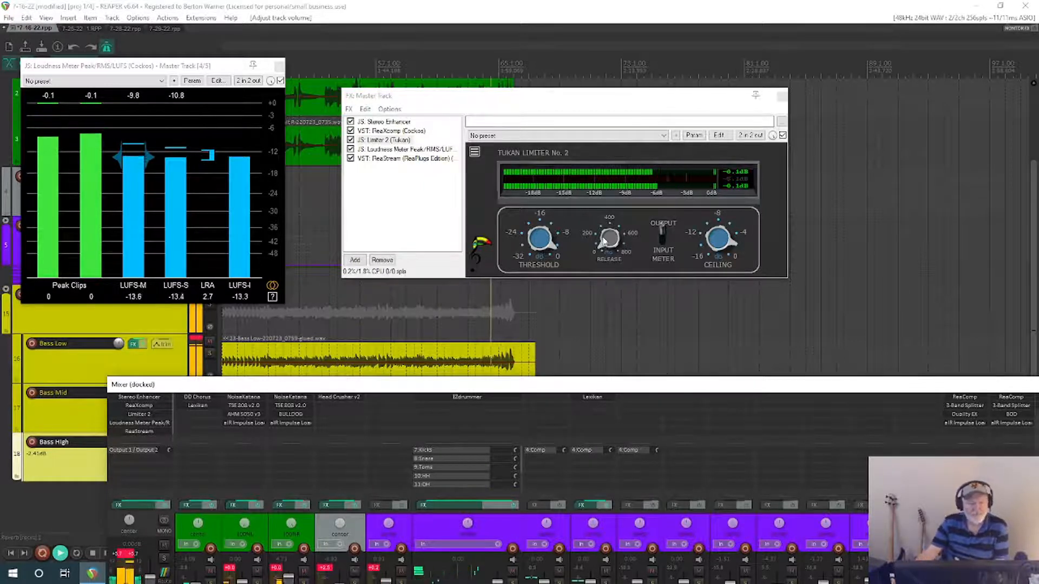
{"action": "left_click_drag", "start_coordinate": [471, 384], "coordinate": [599, 275]}
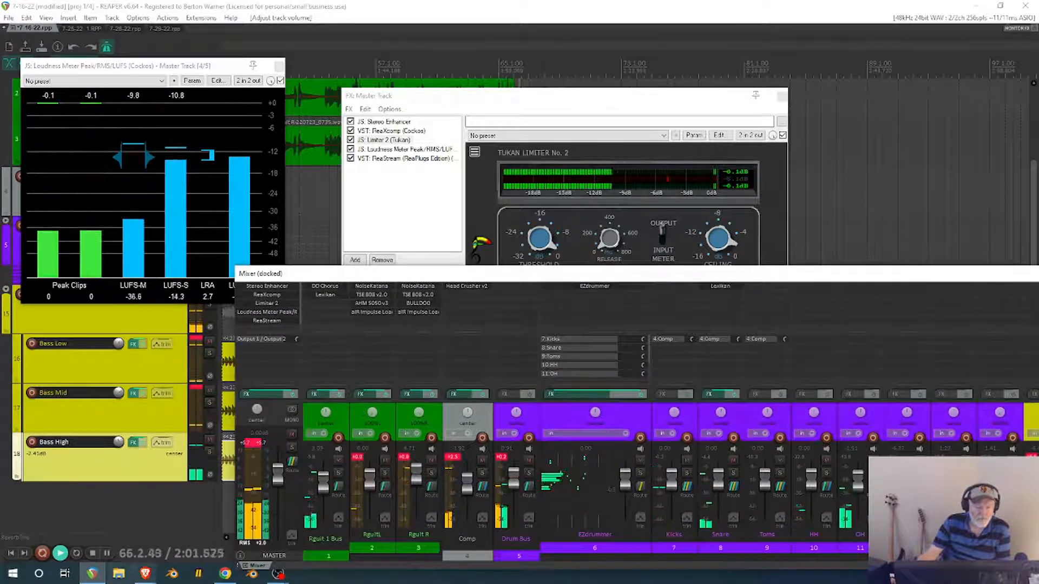
{"action": "left_click", "coordinate": [61, 552]}
{"action": "key", "text": "w"}
Adjust the Rguit 1 Bus's Lexikan dry/wet mix and DD Chorus depth, and set the bus volume to -4.67 dB.
{"action": "left_click", "coordinate": [316, 395]}
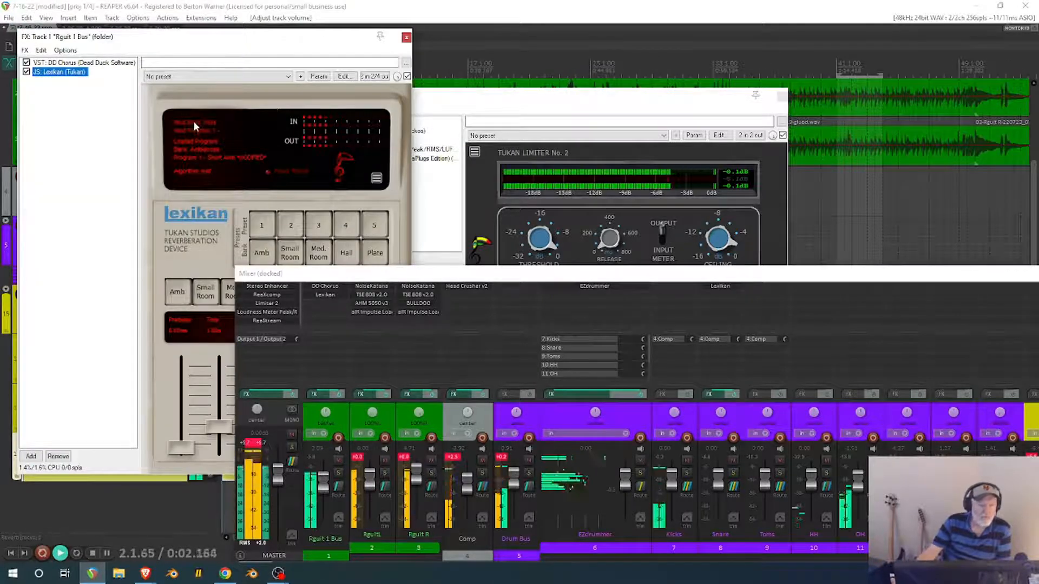
{"action": "left_click_drag", "start_coordinate": [366, 281], "coordinate": [606, 230]}
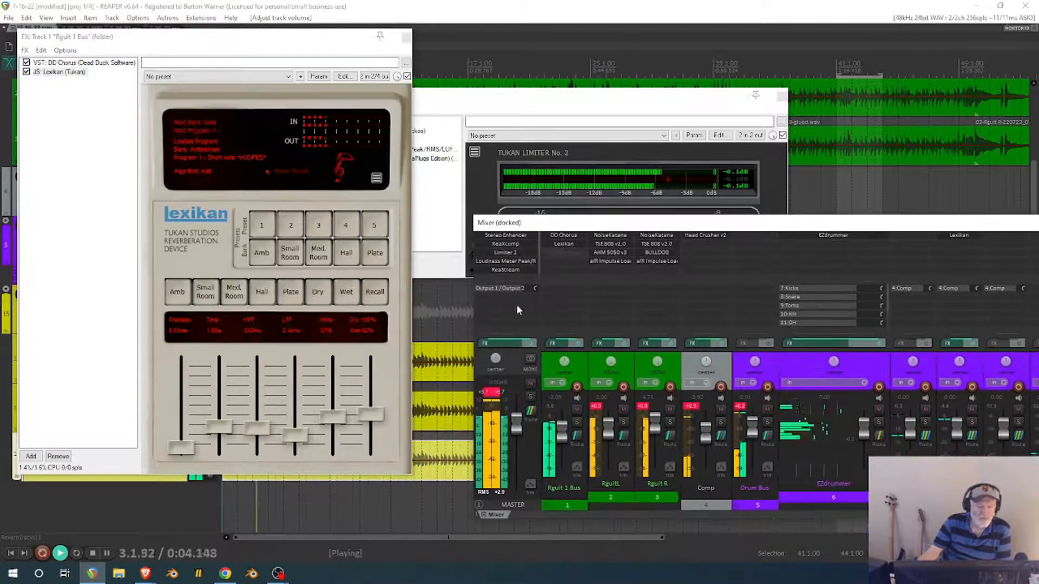
{"action": "left_click_drag", "start_coordinate": [366, 418], "coordinate": [368, 407]}
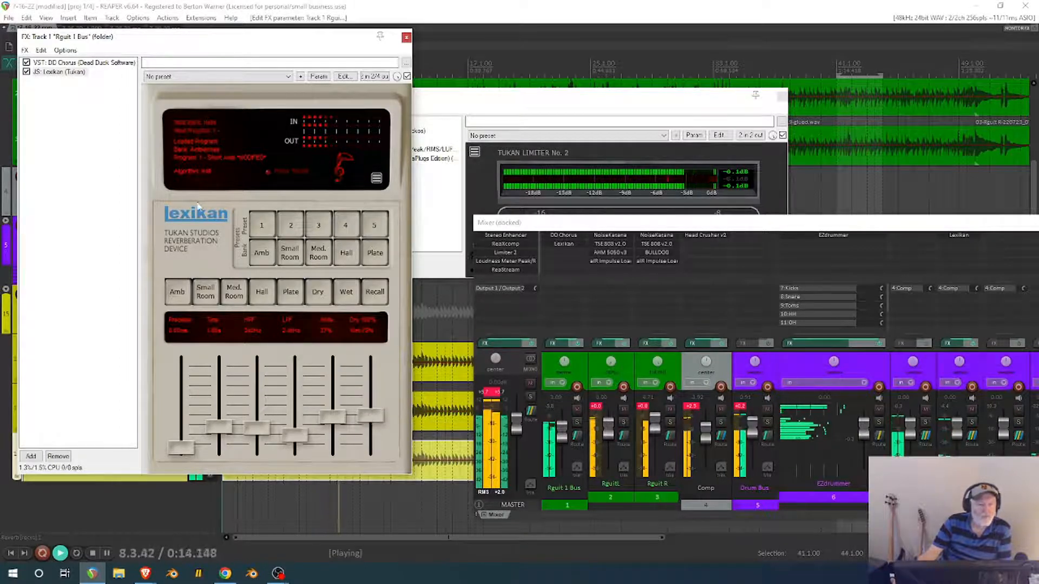
{"action": "left_click", "coordinate": [87, 64]}
{"action": "mouse_move", "coordinate": [355, 123]}
{"action": "left_mouse_down"}
{"action": "mouse_move", "coordinate": [348, 85]}
{"action": "mouse_move", "coordinate": [347, 104]}
{"action": "left_mouse_up"}
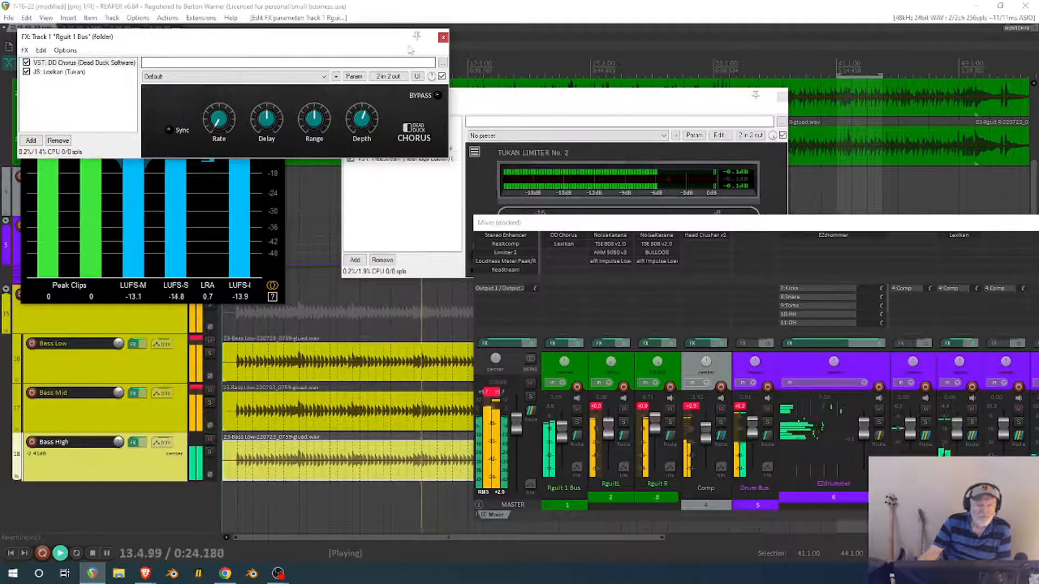
{"action": "left_click", "coordinate": [443, 36]}
{"action": "left_click_drag", "start_coordinate": [536, 223], "coordinate": [131, 188]}
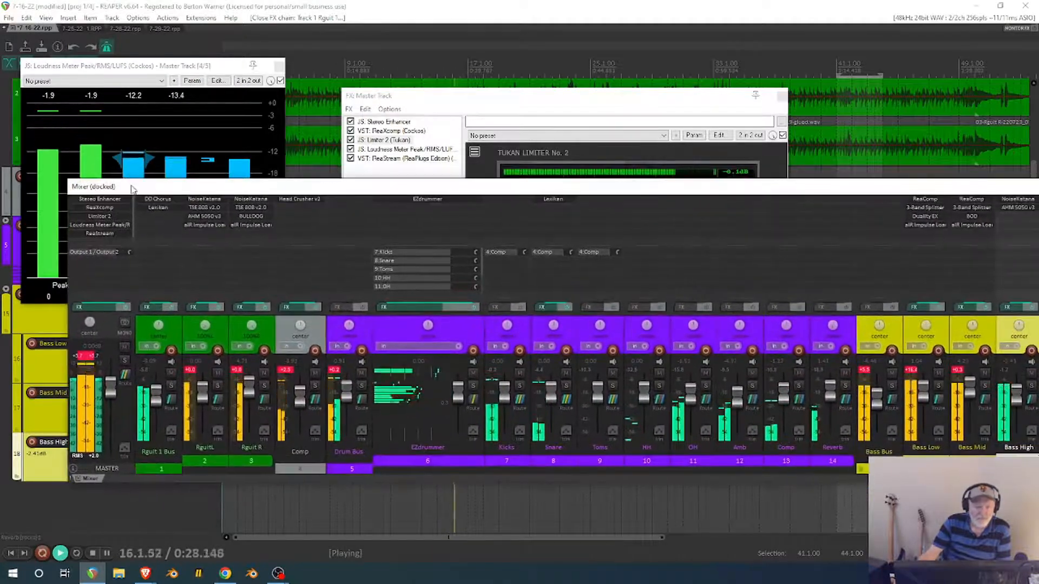
{"action": "scroll", "coordinate": [155, 401], "scroll_direction": "down", "scroll_amount": 3}
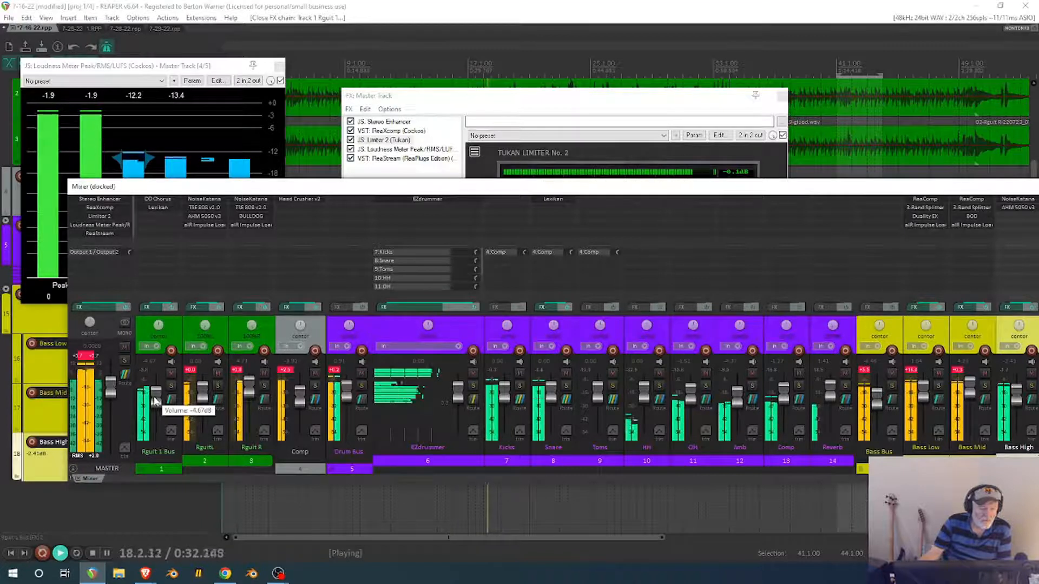
Float the Master track's Loudness Meter again, place the mixer below it and show Limiter 2's controls.
{"action": "left_click", "coordinate": [127, 66]}
{"action": "key", "text": "Escape"}
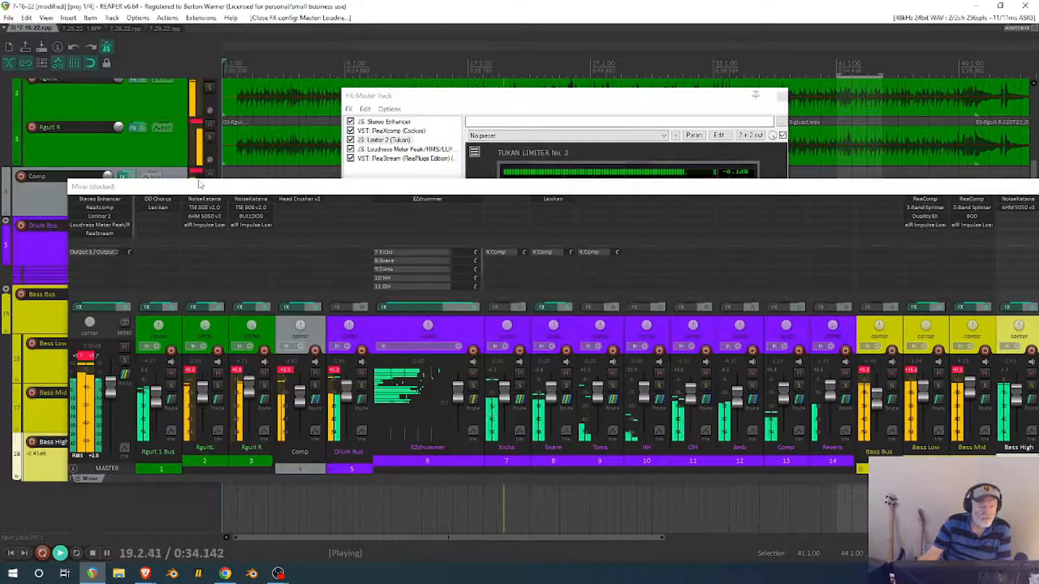
{"action": "left_click", "coordinate": [493, 105]}
{"action": "left_click", "coordinate": [380, 151]}
{"action": "double_click", "coordinate": [379, 154]}
{"action": "left_click_drag", "start_coordinate": [257, 182], "coordinate": [258, 334]}
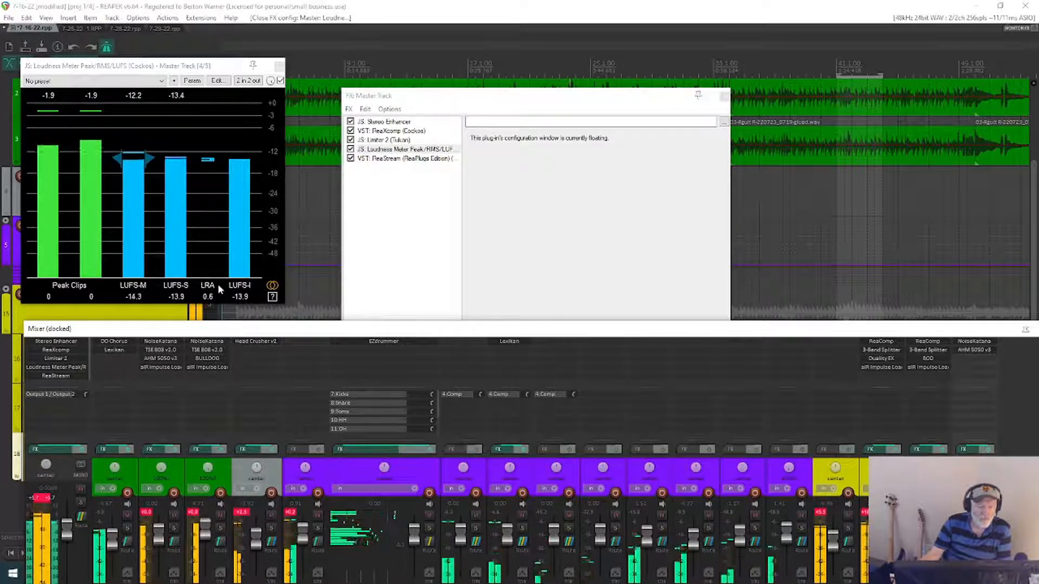
{"action": "left_click", "coordinate": [385, 140]}
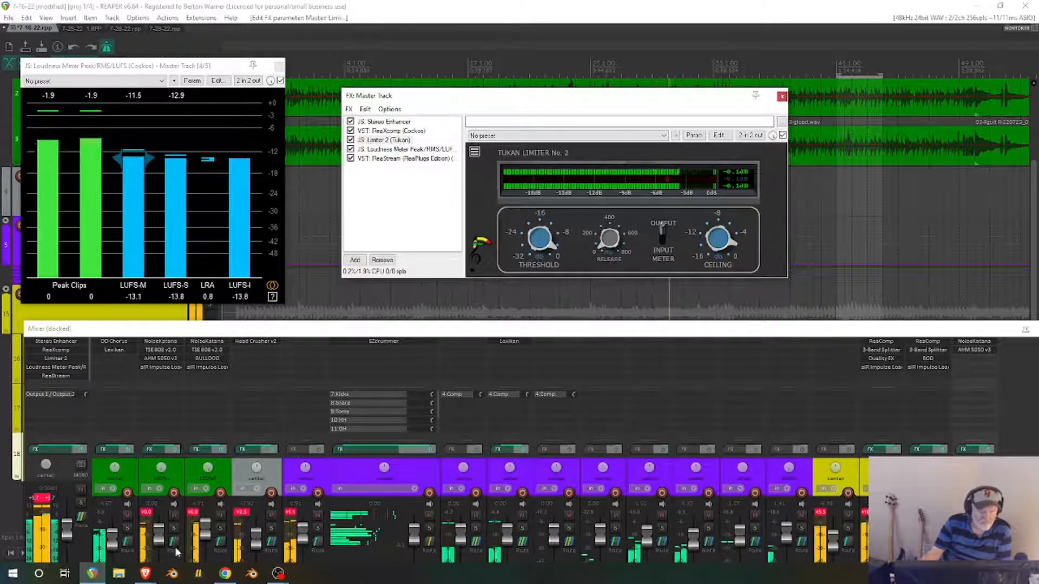
Raise the Rguit 1 Bus volume and replay the song from the start while fine-tuning Limiter 2's threshold.
{"action": "left_click", "coordinate": [110, 546]}
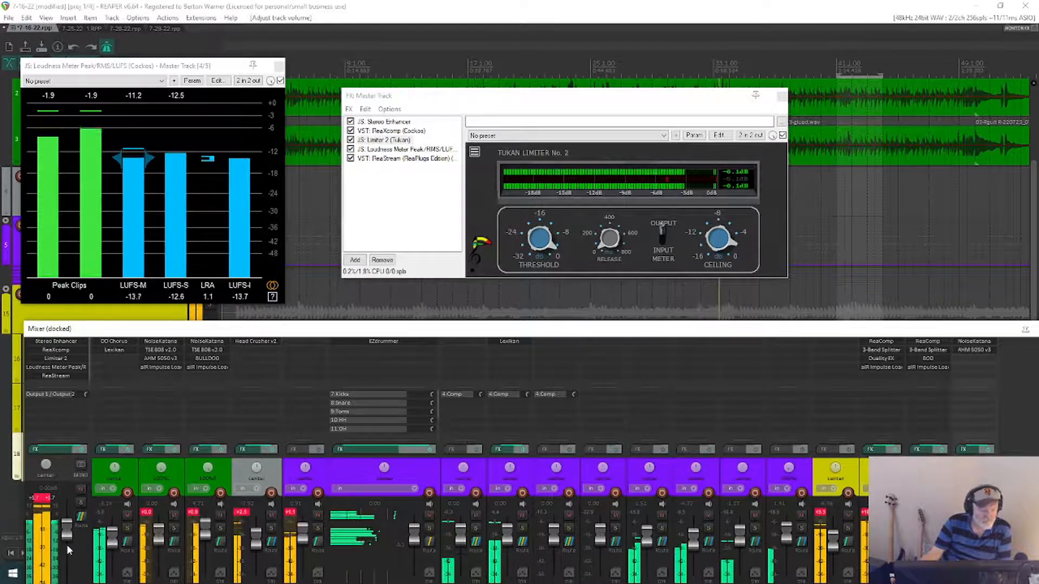
{"action": "left_click_drag", "start_coordinate": [315, 336], "coordinate": [442, 325]}
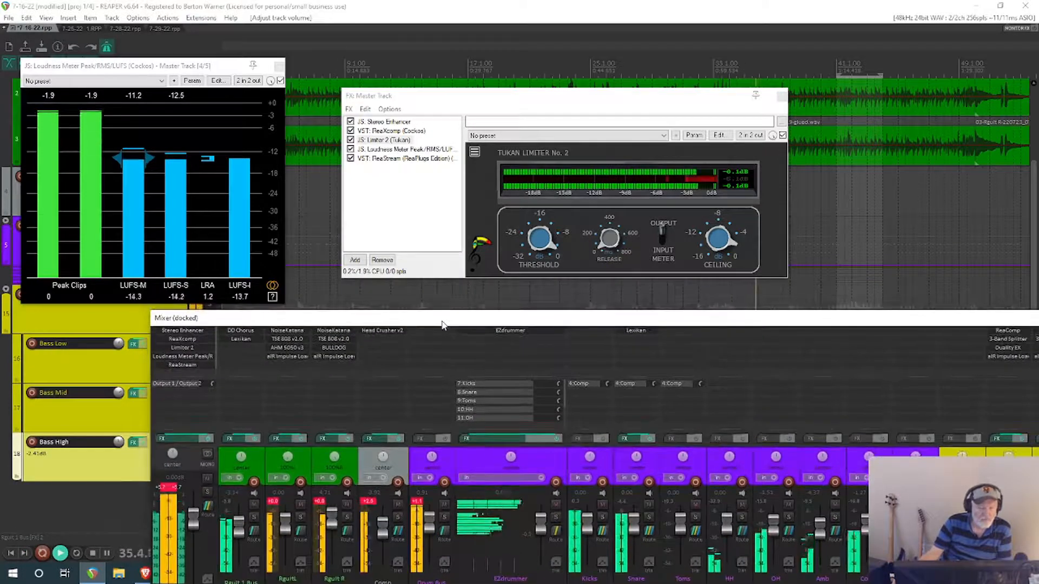
{"action": "left_click", "coordinate": [94, 553]}
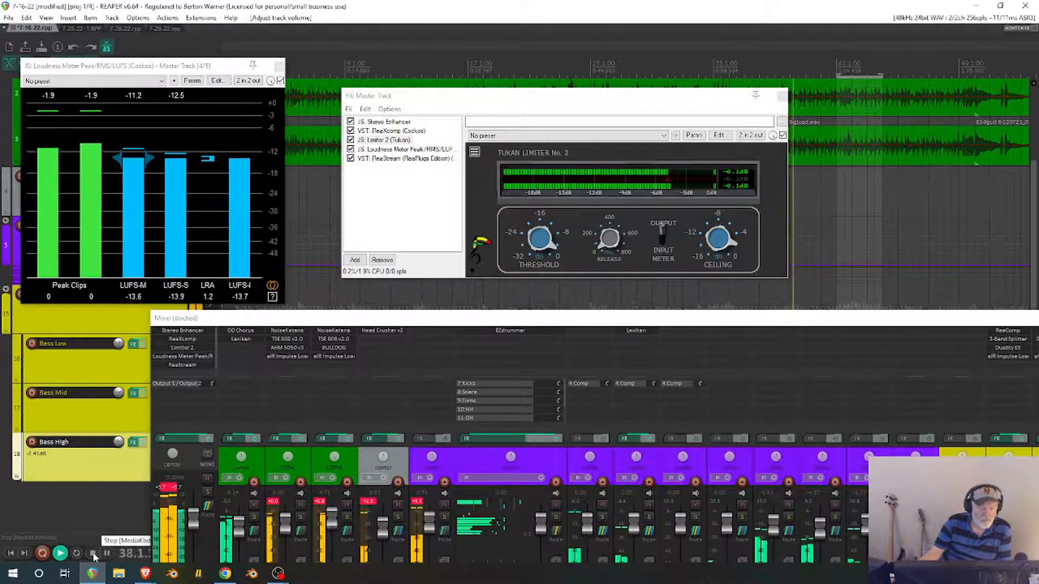
{"action": "left_click", "coordinate": [58, 557]}
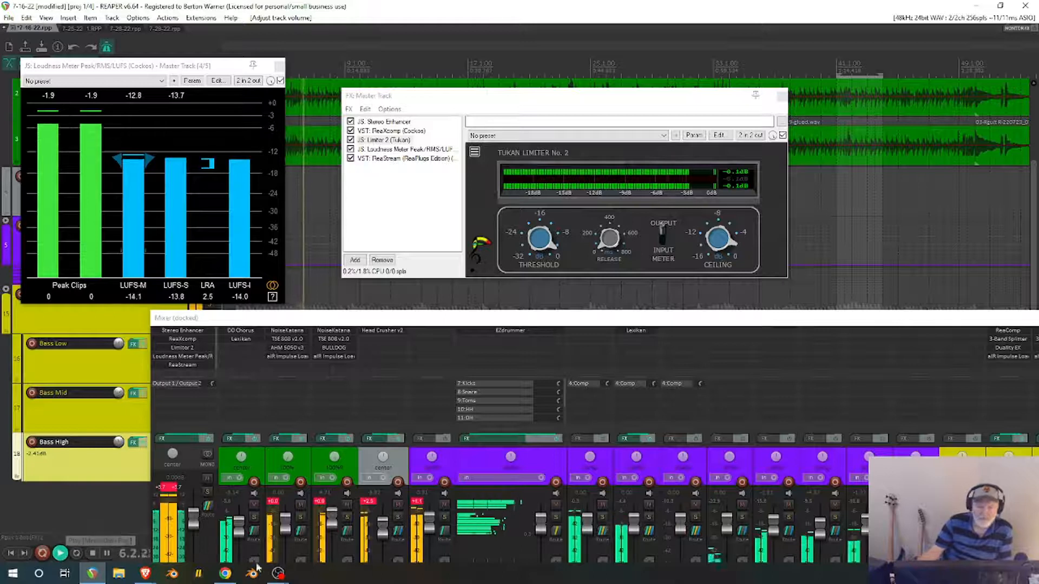
{"action": "left_click", "coordinate": [534, 237]}
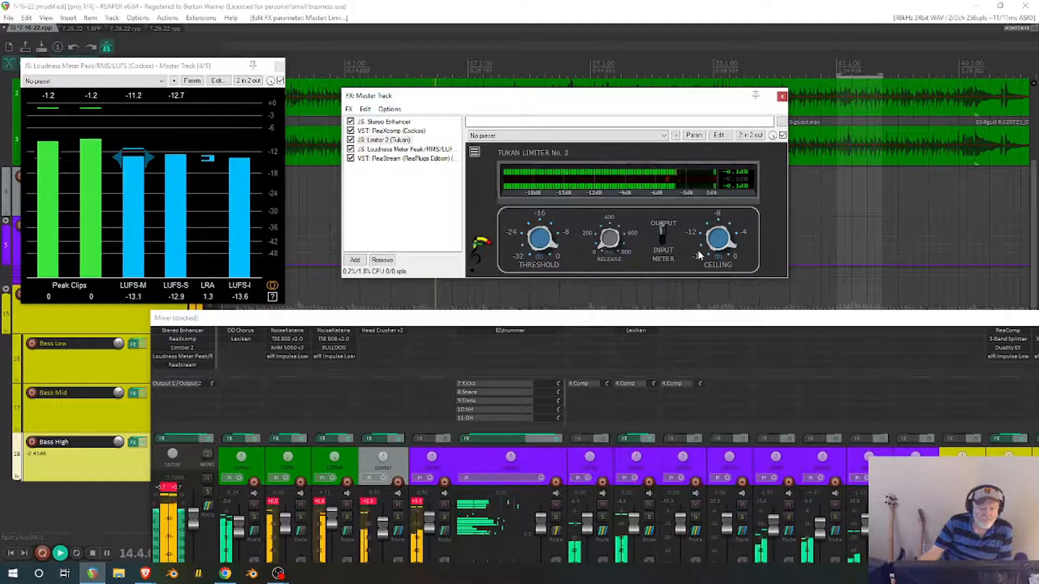
Rebalance the mixer during playback: lower Drum Bus and Bass Bus, and set Rguit 1 Bus to -6.30 dB and track 4 Comp to -7.19 dB.
{"action": "left_click_drag", "start_coordinate": [346, 321], "coordinate": [197, 198]}
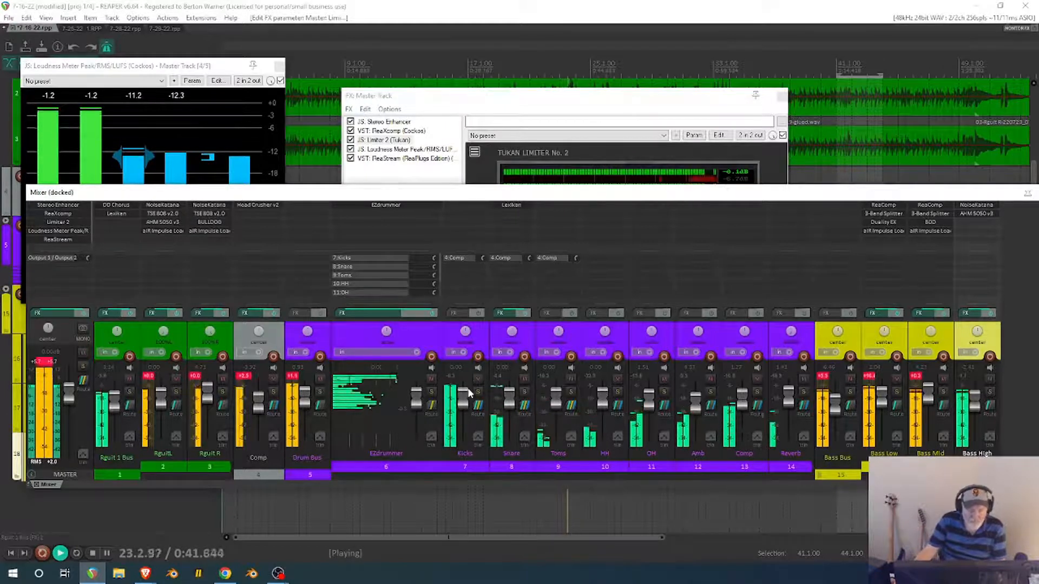
{"action": "double_click", "coordinate": [305, 395]}
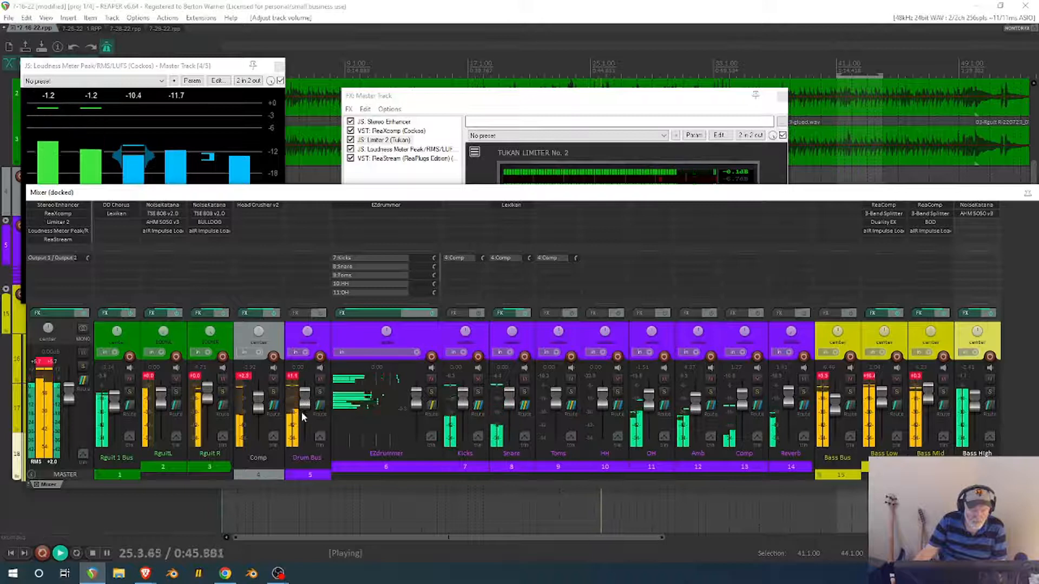
{"action": "mouse_move", "coordinate": [307, 394]}
{"action": "left_mouse_down"}
{"action": "mouse_move", "coordinate": [305, 403]}
{"action": "mouse_move", "coordinate": [259, 411]}
{"action": "mouse_move", "coordinate": [306, 400]}
{"action": "left_mouse_up"}
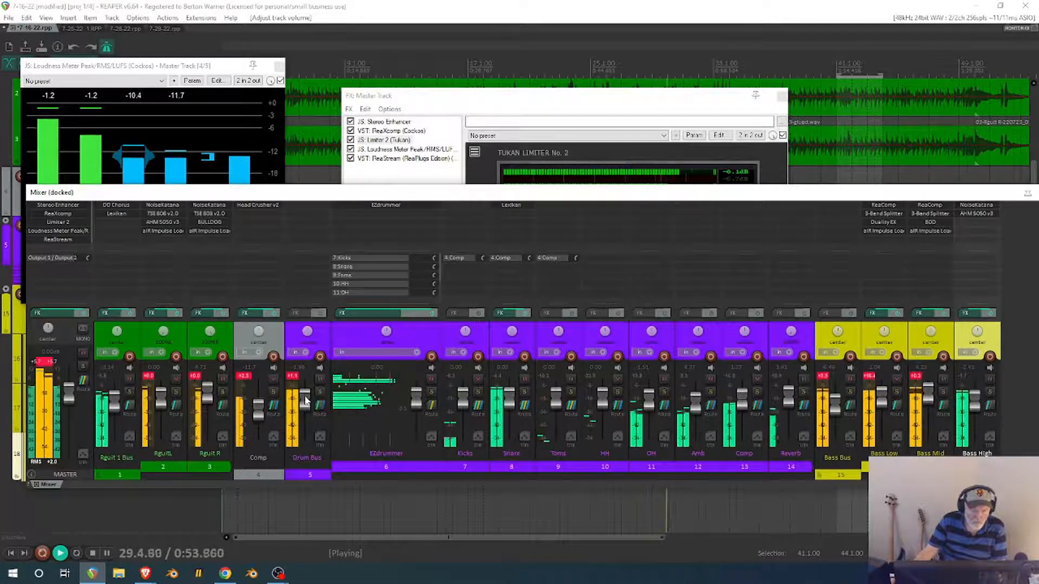
{"action": "left_click_drag", "start_coordinate": [112, 403], "coordinate": [114, 407]}
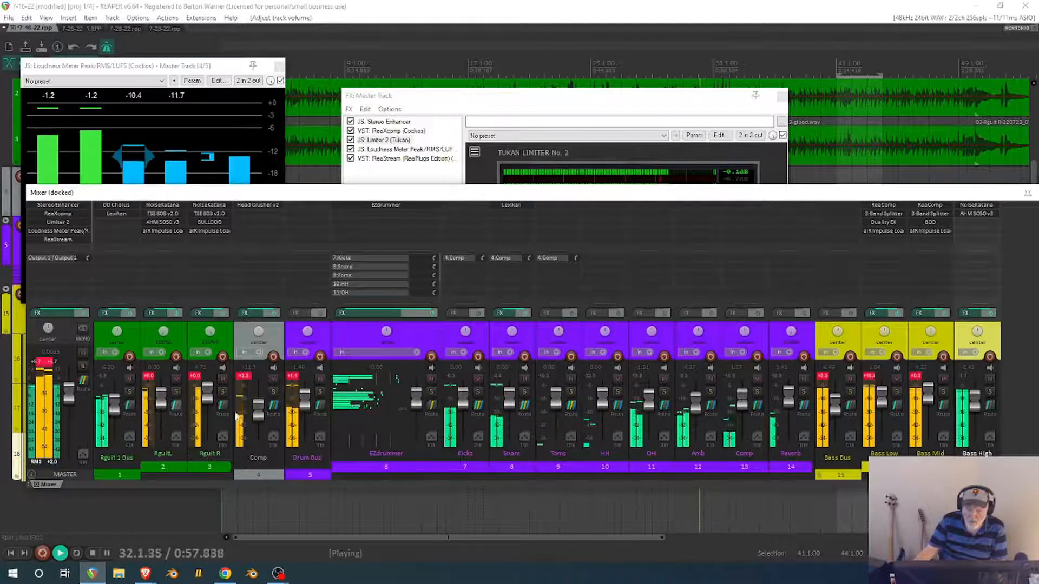
{"action": "left_click_drag", "start_coordinate": [841, 397], "coordinate": [832, 412]}
{"action": "mouse_move", "coordinate": [257, 410]}
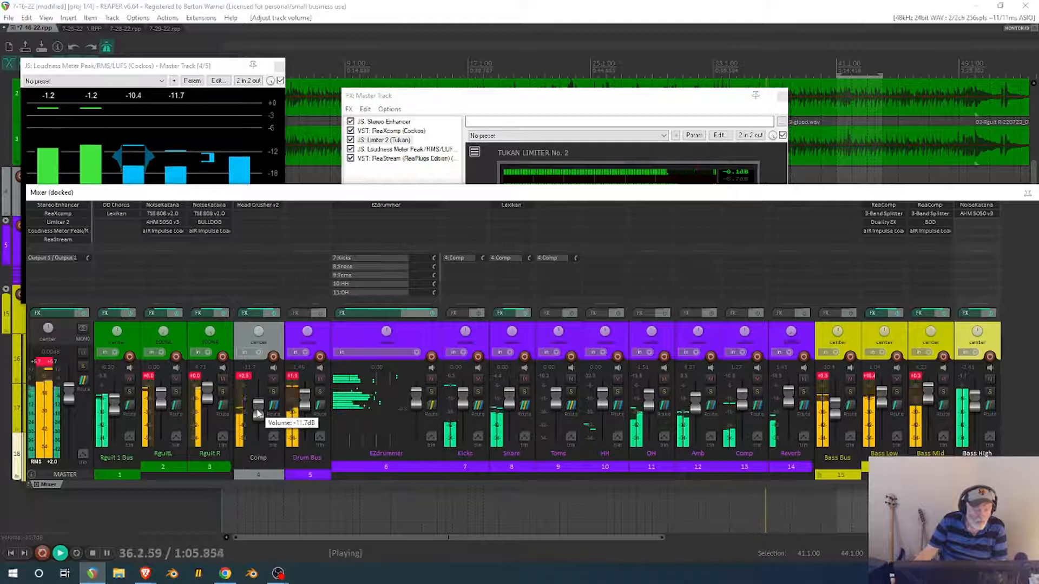
{"action": "mouse_move", "coordinate": [259, 413]}
{"action": "left_mouse_down"}
{"action": "mouse_move", "coordinate": [259, 391]}
{"action": "mouse_move", "coordinate": [260, 409]}
{"action": "left_mouse_up"}
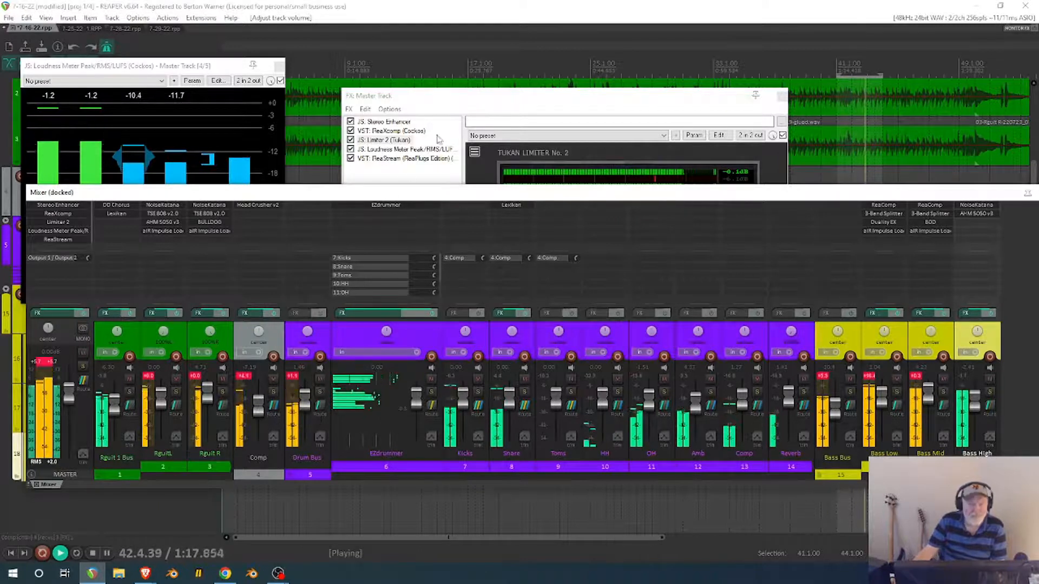
Move the mixer below the Master effects, float ReaXcomp in its own window and raise its overall gain.
{"action": "left_click_drag", "start_coordinate": [464, 202], "coordinate": [474, 340]}
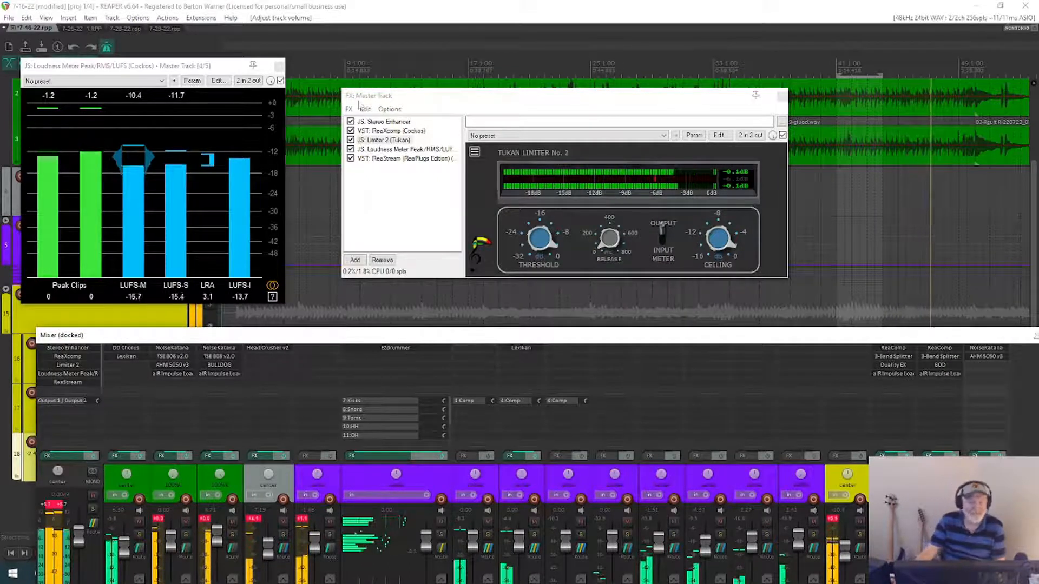
{"action": "double_click", "coordinate": [386, 131]}
{"action": "left_click", "coordinate": [449, 128]}
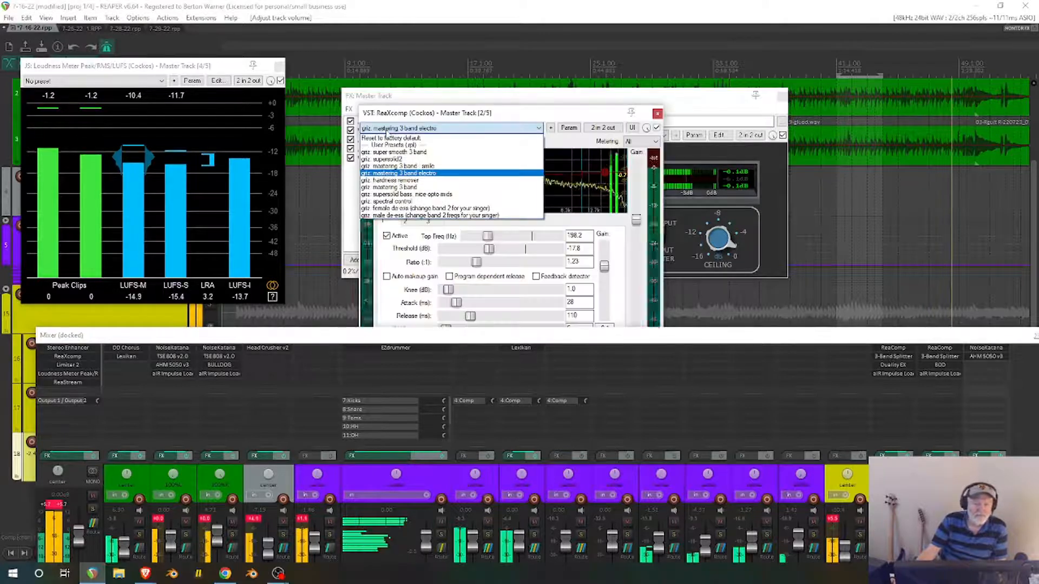
{"action": "left_click", "coordinate": [637, 224]}
{"action": "mouse_move", "coordinate": [636, 222]}
{"action": "left_mouse_down"}
{"action": "mouse_move", "coordinate": [635, 240]}
{"action": "mouse_move", "coordinate": [636, 222]}
{"action": "left_mouse_up"}
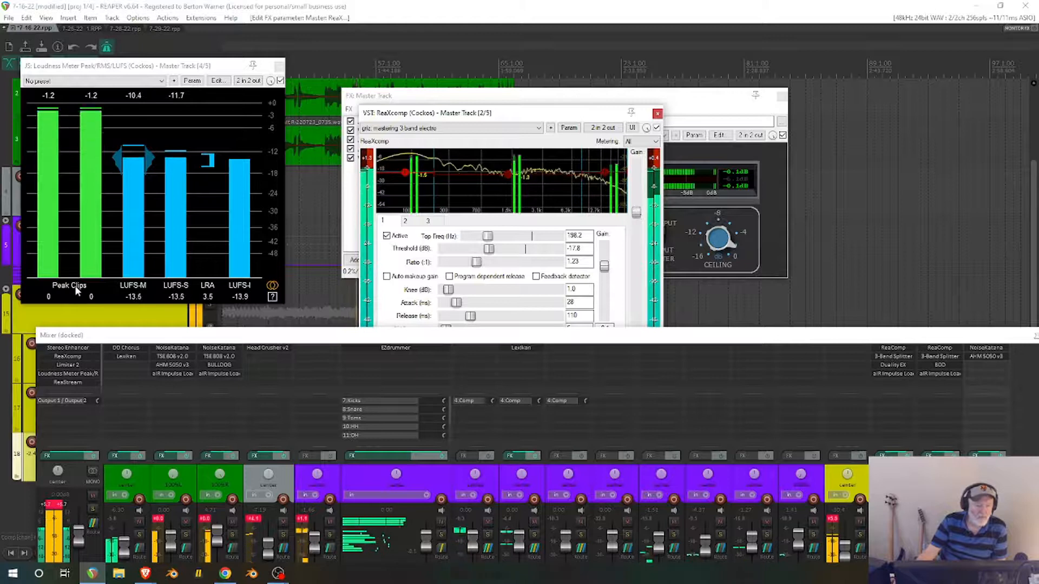
Replay the song from the start, raise ReaXcomp's overall gain further and set its band 1 gain to 1.0.
{"action": "left_click_drag", "start_coordinate": [133, 344], "coordinate": [278, 351]}
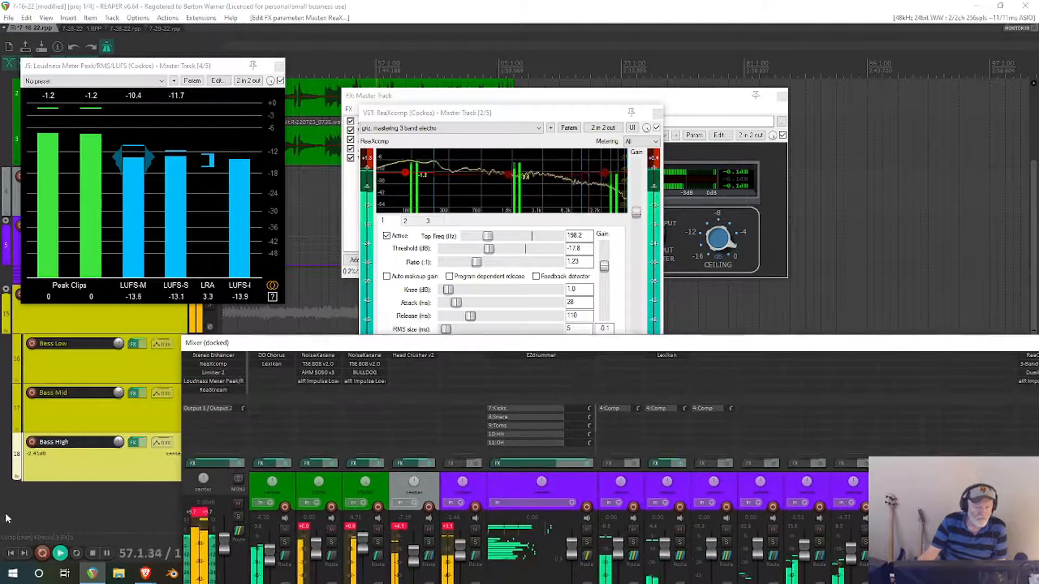
{"action": "left_click", "coordinate": [92, 554]}
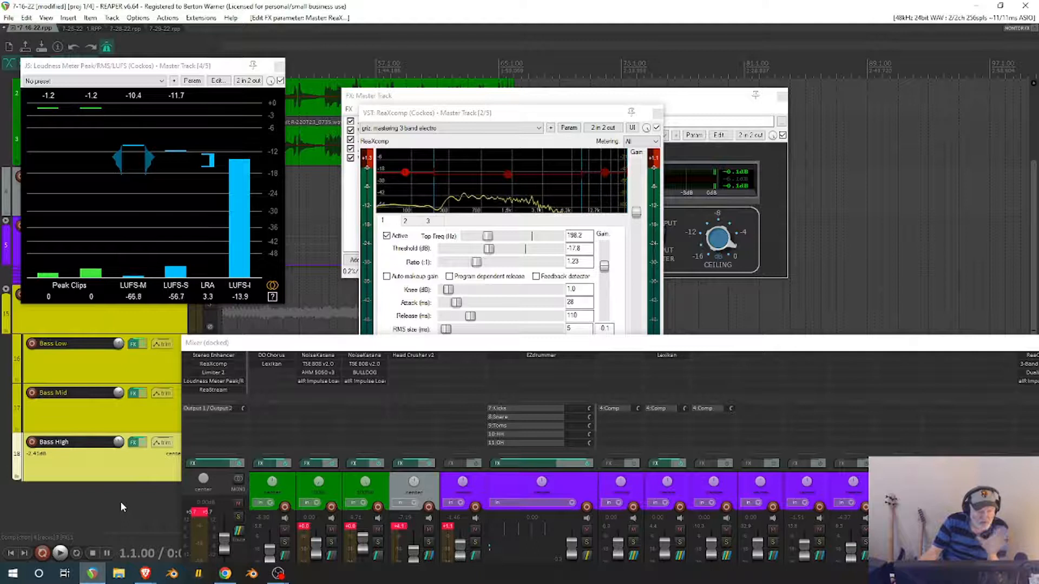
{"action": "left_click", "coordinate": [61, 553]}
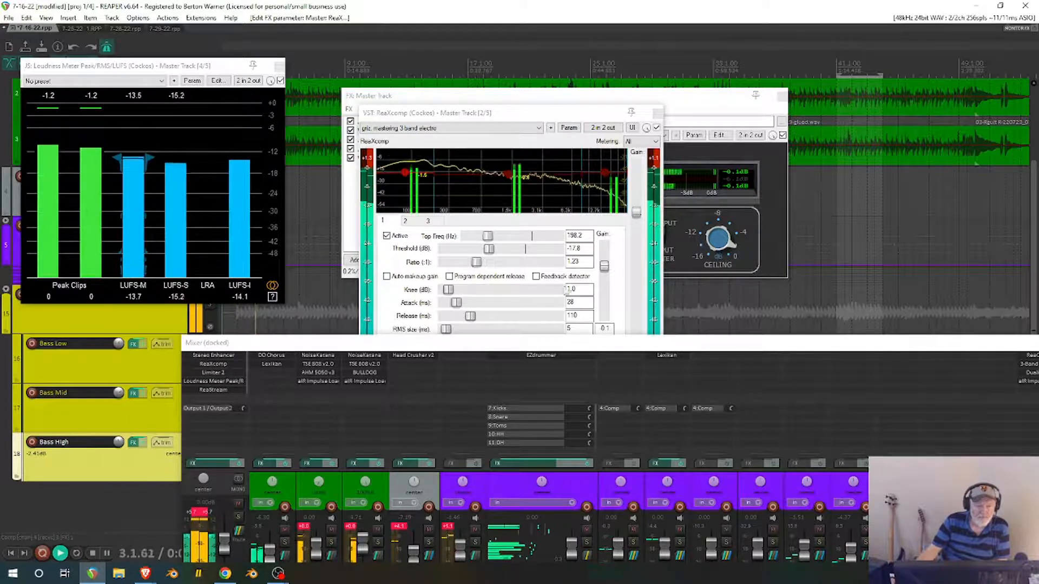
{"action": "left_click", "coordinate": [637, 215]}
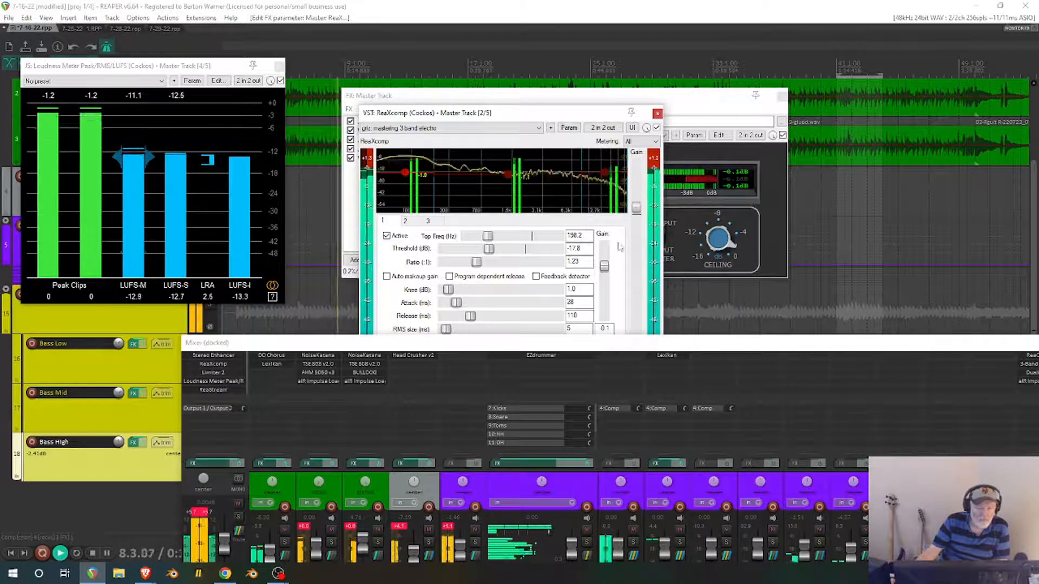
{"action": "left_click_drag", "start_coordinate": [608, 274], "coordinate": [608, 271]}
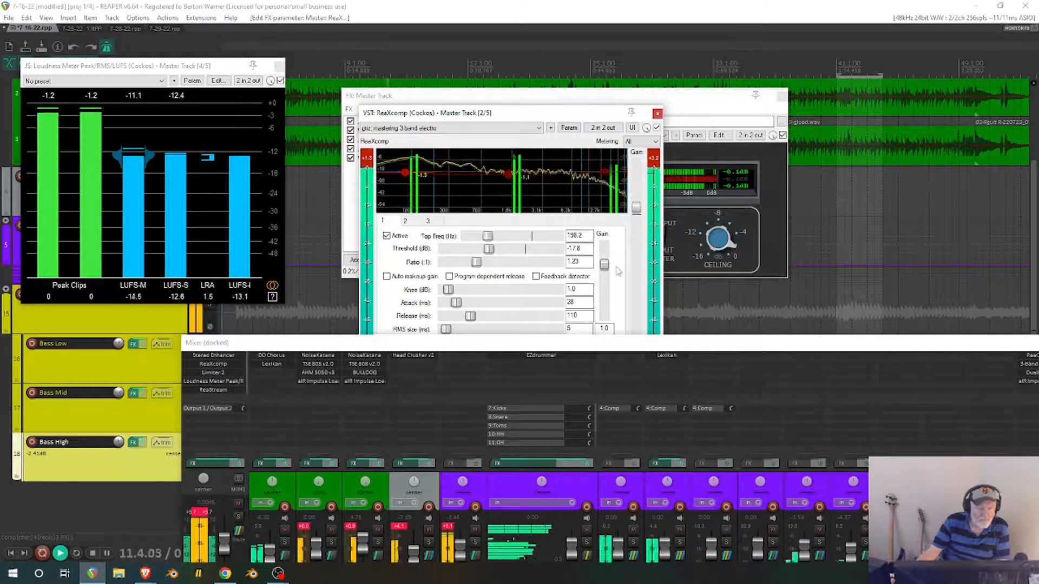
Check the track levels in the mixer during playback, and lower ReaXcomp's overall gain slightly.
{"action": "left_click_drag", "start_coordinate": [542, 347], "coordinate": [392, 166]}
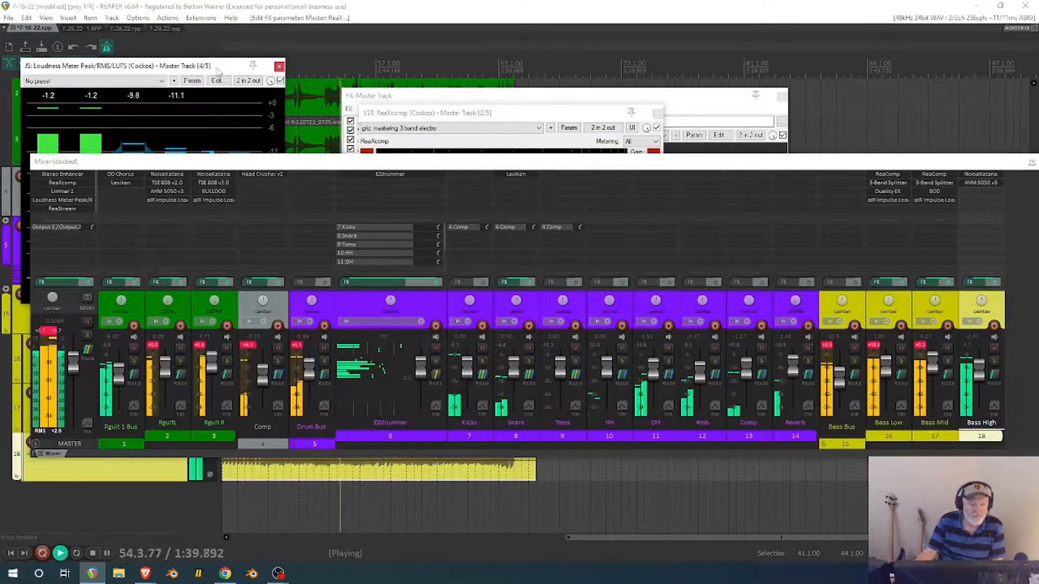
{"action": "left_click_drag", "start_coordinate": [289, 167], "coordinate": [267, 333]}
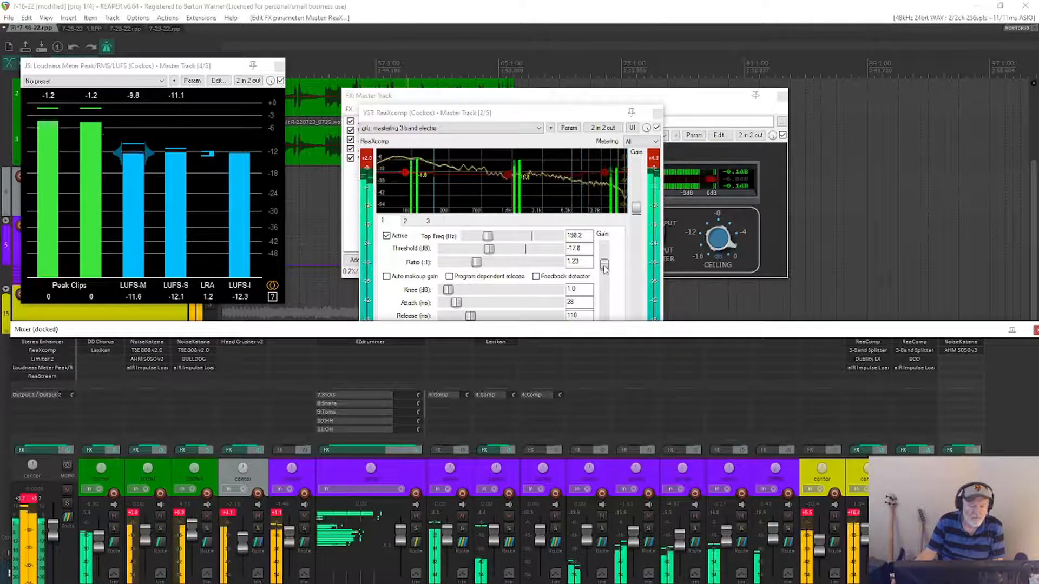
{"action": "left_click_drag", "start_coordinate": [636, 212], "coordinate": [636, 214]}
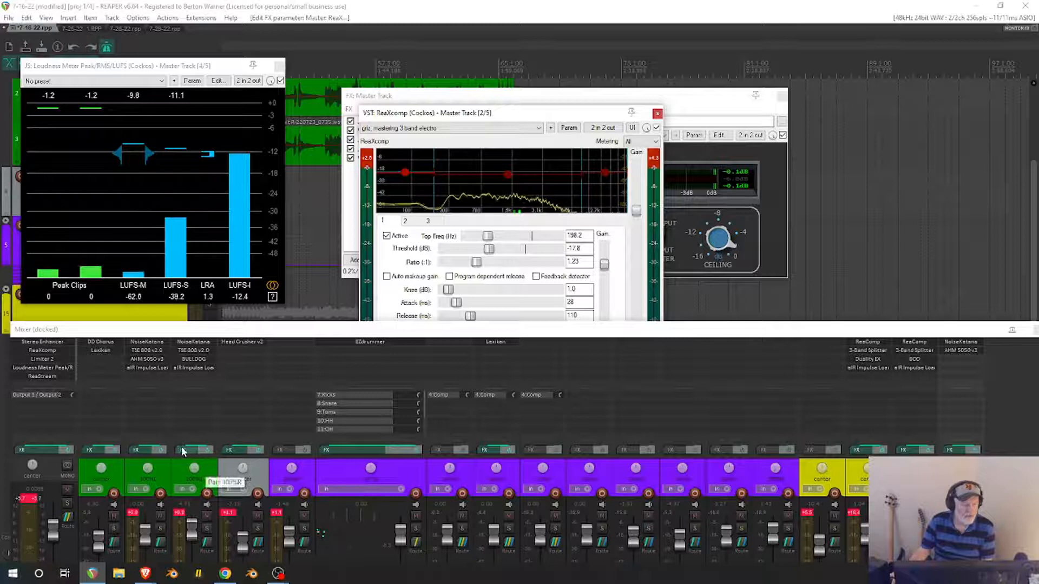
{"action": "left_click_drag", "start_coordinate": [239, 329], "coordinate": [257, 222]}
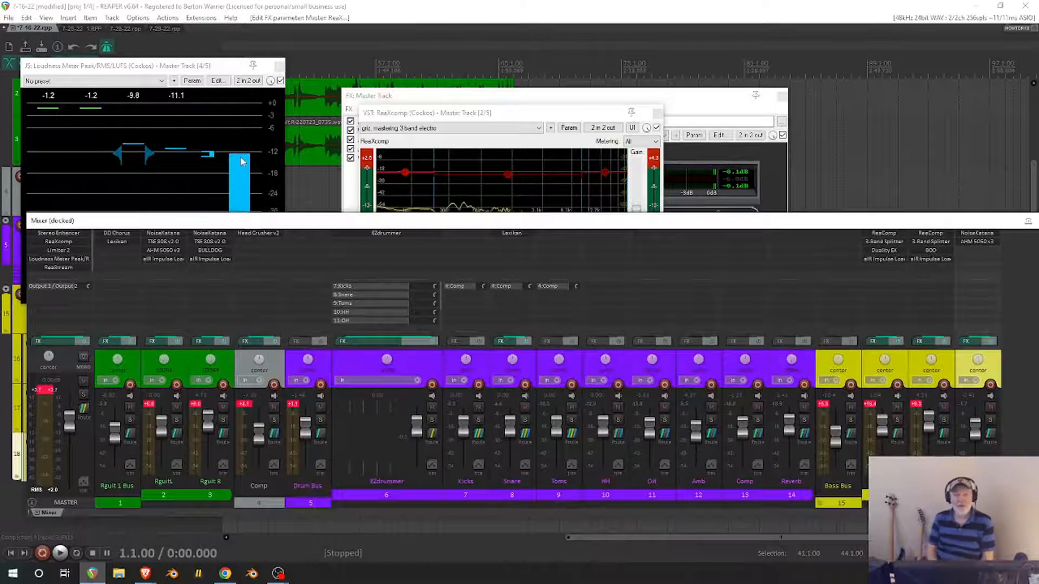